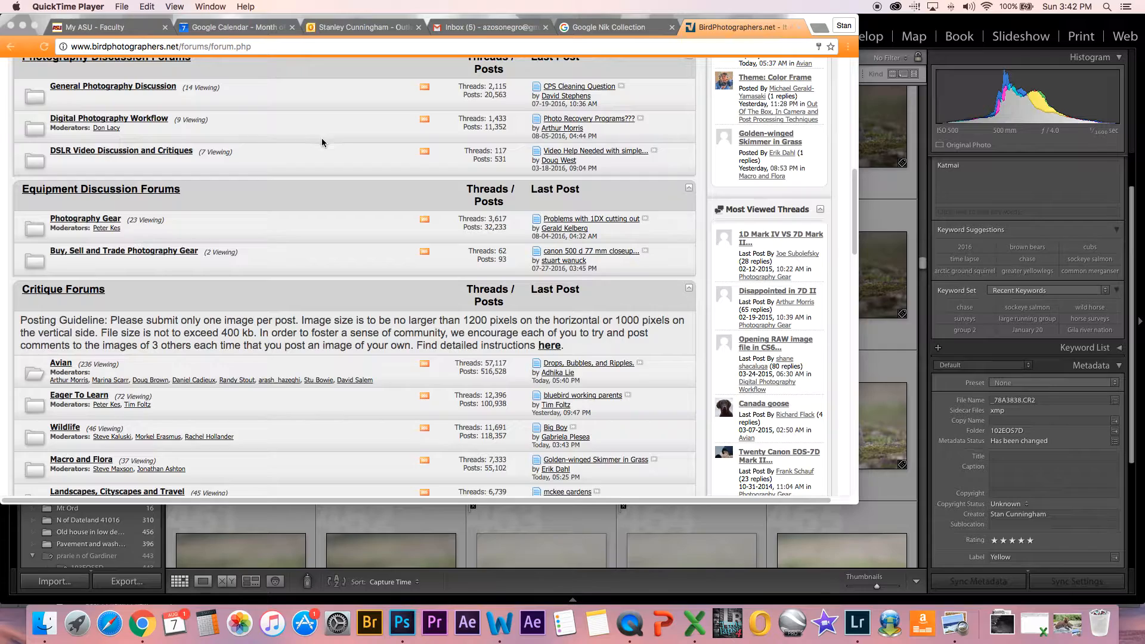
Look over the forum index and open the Wildlife forum in the Critique Forums section
scroll(321, 138, "up", 10)
scroll(321, 138, "down", 3)
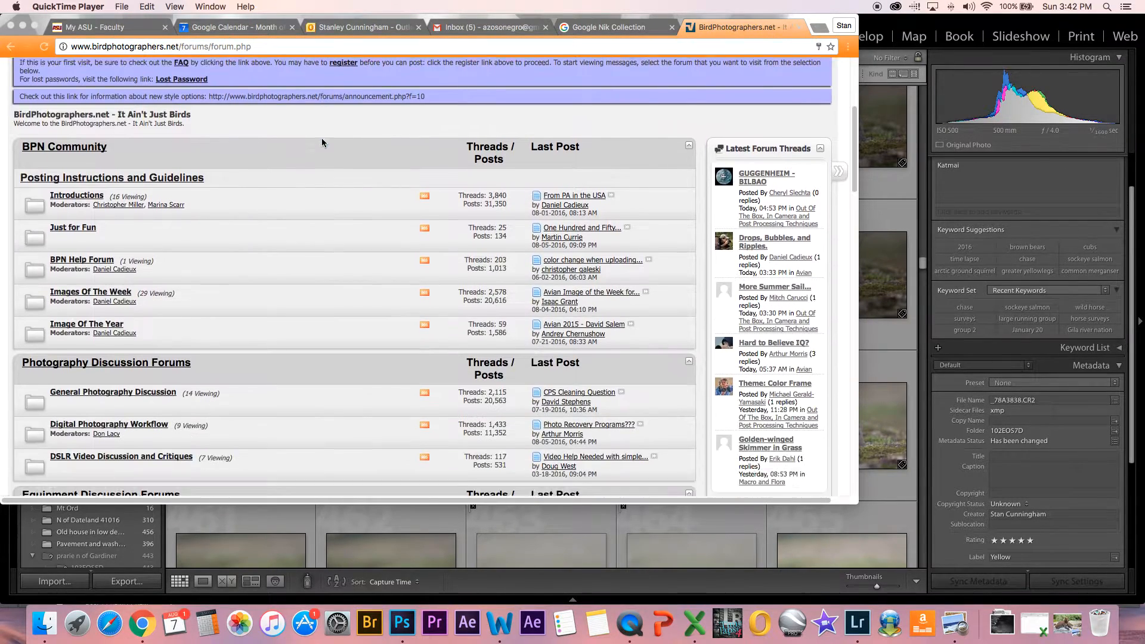
scroll(322, 142, "down", 3)
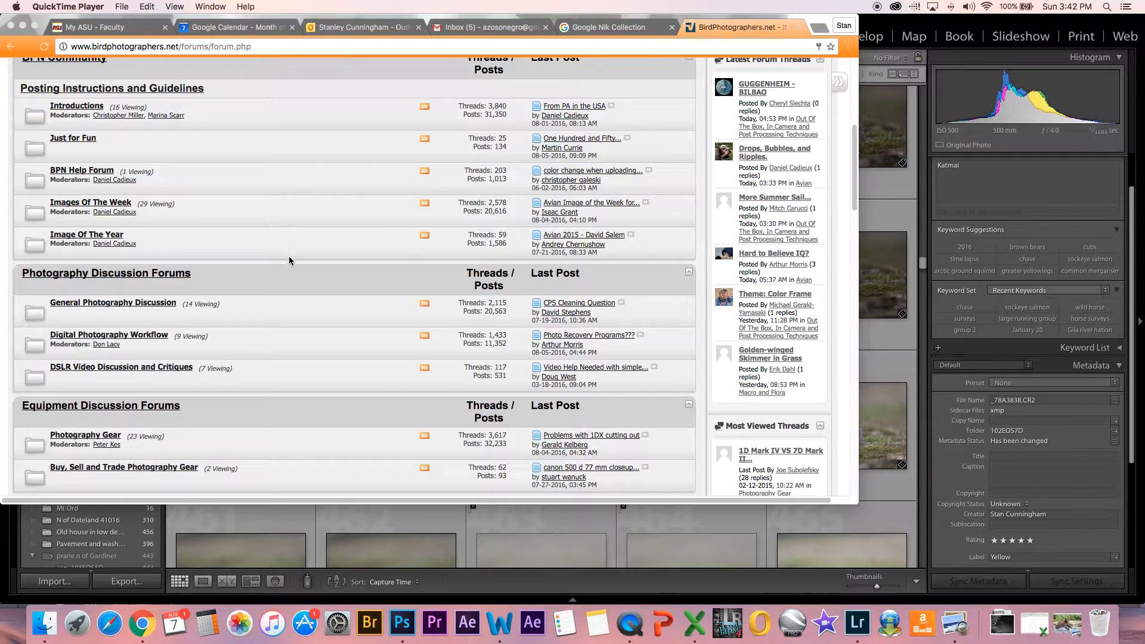
scroll(288, 275, "down", 10)
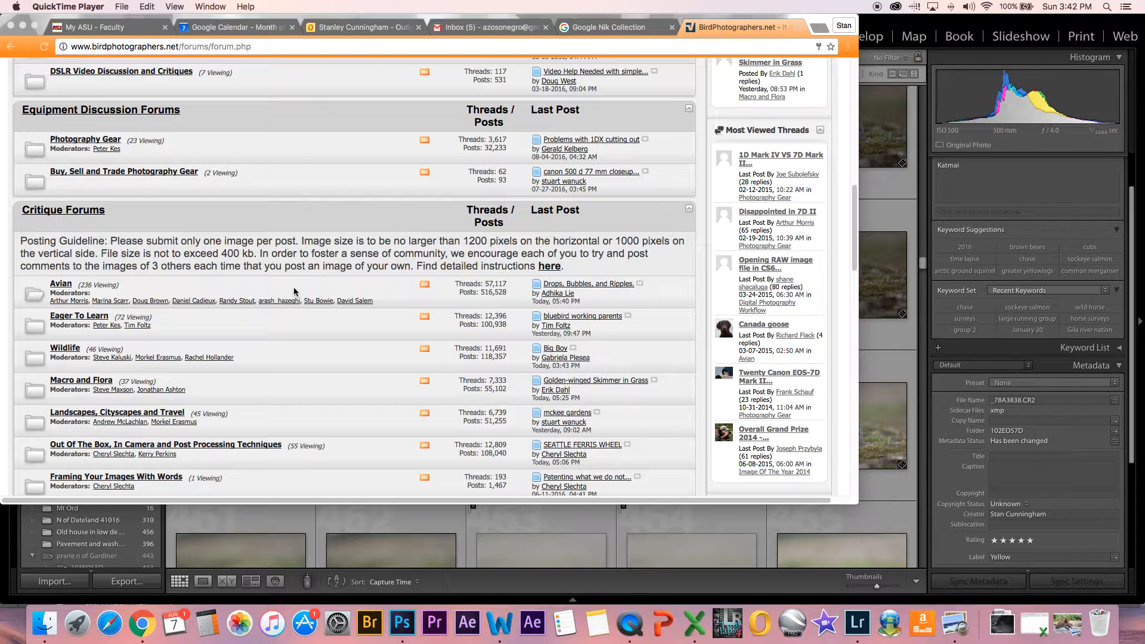
scroll(294, 291, "up", 2)
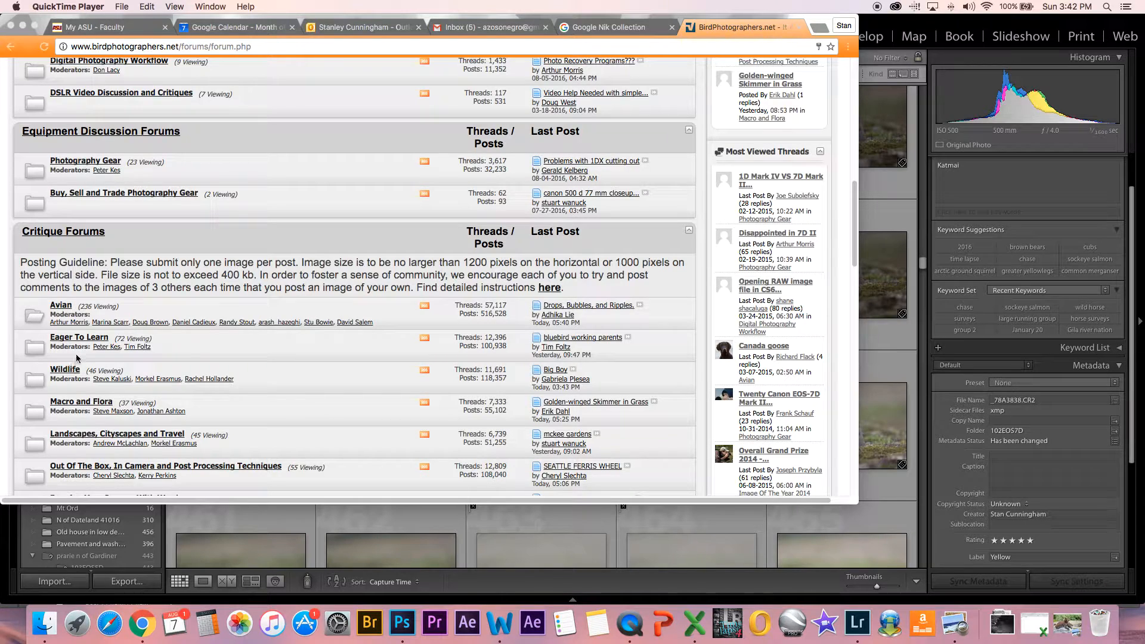
scroll(76, 359, "down", 5)
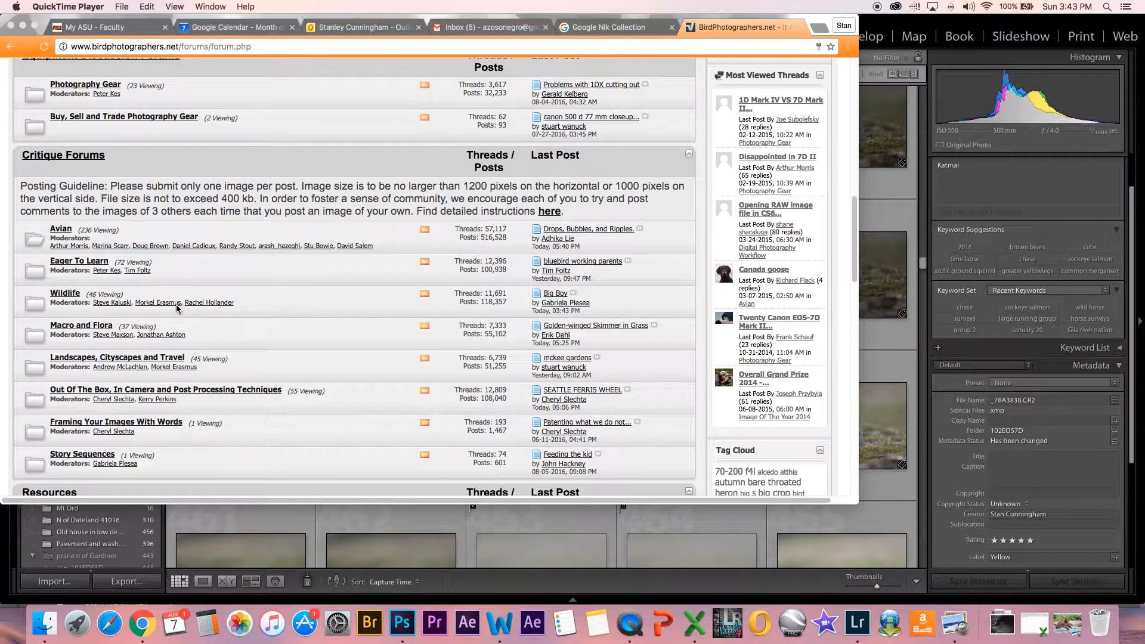
left_click(56, 299)
left_click(57, 295)
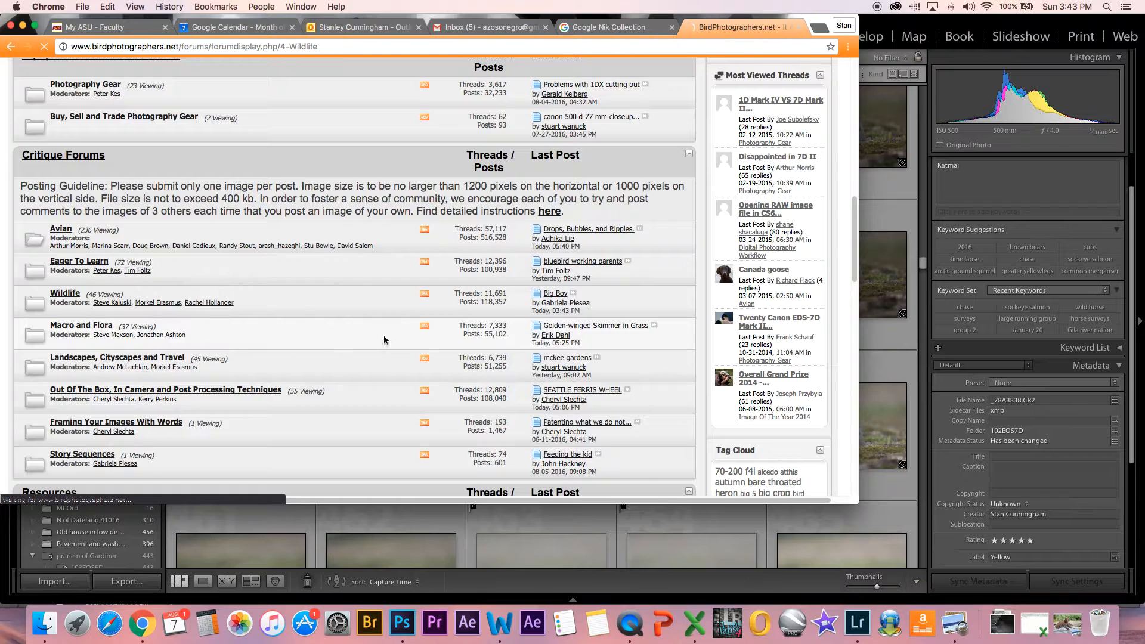
Browse the threads in the Wildlife forum and open the Solar Worshipper thread
scroll(339, 376, "down", 10)
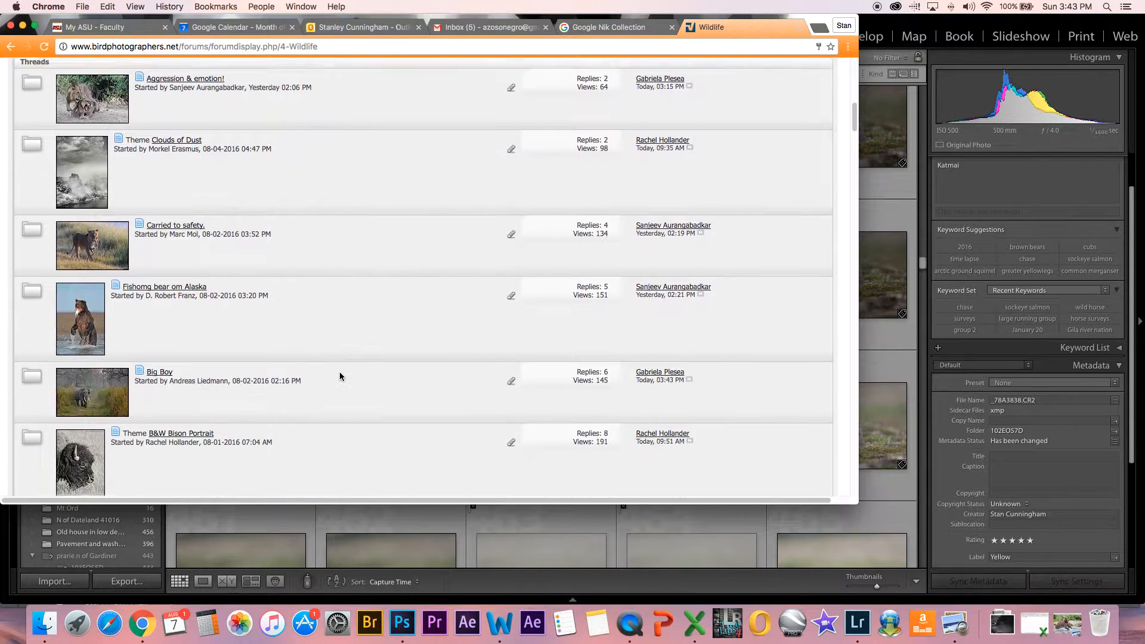
scroll(340, 375, "down", 3)
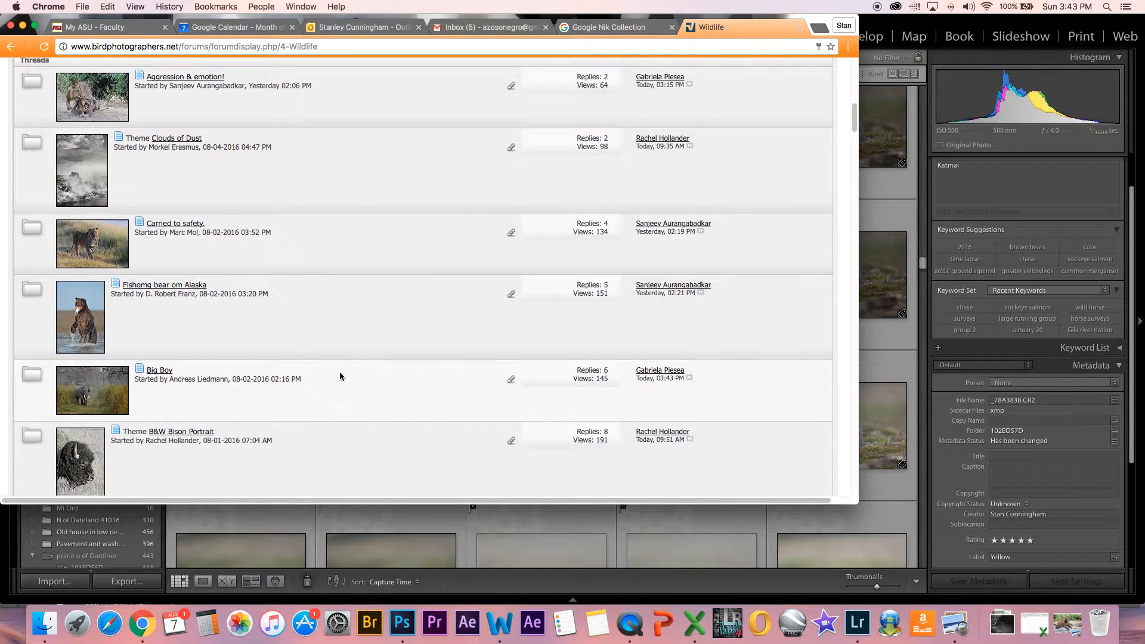
scroll(340, 376, "down", 6)
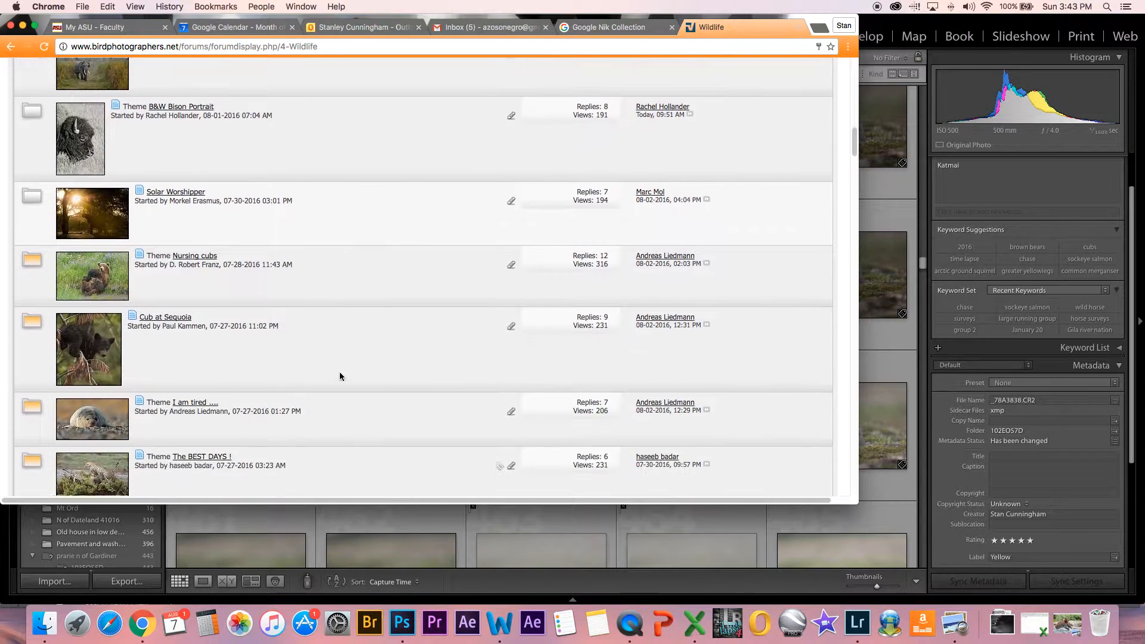
left_click(179, 162)
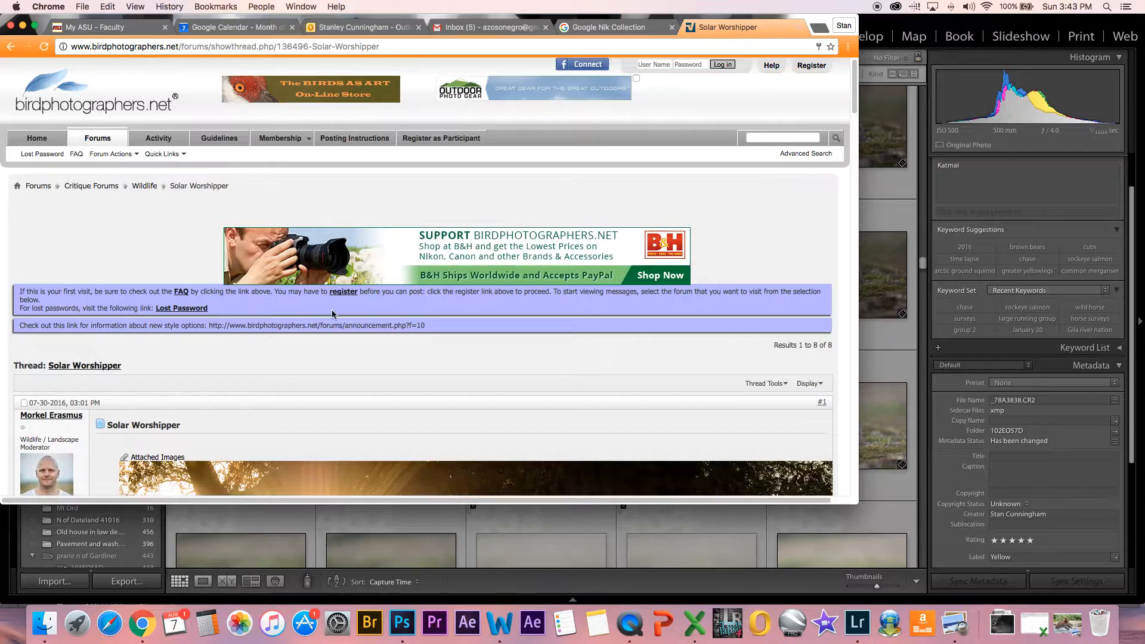
Examine the elephant photo in the Solar Worshipper thread along with its description, camera settings and critique replies
scroll(331, 310, "down", 5)
scroll(332, 310, "down", 4)
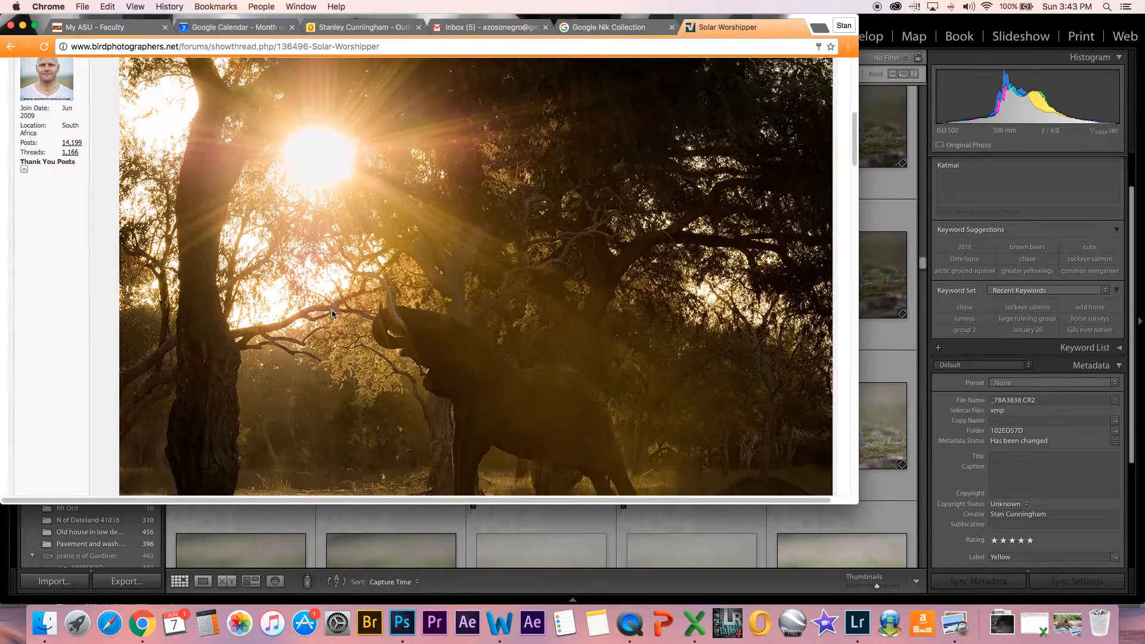
scroll(332, 309, "down", 2)
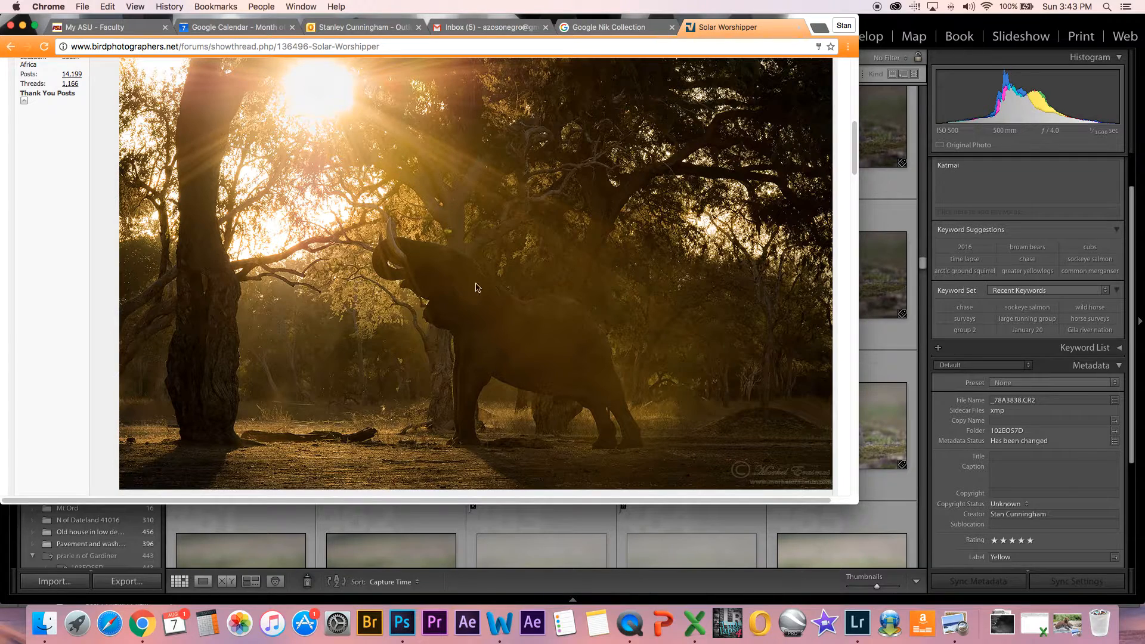
scroll(476, 287, "down", 7)
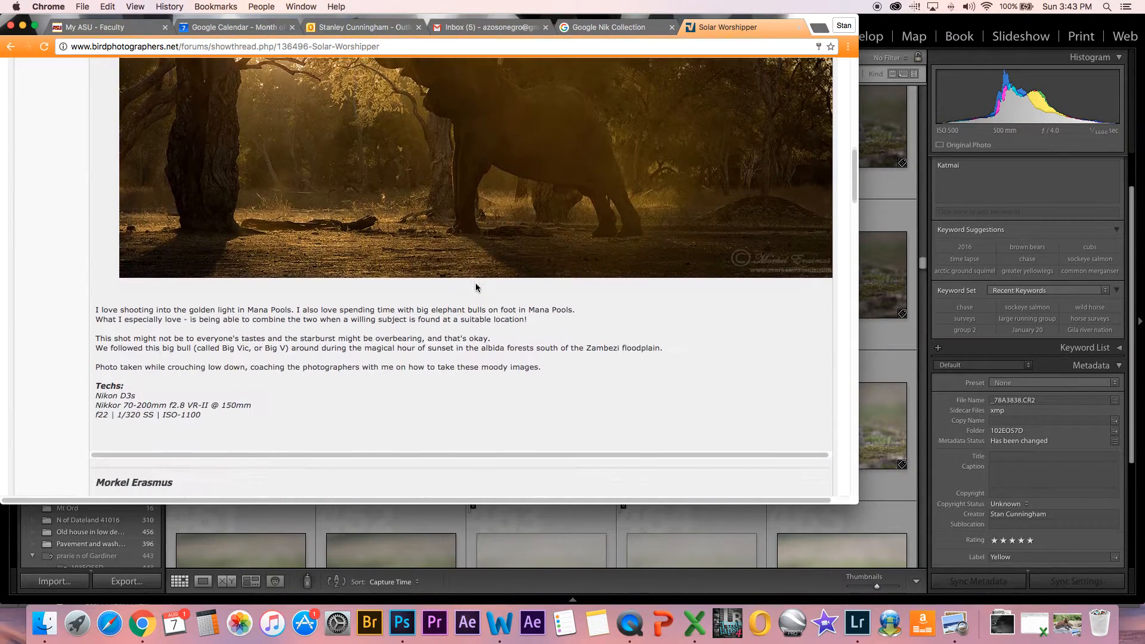
scroll(475, 287, "down", 9)
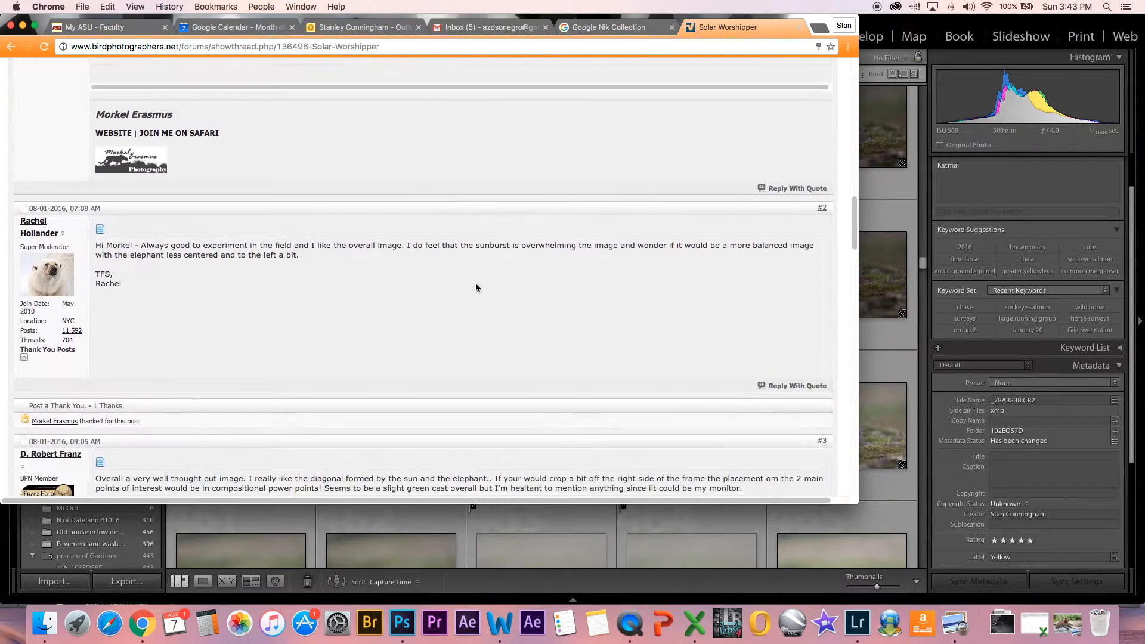
scroll(475, 283, "down", 9)
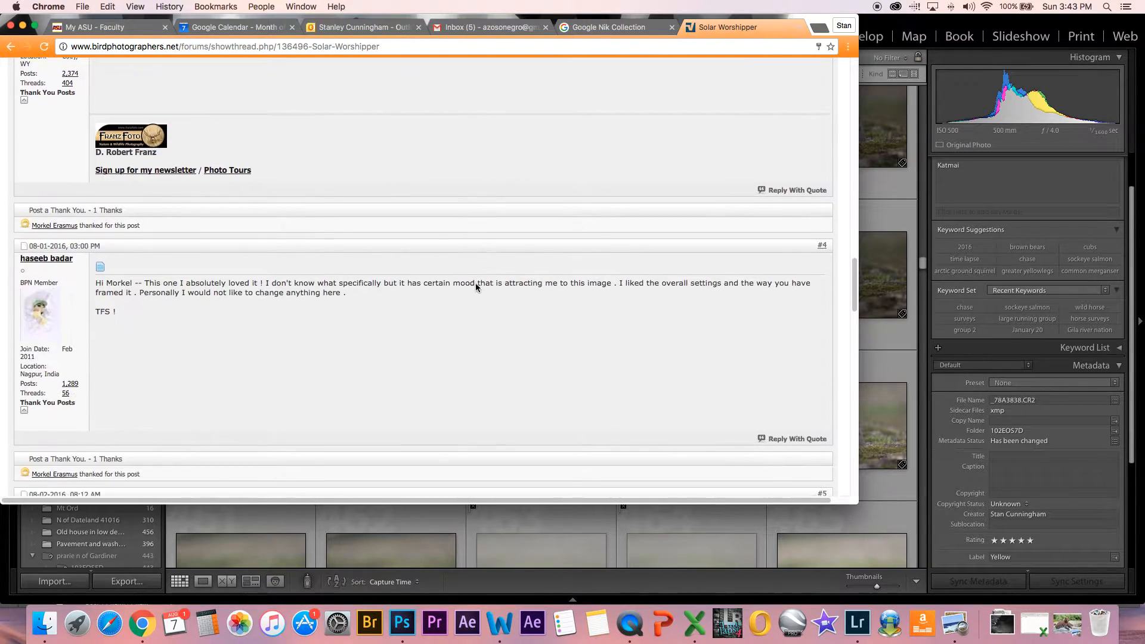
scroll(475, 282, "up", 12)
scroll(475, 283, "up", 18)
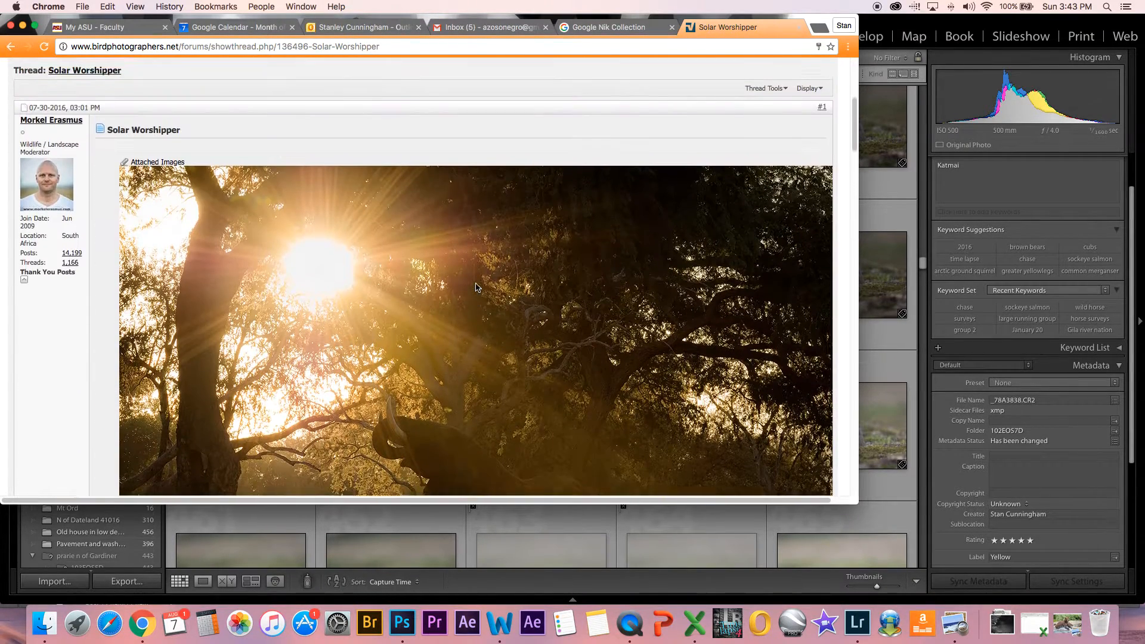
scroll(391, 305, "down", 6)
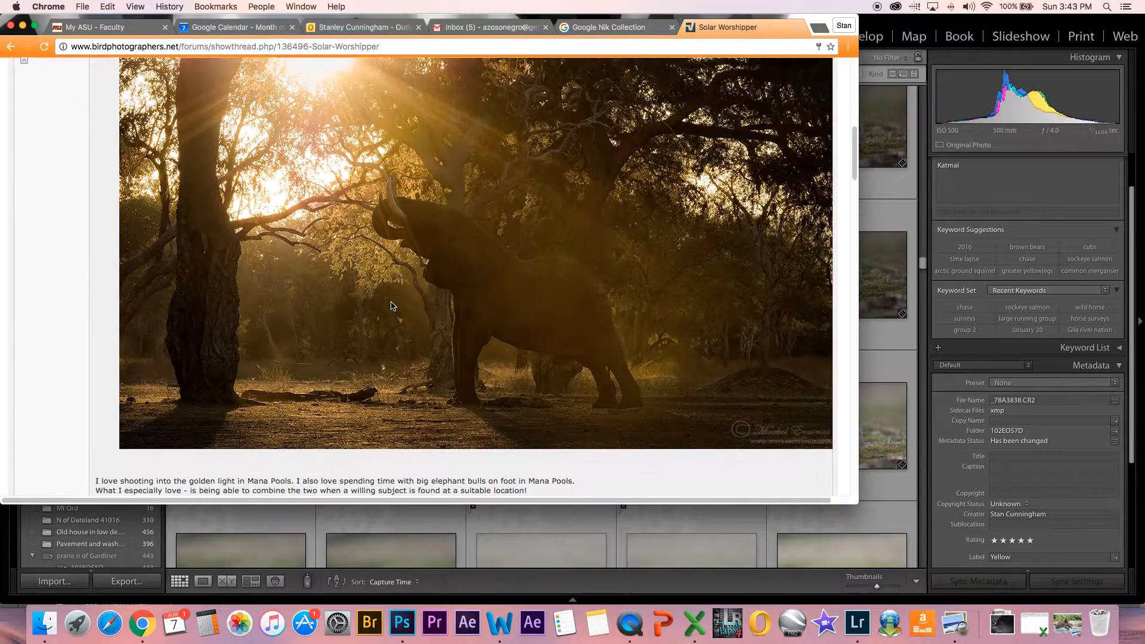
scroll(391, 305, "down", 1)
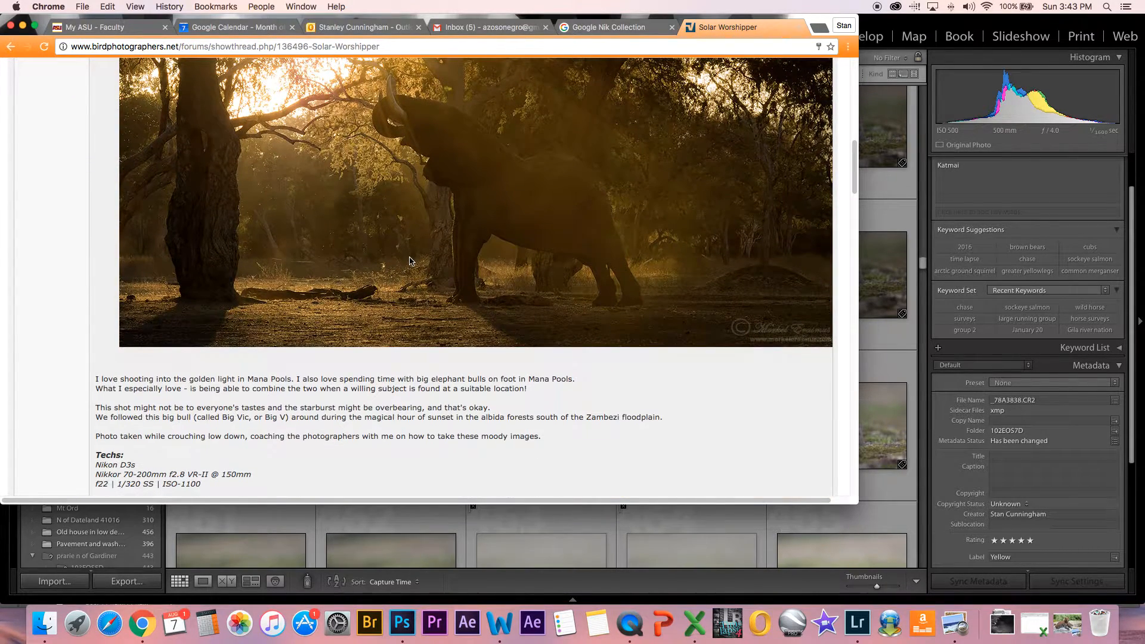
scroll(411, 292, "up", 5)
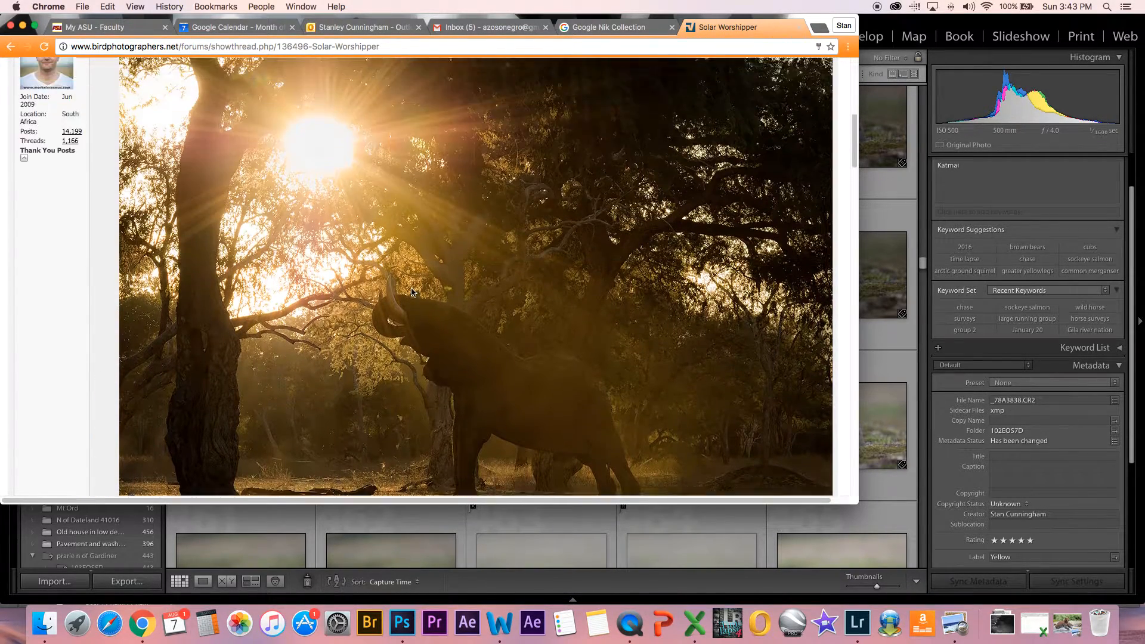
scroll(412, 292, "down", 5)
scroll(411, 293, "down", 8)
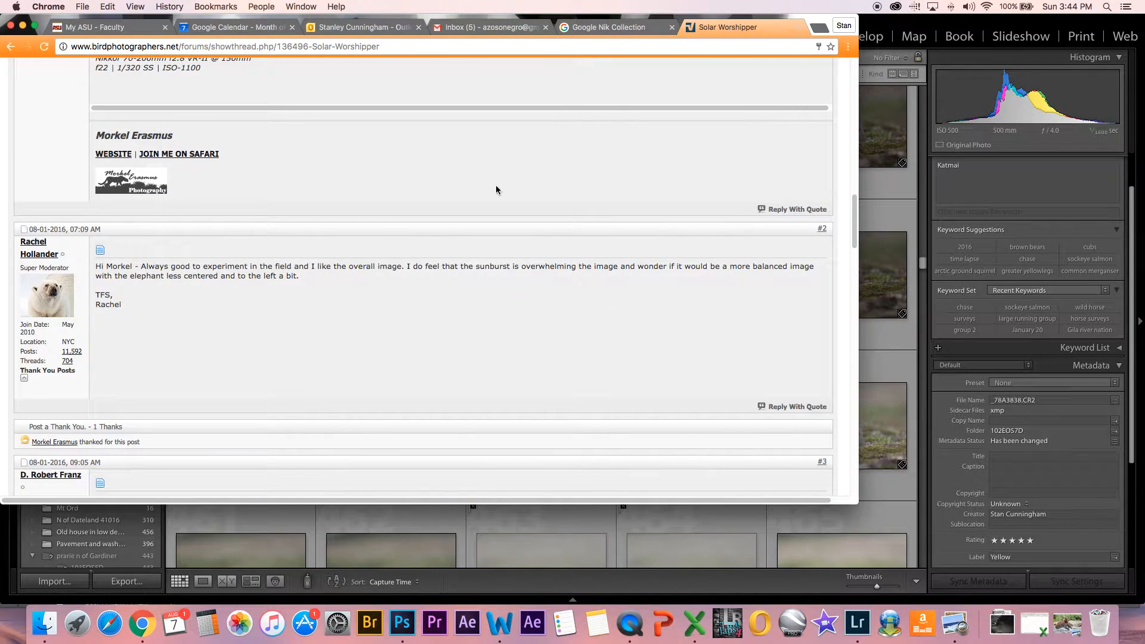
Switch to the open Google Nik Collection page and look over its plug-ins, from Analog Efex Pro to Dfine
left_click(612, 28)
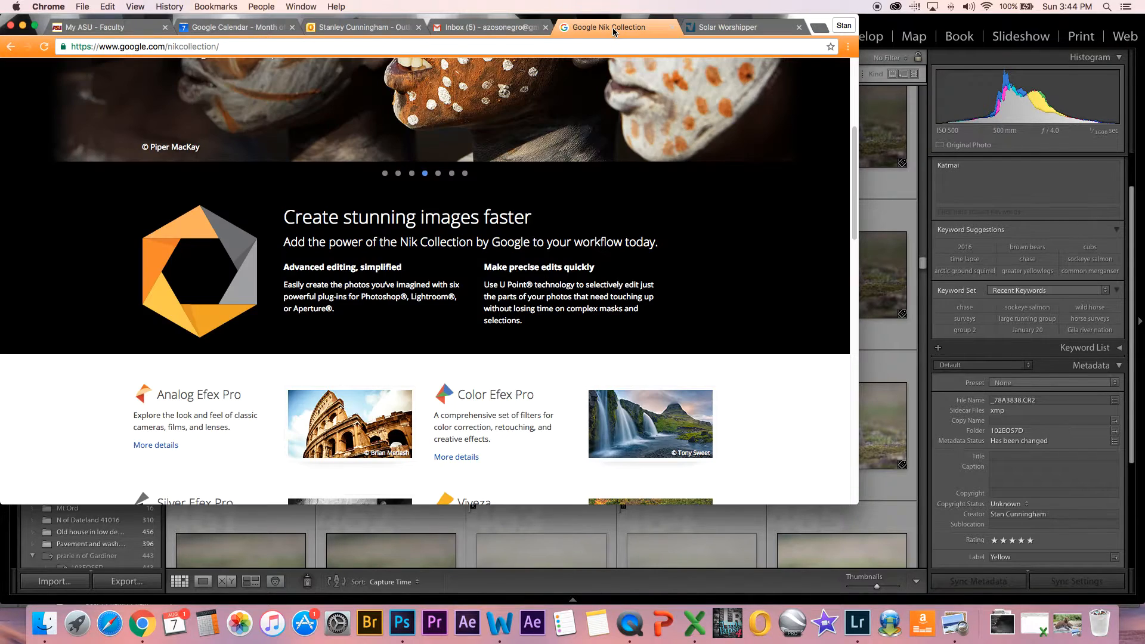
scroll(550, 177, "up", 5)
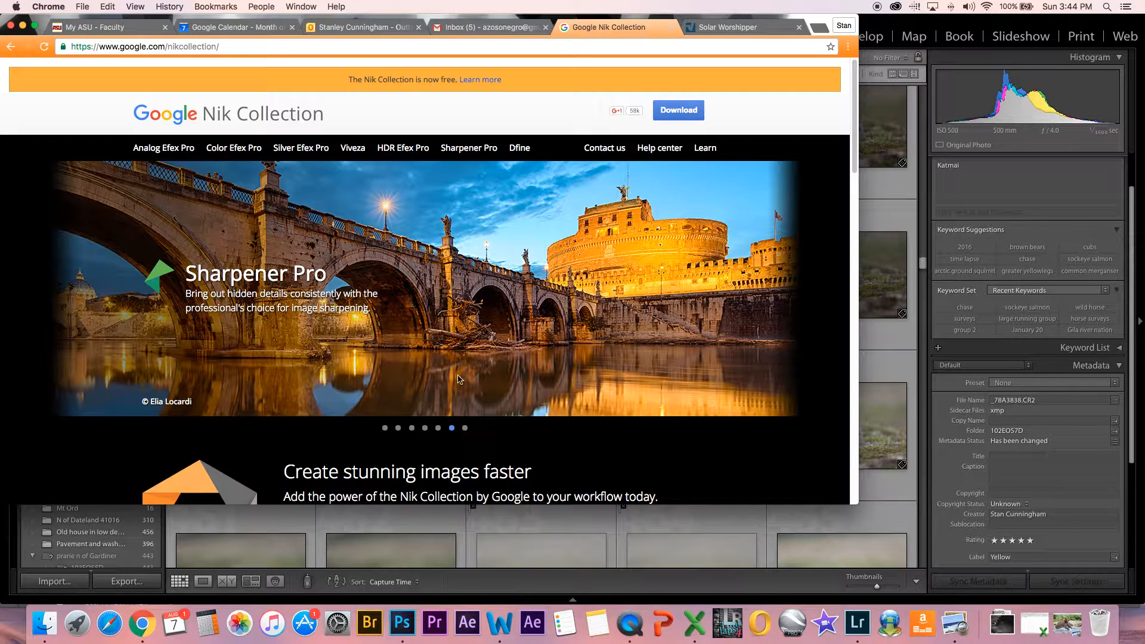
scroll(448, 325, "down", 10)
scroll(449, 325, "down", 2)
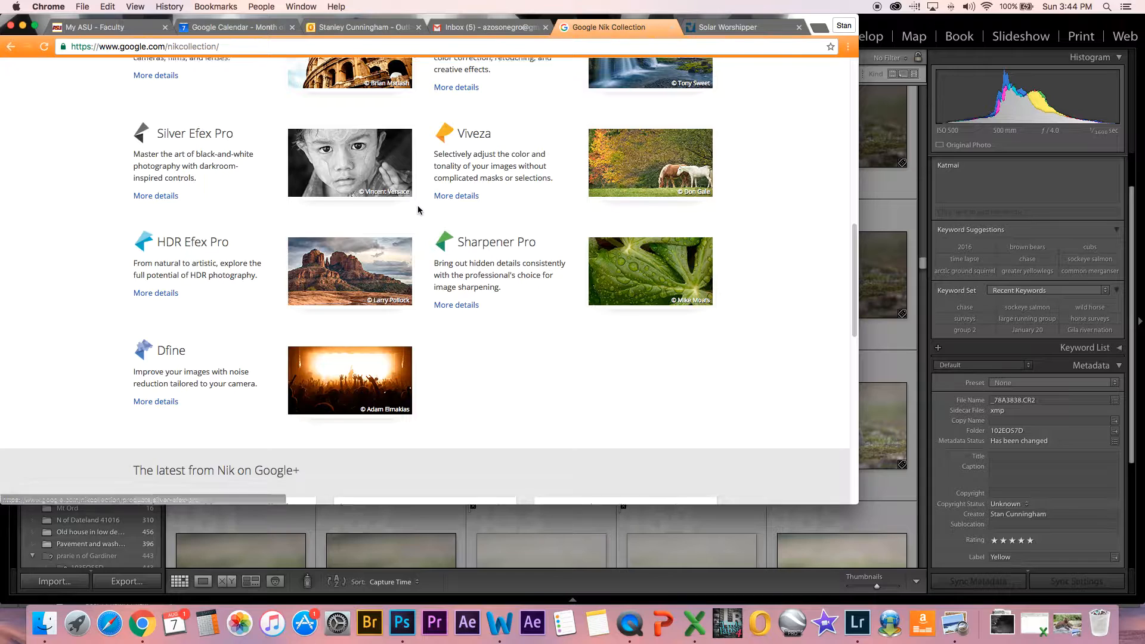
scroll(445, 202, "up", 7)
scroll(445, 203, "up", 1)
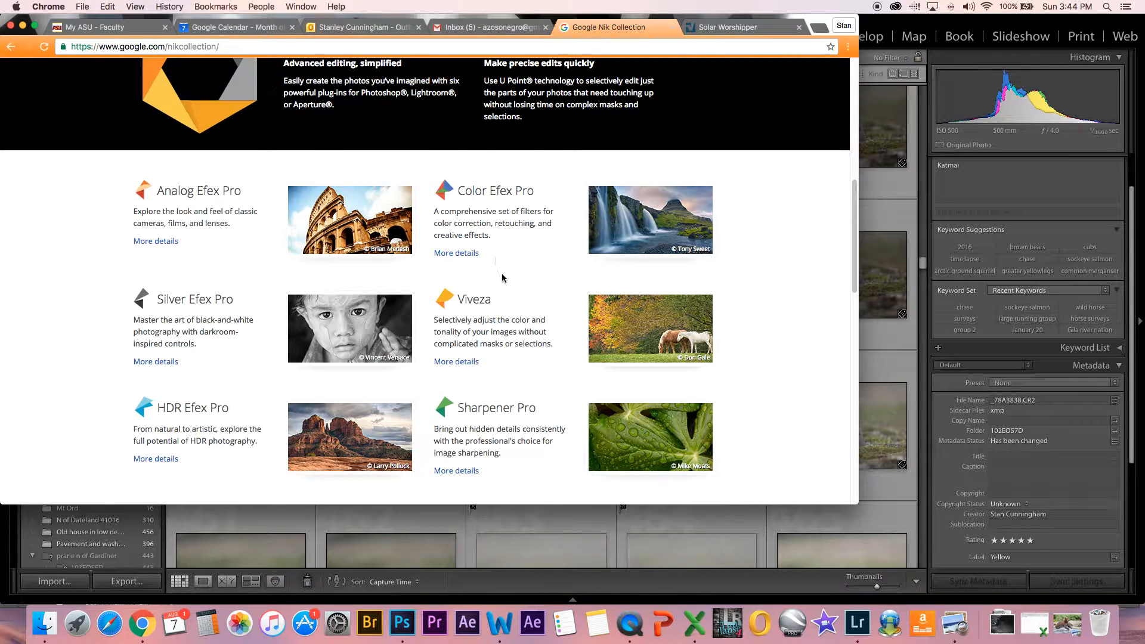
scroll(504, 276, "down", 10)
scroll(265, 223, "up", 7)
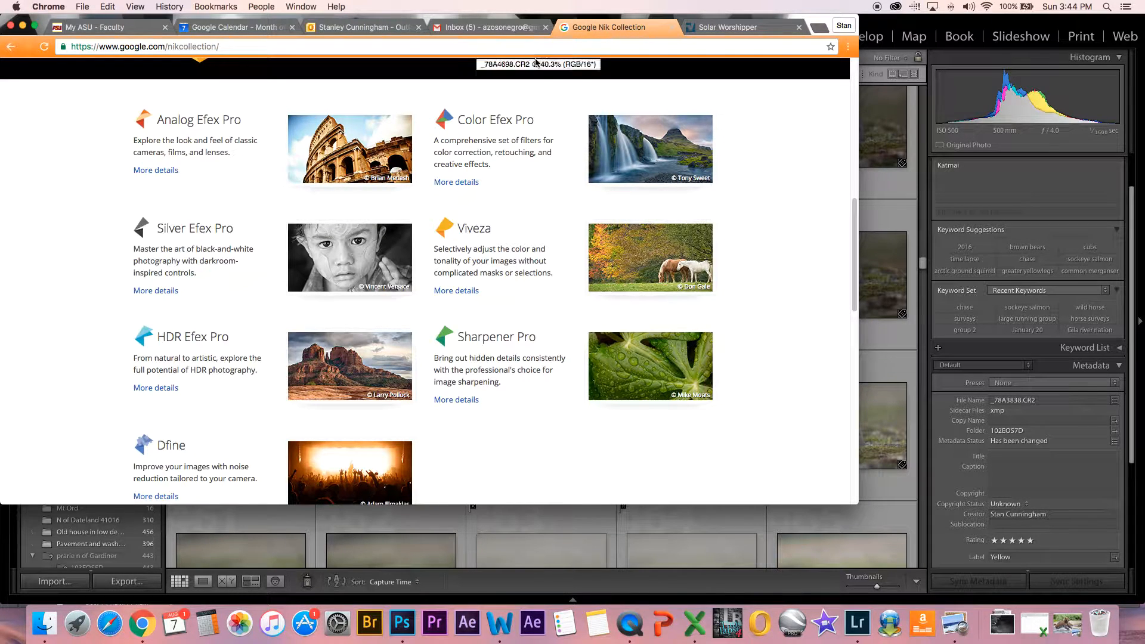
Close the Solar Worshipper page and minimize the browser window to bring up Lightroom
left_click(799, 28)
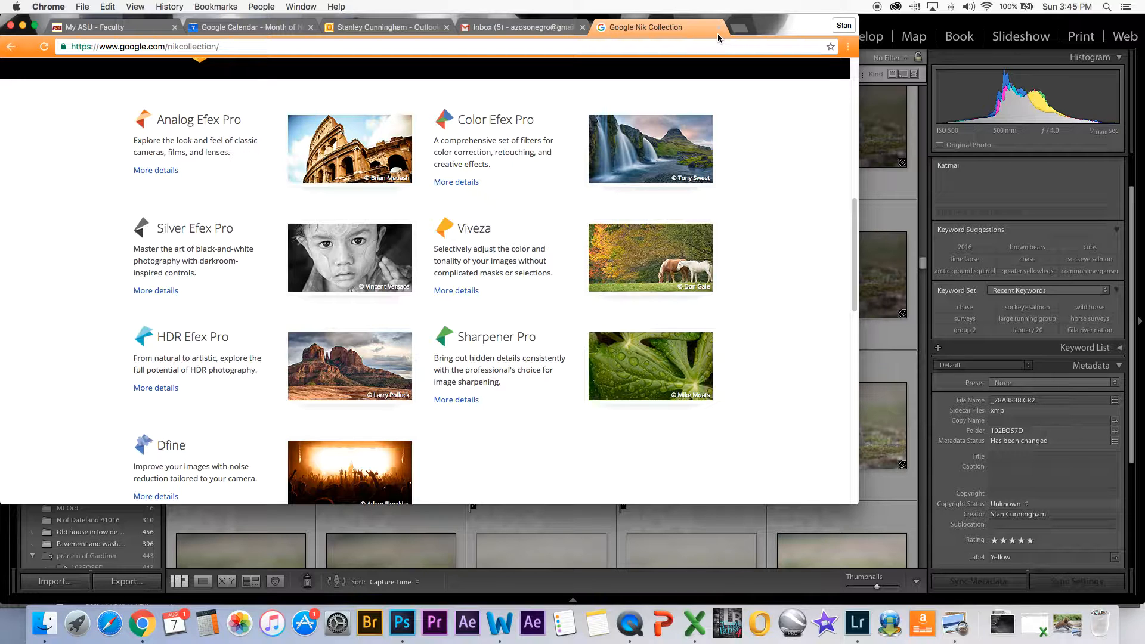
left_click(22, 25)
Find the brown bear photo _78A3599-Edit.tif among the Katmai 2016 photos and open it in Loupe view
scroll(585, 296, "up", 10)
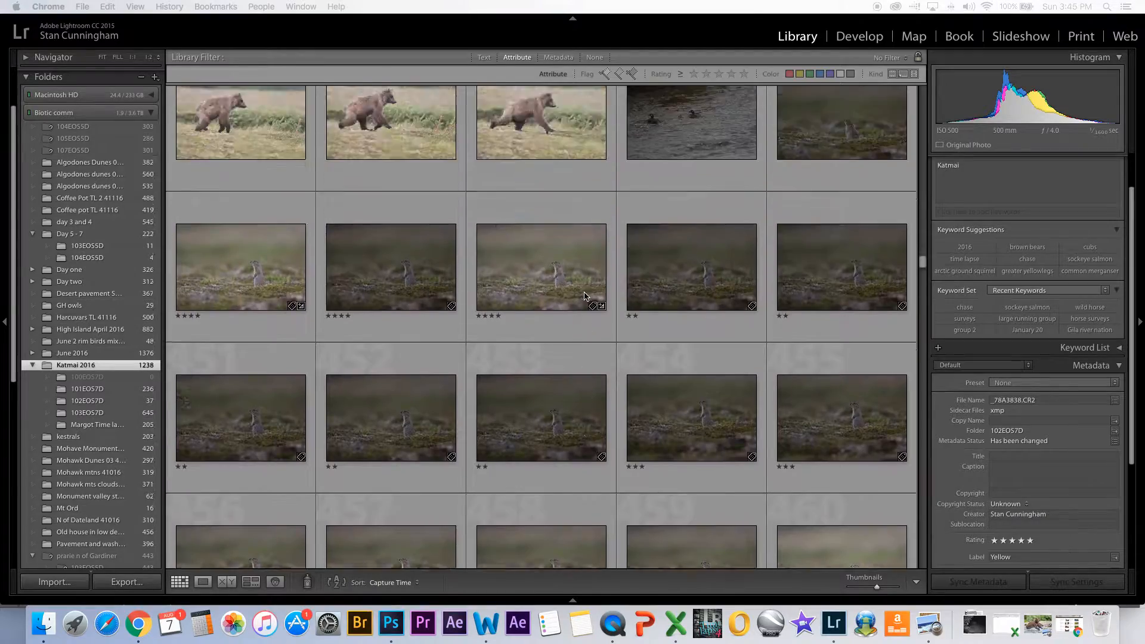
scroll(585, 295, "up", 15)
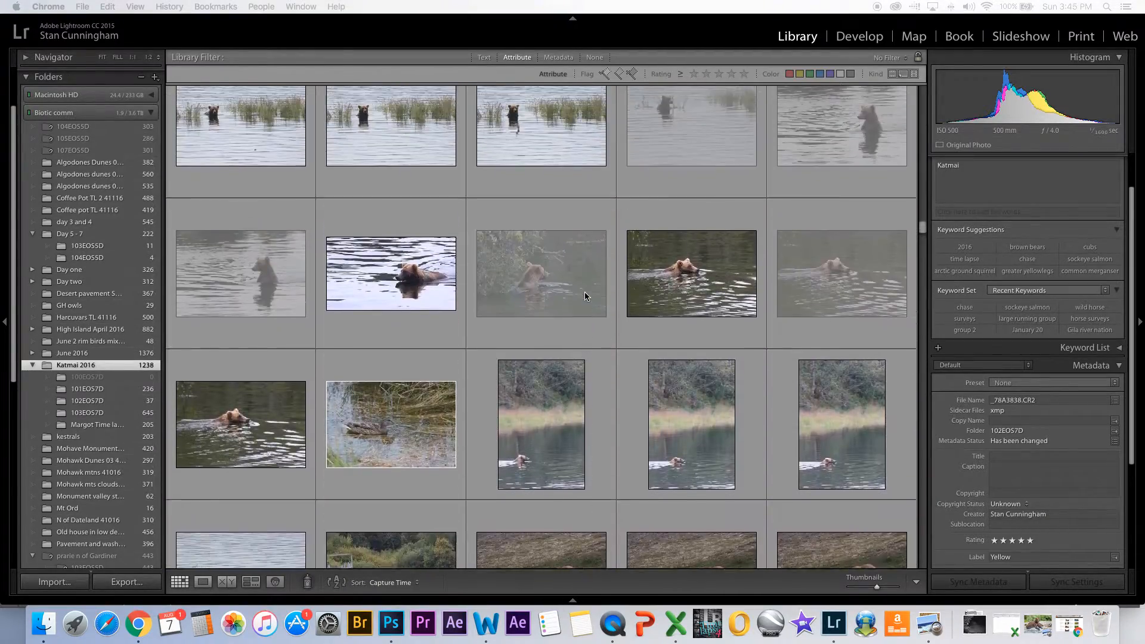
scroll(586, 298, "up", 15)
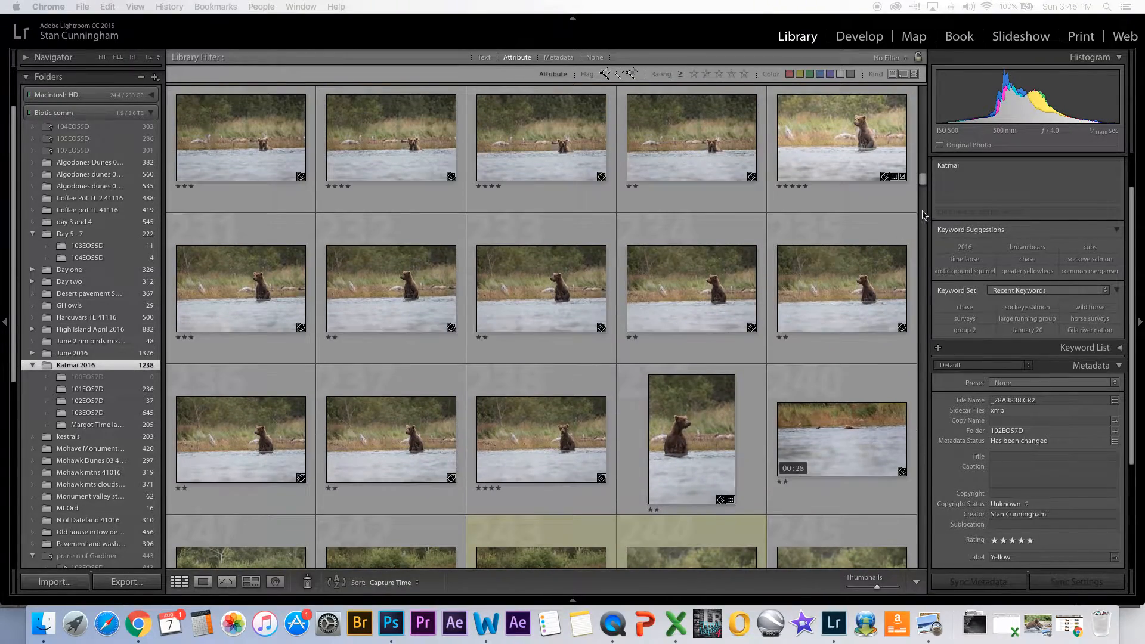
scroll(835, 239, "up", 15)
scroll(876, 223, "down", 5)
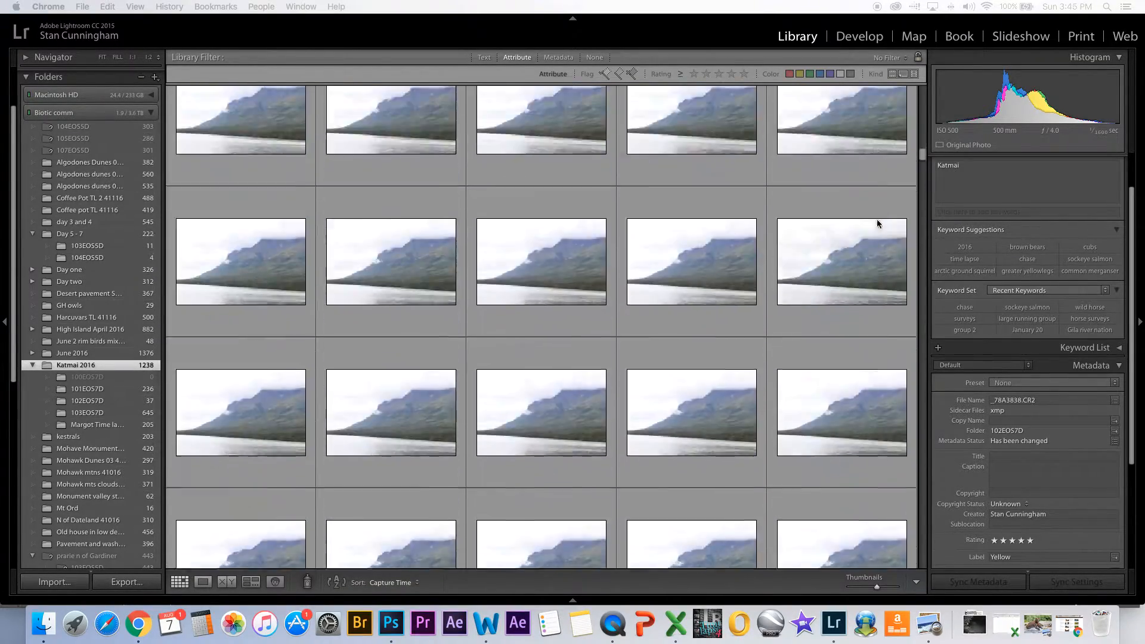
scroll(876, 223, "up", 10)
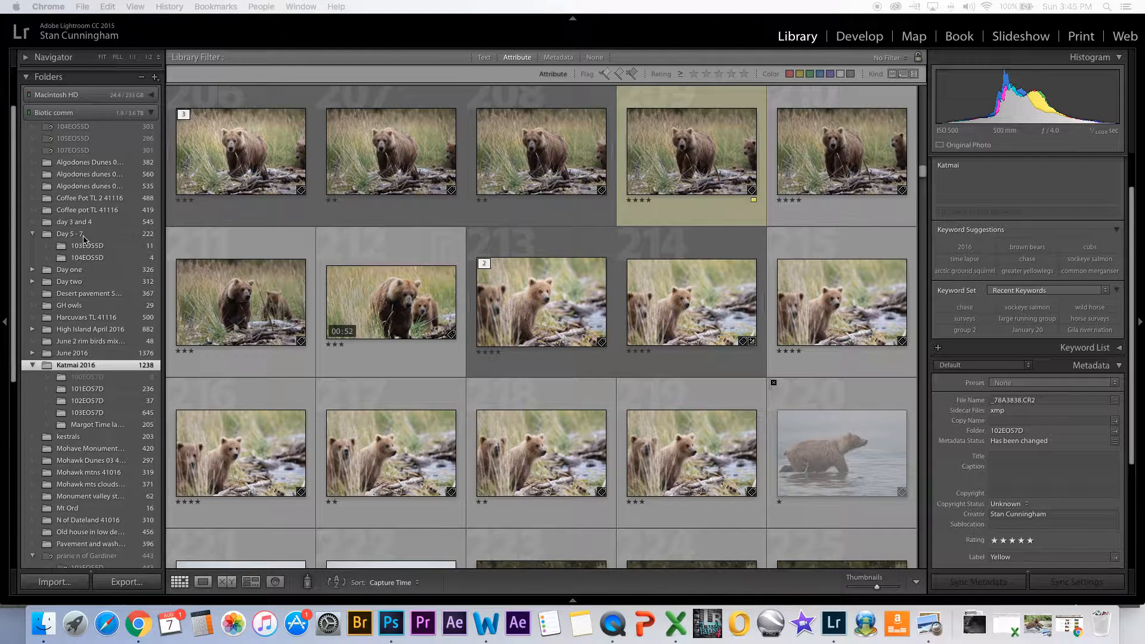
scroll(84, 239, "up", 2)
scroll(84, 239, "up", 2)
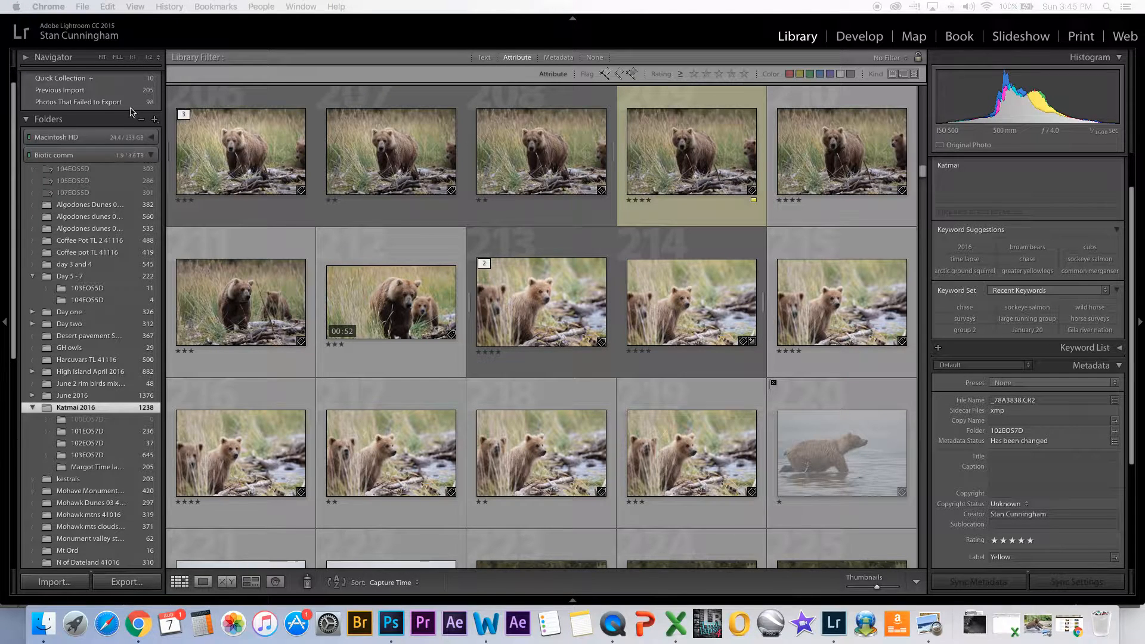
scroll(131, 107, "up", 2)
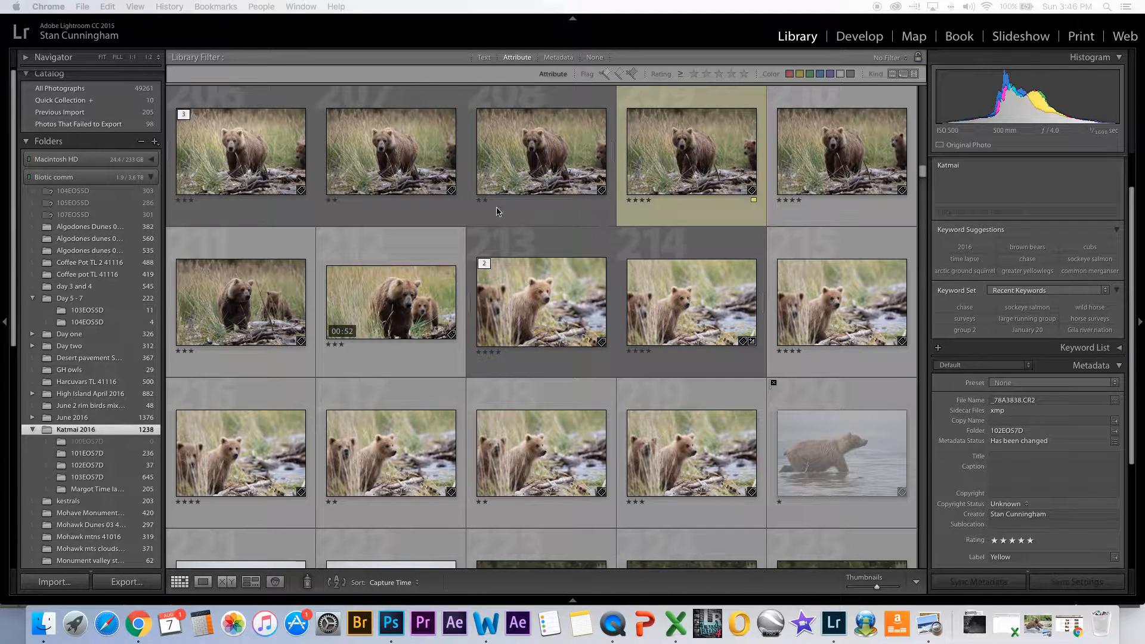
left_click(430, 216)
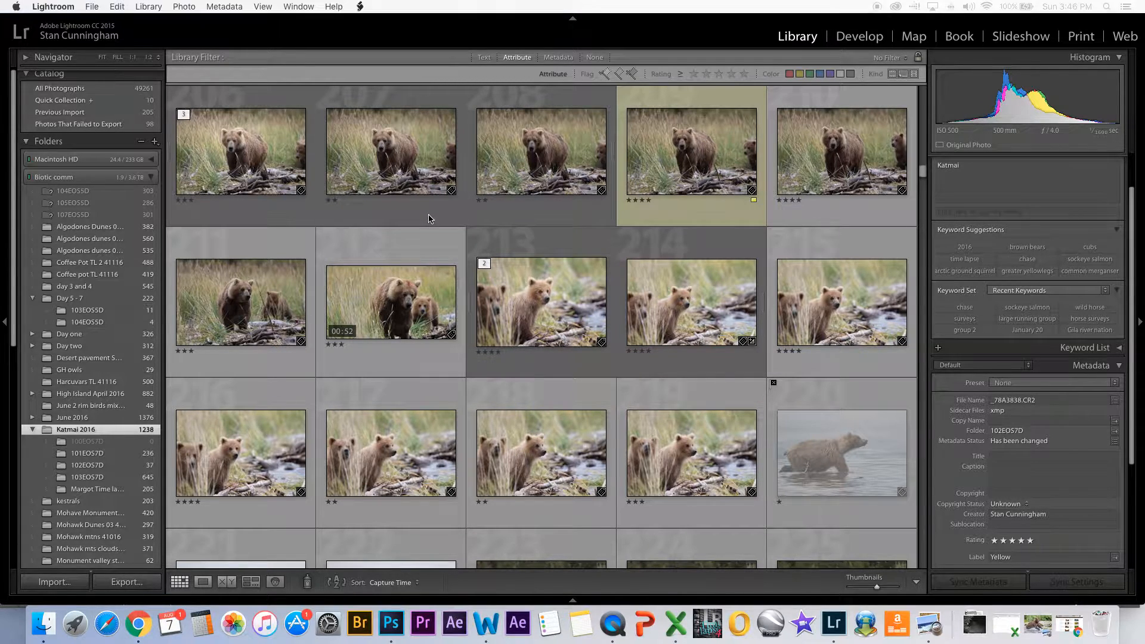
double_click(430, 216)
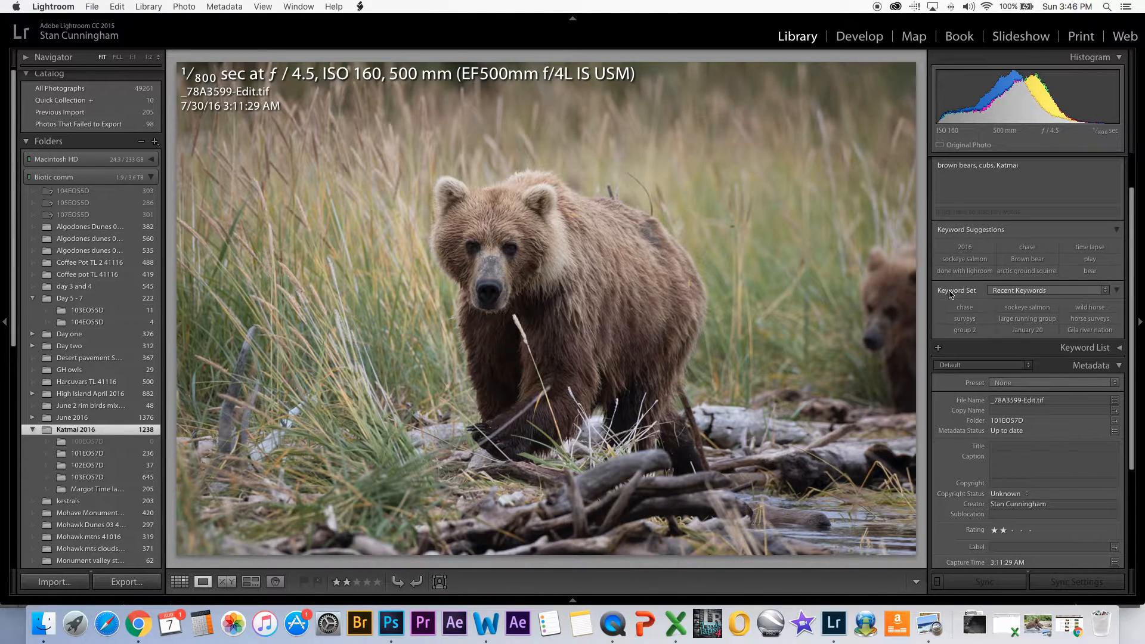
Check the brown bear photo's keyword tags and step through the neighbouring Katmai 2016 photos in Loupe view
scroll(952, 288, "up", 1)
scroll(952, 288, "up", 1)
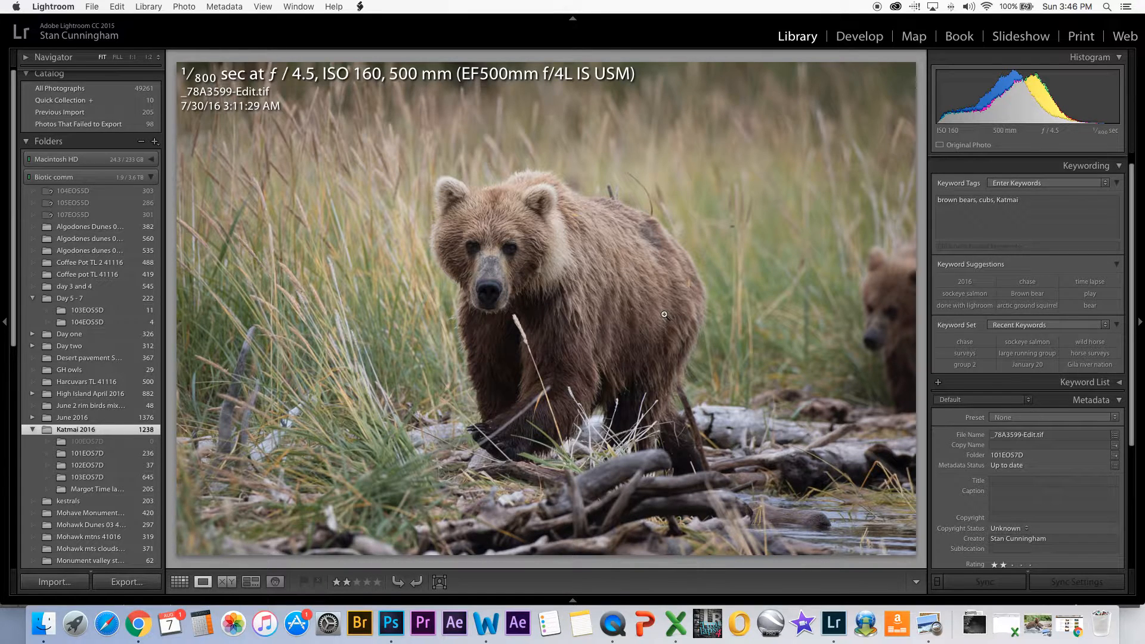
key("Right")
key("Right")
key("Right")
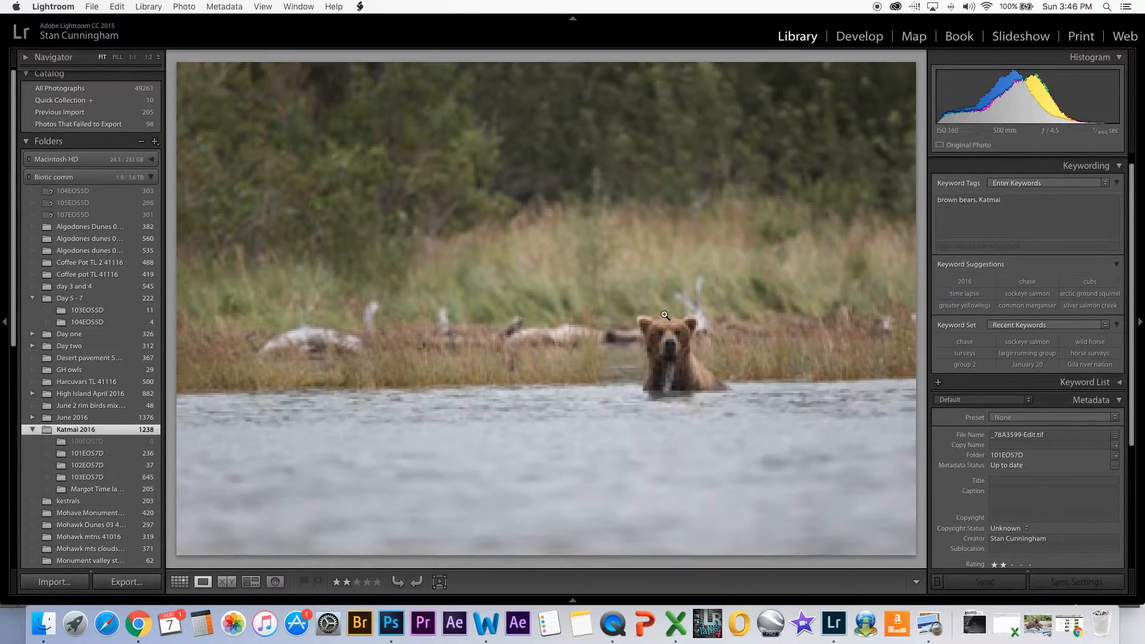
key("Right")
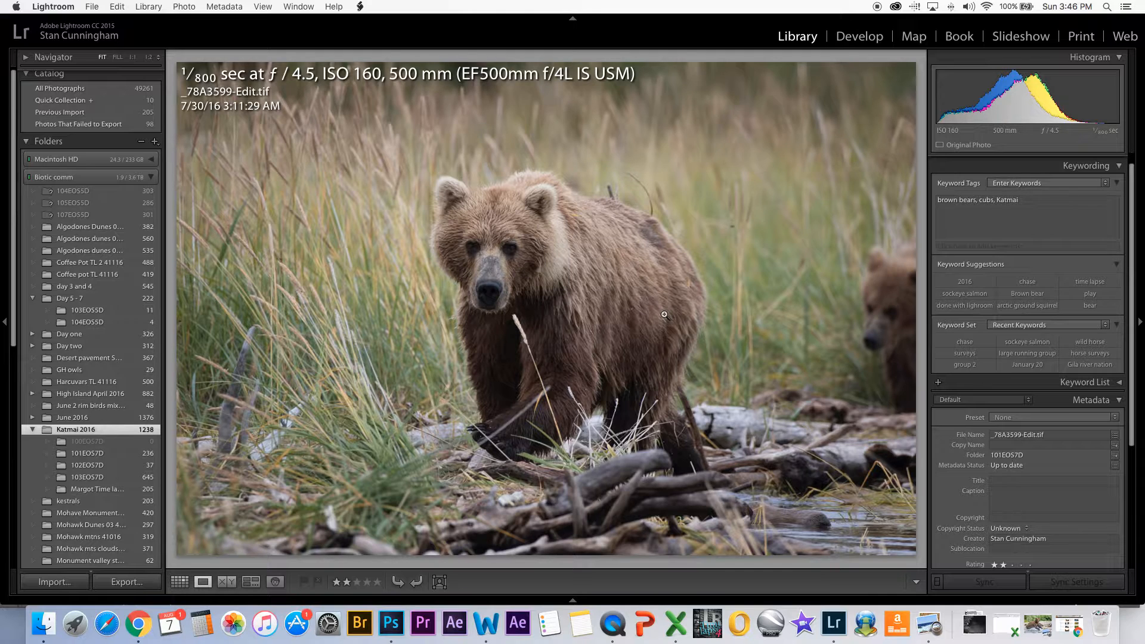
Return to the Grid view and filter the Katmai 2016 photos by the text "chase"
key("g")
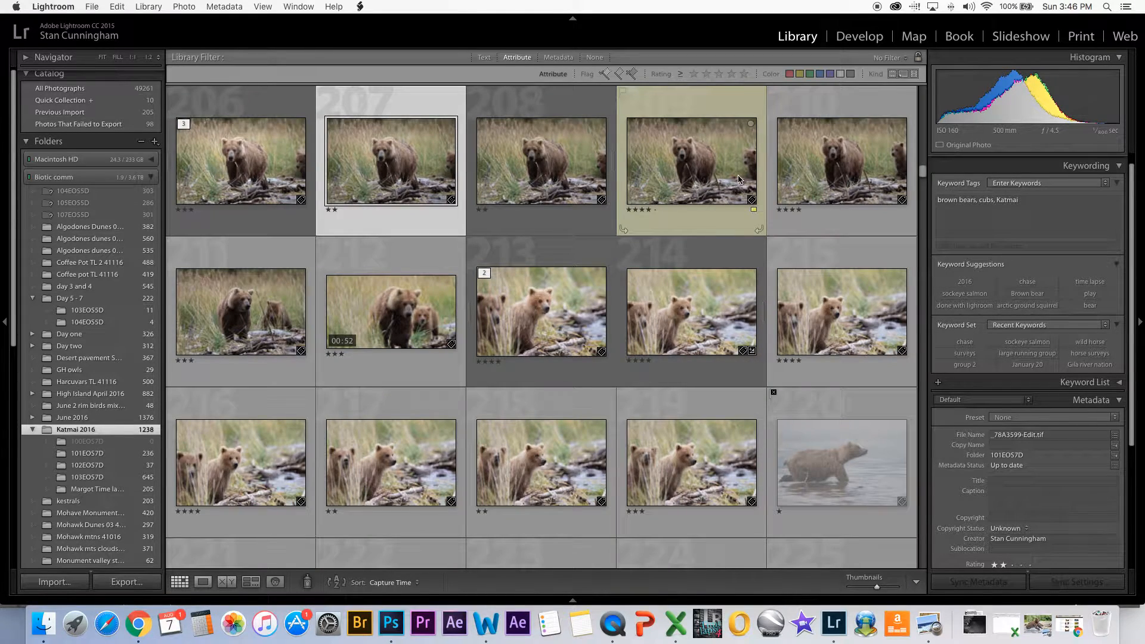
left_click(483, 58)
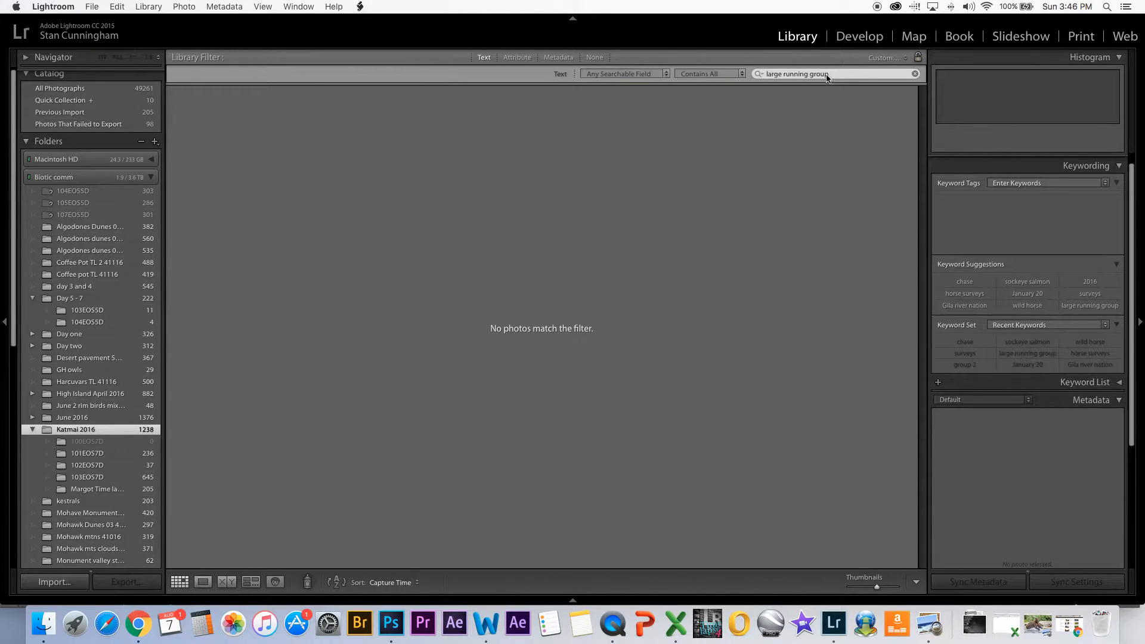
left_click(832, 74)
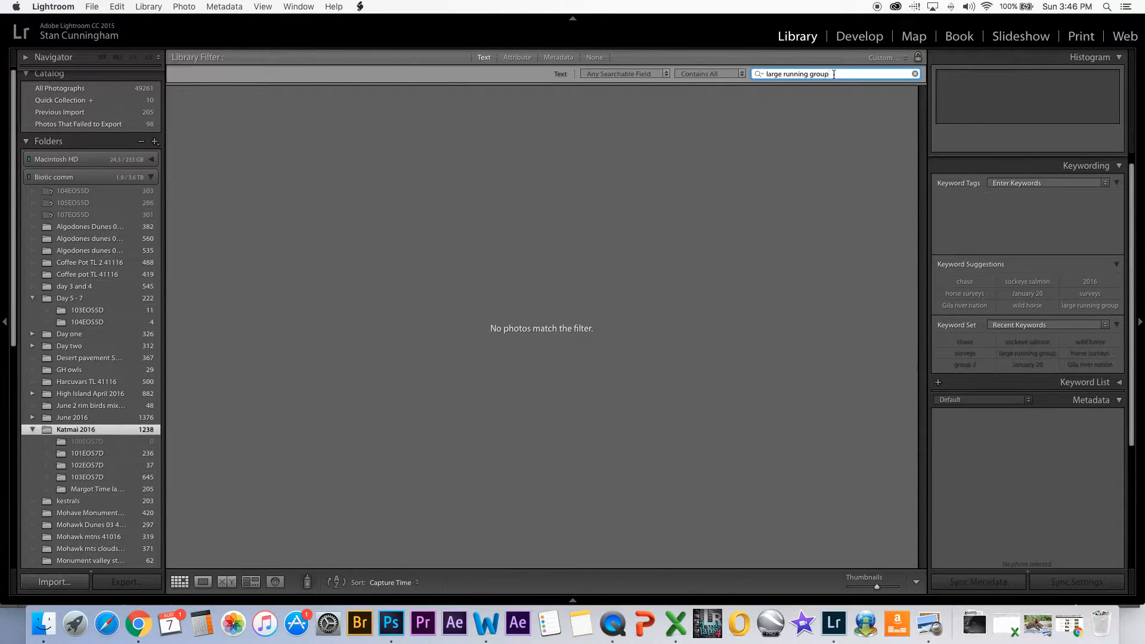
key("BackSpace")
key("BackSpace")
key("BackSpace")
key("BackSpace")
key("BackSpace")
key("BackSpace")
key("BackSpace")
type("chase")
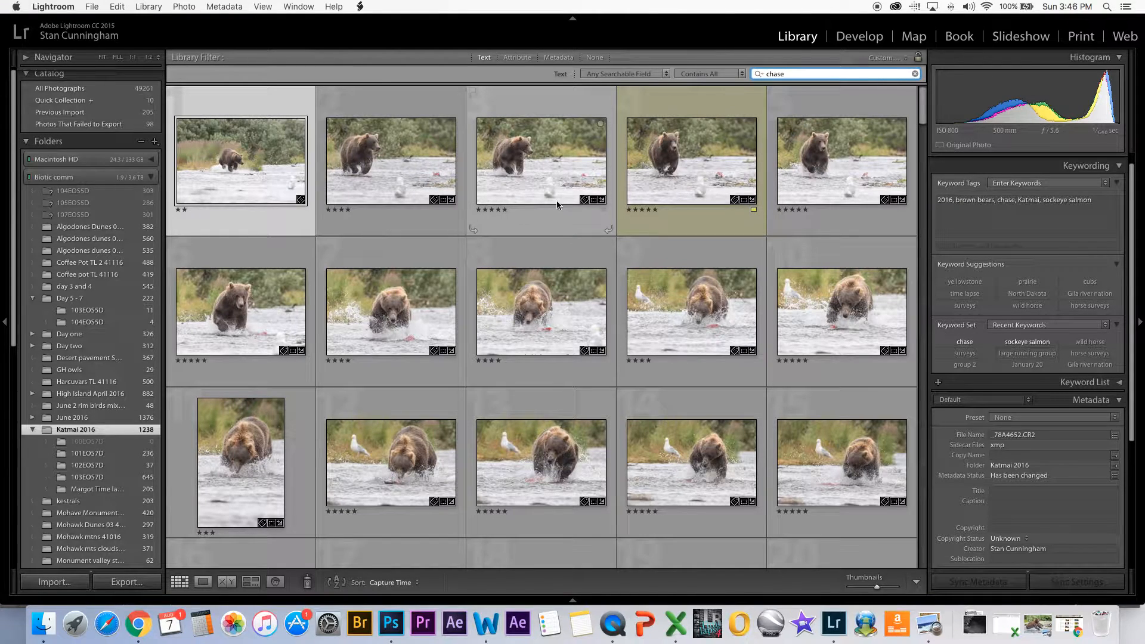
Browse the bear photos that match the "chase" filter
scroll(559, 231, "down", 5)
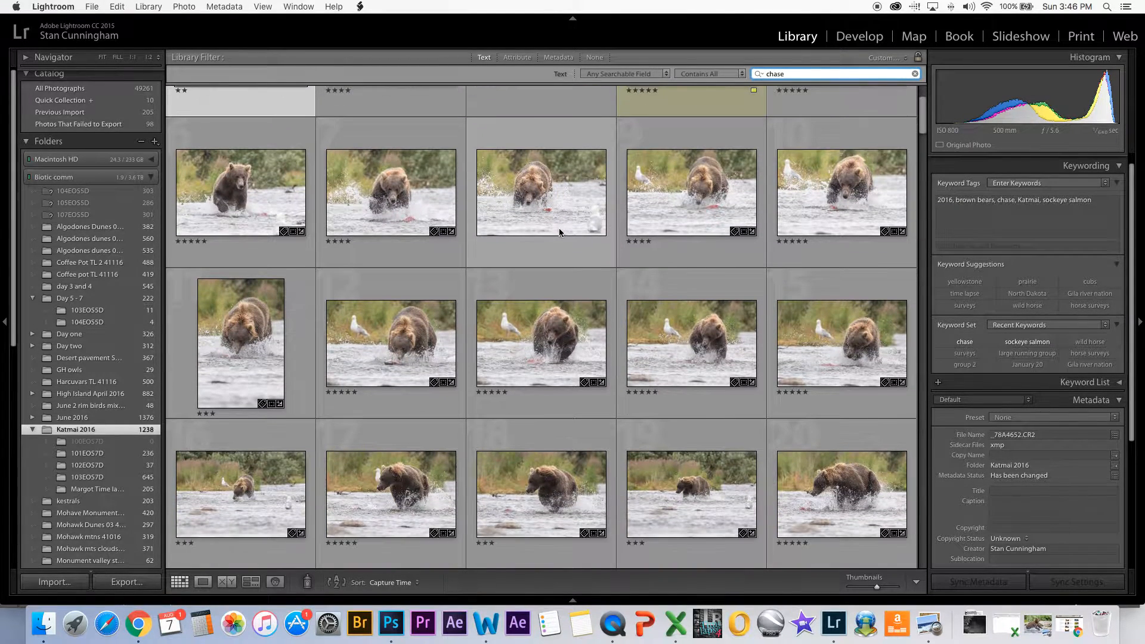
scroll(560, 231, "down", 6)
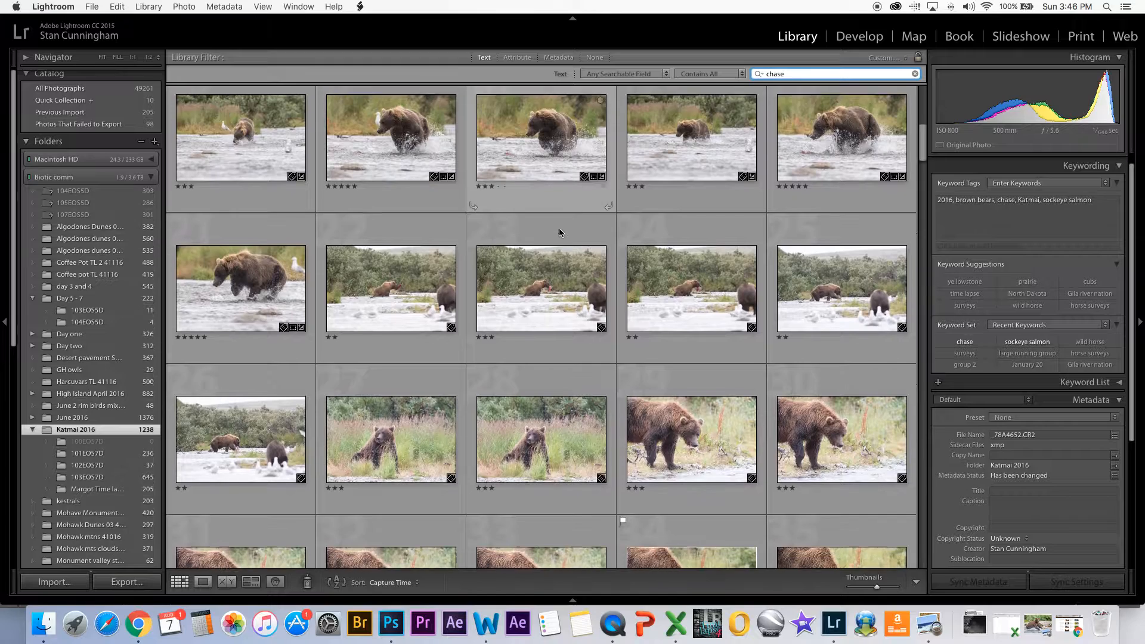
scroll(559, 231, "down", 7)
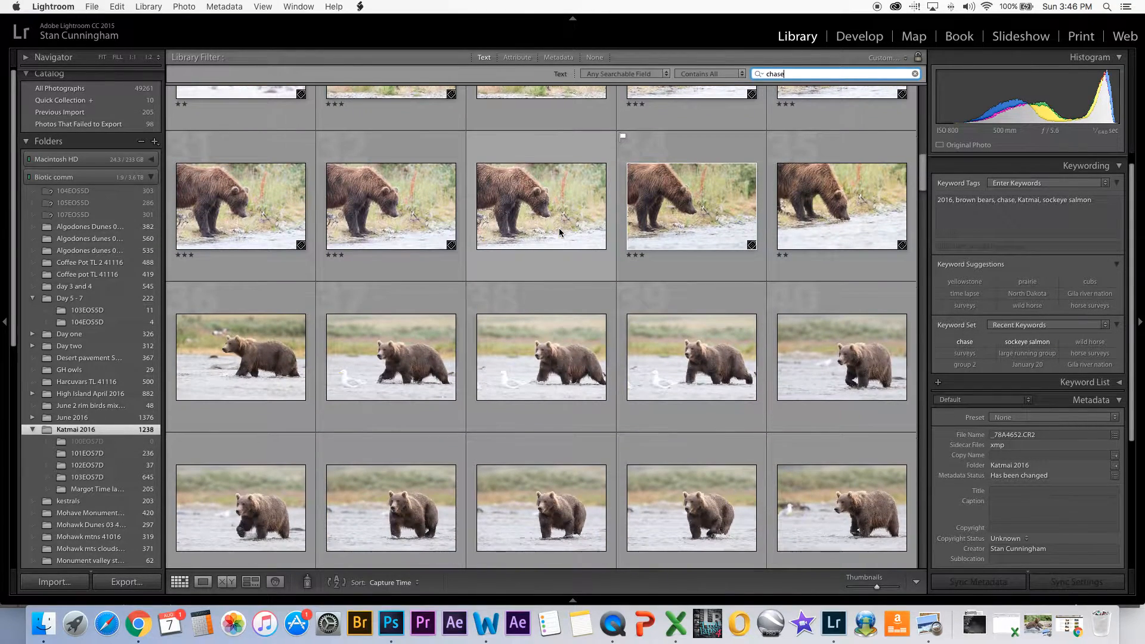
scroll(559, 233, "down", 4)
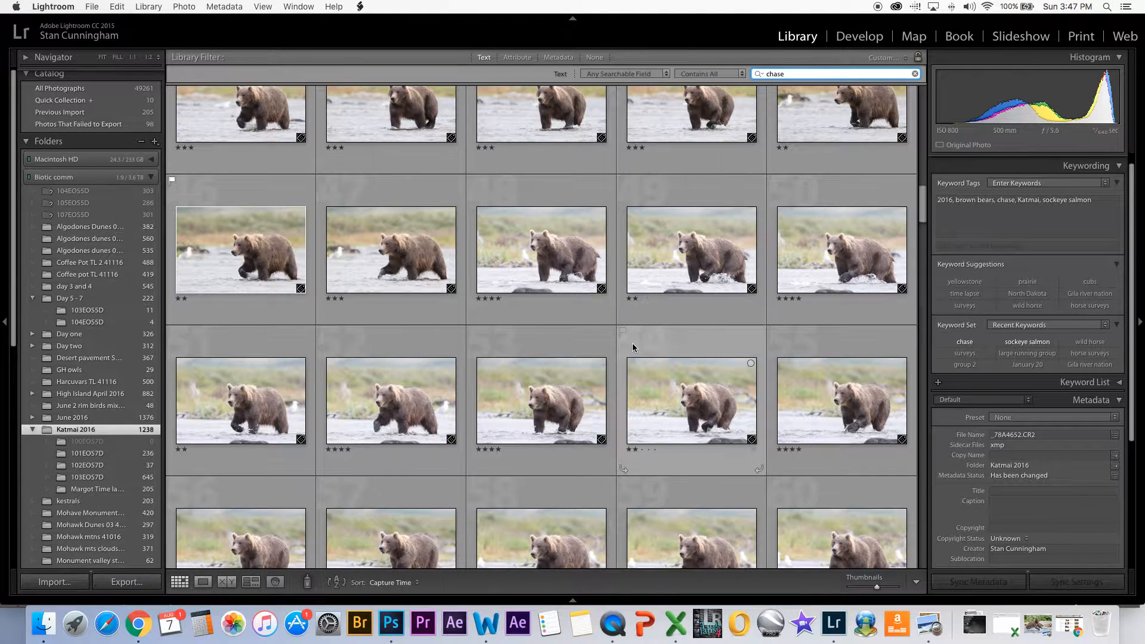
scroll(631, 345, "down", 1)
left_click(688, 310)
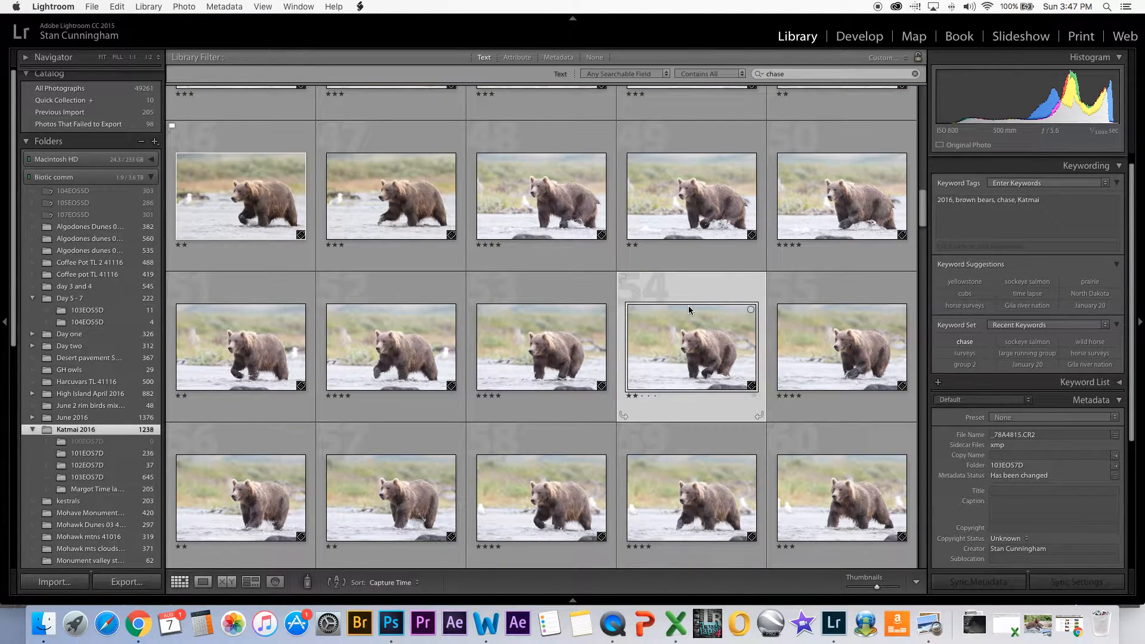
scroll(688, 310, "down", 15)
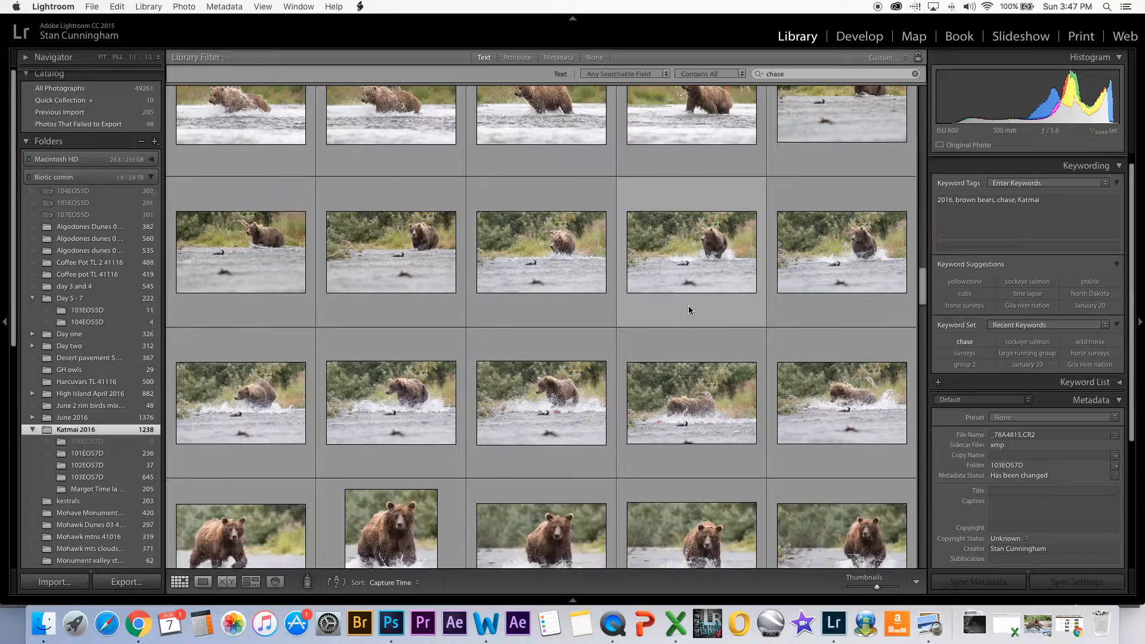
scroll(689, 309, "down", 15)
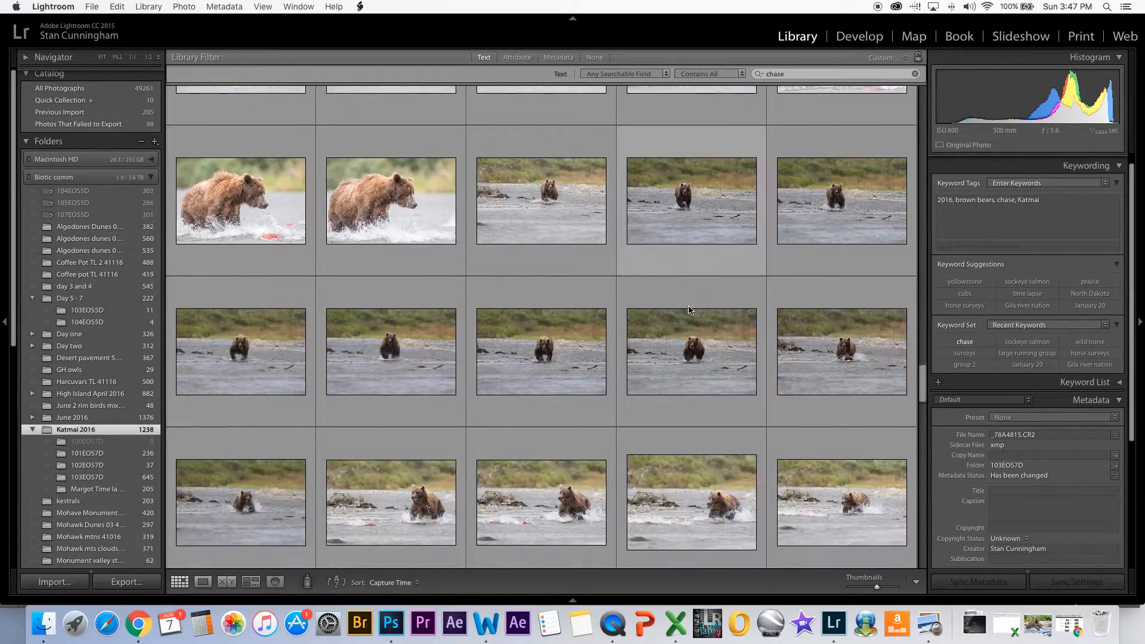
scroll(688, 309, "down", 15)
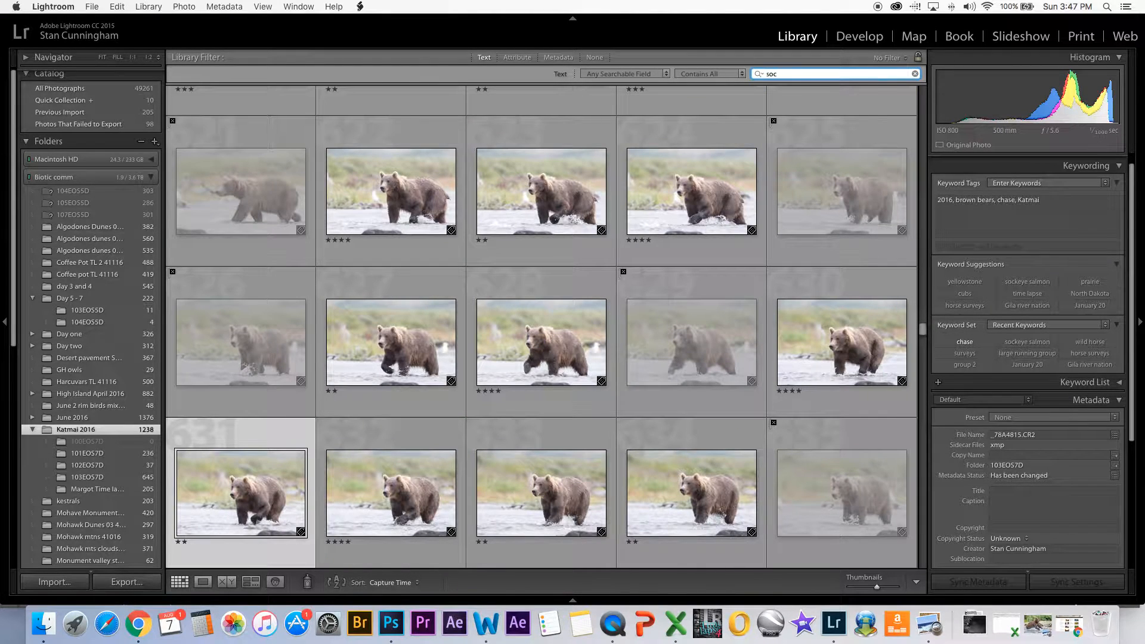
Change the text filter to "sockeye" and browse the matching Katmai 2016 photos
type("ye")
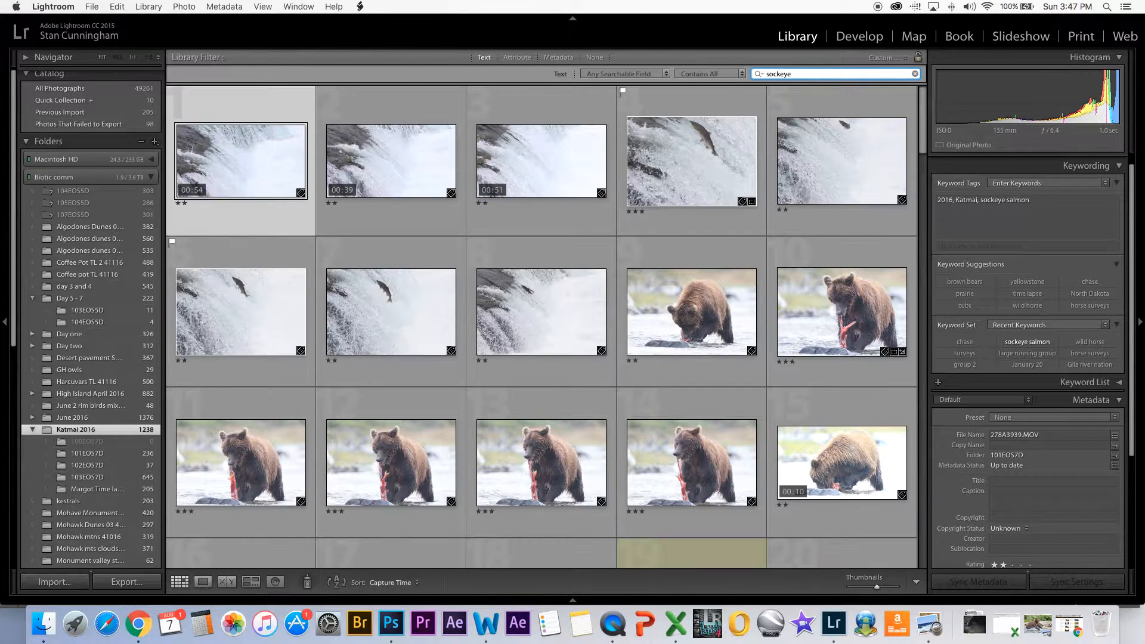
scroll(645, 300, "down", 10)
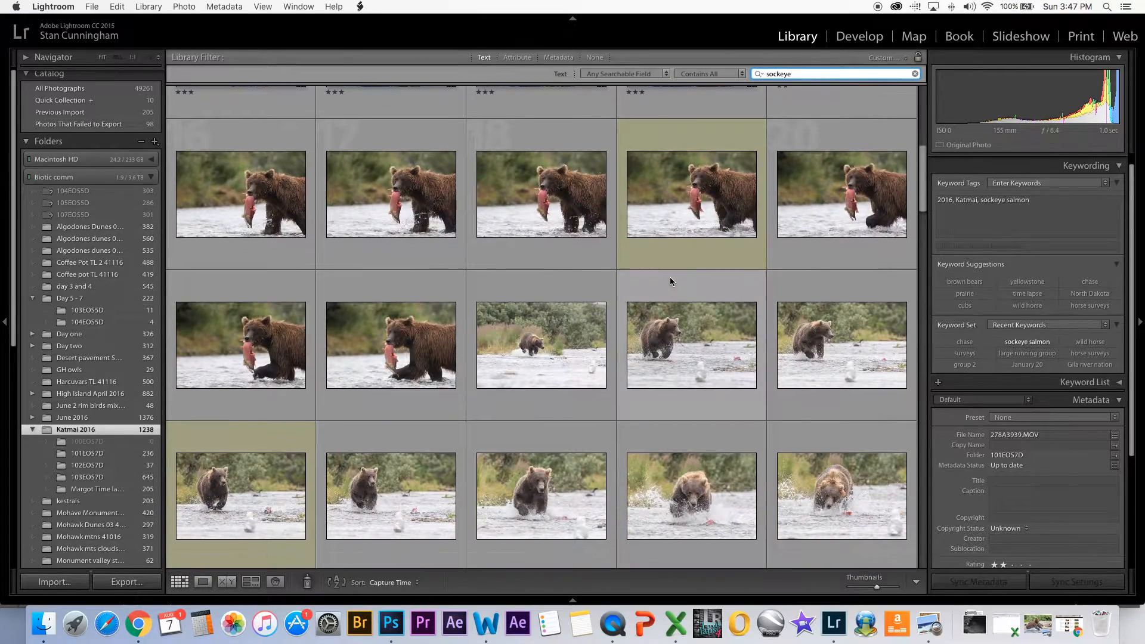
scroll(670, 281, "down", 8)
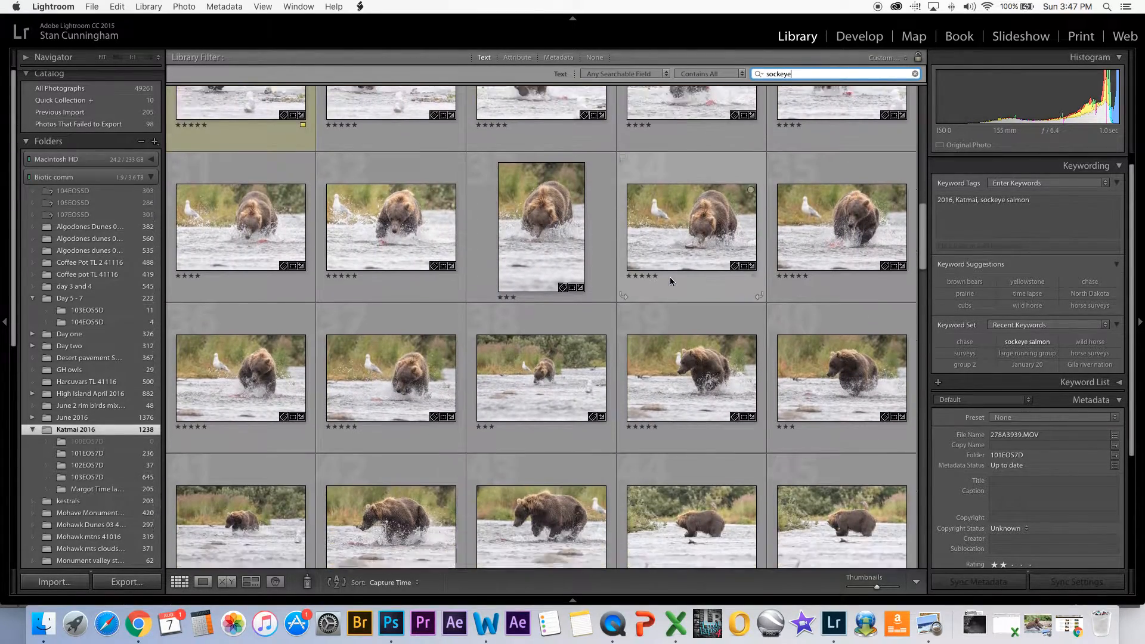
scroll(670, 281, "down", 10)
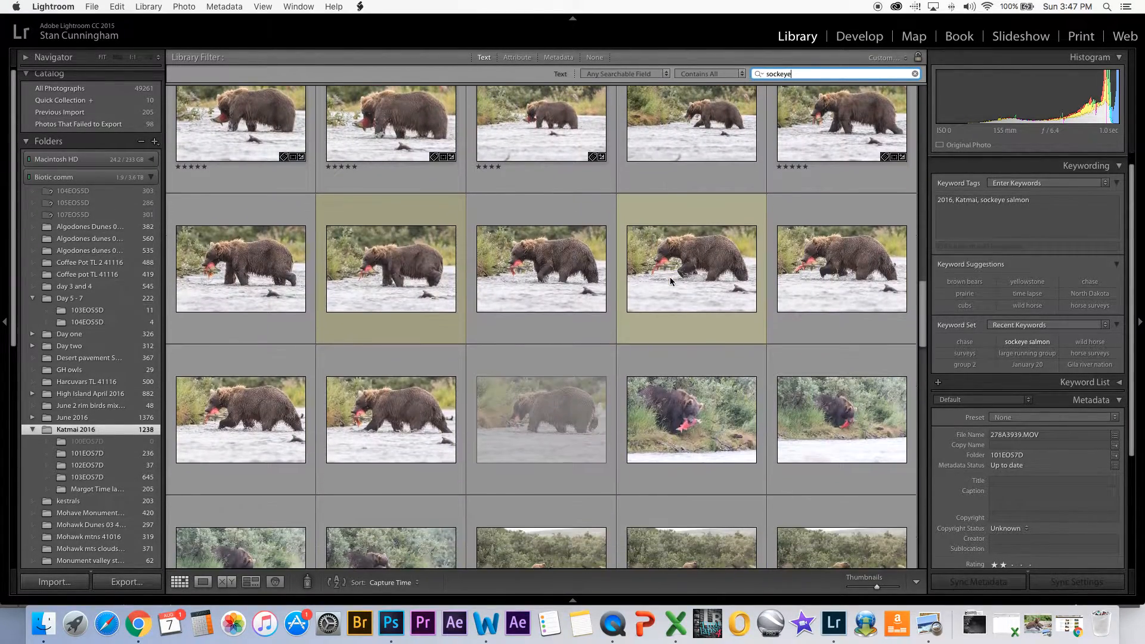
scroll(670, 281, "down", 10)
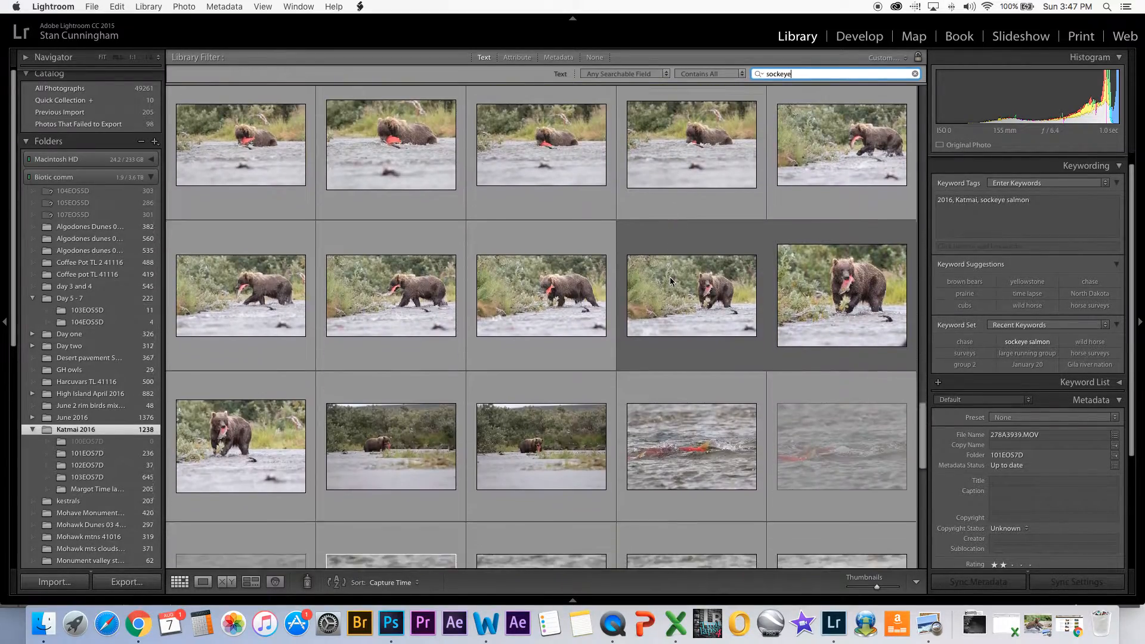
scroll(670, 281, "down", 10)
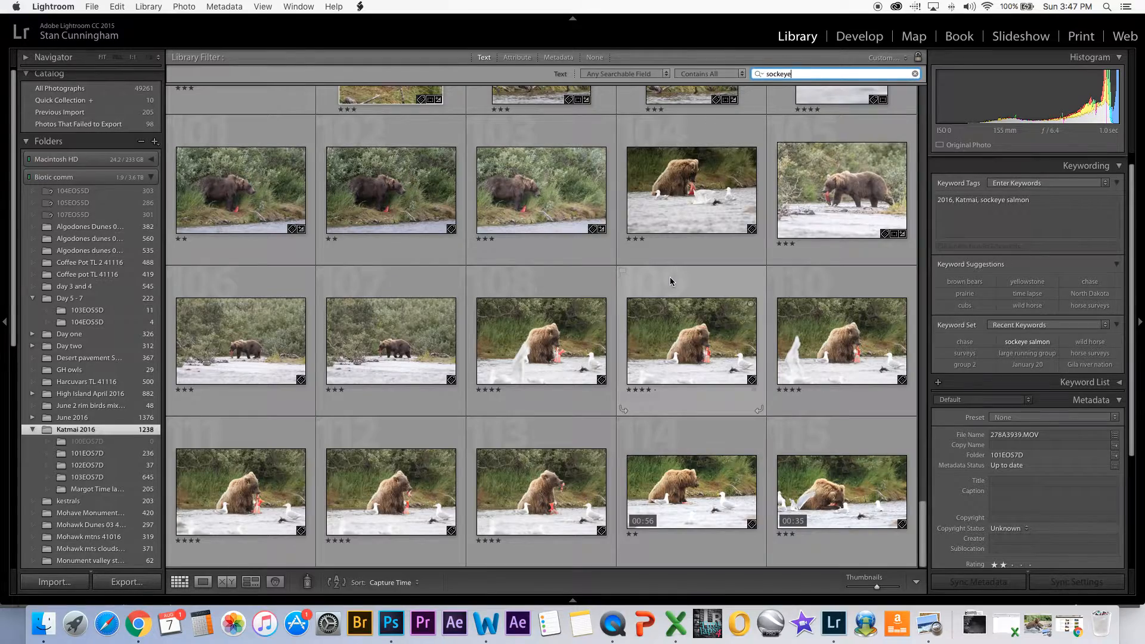
scroll(670, 281, "up", 15)
scroll(583, 98, "up", 1)
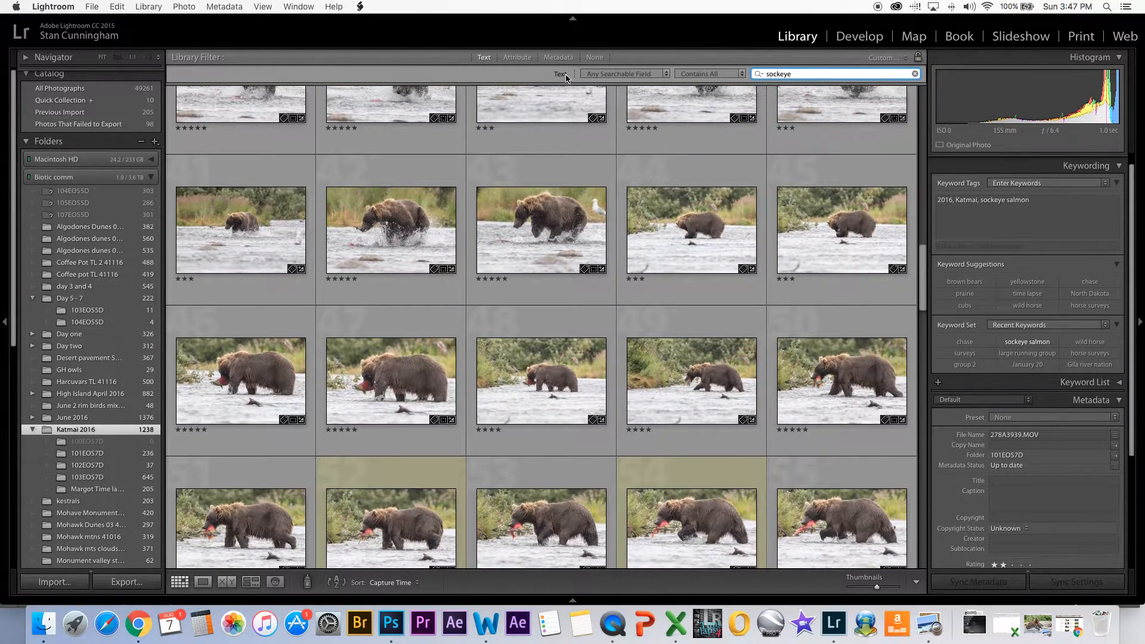
Add an attribute filter for ratings of 4 stars and higher to the sockeye photos and look over the matches
left_click(517, 59)
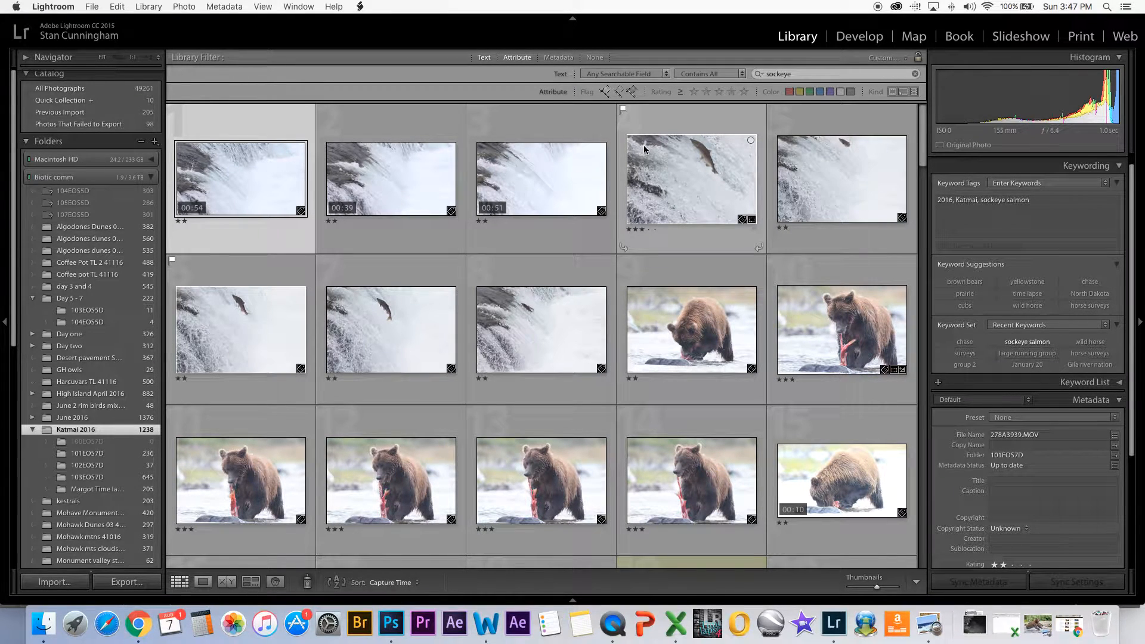
mouse_move(644, 149)
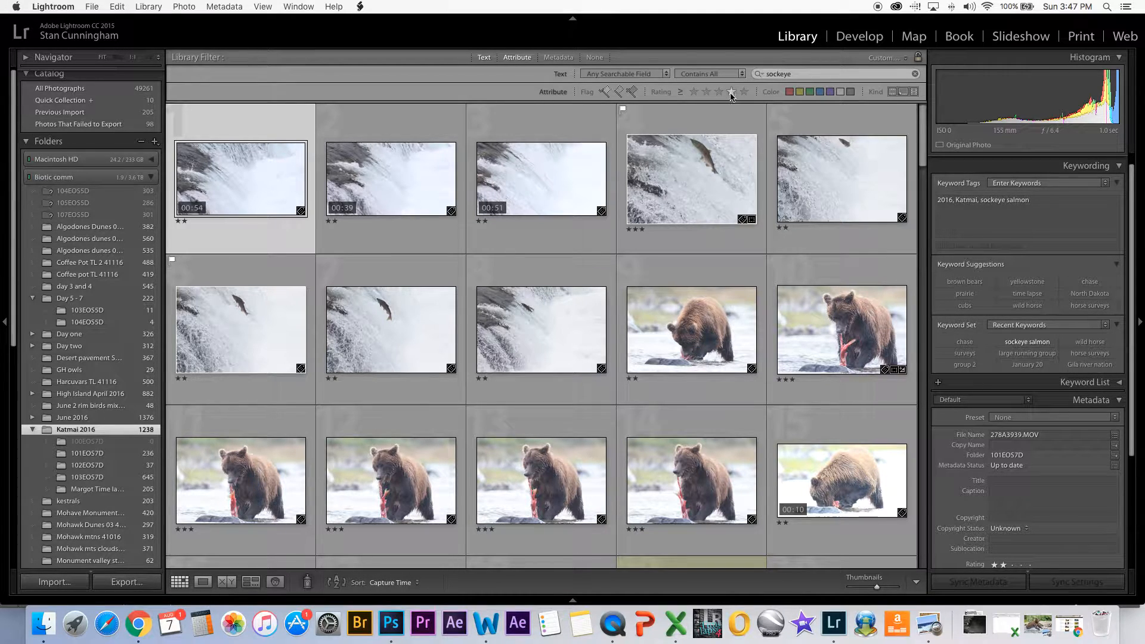
left_click(731, 92)
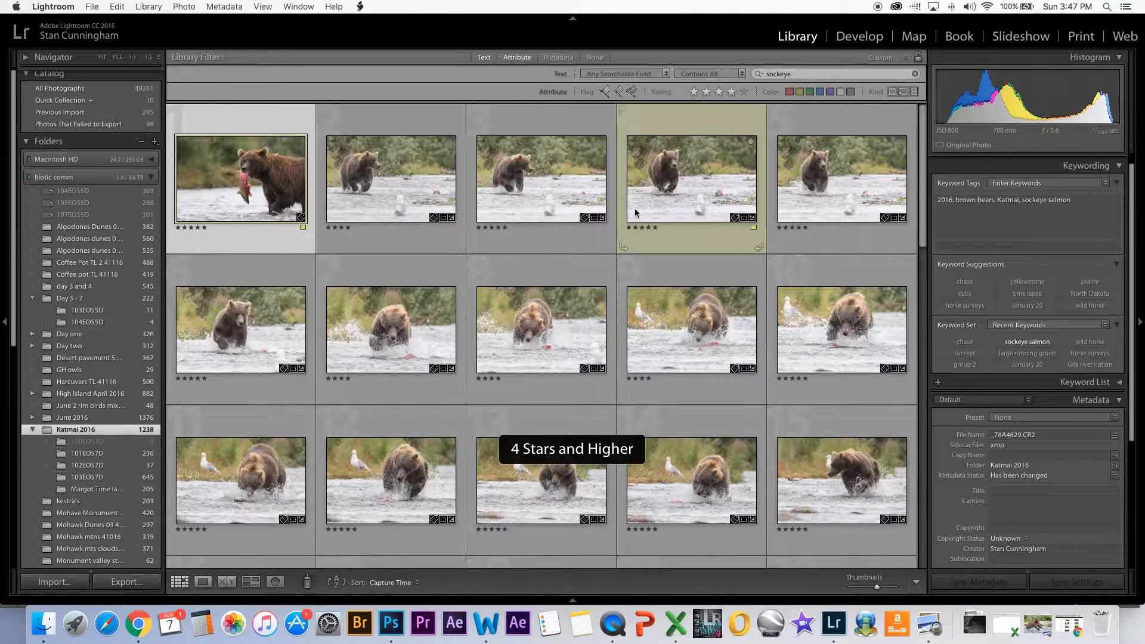
scroll(635, 210, "down", 5)
scroll(635, 210, "down", 10)
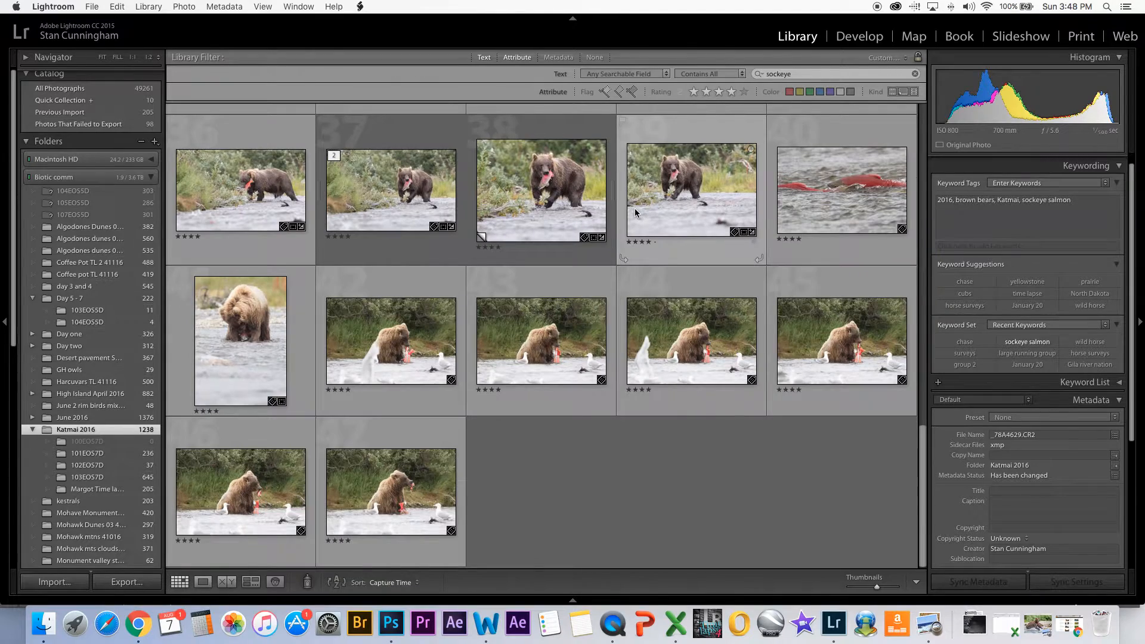
scroll(635, 210, "up", 15)
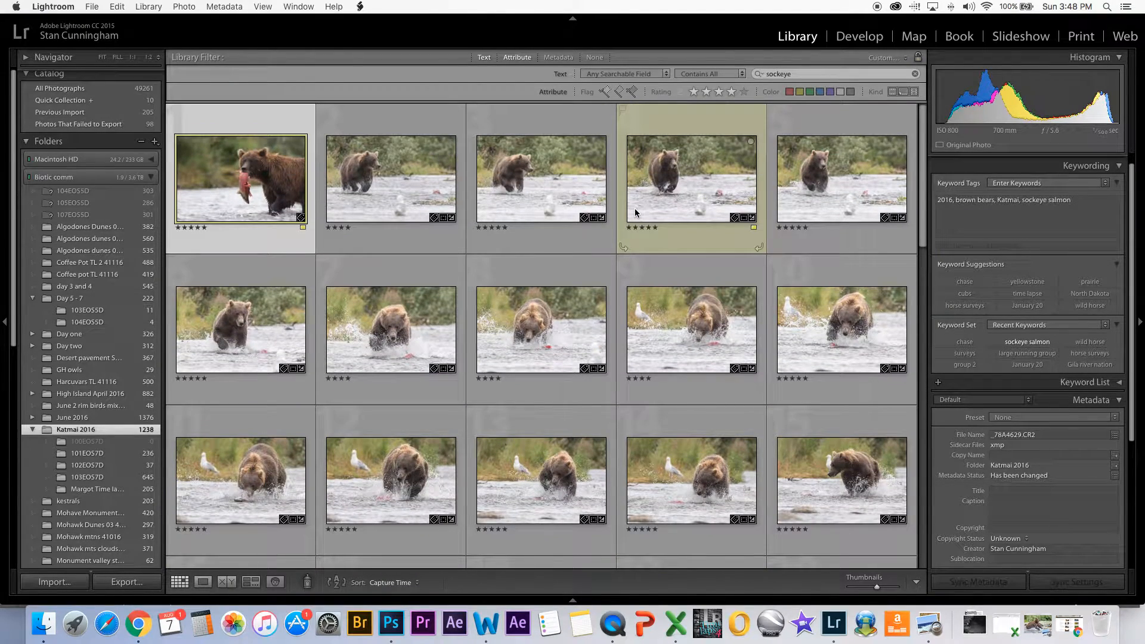
Lower the rating filter to 3 stars and higher and browse the matching sockeye photos
left_click(718, 93)
scroll(619, 245, "down", 5)
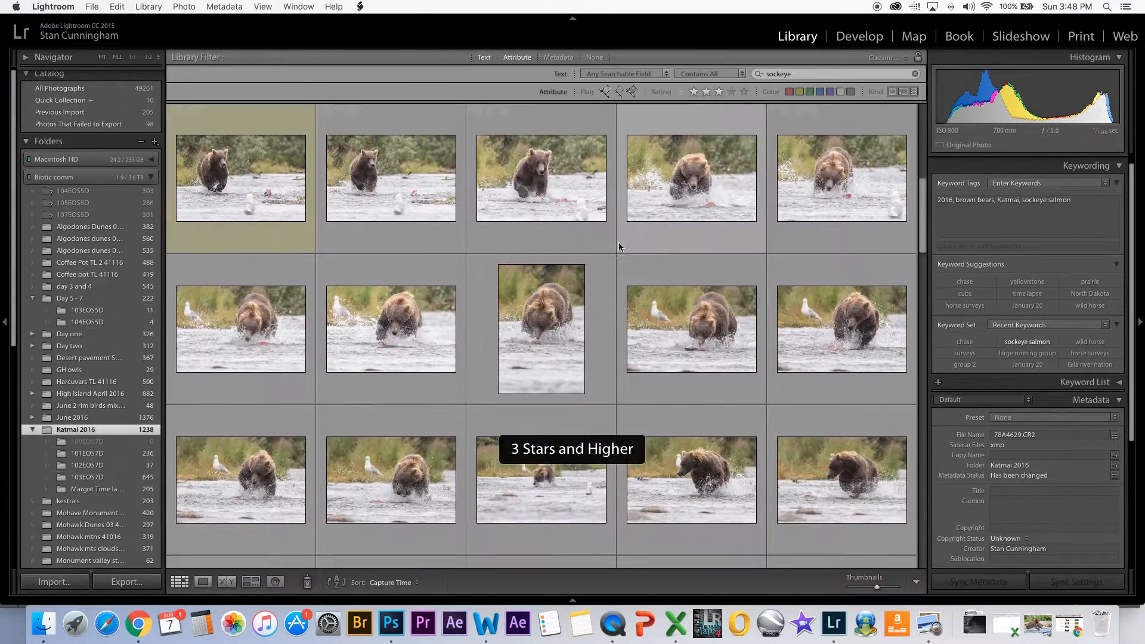
scroll(617, 242, "down", 15)
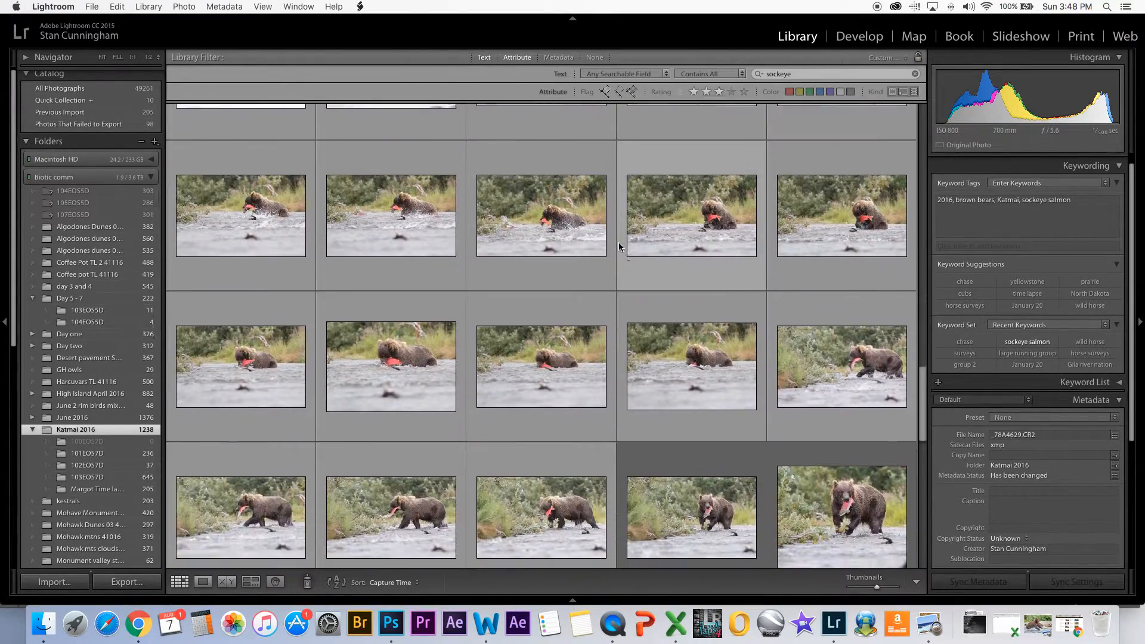
scroll(619, 247, "down", 15)
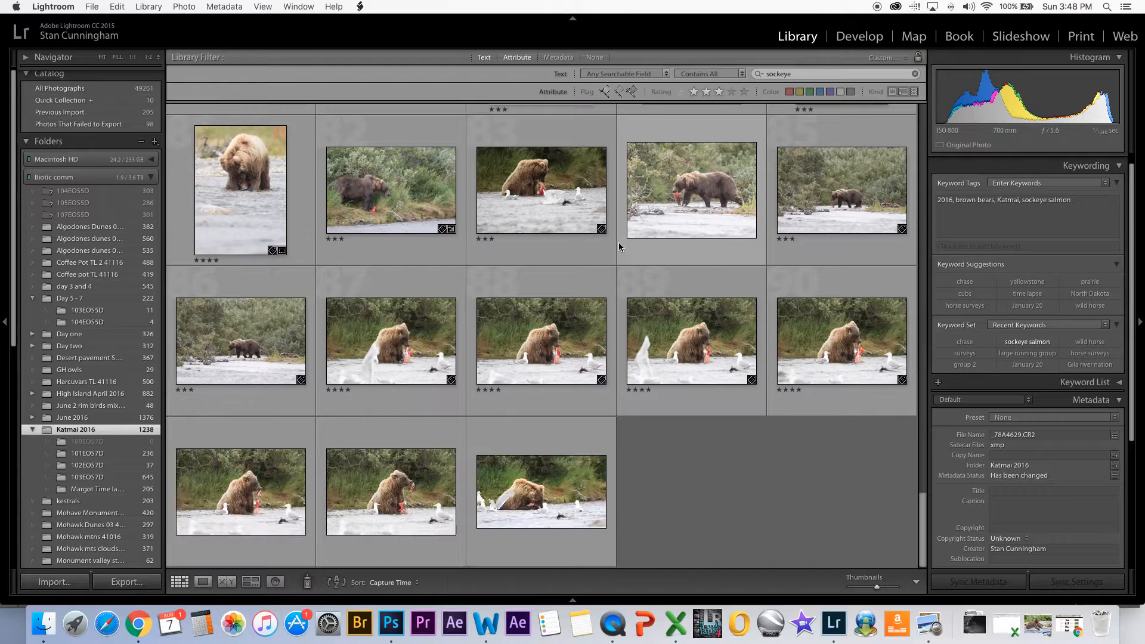
scroll(619, 246, "up", 10)
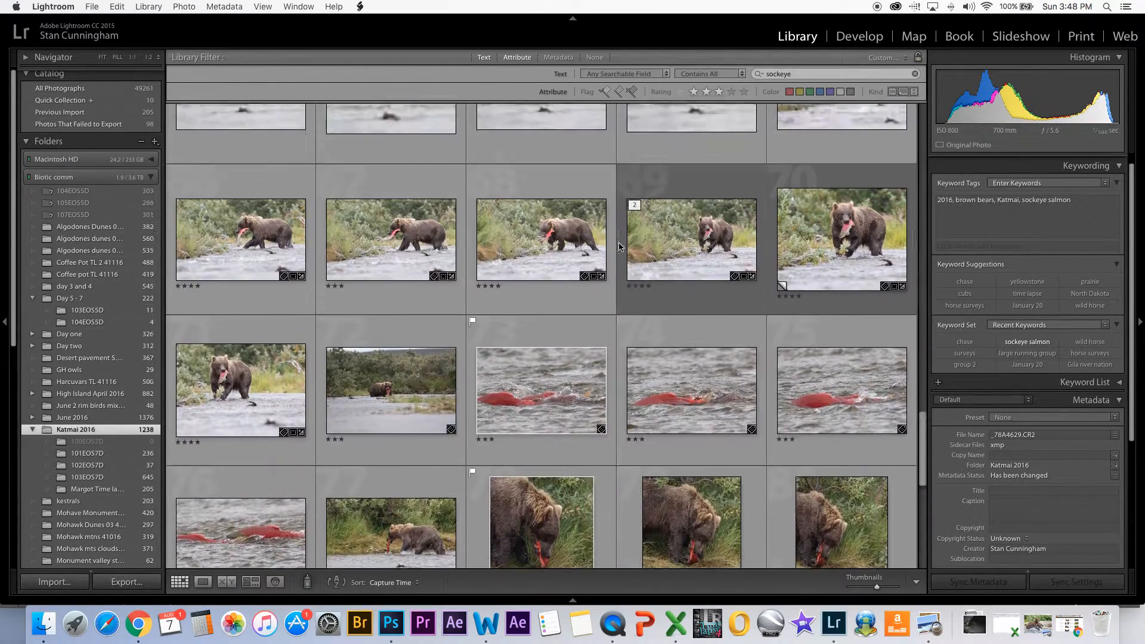
scroll(618, 245, "up", 5)
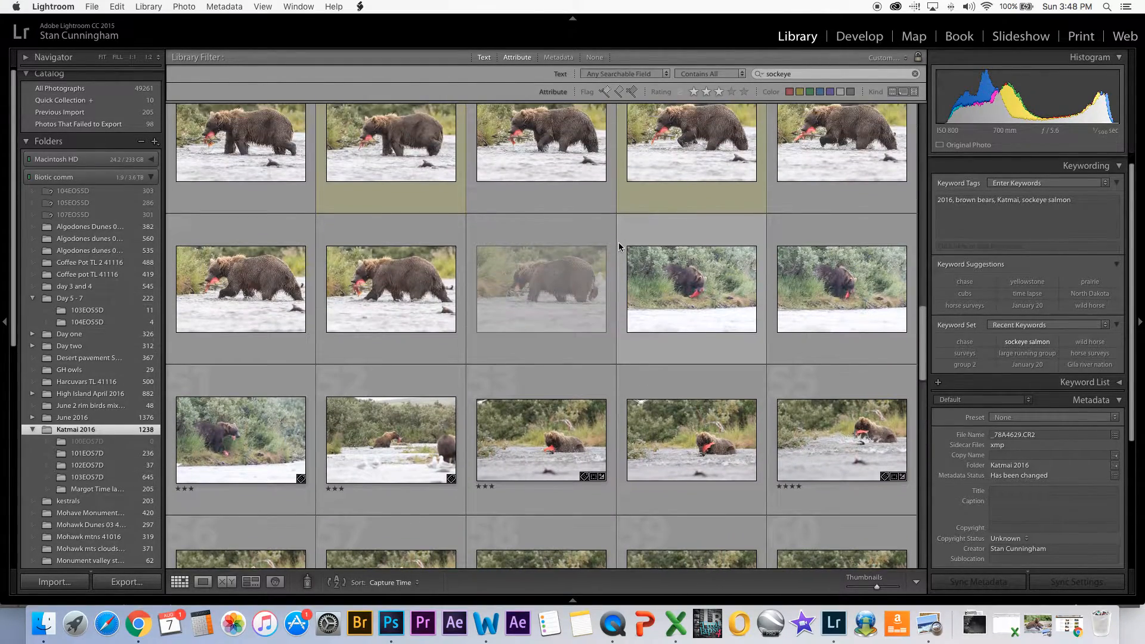
scroll(618, 243, "up", 8)
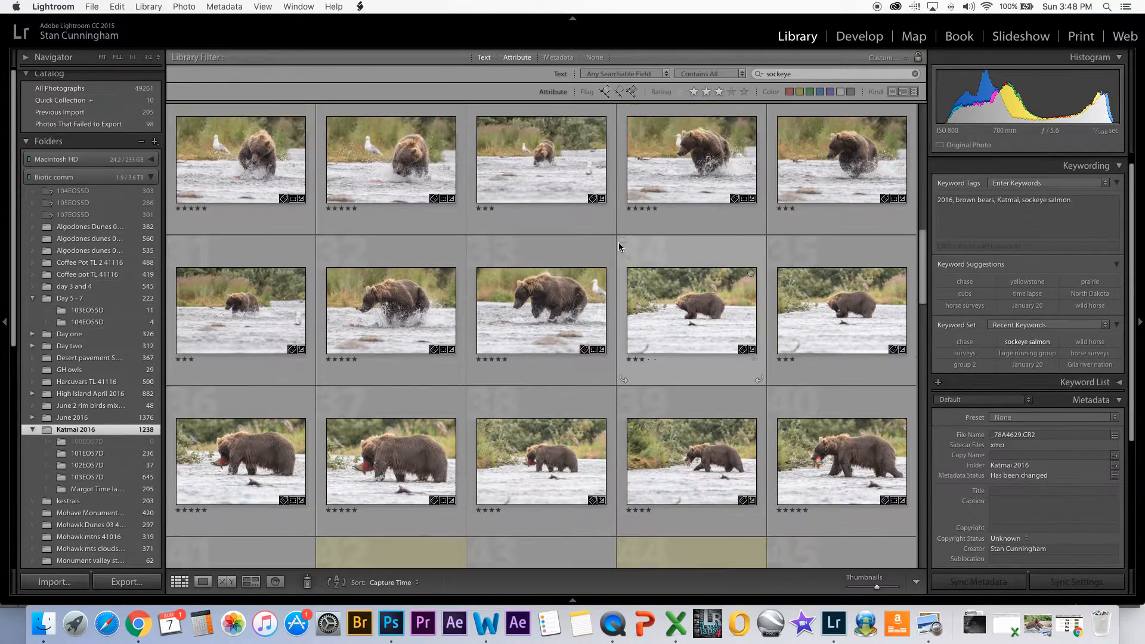
scroll(618, 242, "up", 6)
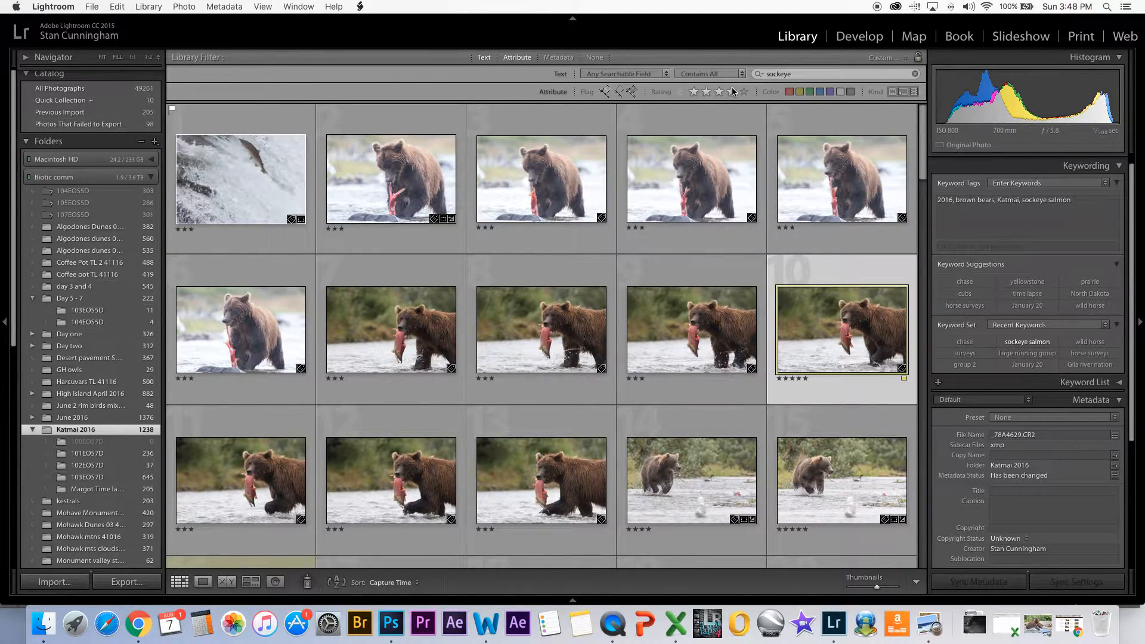
Raise the rating filter on the sockeye photos to 5 stars
left_click(732, 91)
left_click(744, 91)
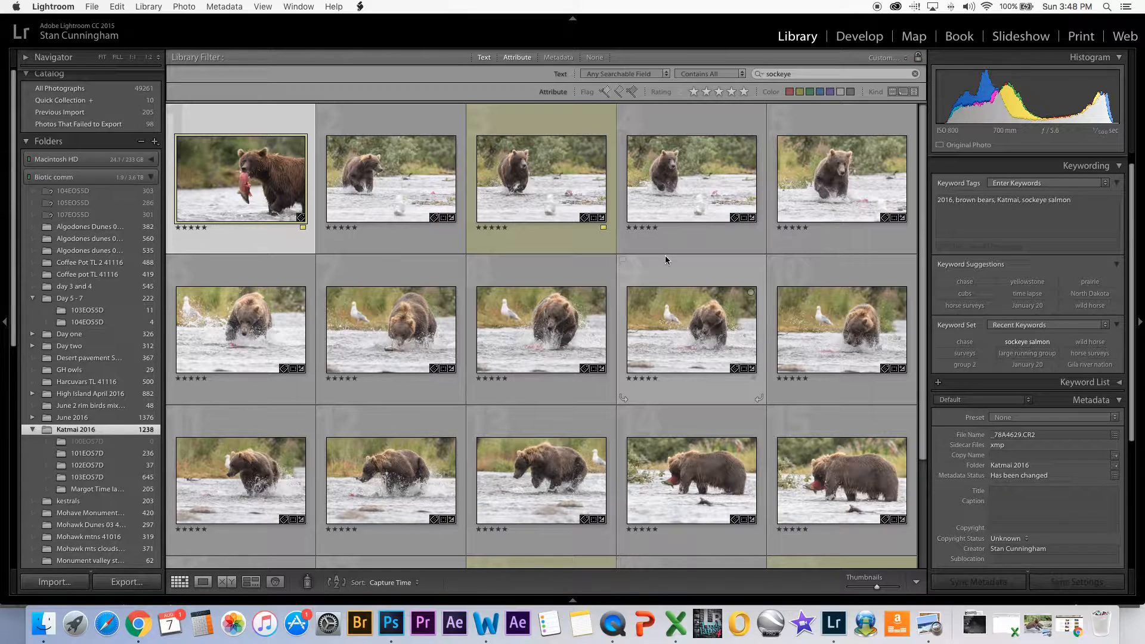
Lower the rating filter to 4 stars and higher and select the chase sequence from the second to the sixth photo
left_click(731, 92)
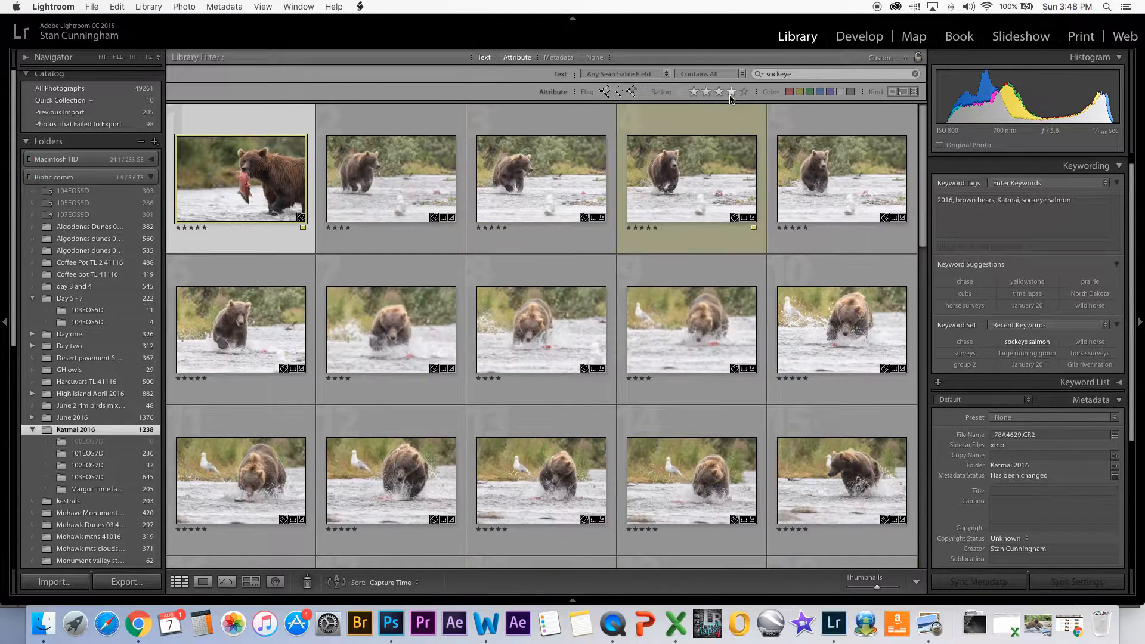
left_click(414, 119)
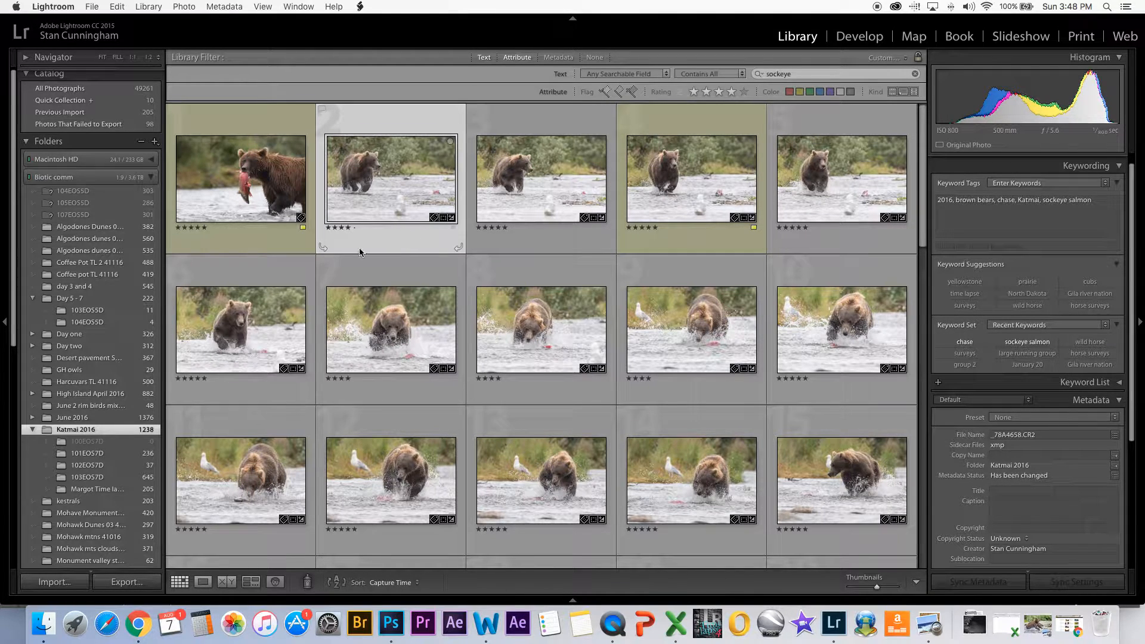
left_click(274, 282, "shift")
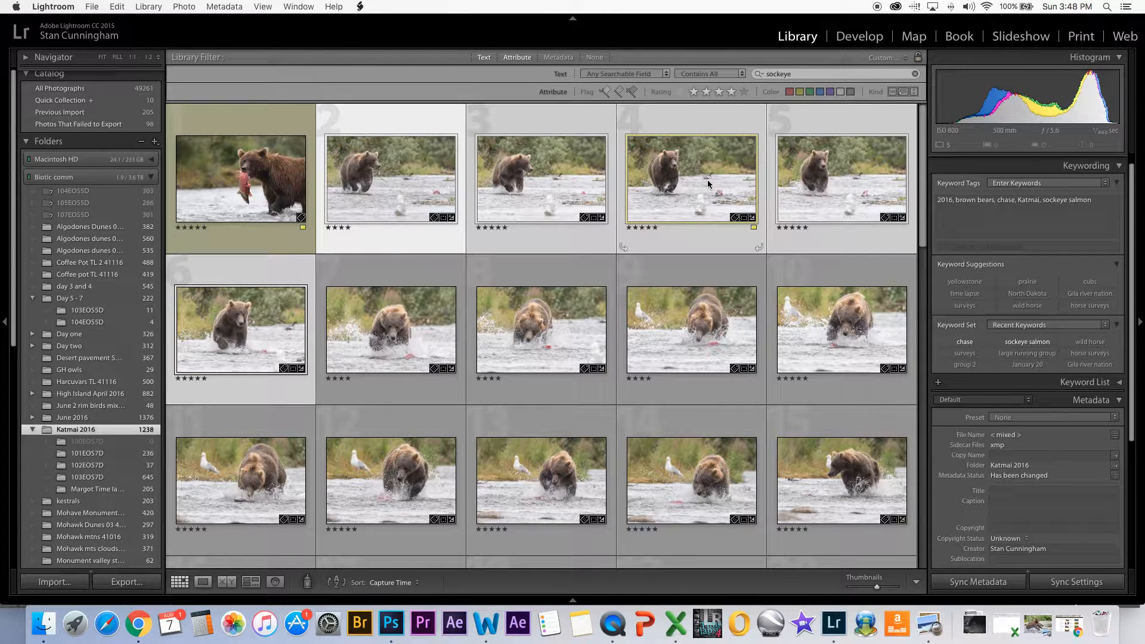
Compare the sharpness of the bear's face in the second and third photos at 1:1 magnification
double_click(373, 127)
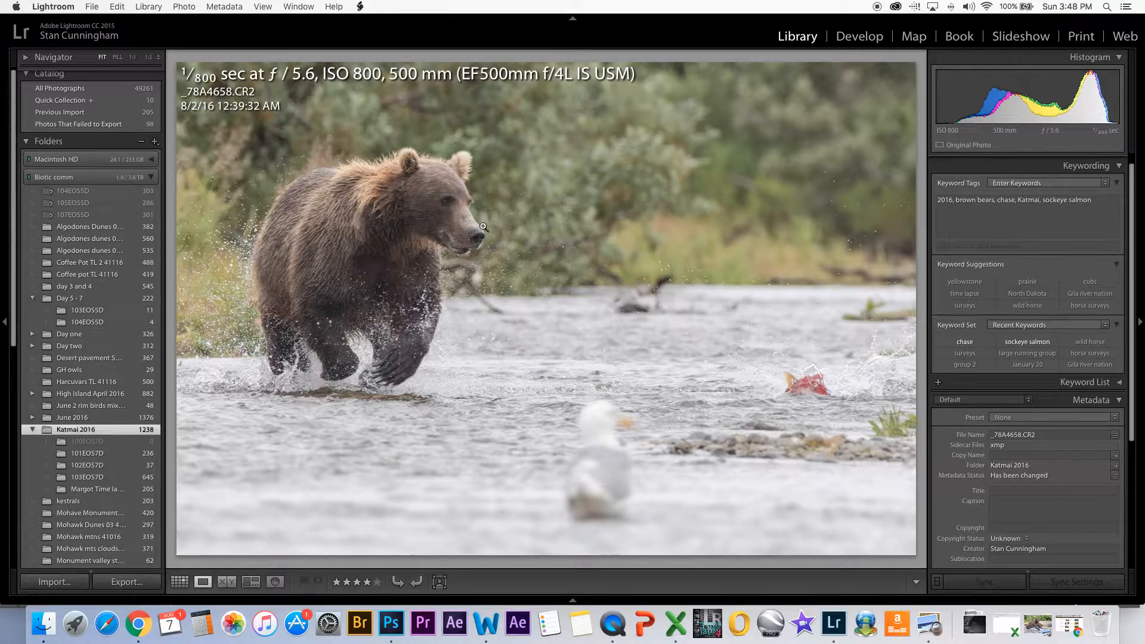
left_click(455, 211)
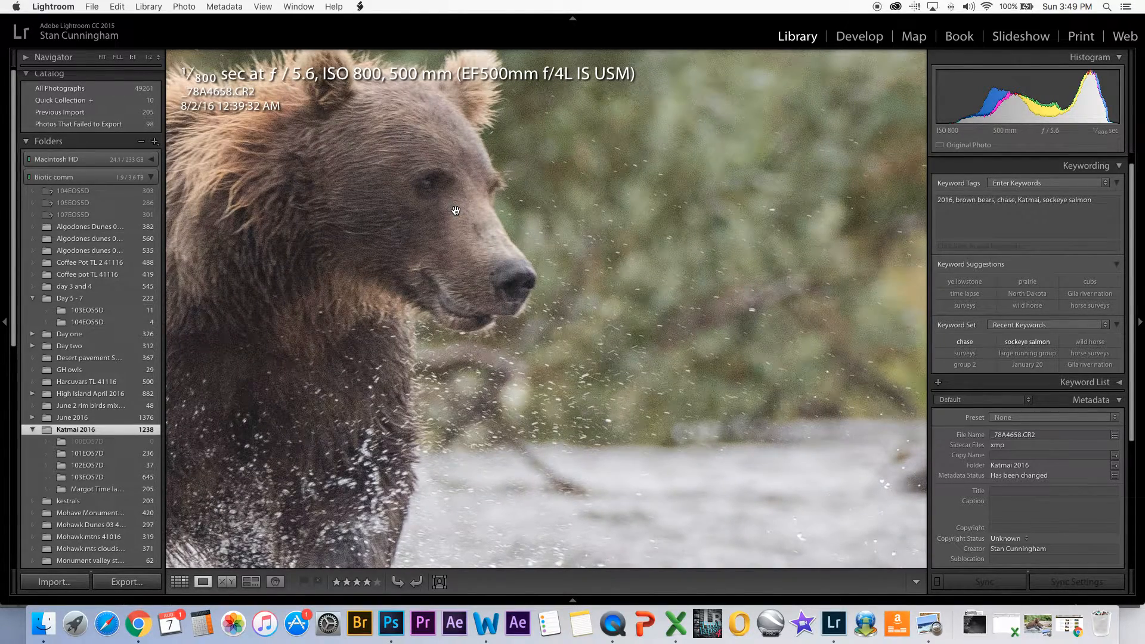
left_click(455, 210)
key("Right")
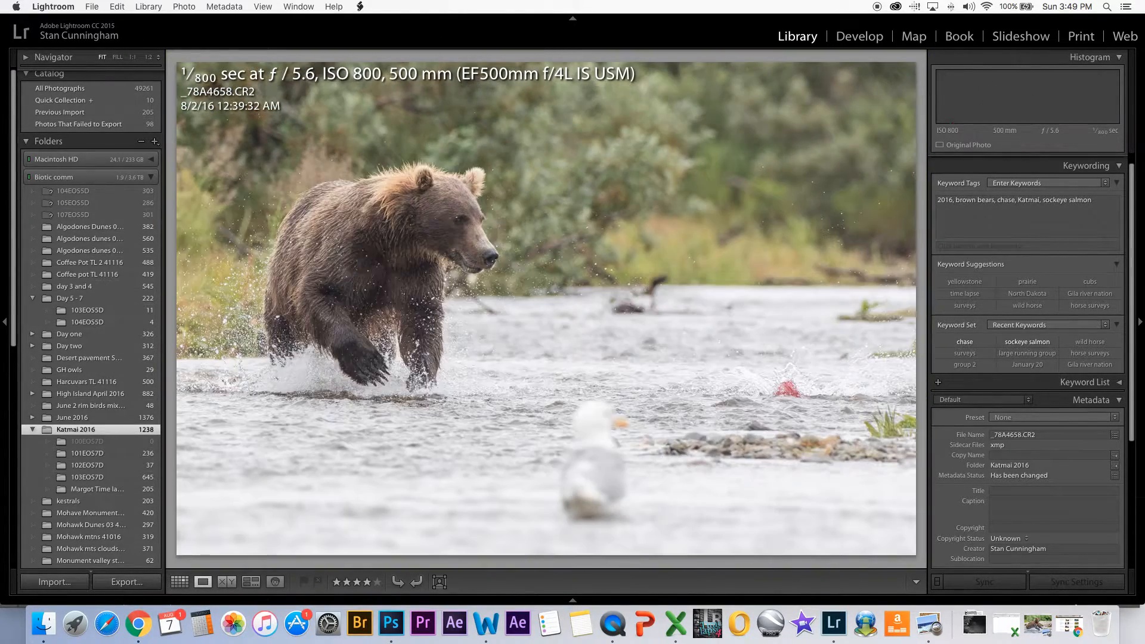
left_click(457, 216)
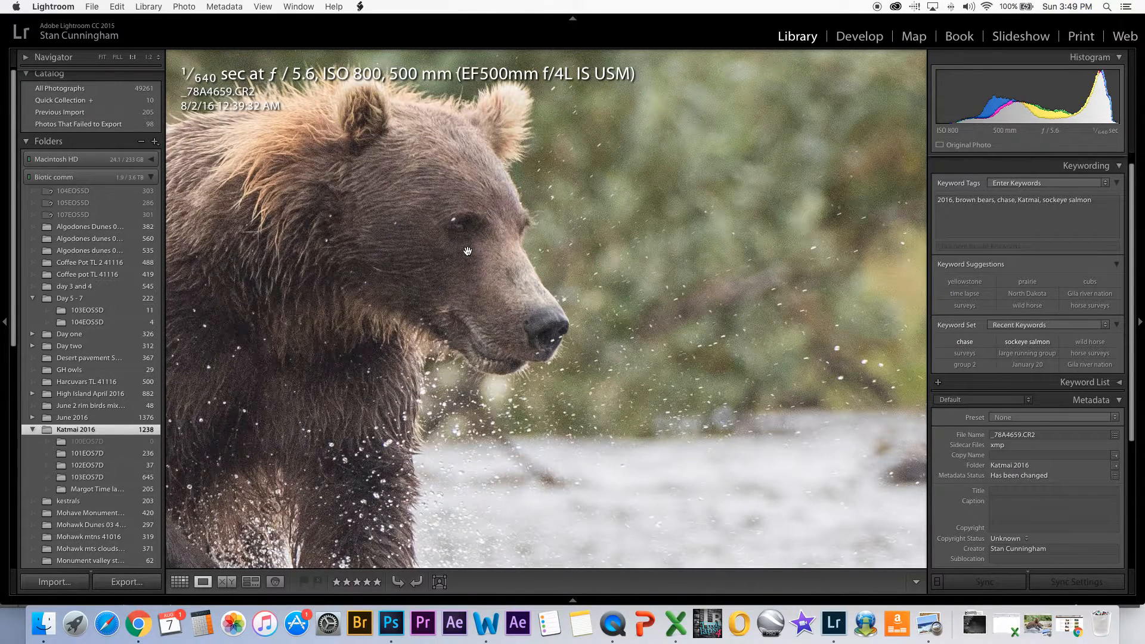
key("g")
key("Left")
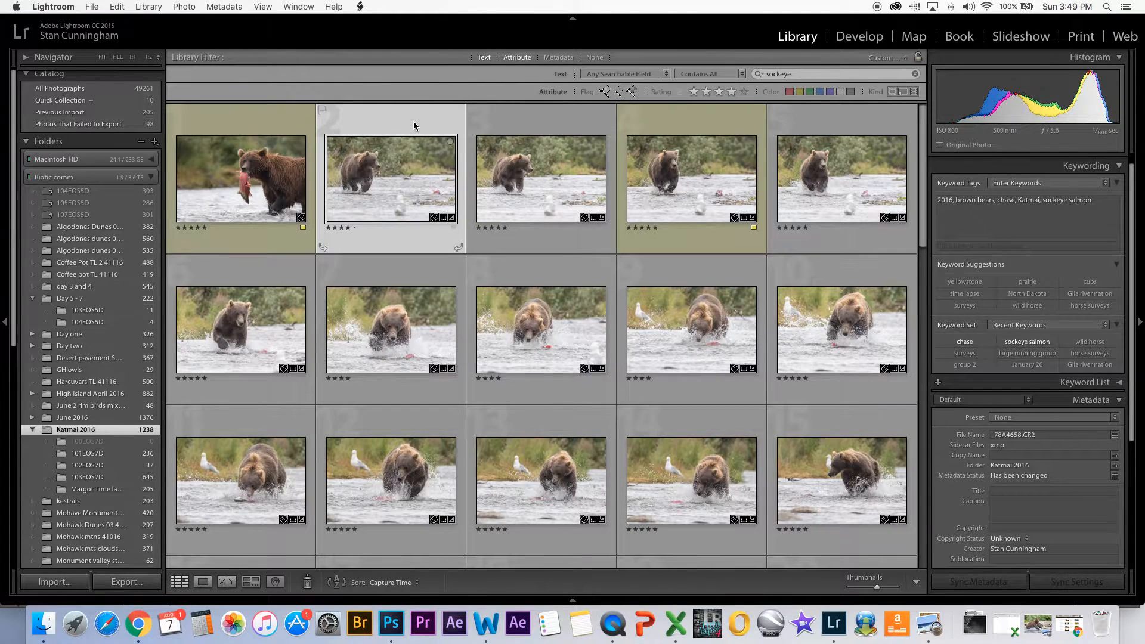
key("z")
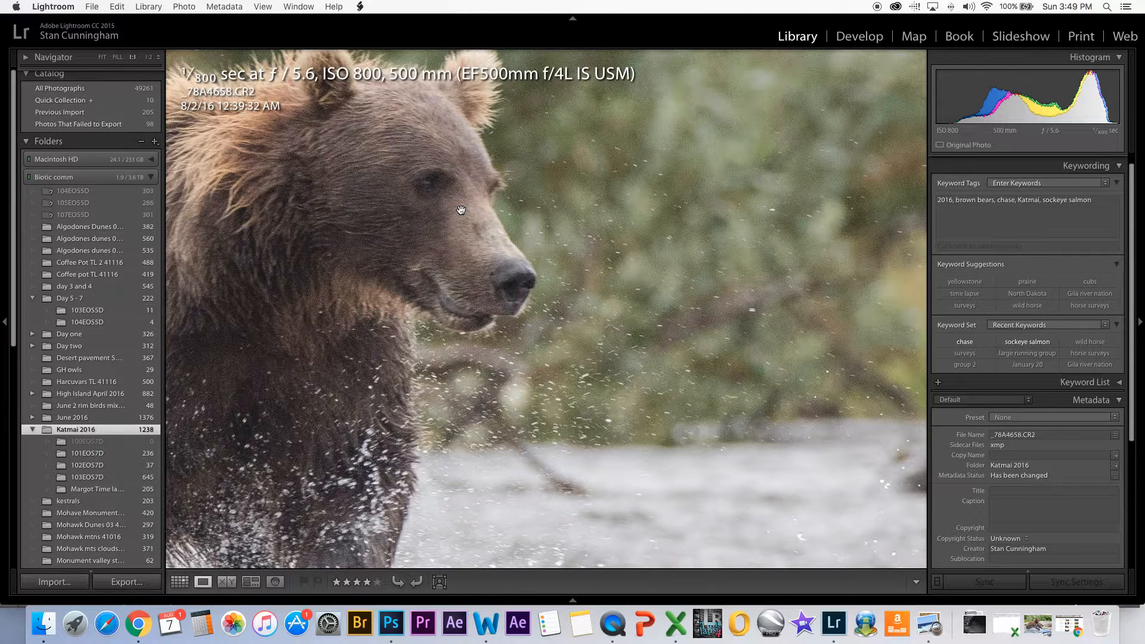
Open the second chase photo for developing and set its Highlights to −81 and Shadows to +46
key("d")
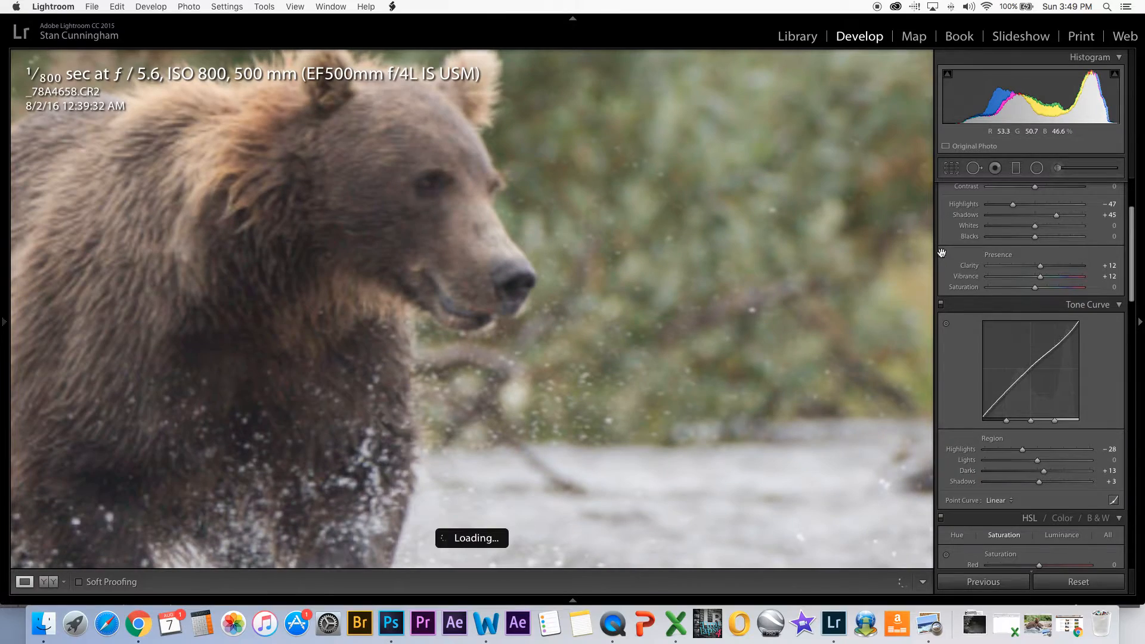
scroll(952, 257, "up", 3)
left_click(518, 286)
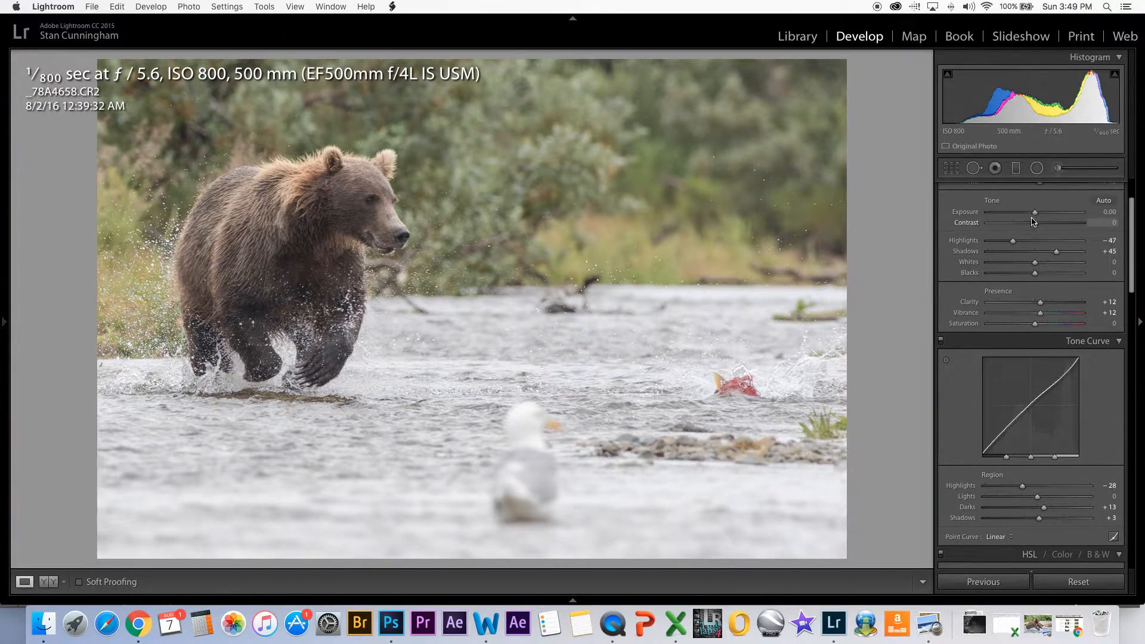
scroll(1035, 219, "up", 3)
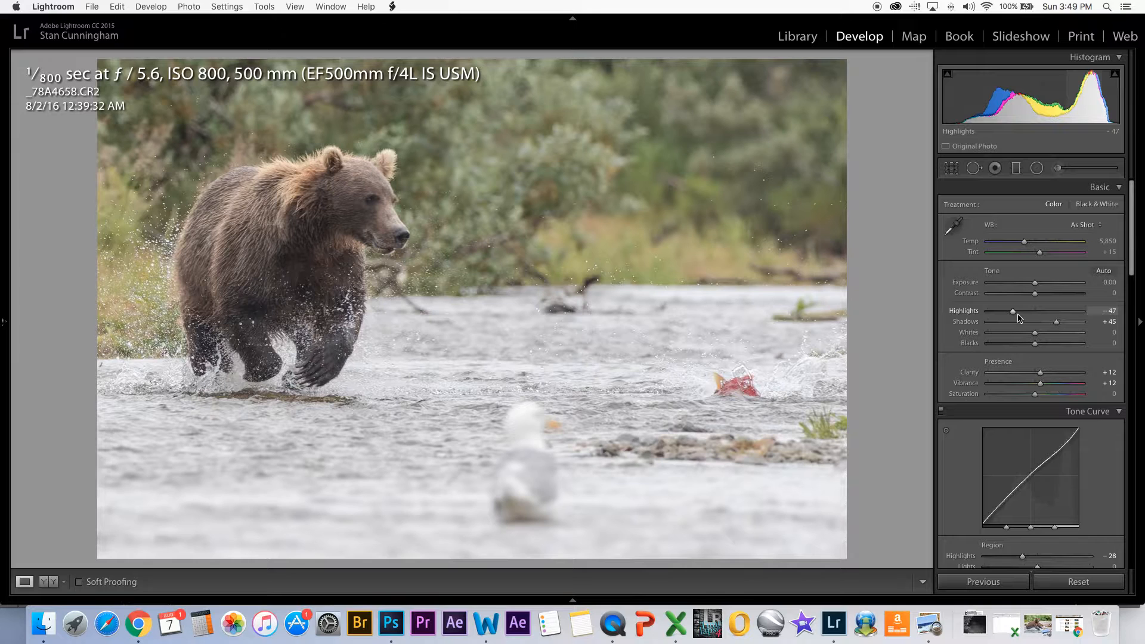
left_click_drag(1014, 316, 998, 316)
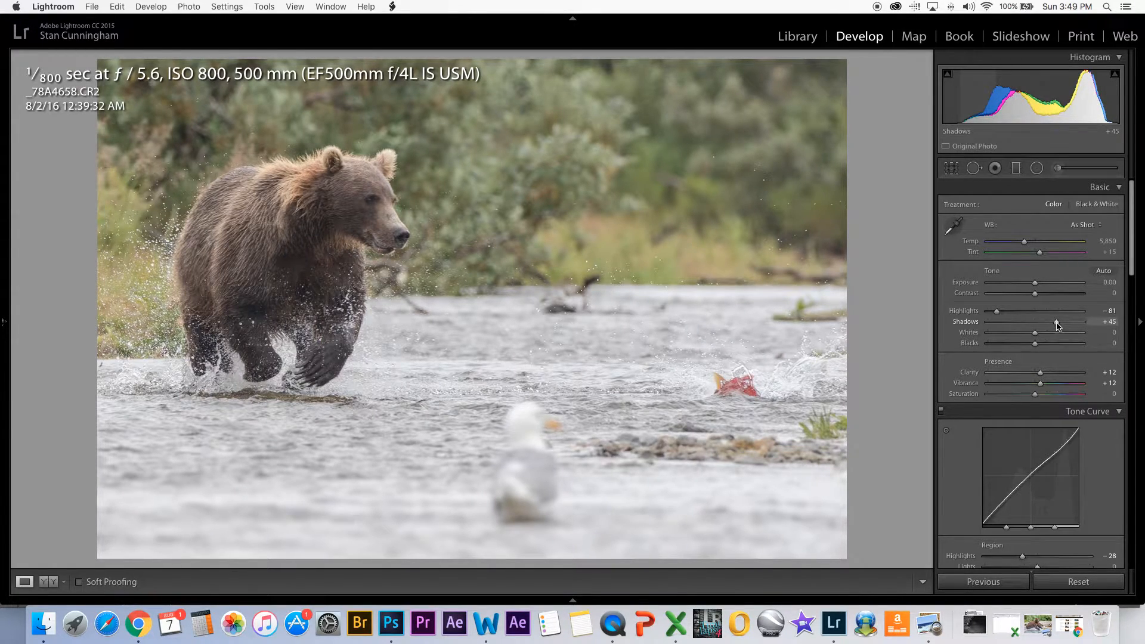
mouse_move(1057, 324)
left_mouse_down()
mouse_move(1080, 325)
mouse_move(1057, 327)
left_mouse_up()
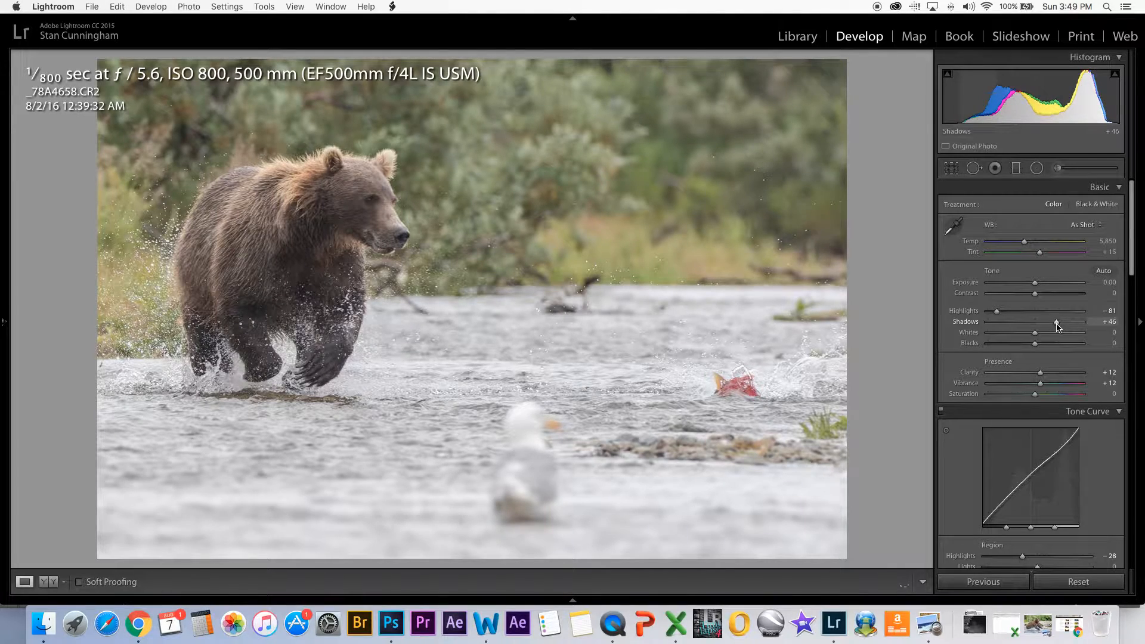
Inspect the bear's face up close, then on the next chase photo set Shadows to +43, Whites to −5 and Clarity to +12
left_click(367, 208)
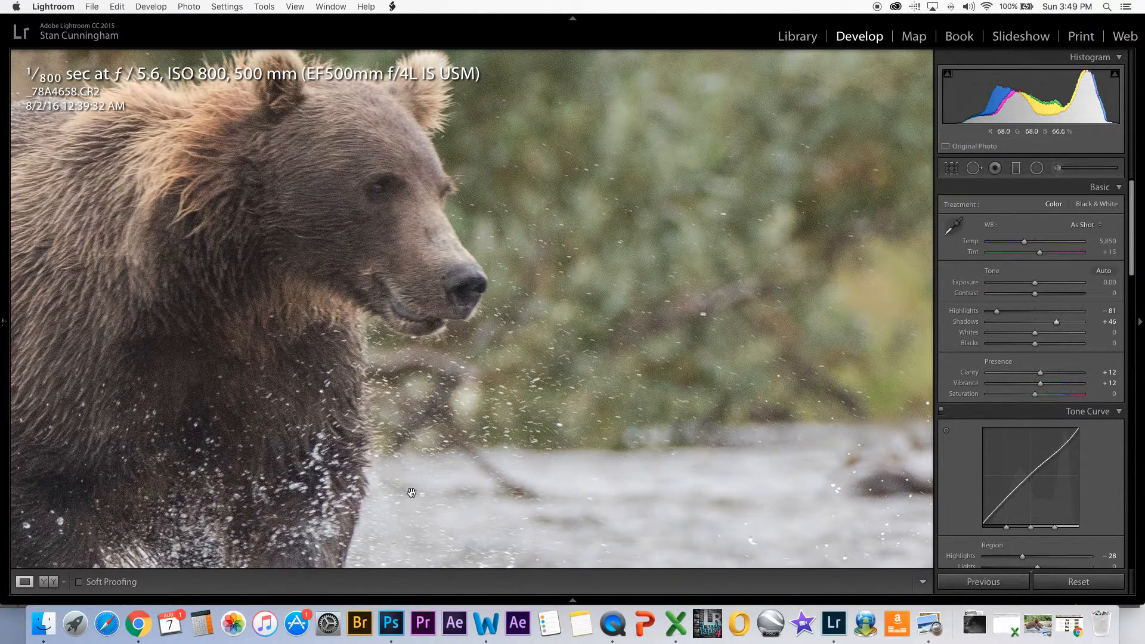
key("Right")
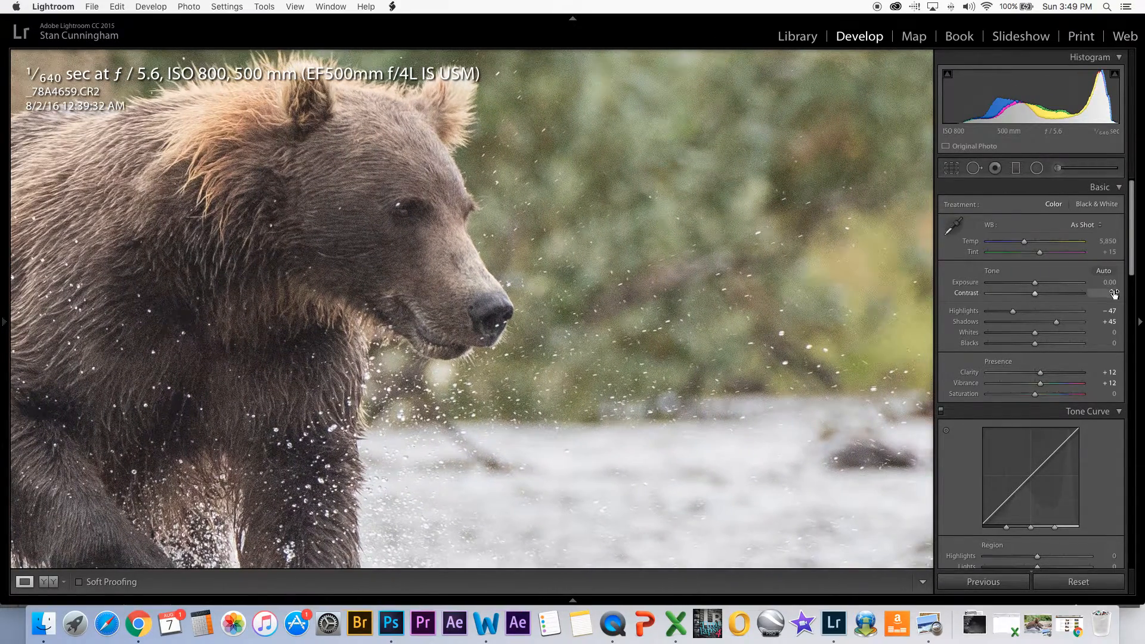
mouse_move(1056, 326)
left_mouse_down()
mouse_move(1072, 326)
mouse_move(1056, 326)
left_mouse_up()
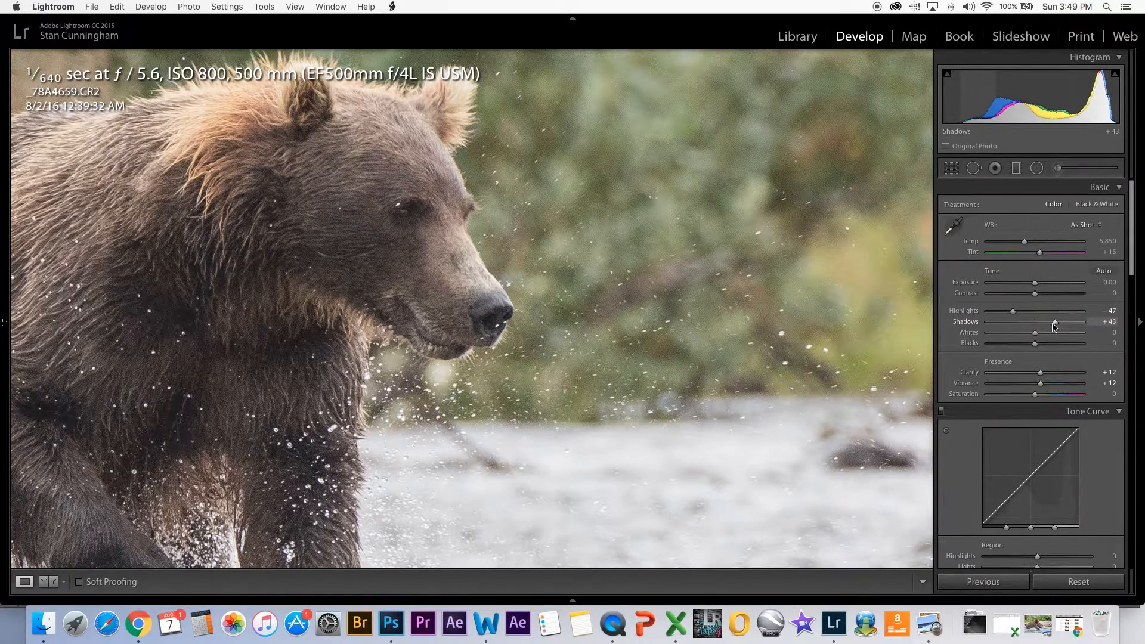
left_click_drag(1036, 337, 1033, 338)
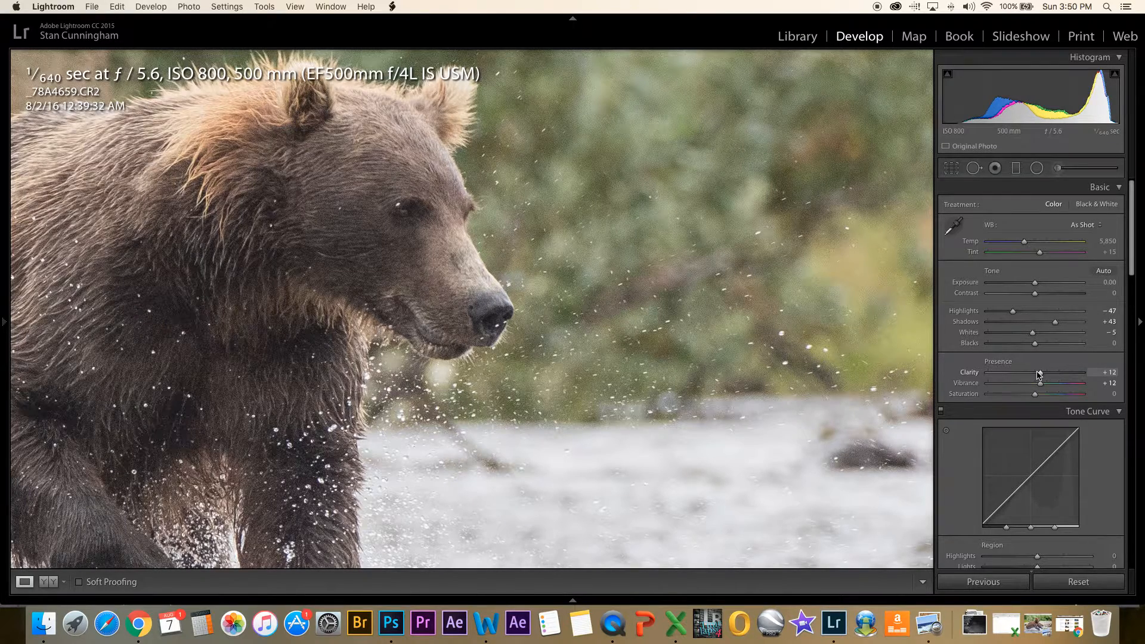
mouse_move(1040, 374)
left_mouse_down()
mouse_move(1052, 376)
mouse_move(1042, 376)
left_mouse_up()
left_click(831, 337)
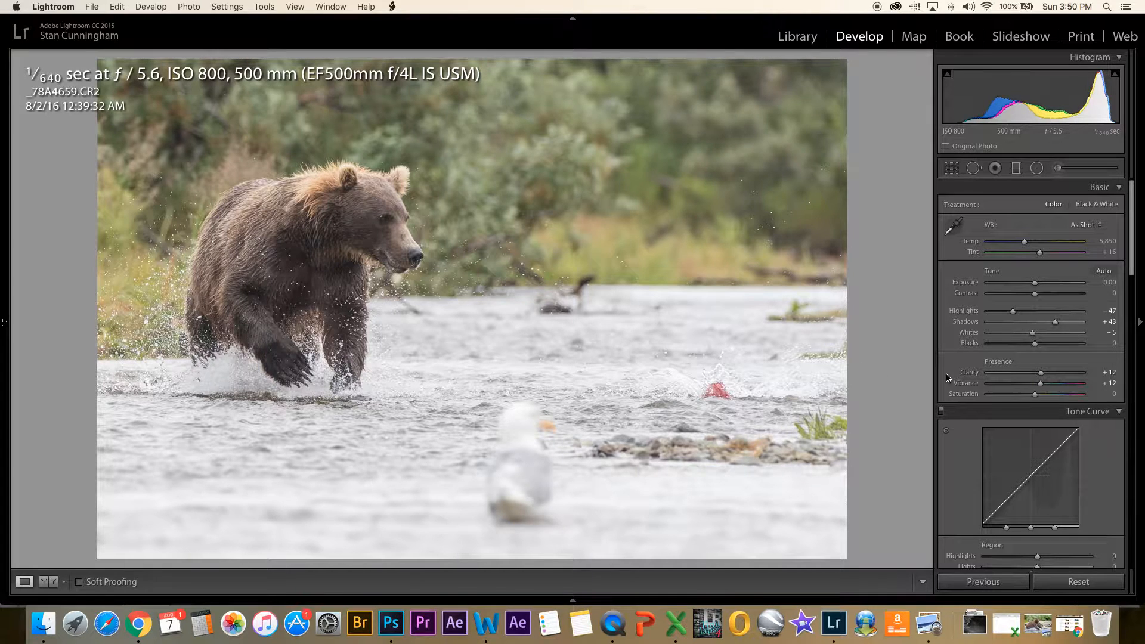
Boost the salmon's color with the targeted Saturation adjustment, ending with Red at +19 and Orange at +6
scroll(947, 377, "down", 8)
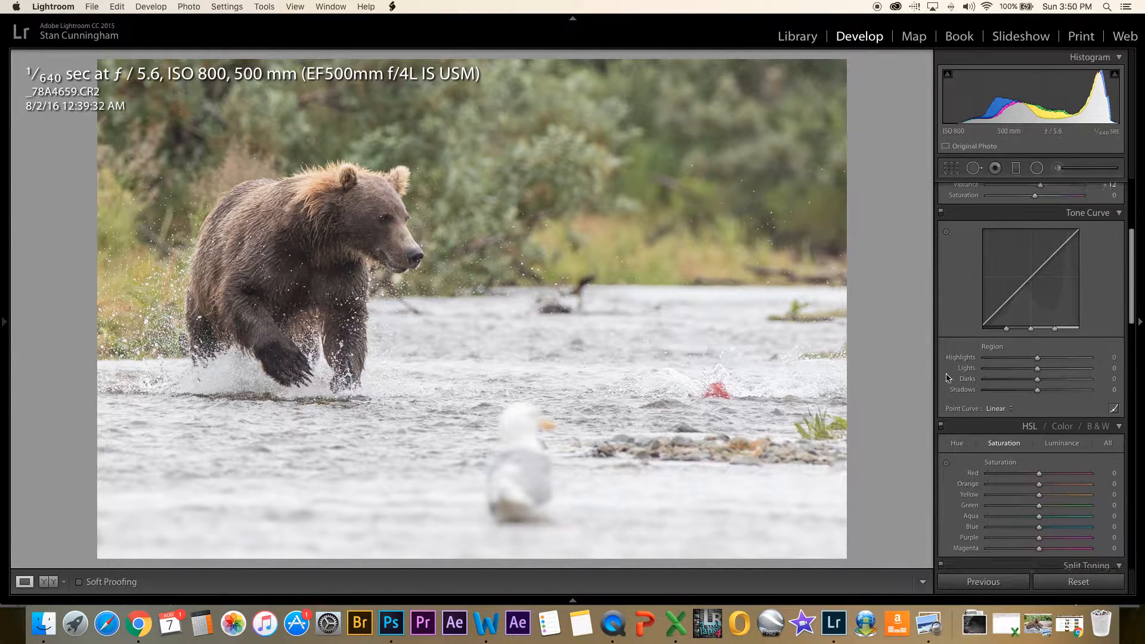
left_click(946, 386)
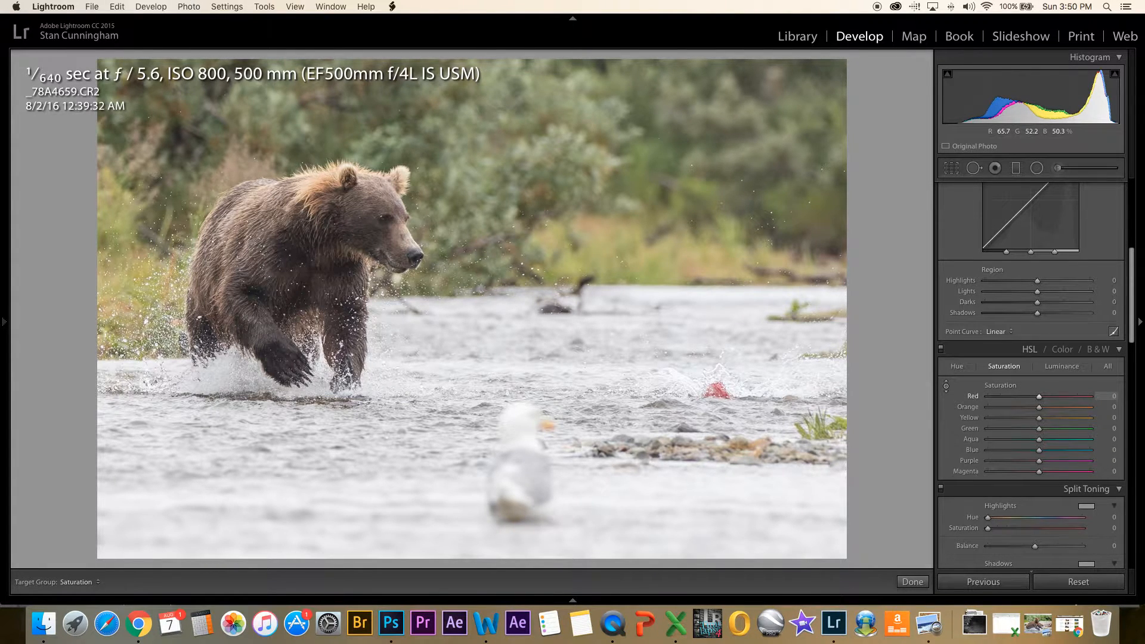
left_click_drag(717, 390, 717, 381)
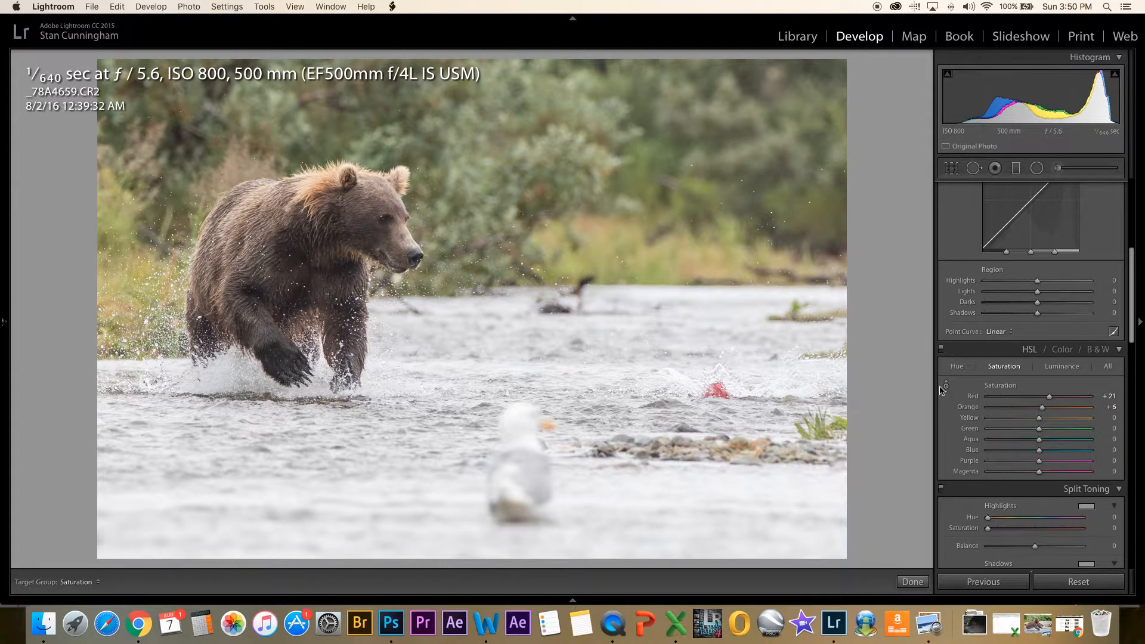
left_click_drag(717, 394, 715, 392)
left_click_drag(1053, 398, 1049, 399)
scroll(973, 365, "up", 3)
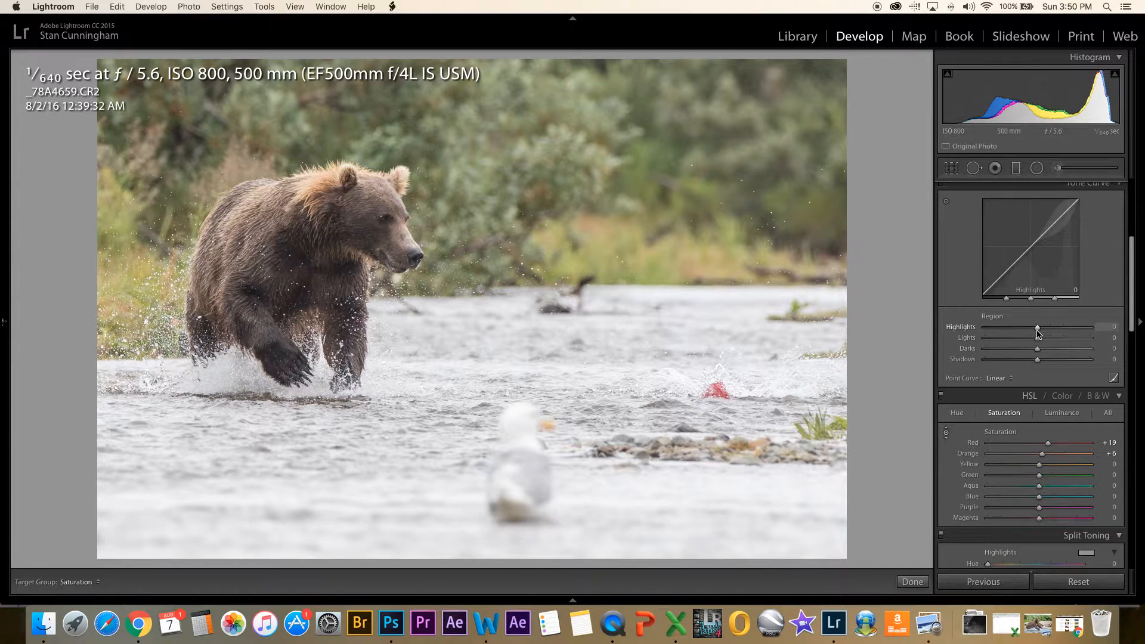
key("Escape")
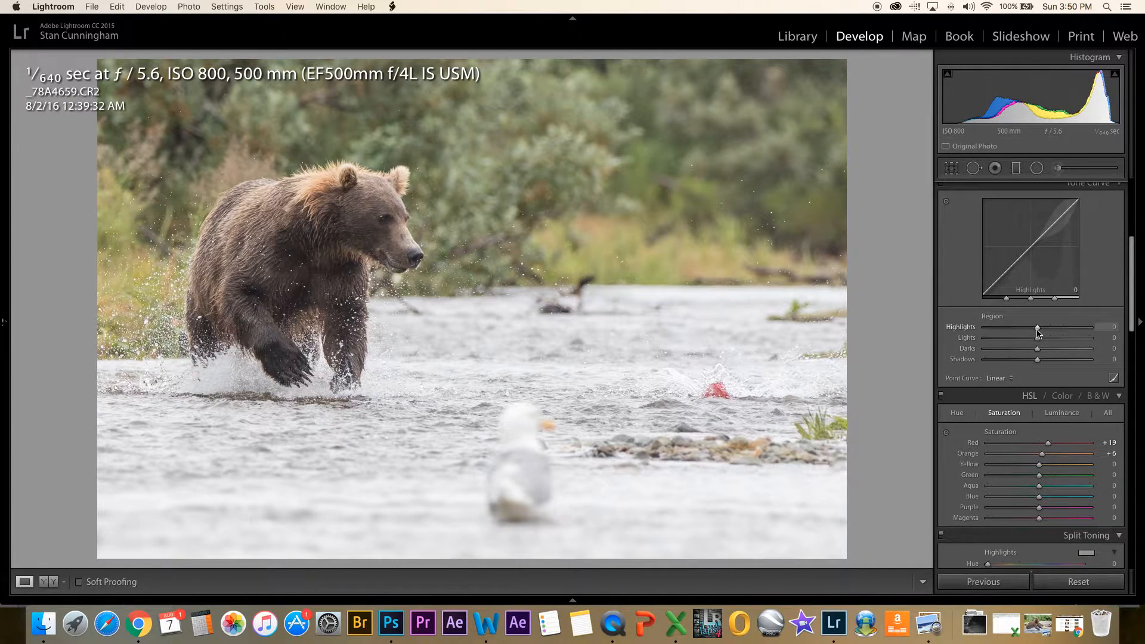
Set the tone curve's Highlights to −38 and Lights to −12 to darken the bright water
left_click_drag(1037, 332, 1023, 333)
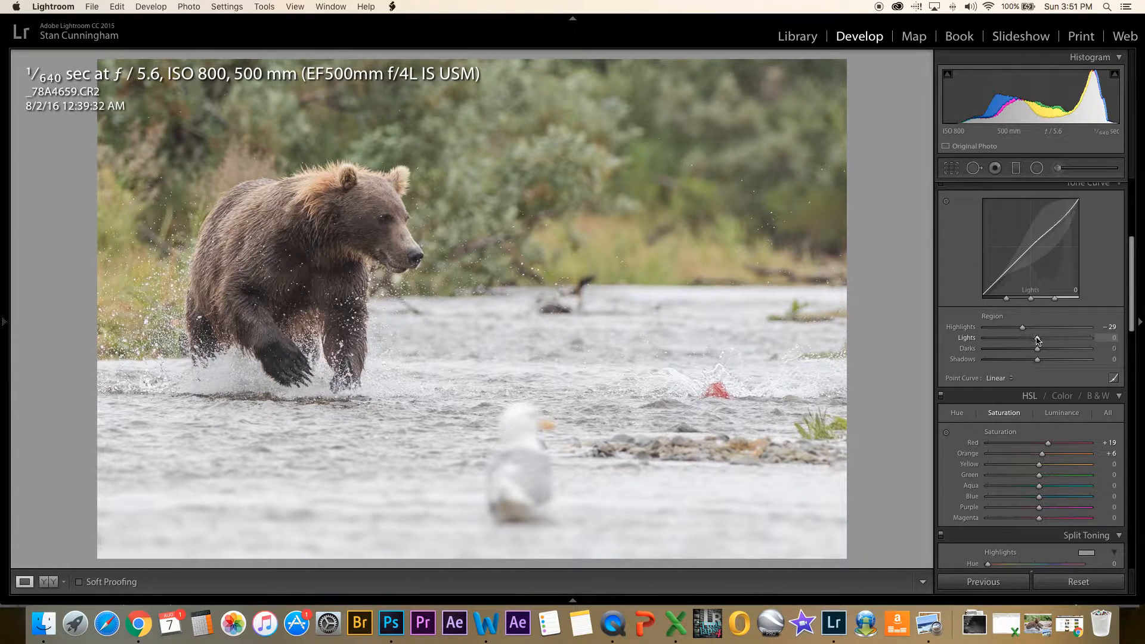
left_click_drag(1037, 340, 1032, 342)
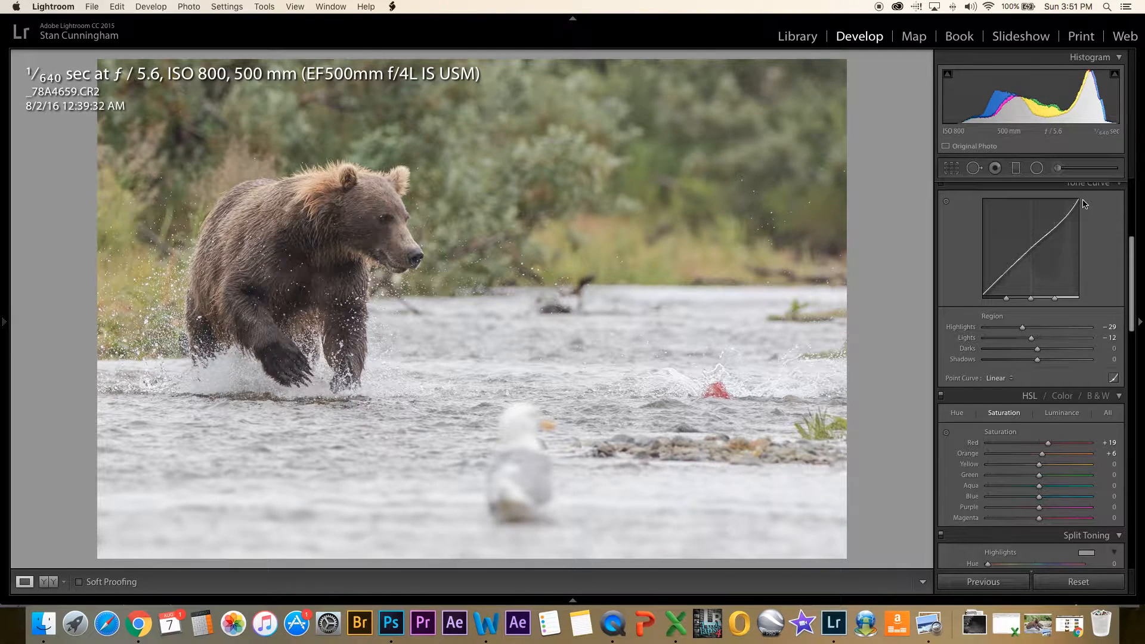
left_click_drag(1077, 202, 1077, 210)
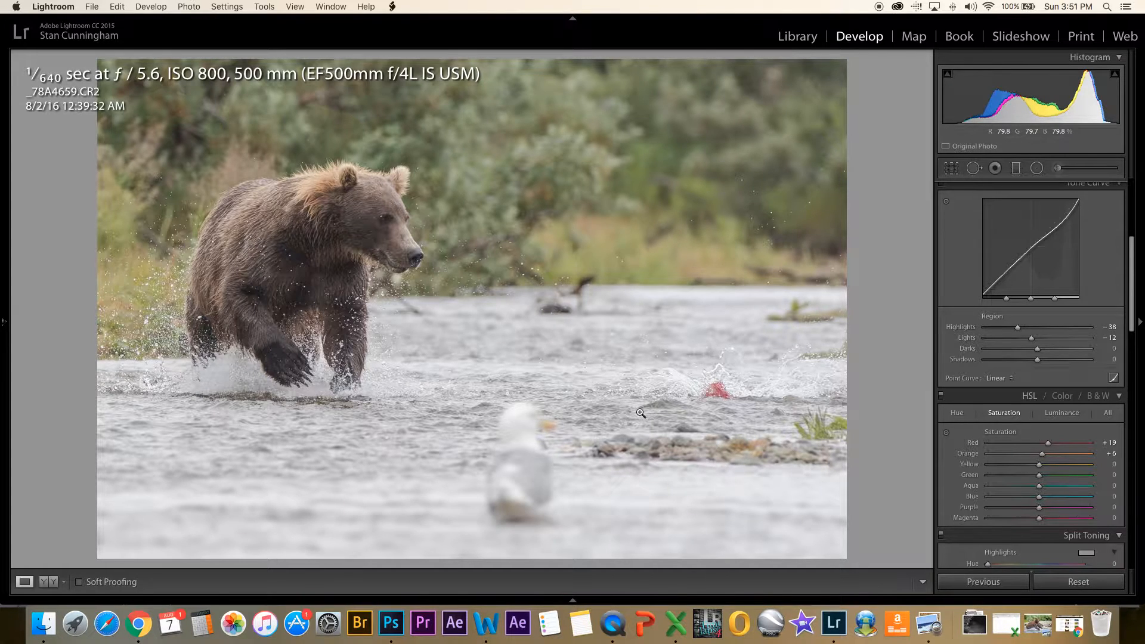
Return to the Library grid and limit the sockeye photos to those with the yellow color label
key("g")
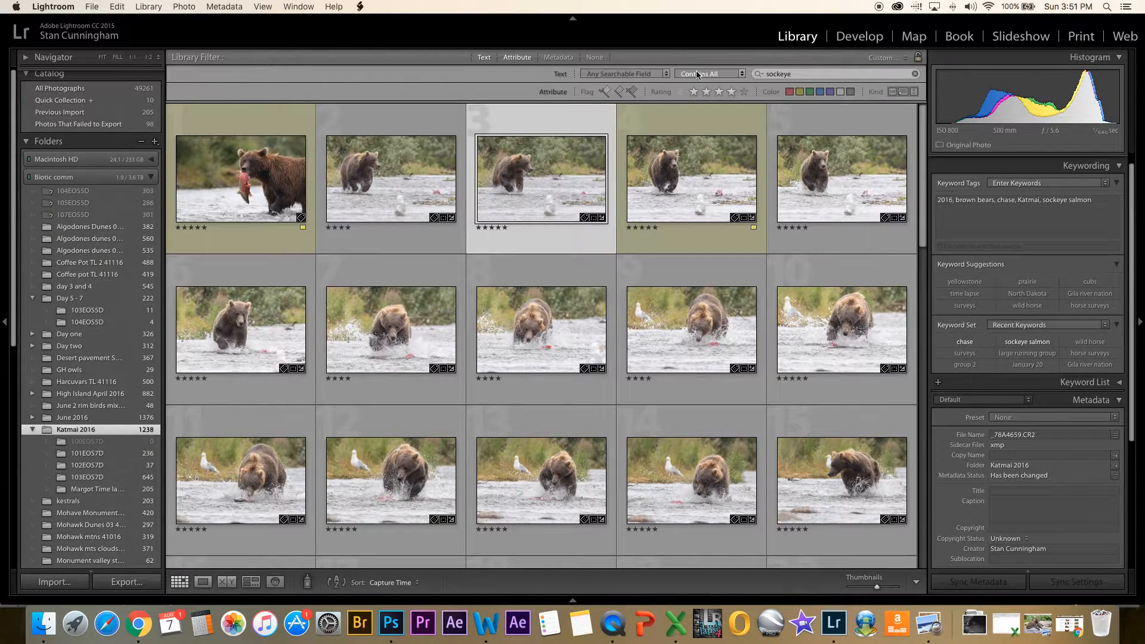
left_click(800, 92)
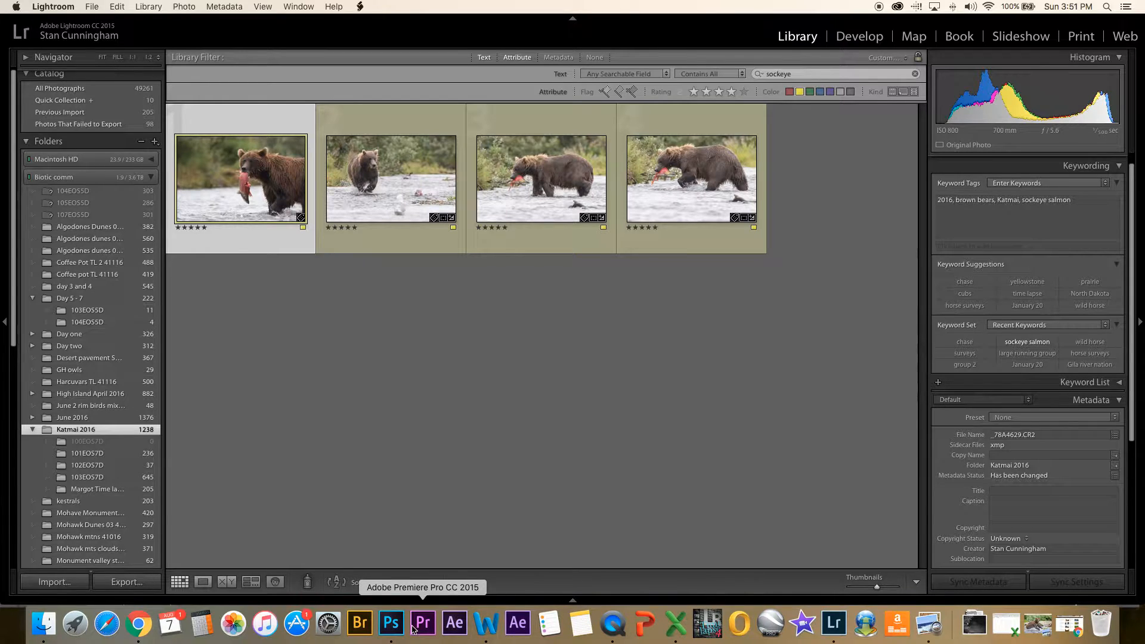
Switch to Photoshop, compare its bear-with-salmon photo with the charging red sow JPG in Preview, close the JPG and return to Photoshop
left_click(391, 623)
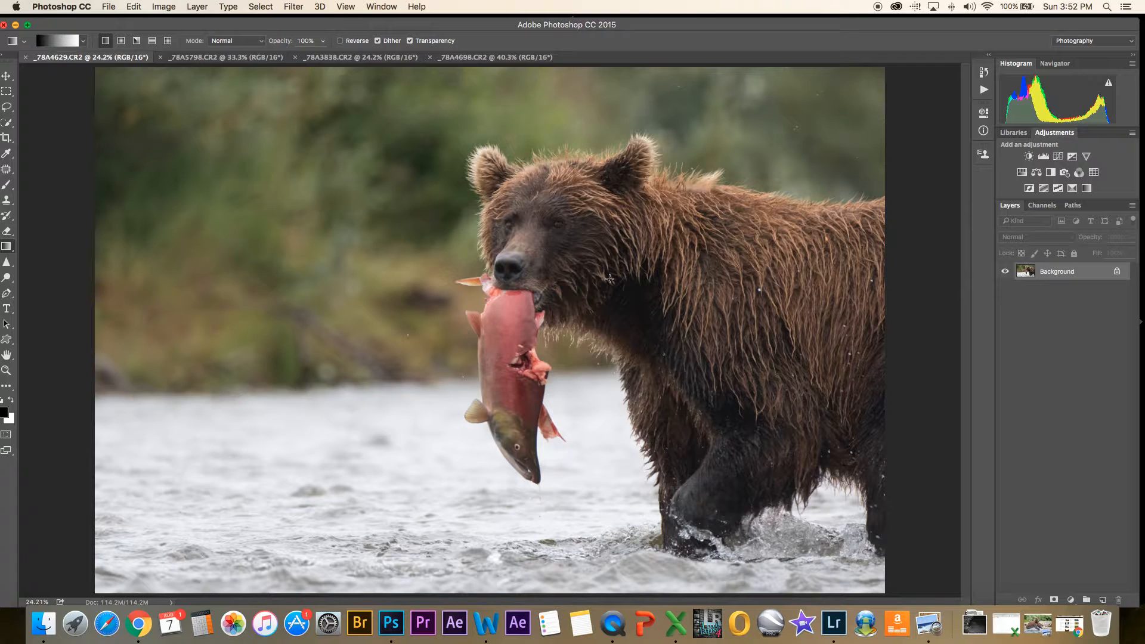
left_click(1031, 626)
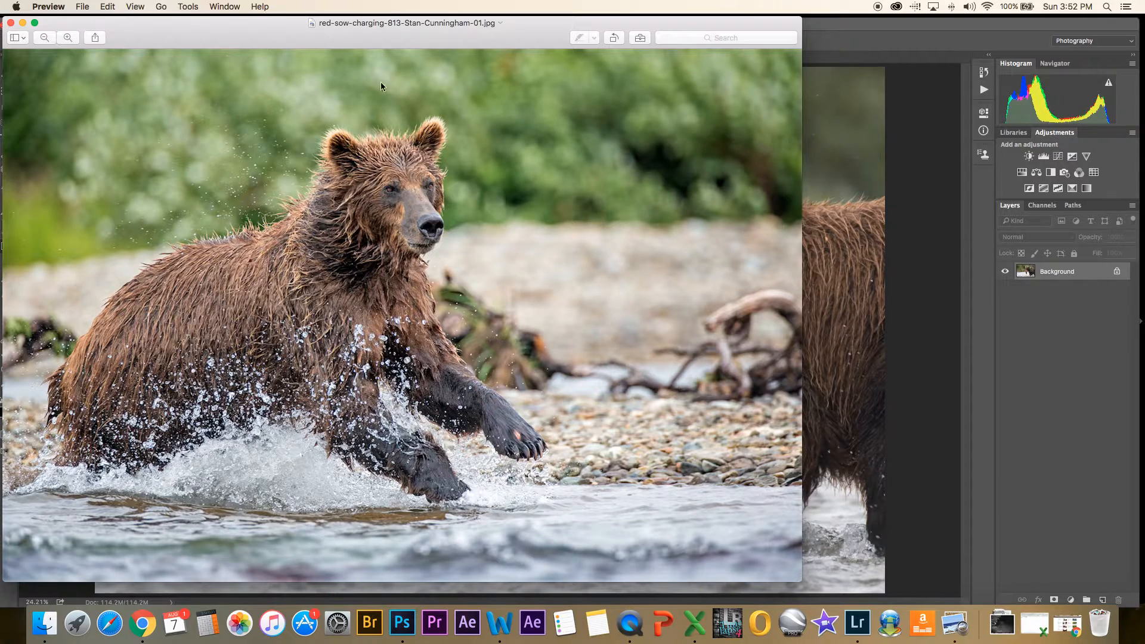
left_click_drag(315, 40, 860, 505)
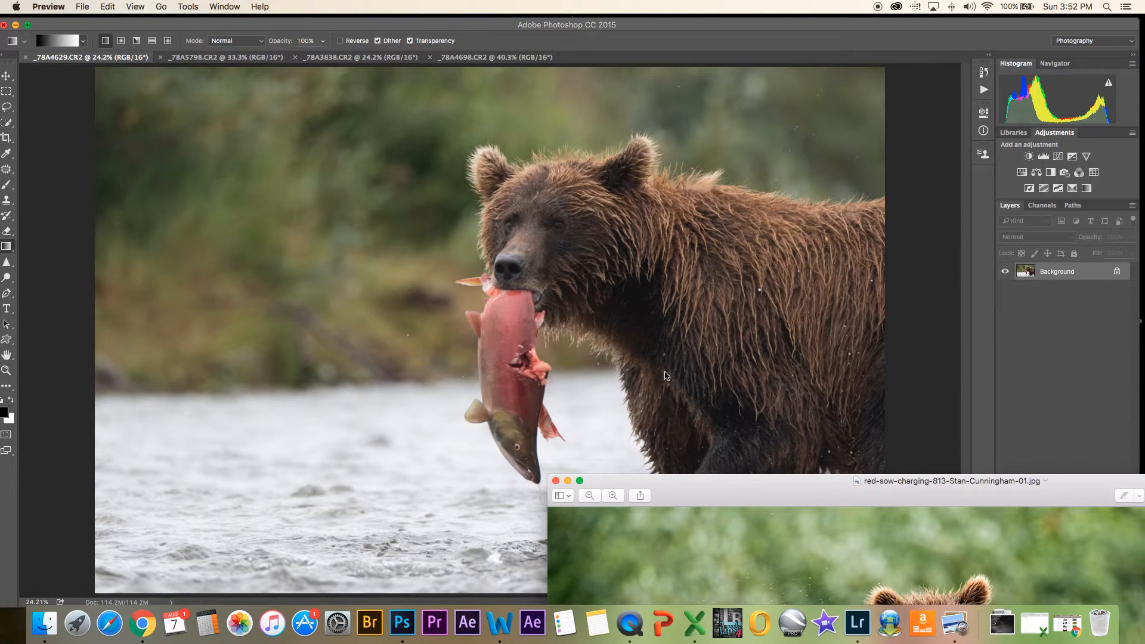
left_click_drag(761, 502, 690, 388)
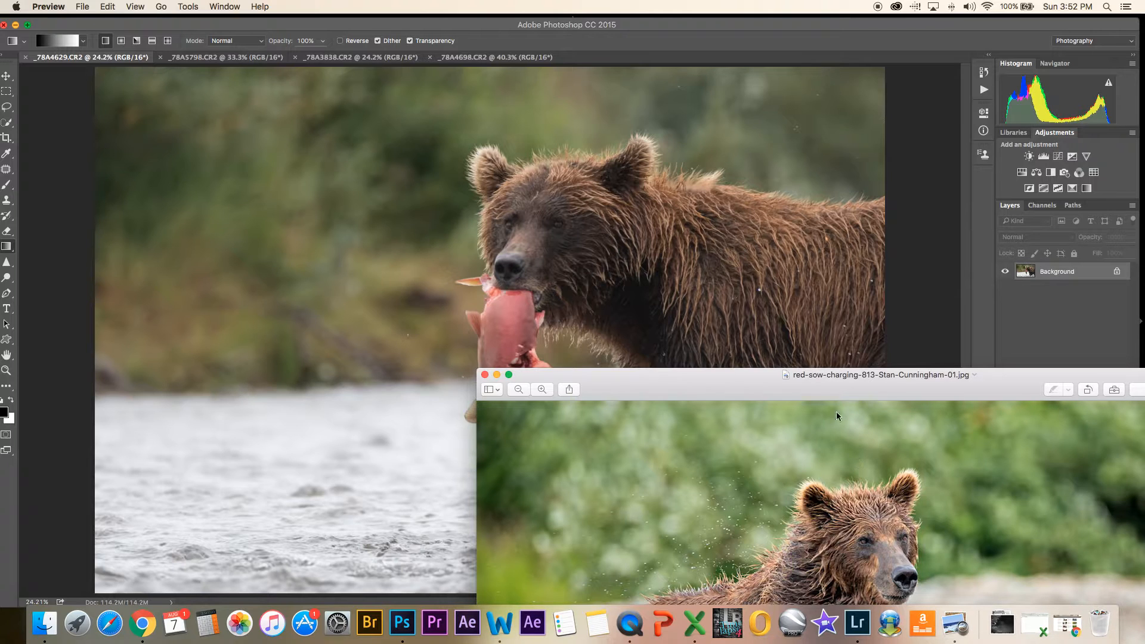
left_click(484, 374)
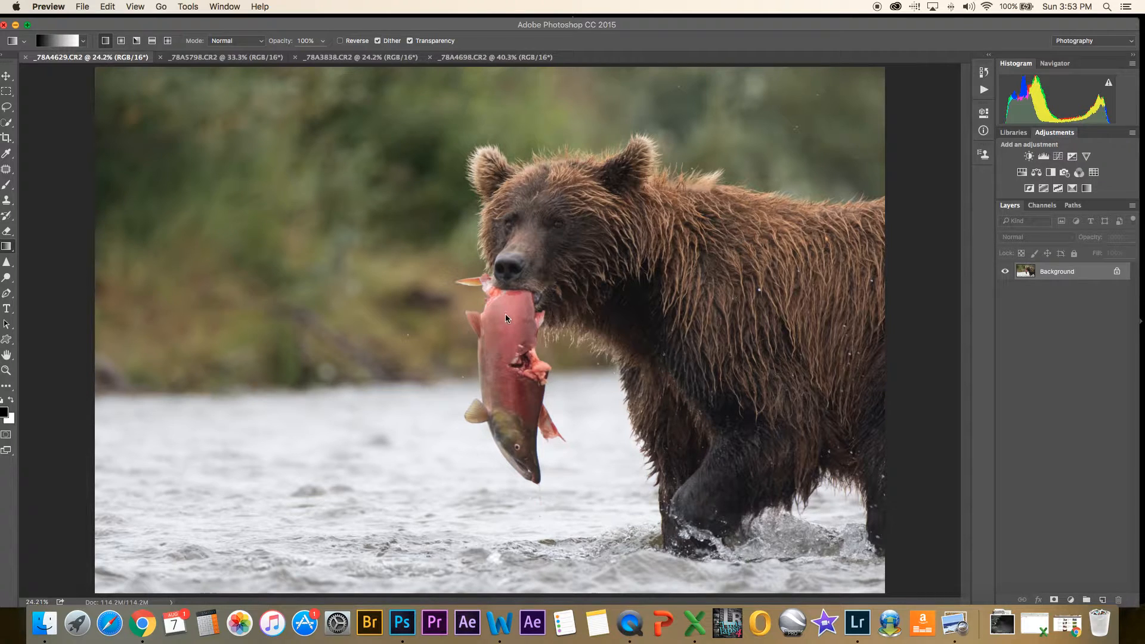
left_click(327, 60)
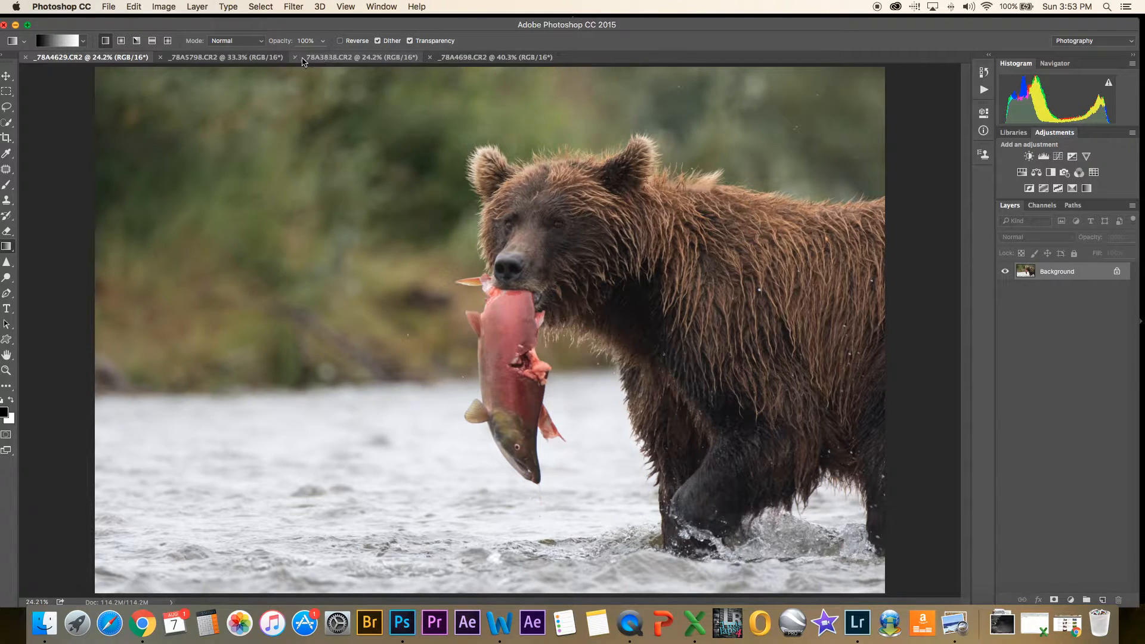
Review the four open bear photos in turn, finishing on _78A4698.CR2 with the bear carrying a salmon
left_click(264, 60)
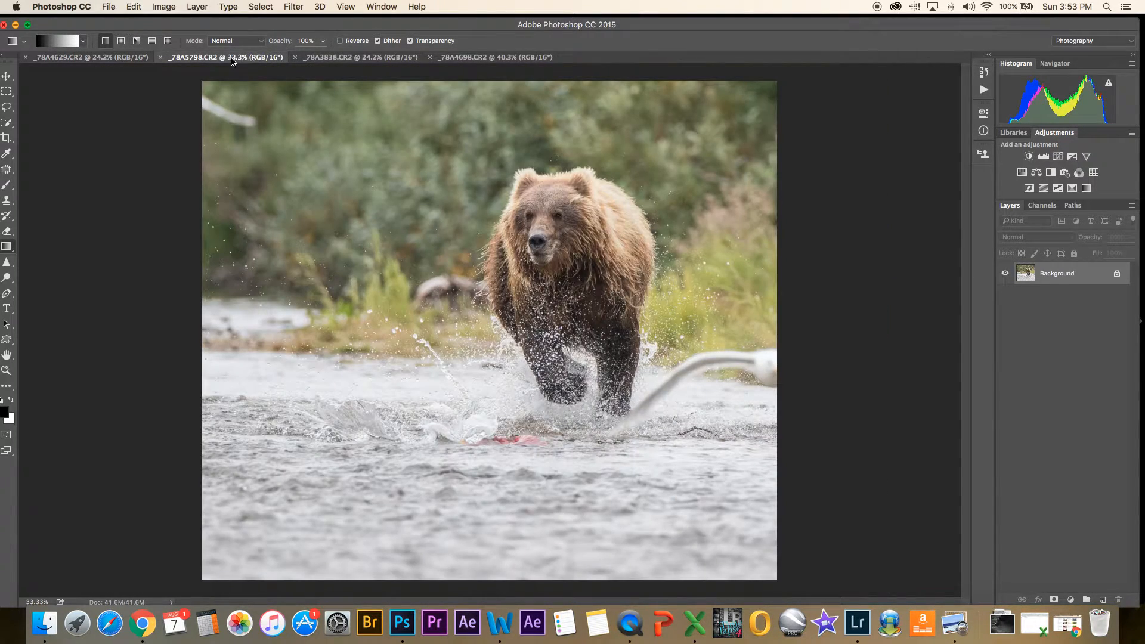
left_click(99, 60)
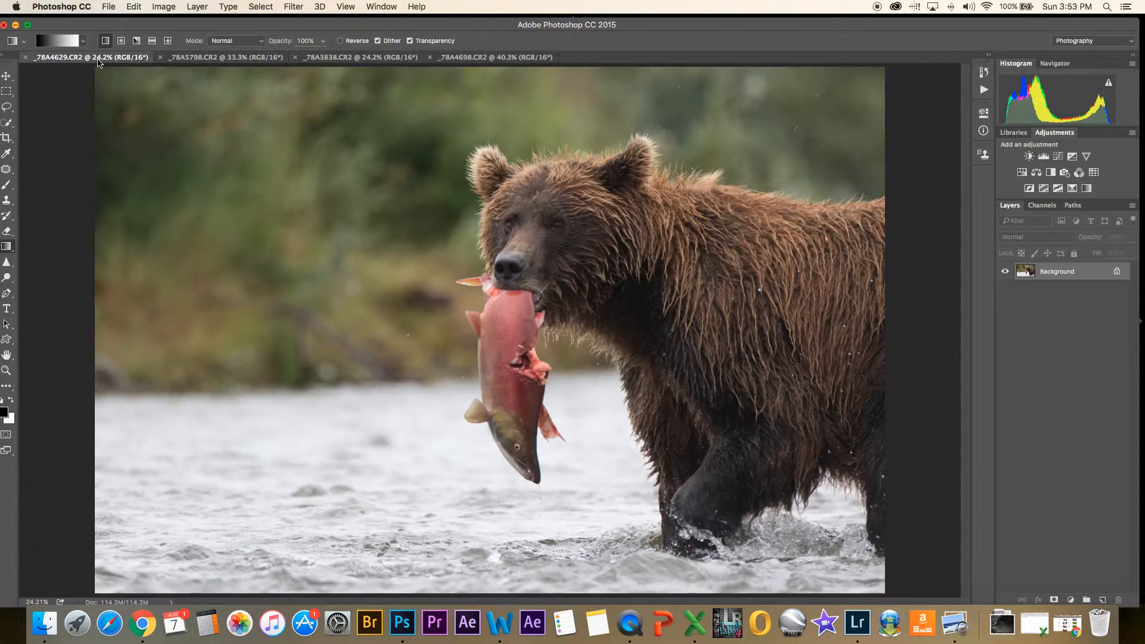
left_click(310, 58)
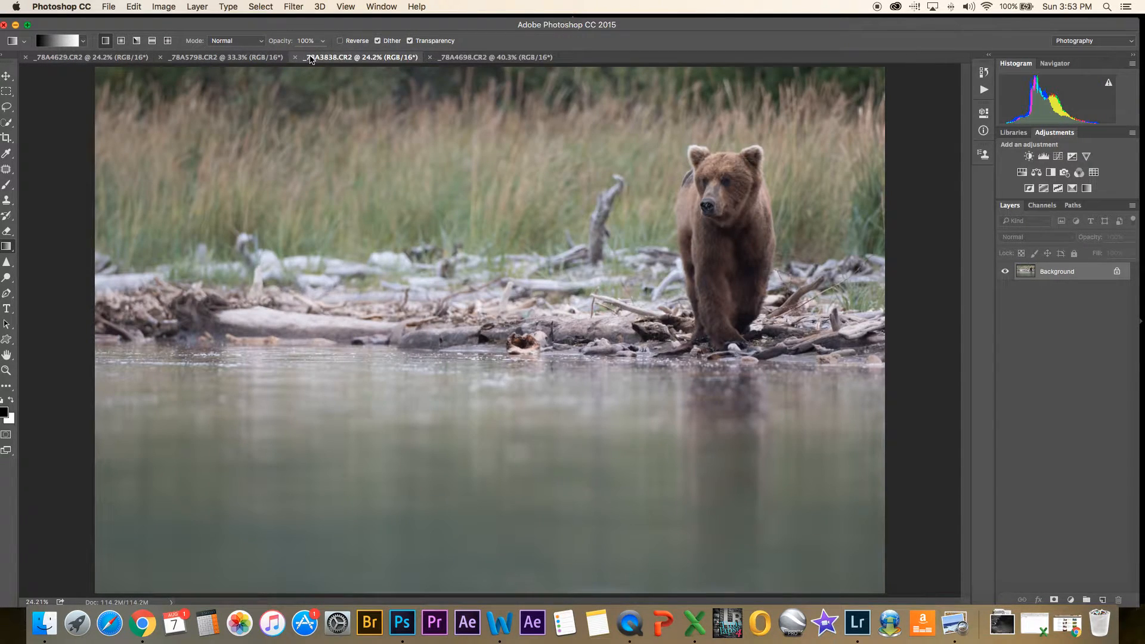
left_click(245, 60)
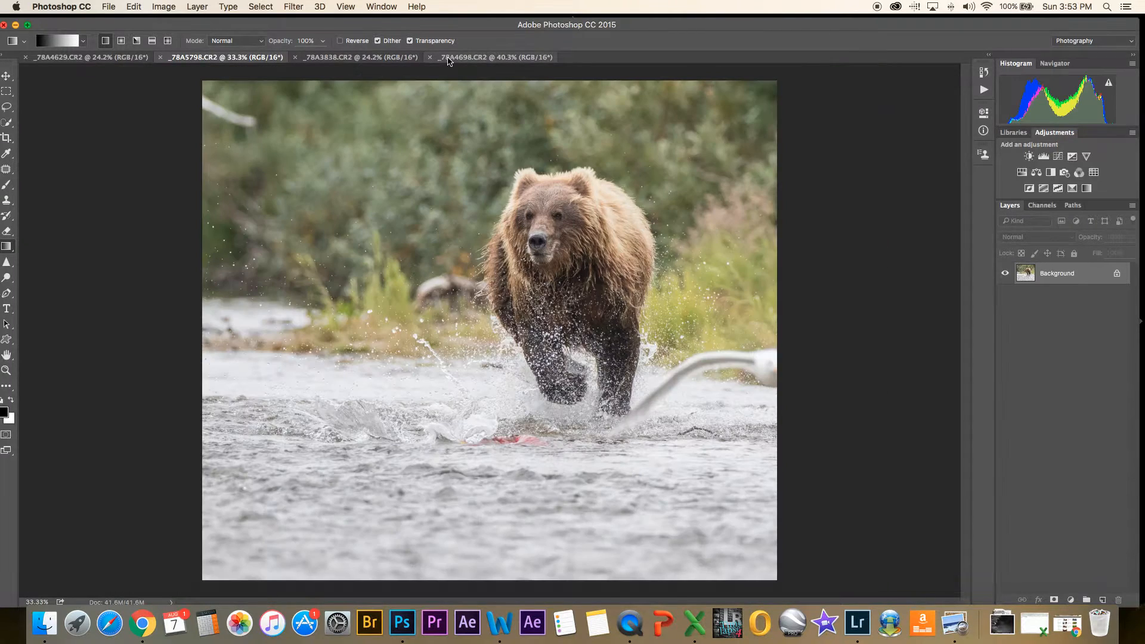
left_click(468, 60)
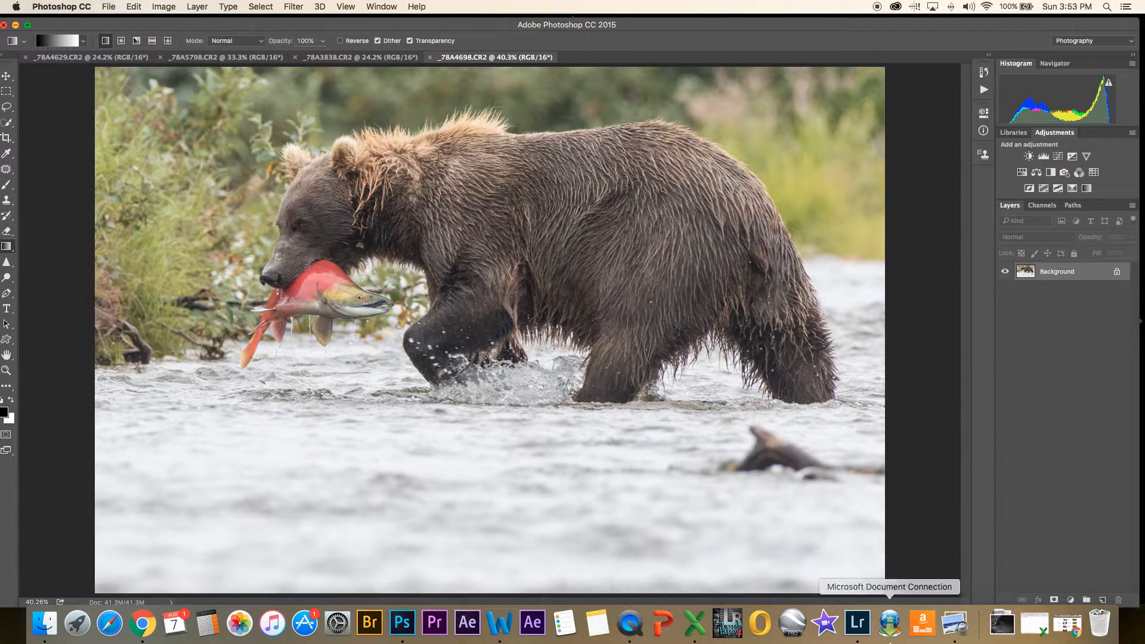
Switch to Lightroom, compare the bear's face in _78A4696.CR2 and _78A4698.CR2 at 1:1, and return to the grid
left_click(857, 623)
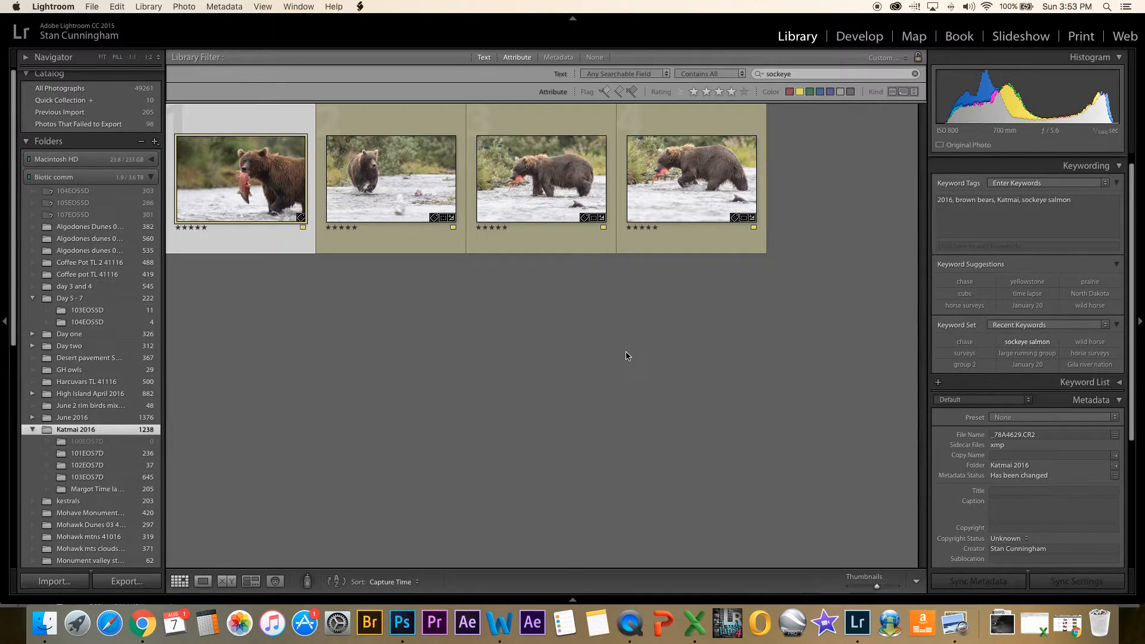
double_click(531, 122)
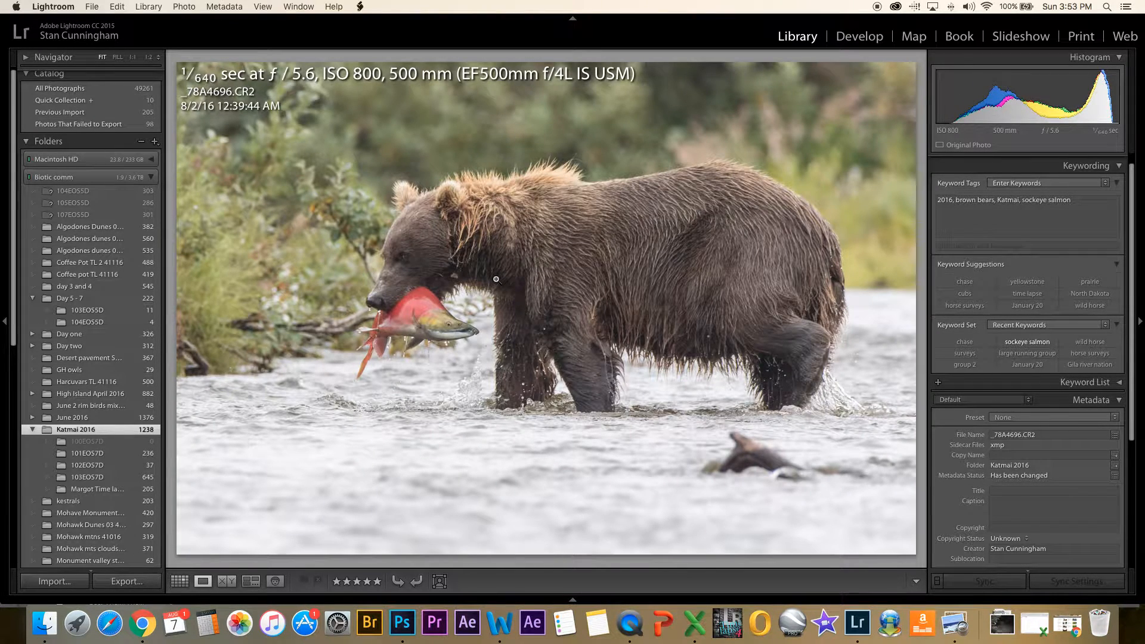
left_click(403, 257)
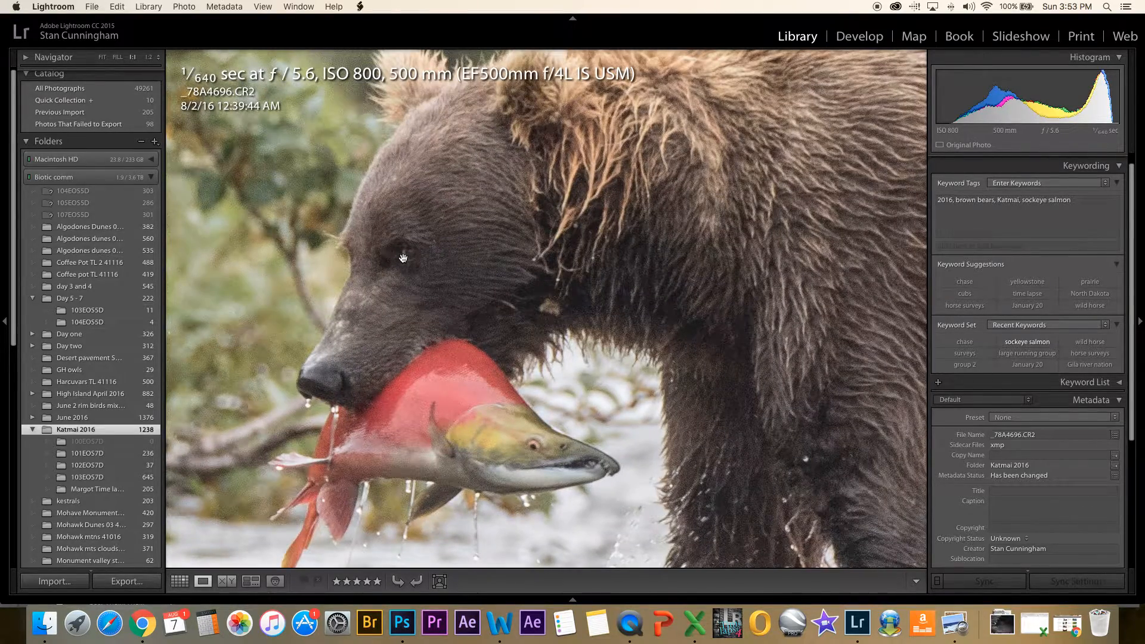
key("Right")
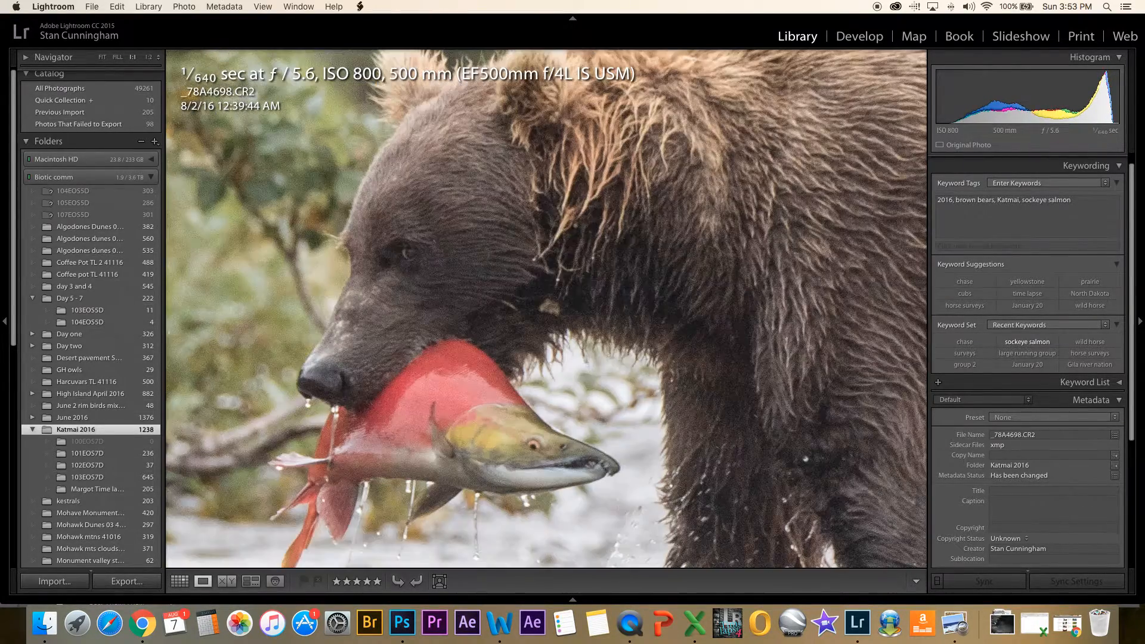
key("Left")
key("Left")
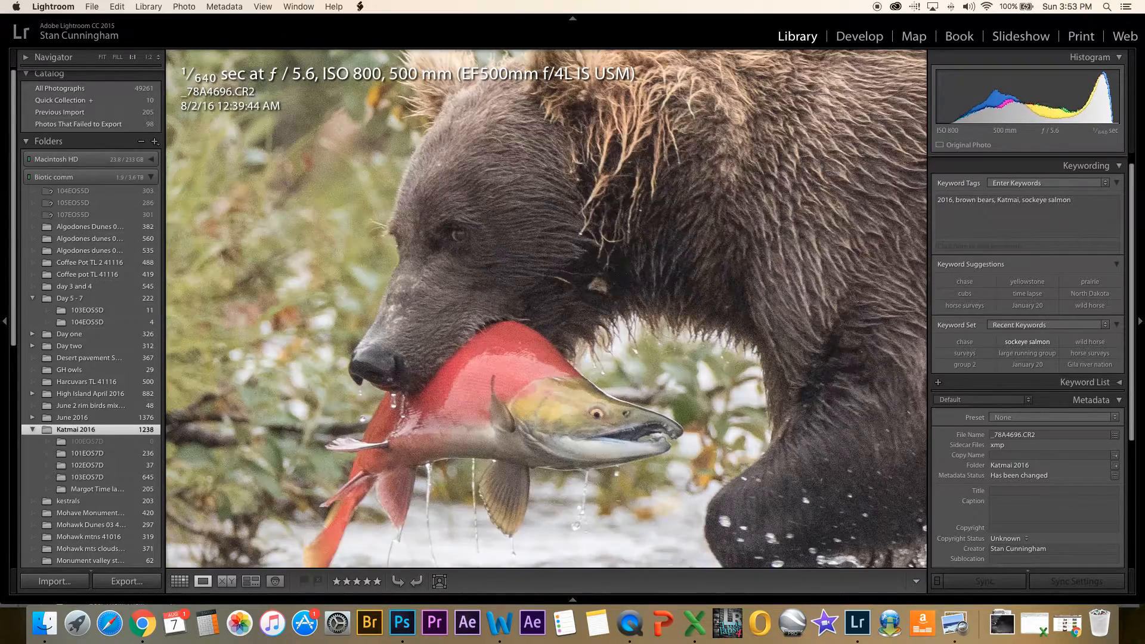
key("g")
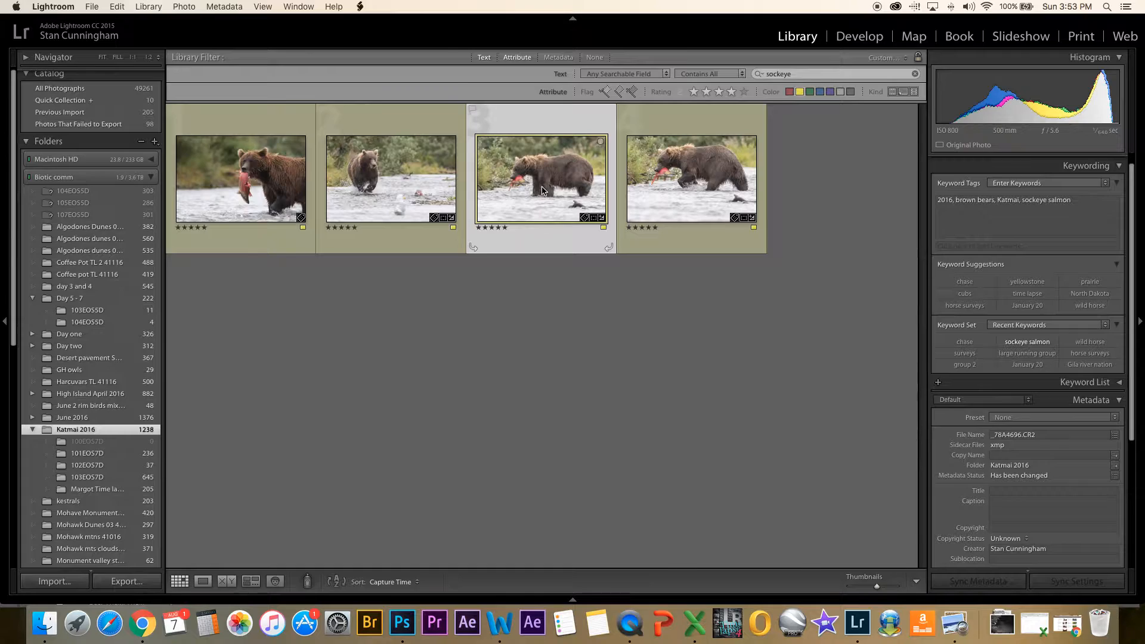
key("z")
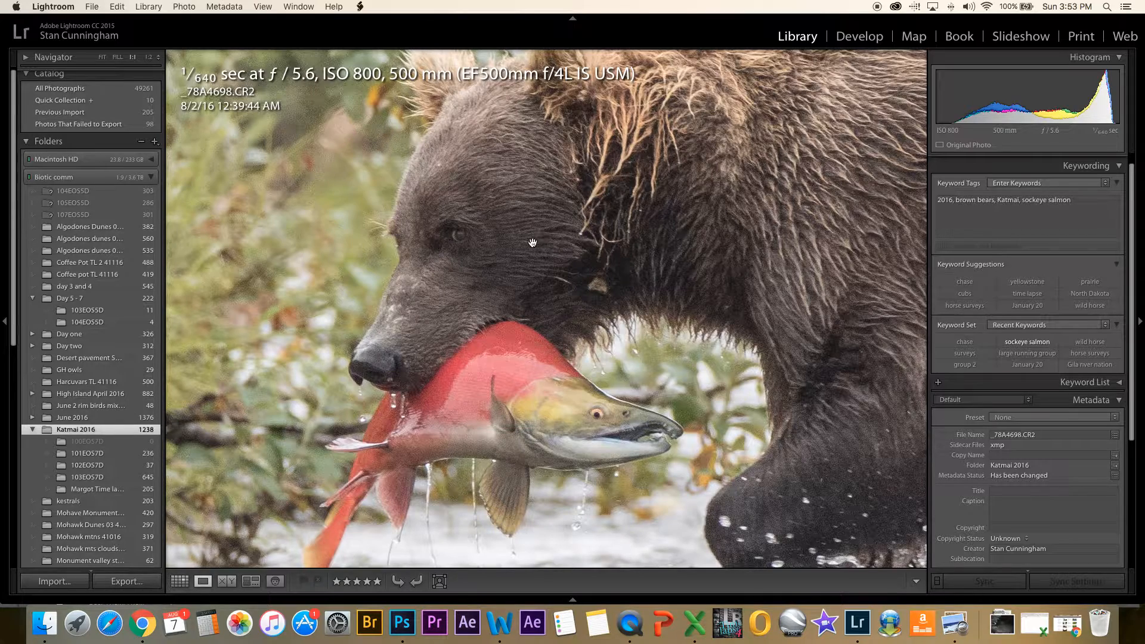
left_click(532, 244)
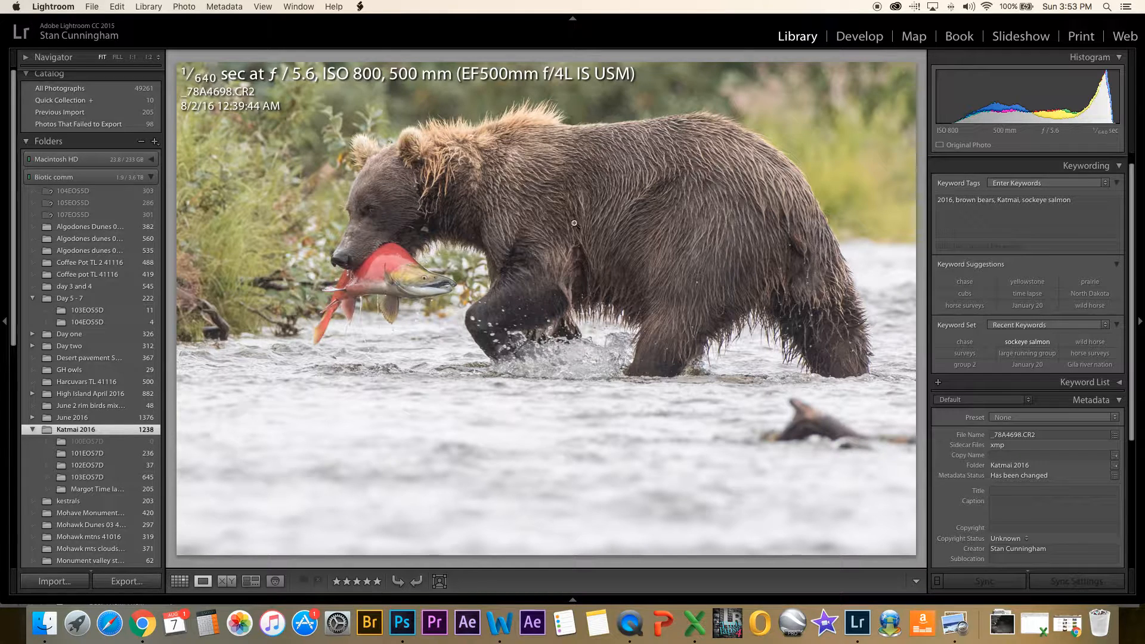
key("g")
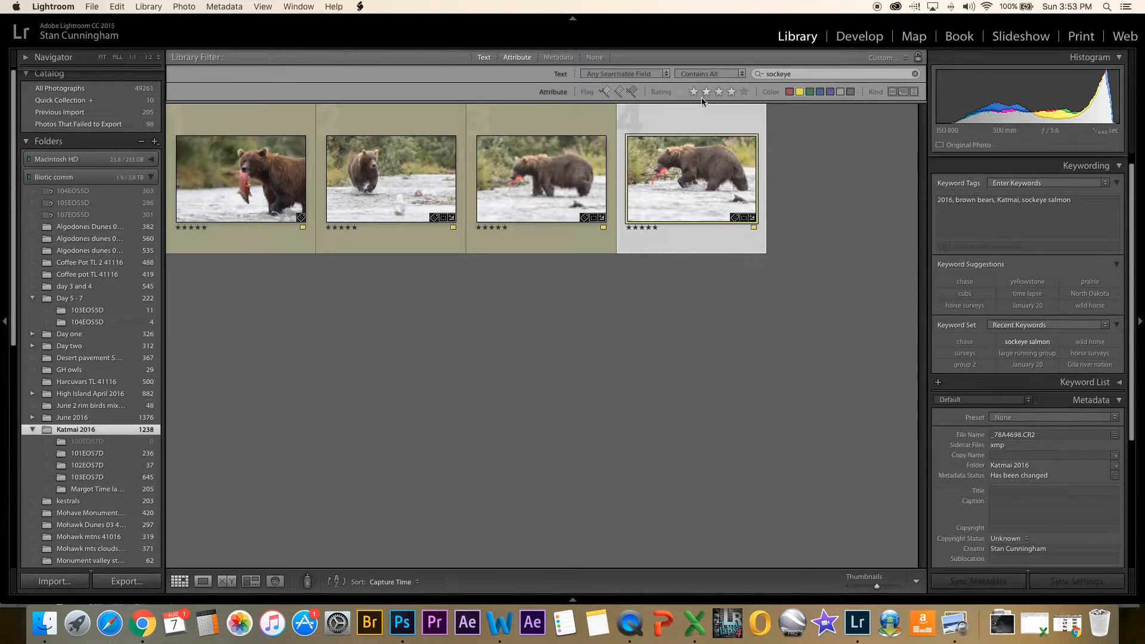
Remove the yellow label filter and inspect the running bear photo _78A4658.CR2 enlarged and in Develop, returning to the Library grid
left_click(799, 92)
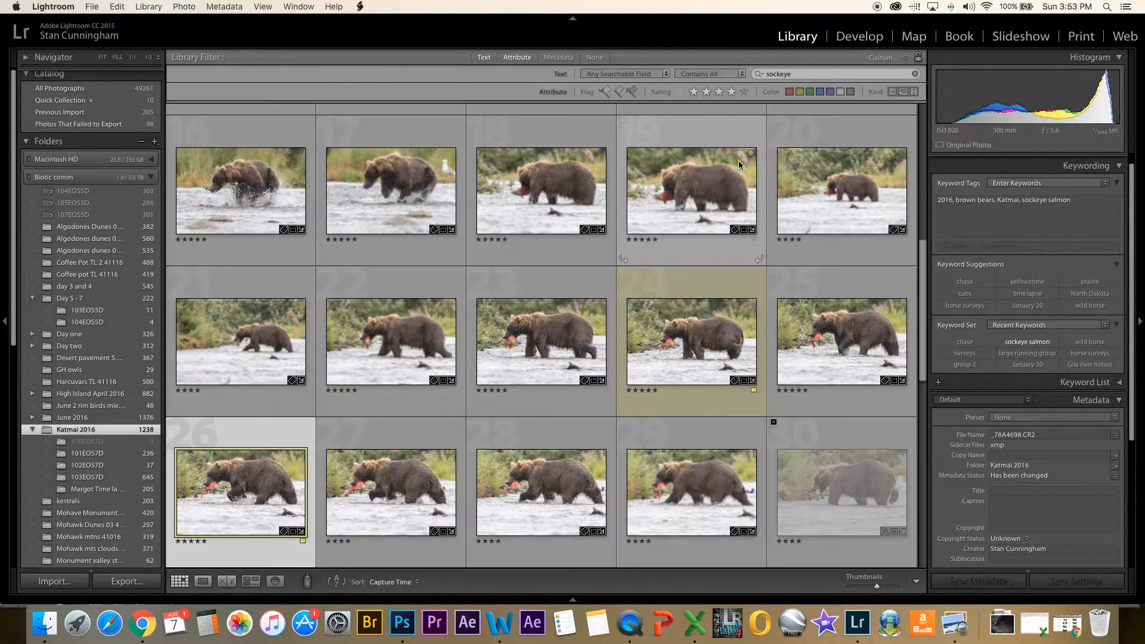
scroll(693, 256, "down", 2)
scroll(693, 255, "up", 10)
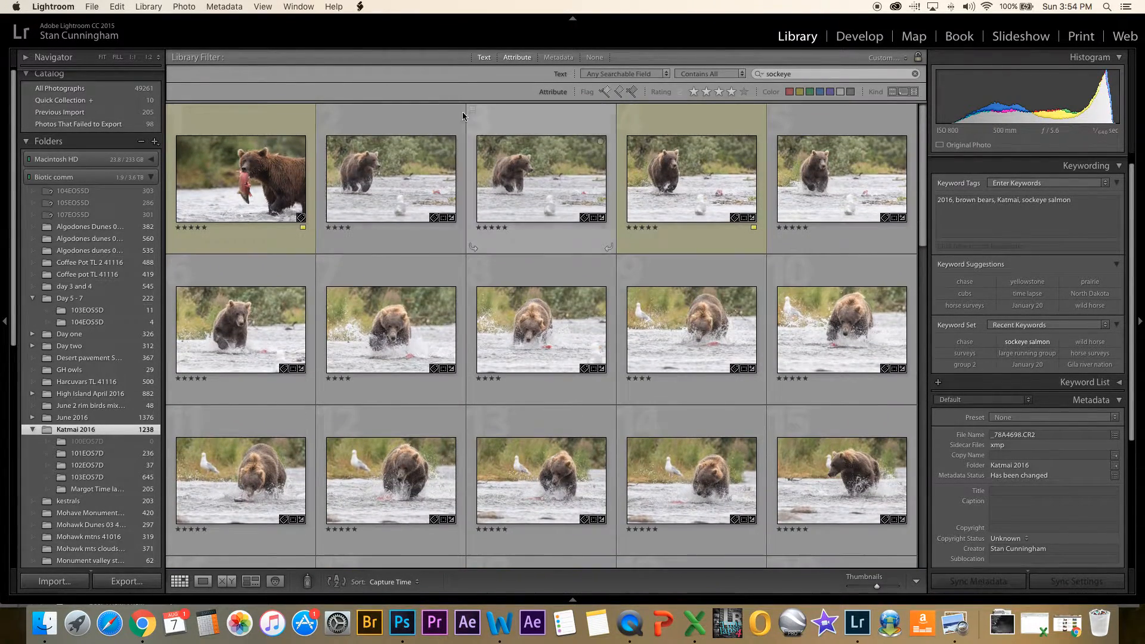
left_click(406, 124)
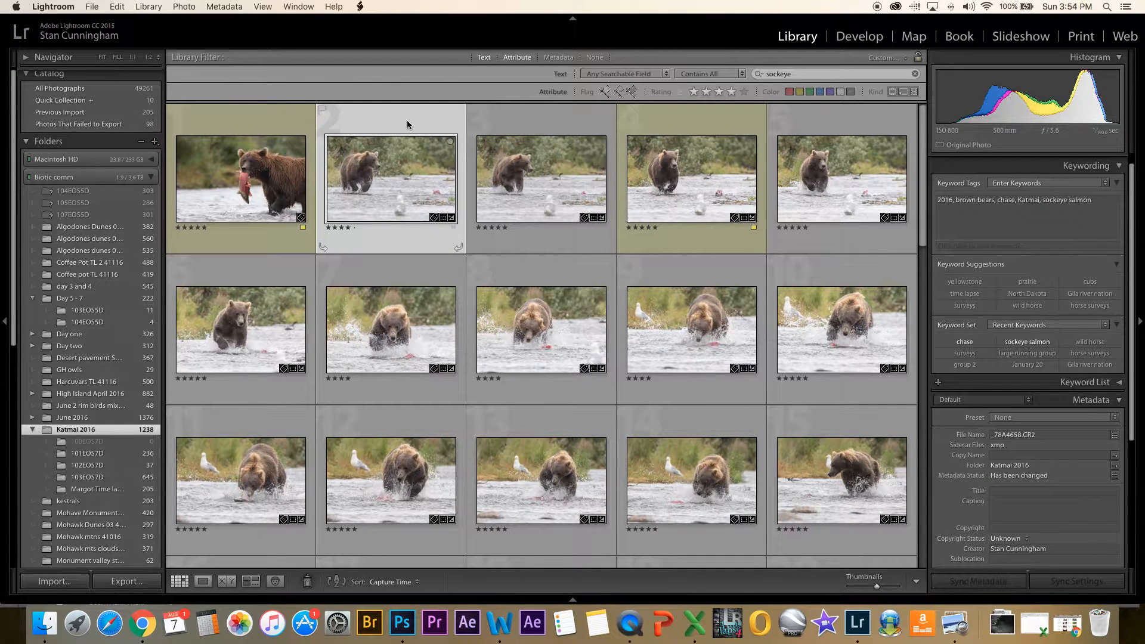
double_click(407, 122)
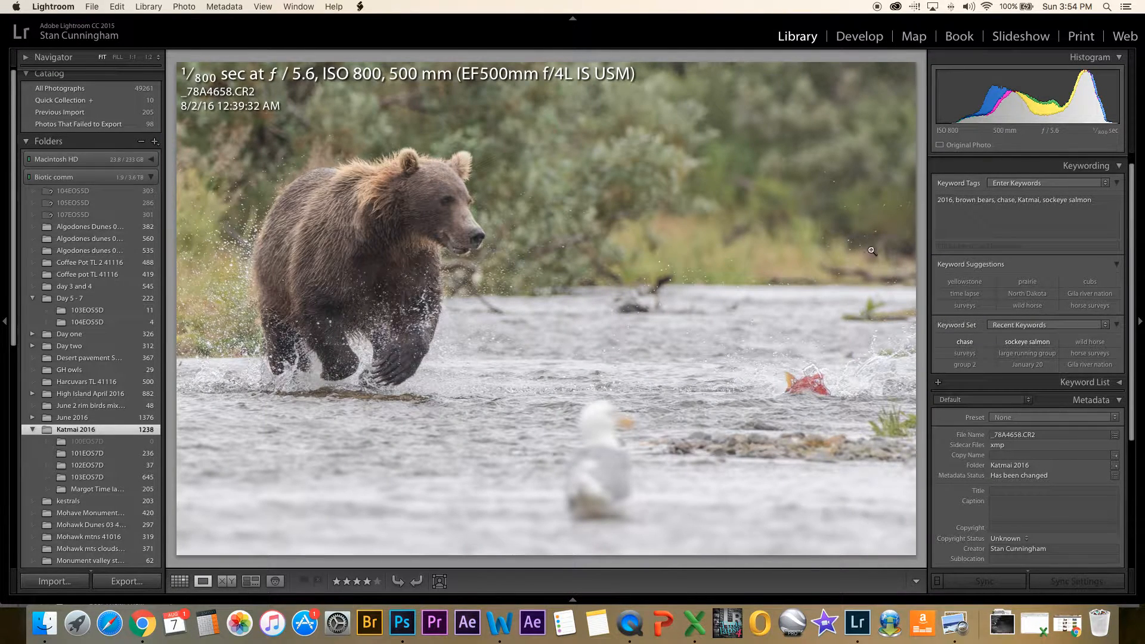
key("d")
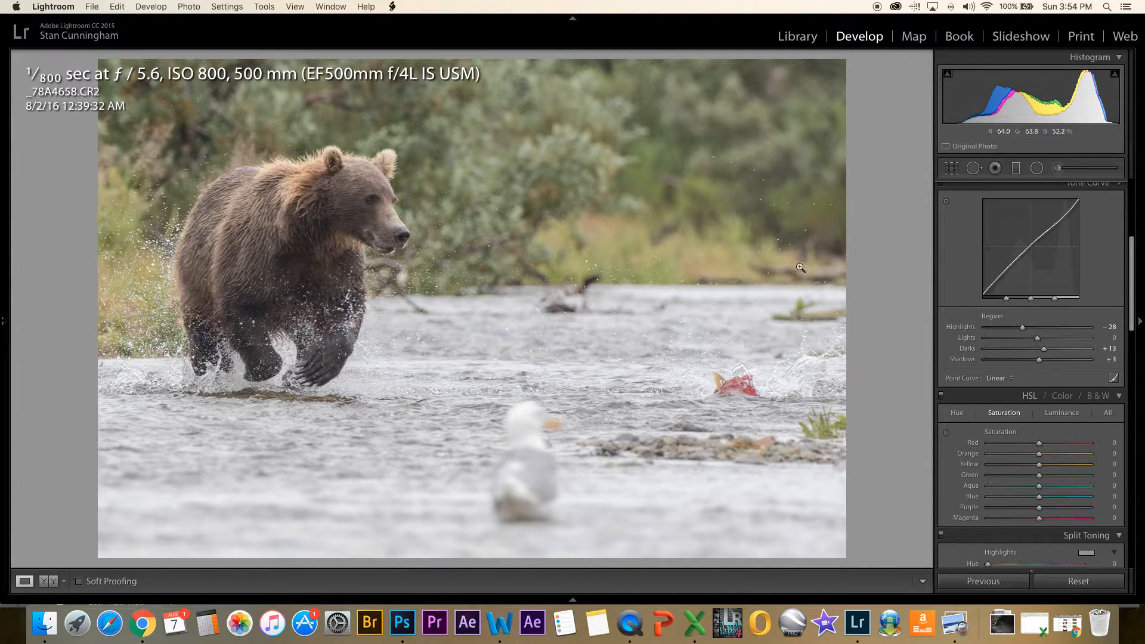
key("g")
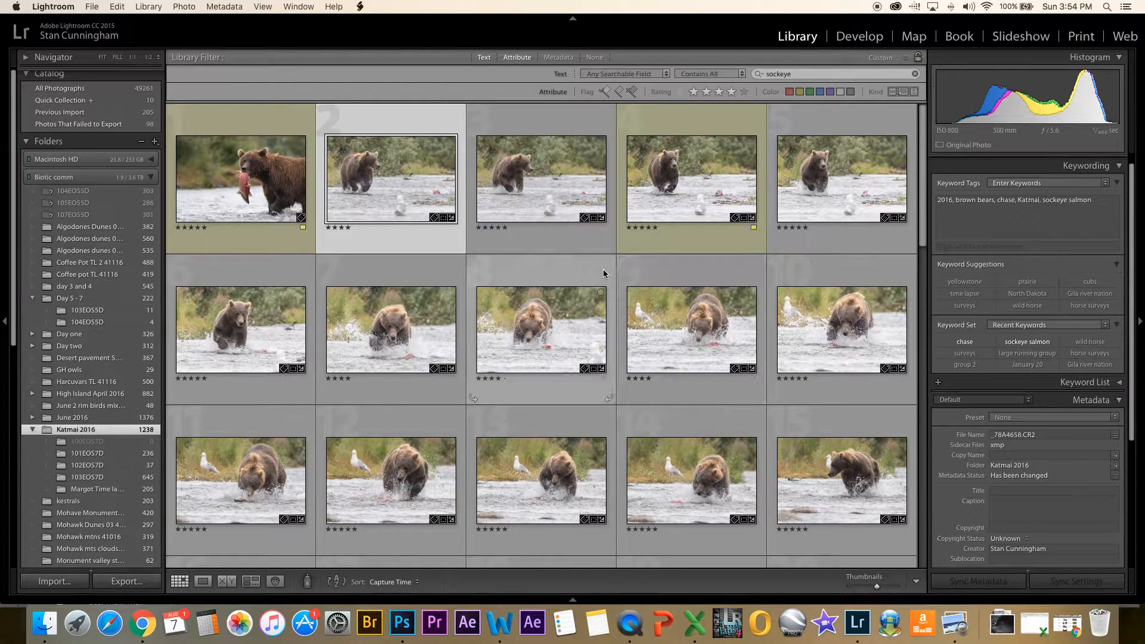
Select the second through sixth photos, check the Crop option in Synchronize Settings, and cancel the synchronization
left_click(272, 282, "shift")
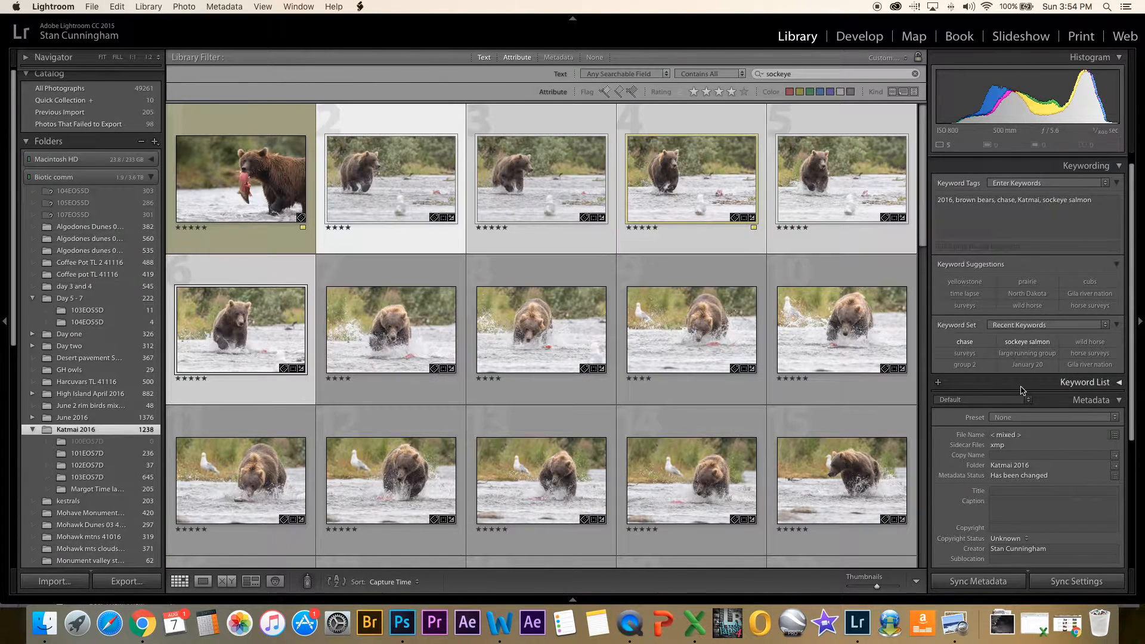
left_click(1055, 582)
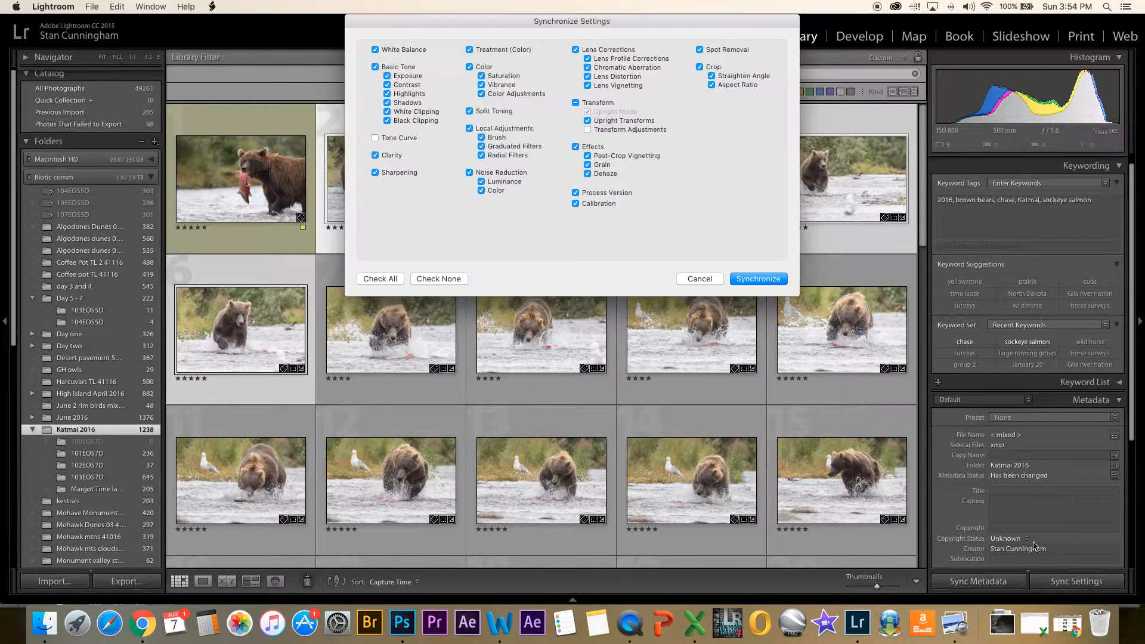
left_click(701, 69)
left_click(701, 69)
left_click(700, 68)
left_click(699, 279)
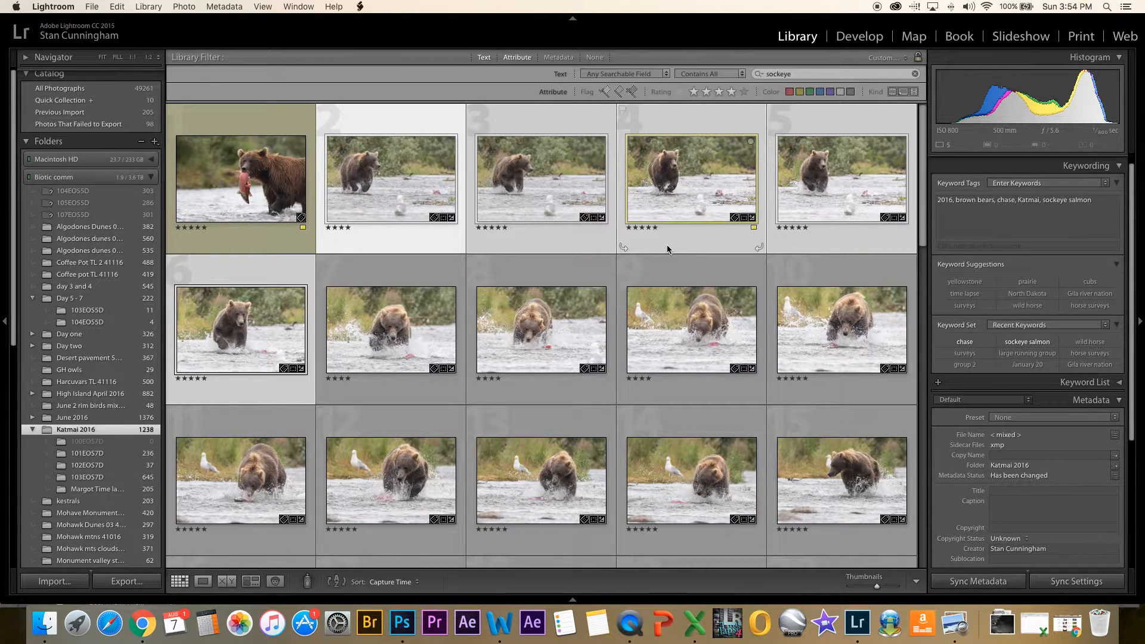
Filter the sockeye photos to the yellow label, clear that filter again, and browse all photos rated four stars and higher
left_click(799, 92)
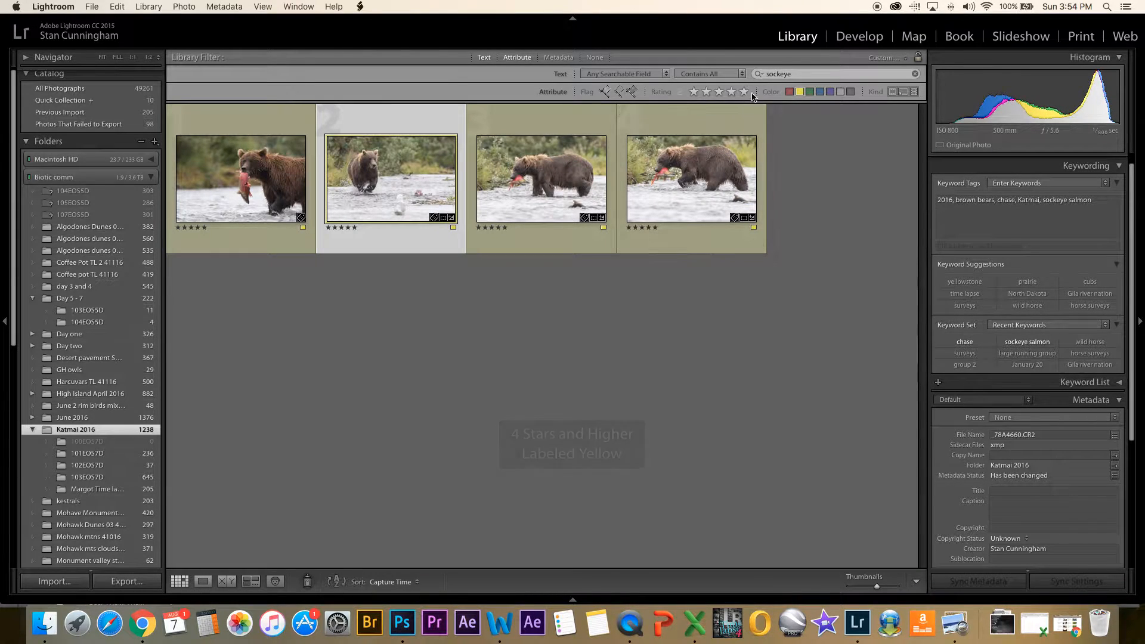
left_click(798, 92)
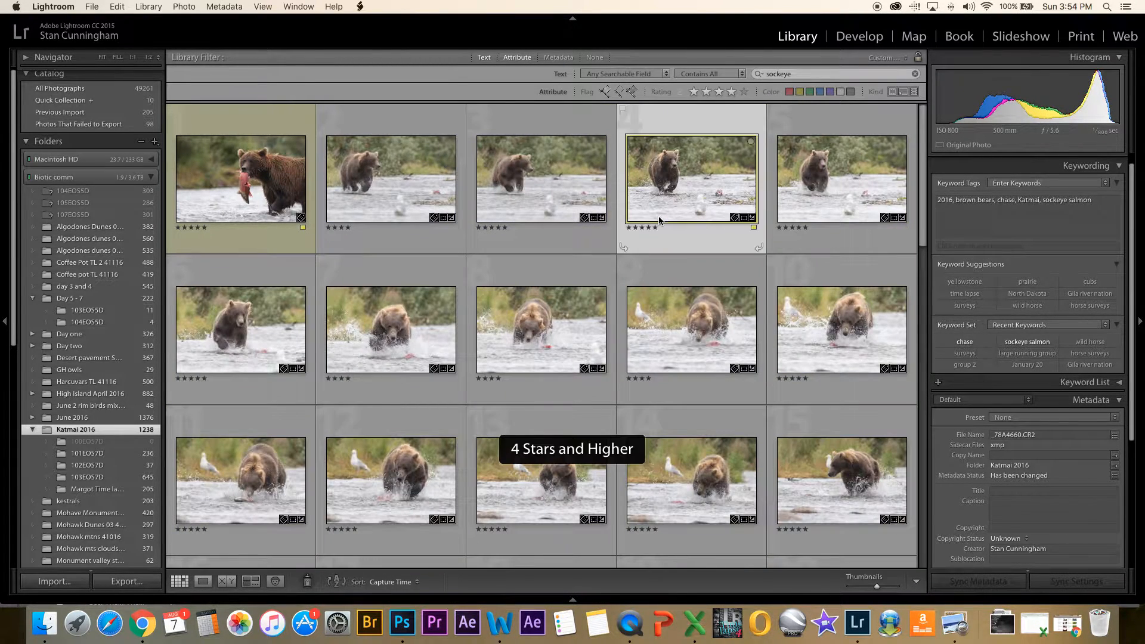
scroll(658, 220, "down", 1)
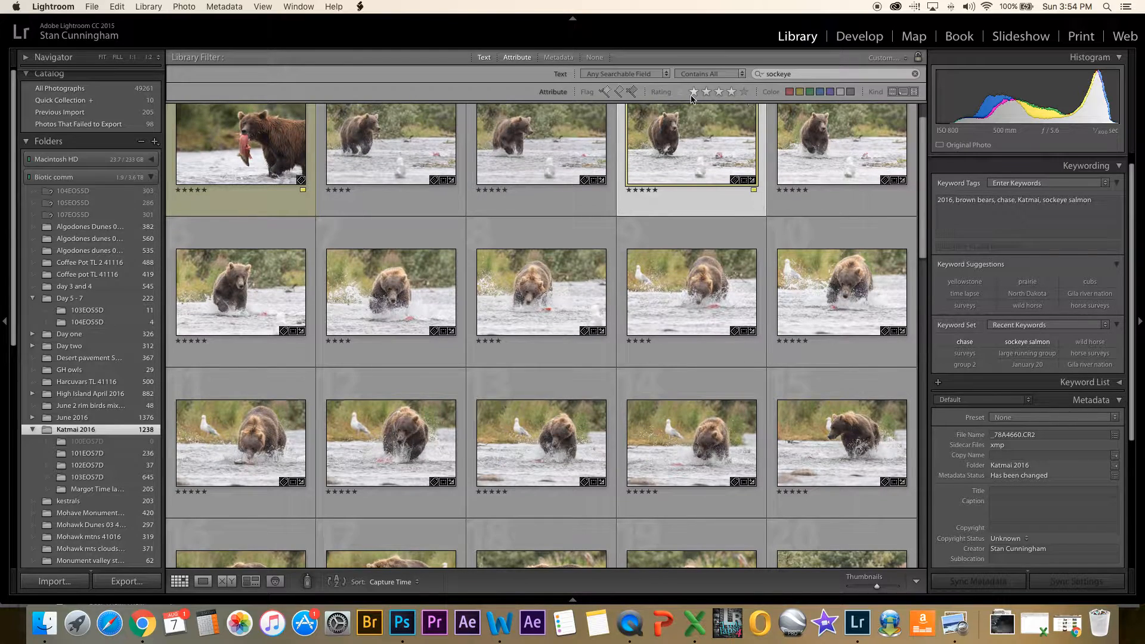
scroll(665, 206, "down", 10)
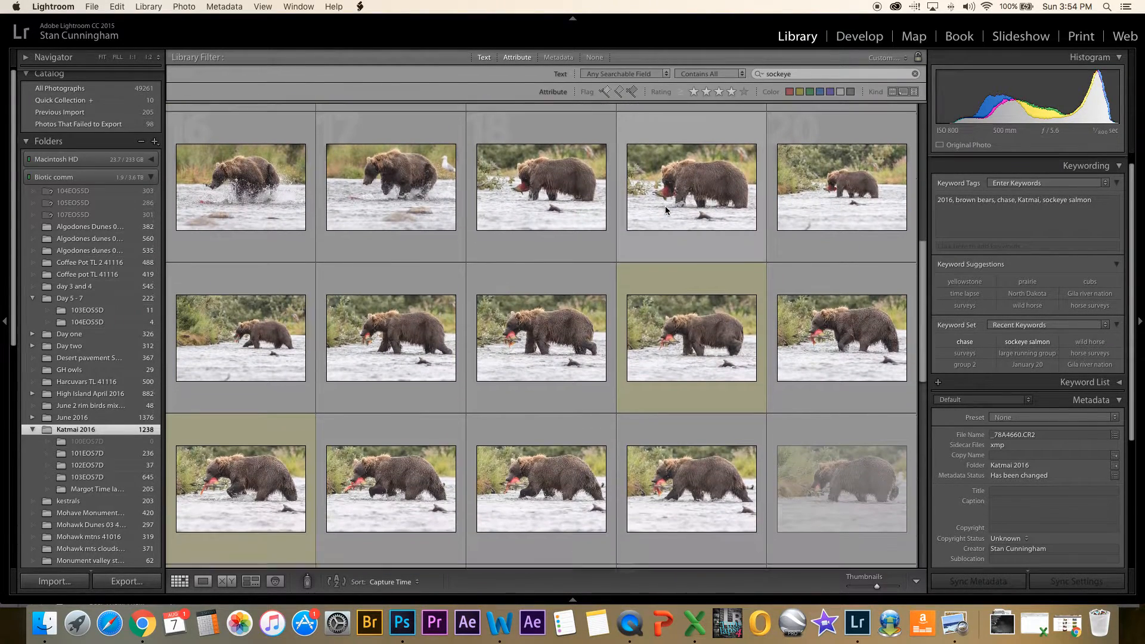
scroll(665, 209, "down", 8)
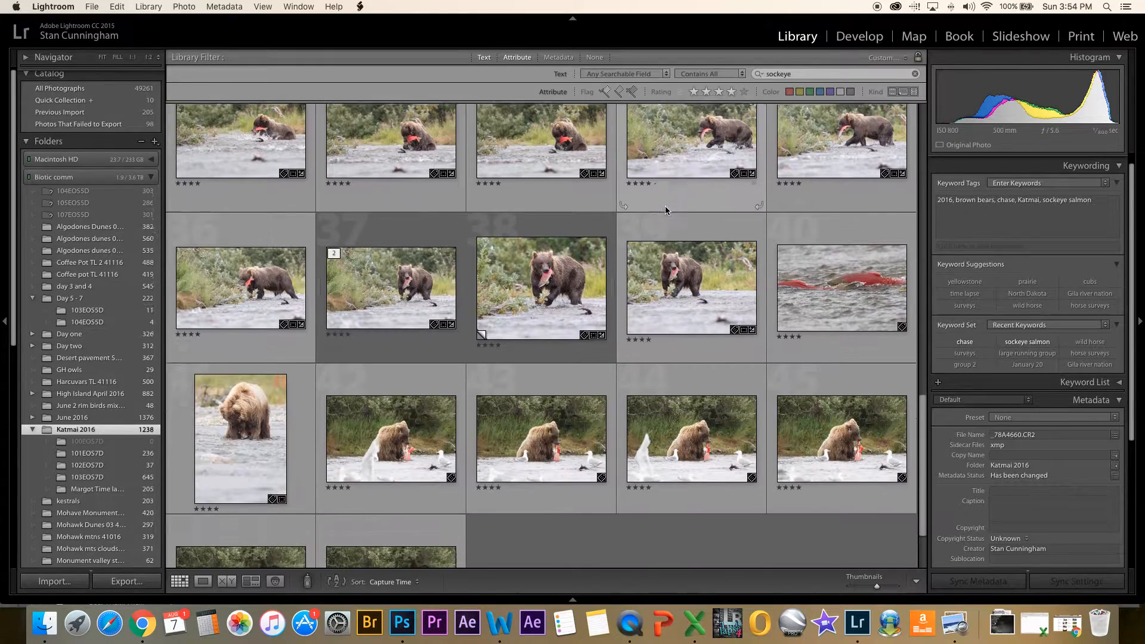
scroll(665, 209, "up", 15)
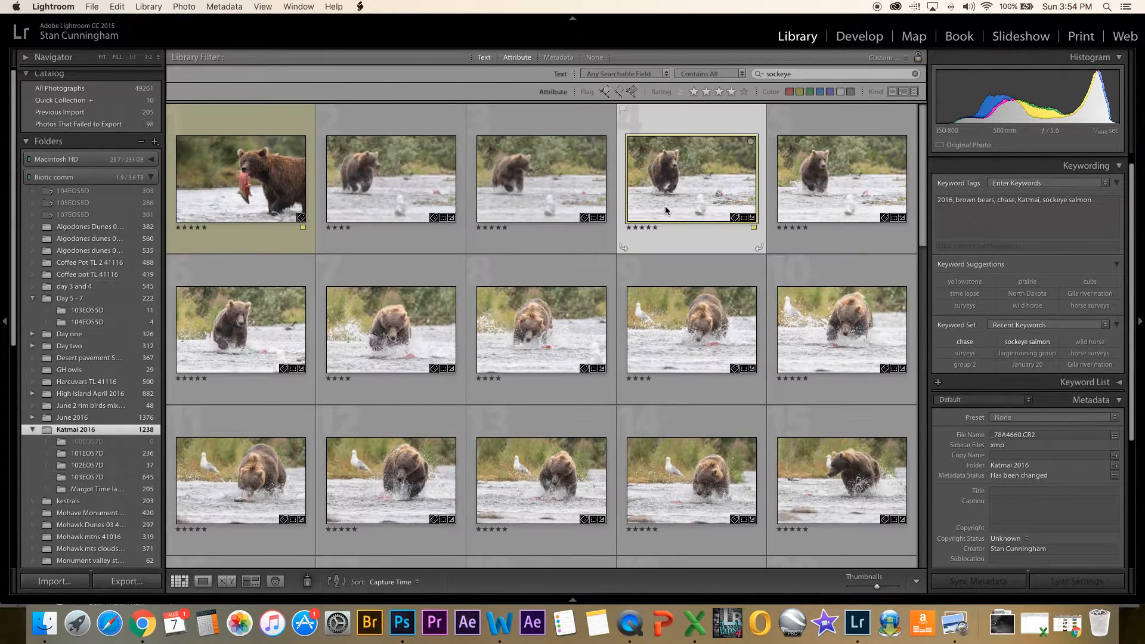
Lower the rating filter to three stars and higher and browse the resulting sockeye photos in the grid
left_click(719, 92)
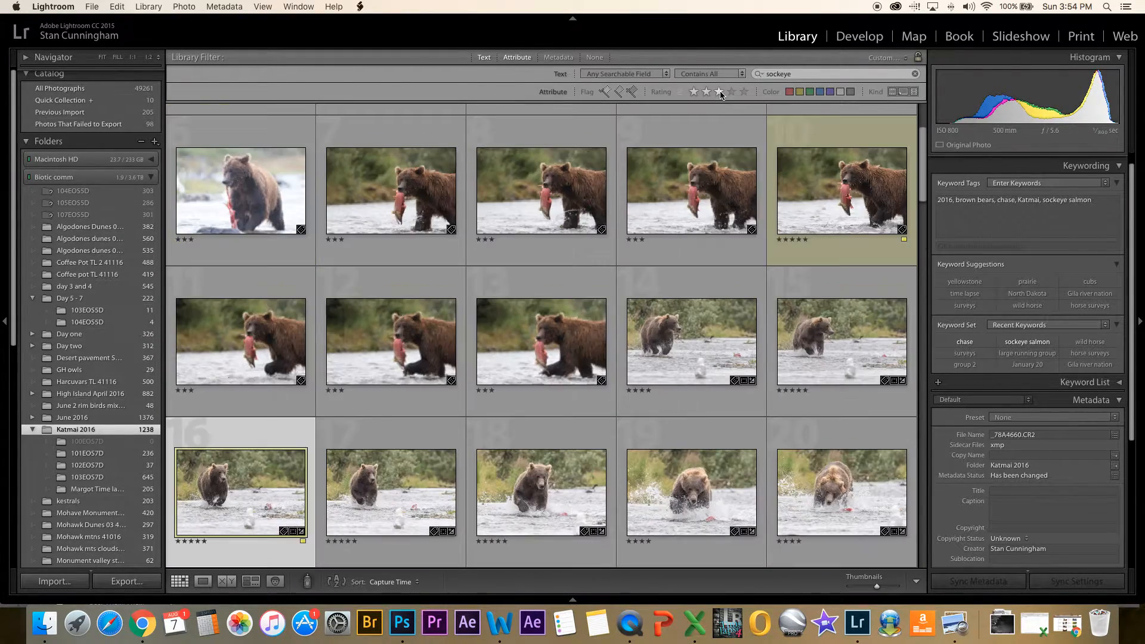
scroll(690, 215, "up", 2)
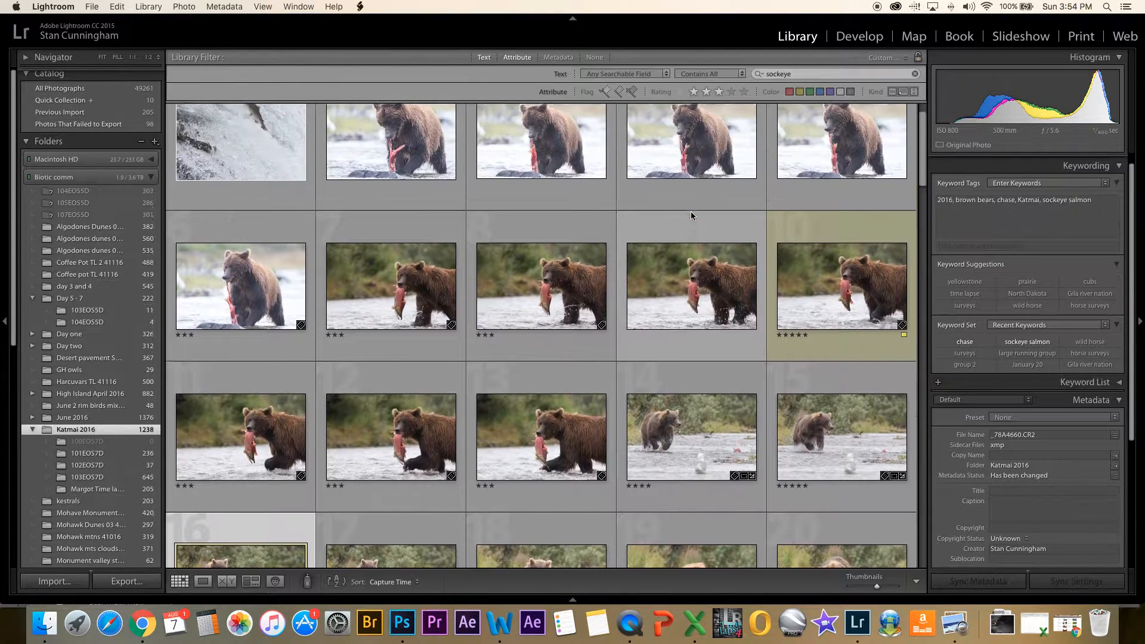
scroll(691, 216, "down", 10)
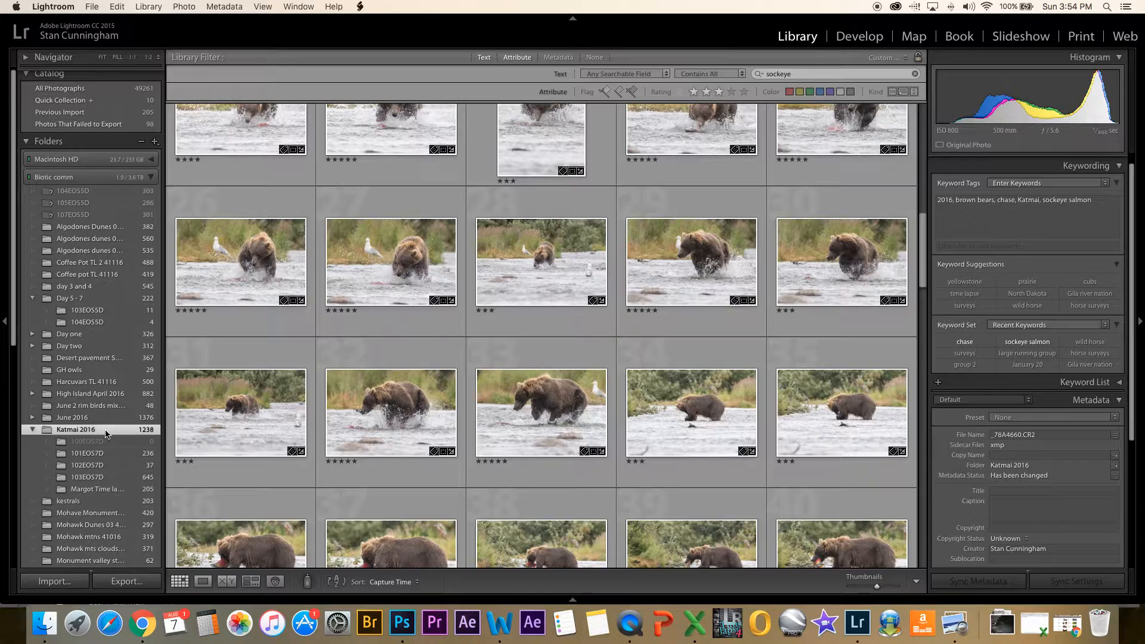
scroll(484, 319, "up", 5)
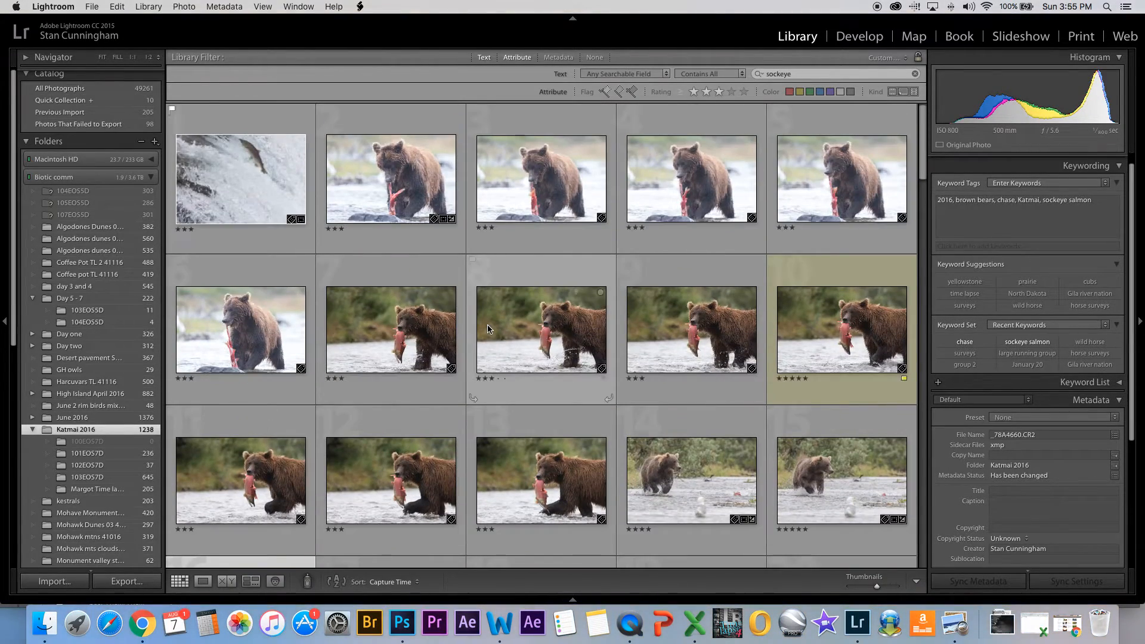
scroll(488, 324, "down", 15)
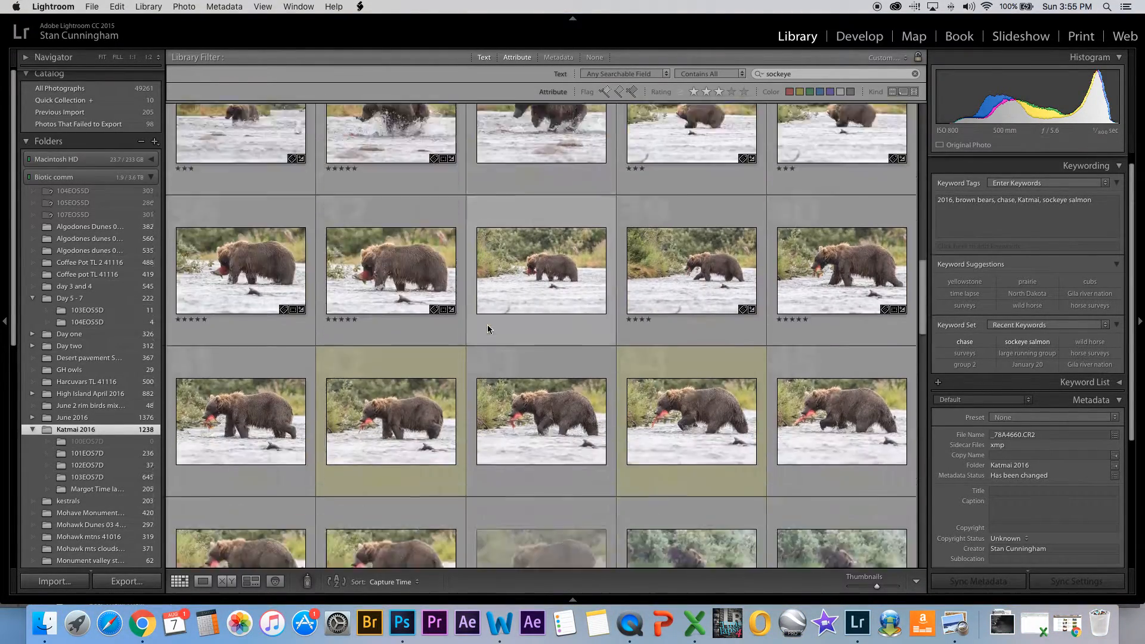
scroll(487, 329, "down", 5)
scroll(488, 329, "up", 15)
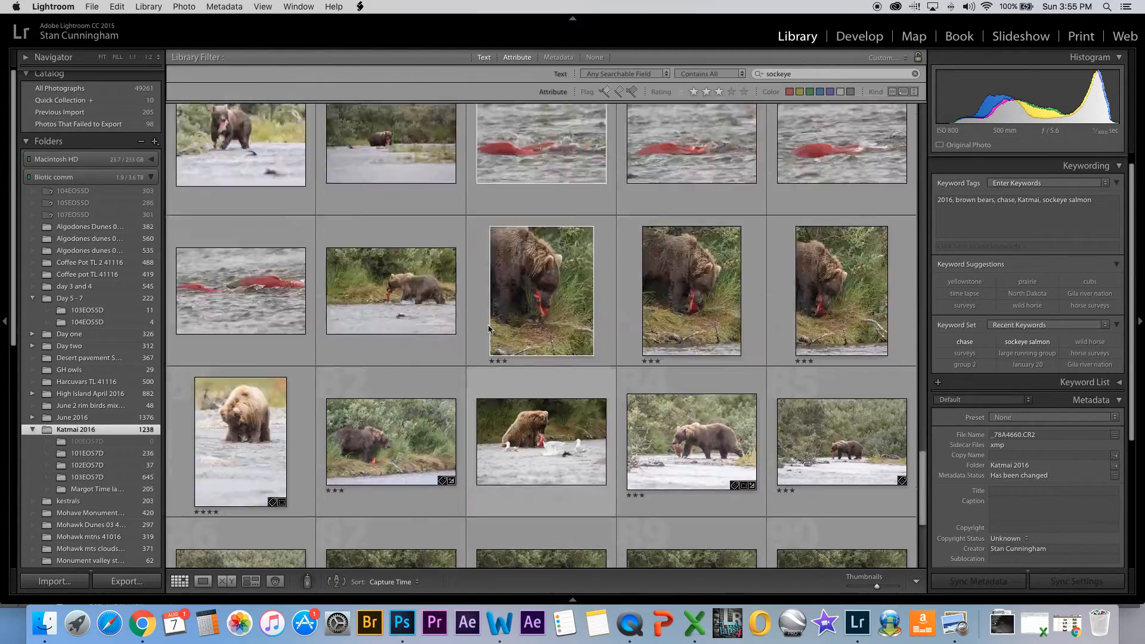
Remove the sockeye text filter and limit the Katmai 2016 photos to four stars and higher
scroll(488, 324, "down", 5)
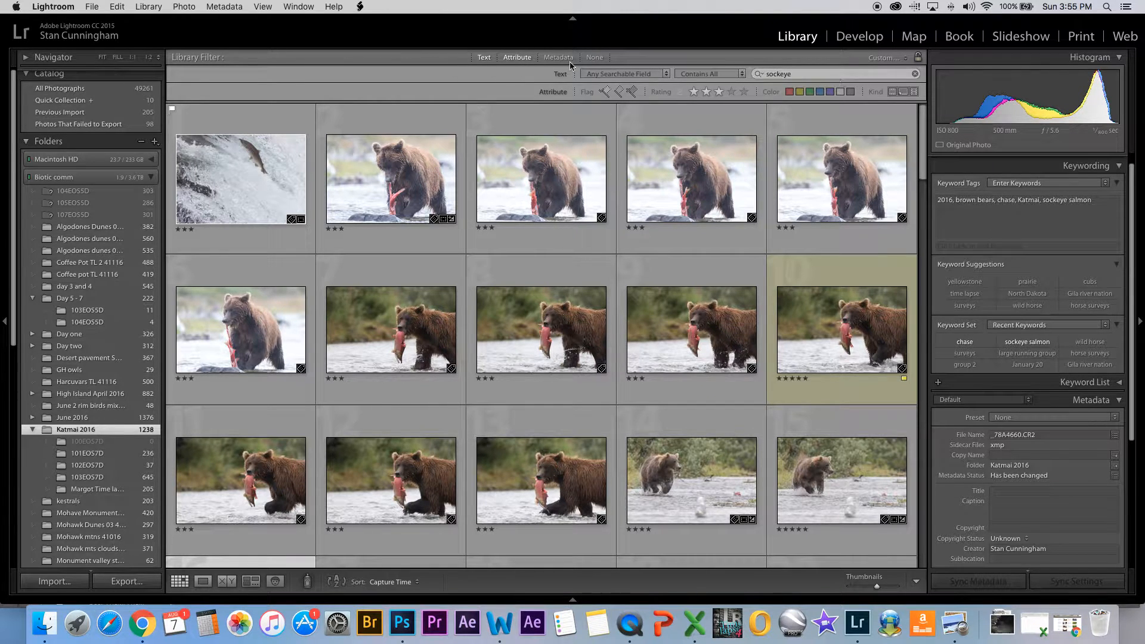
left_click(483, 57)
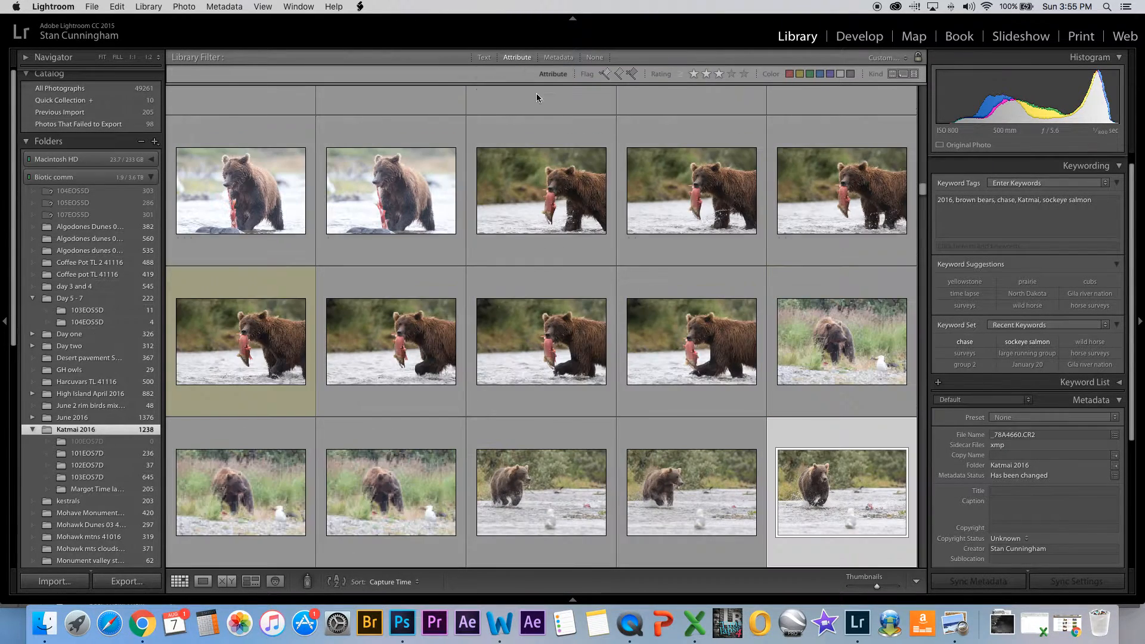
scroll(557, 167, "down", 10)
key("j")
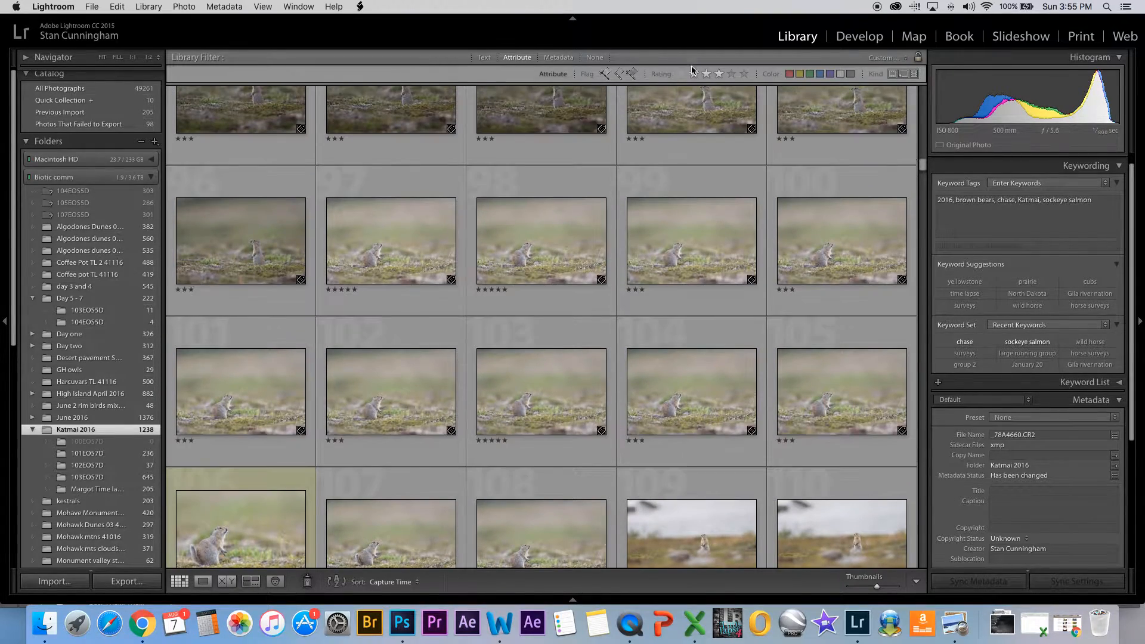
left_click(734, 75)
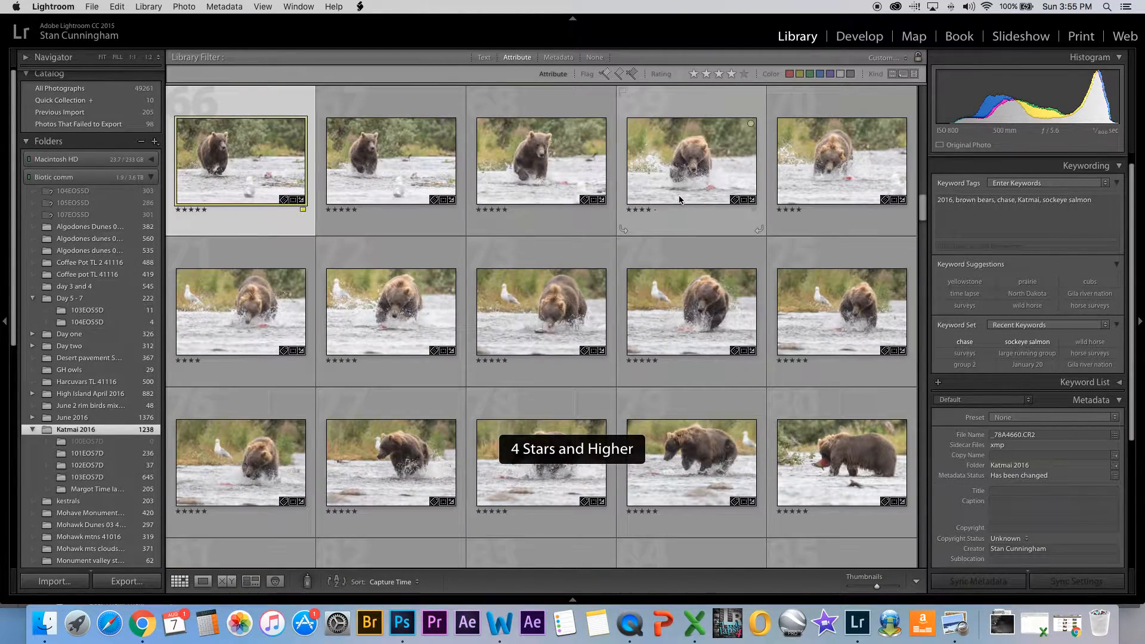
Find the photo _78A3838.CR2 of the bear standing on the driftwood shore and open it enlarged
scroll(681, 230, "up", 15)
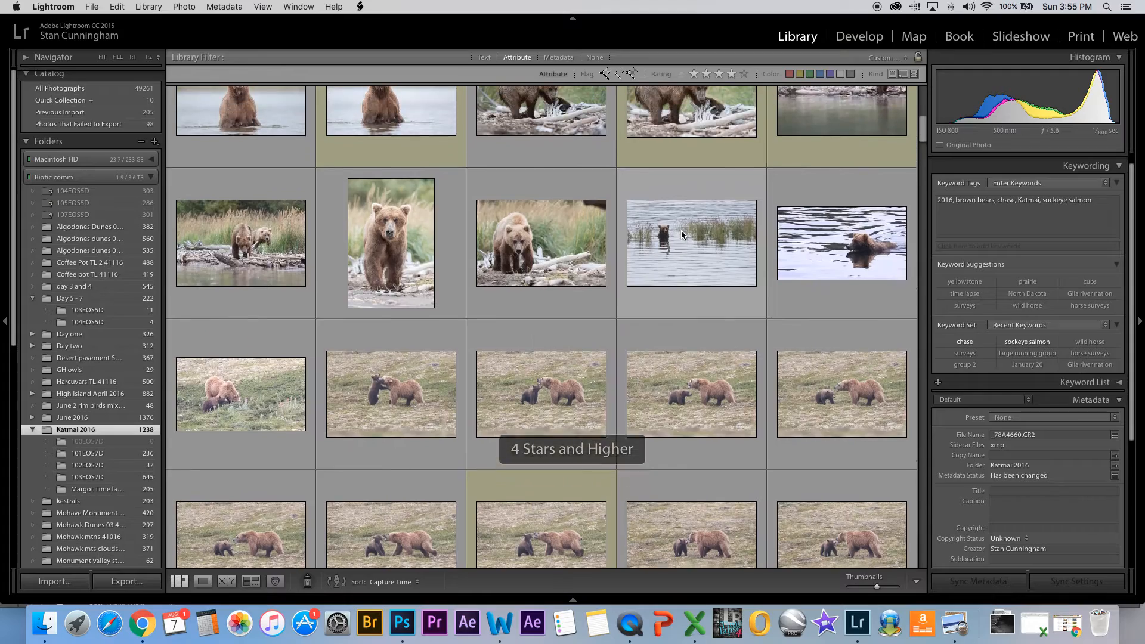
scroll(680, 296, "down", 3)
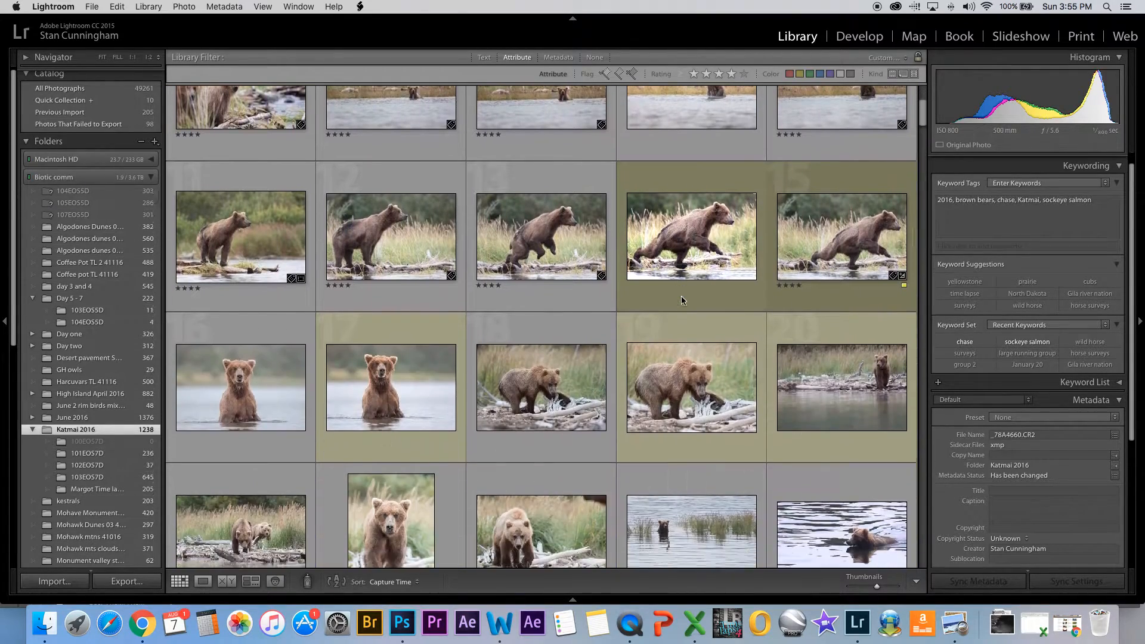
scroll(681, 296, "up", 2)
scroll(678, 300, "down", 3)
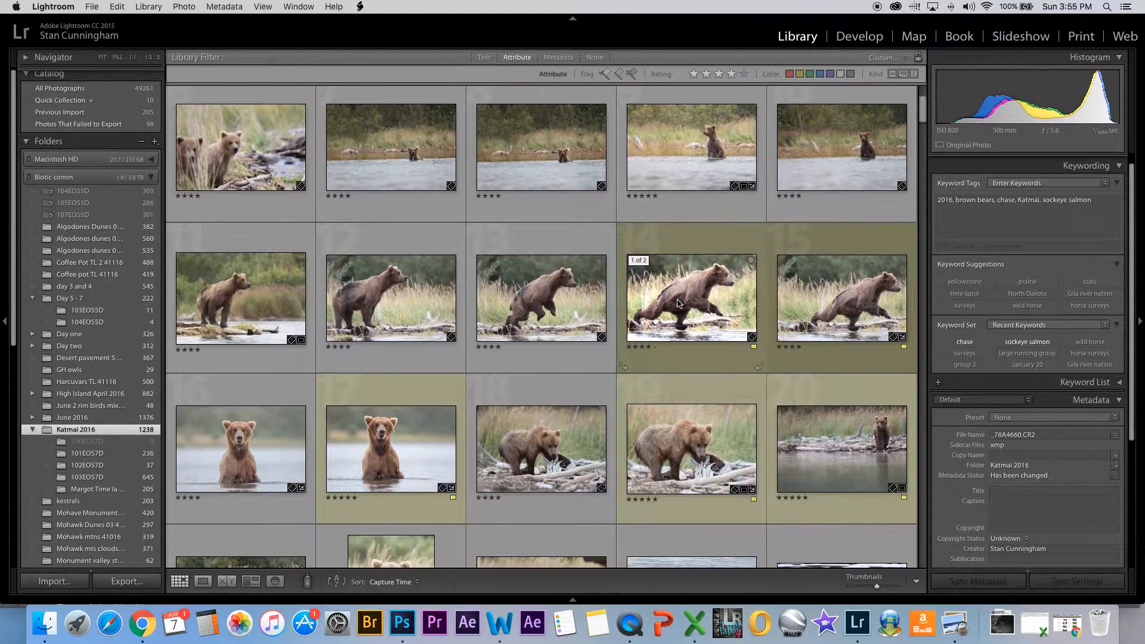
scroll(682, 324, "down", 3)
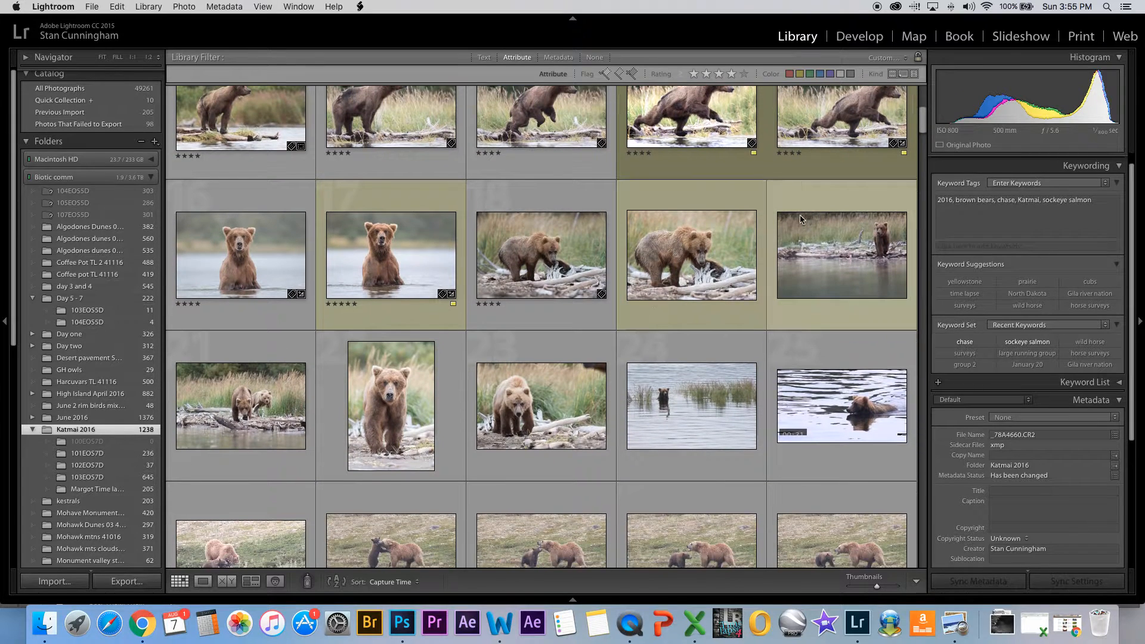
double_click(836, 195)
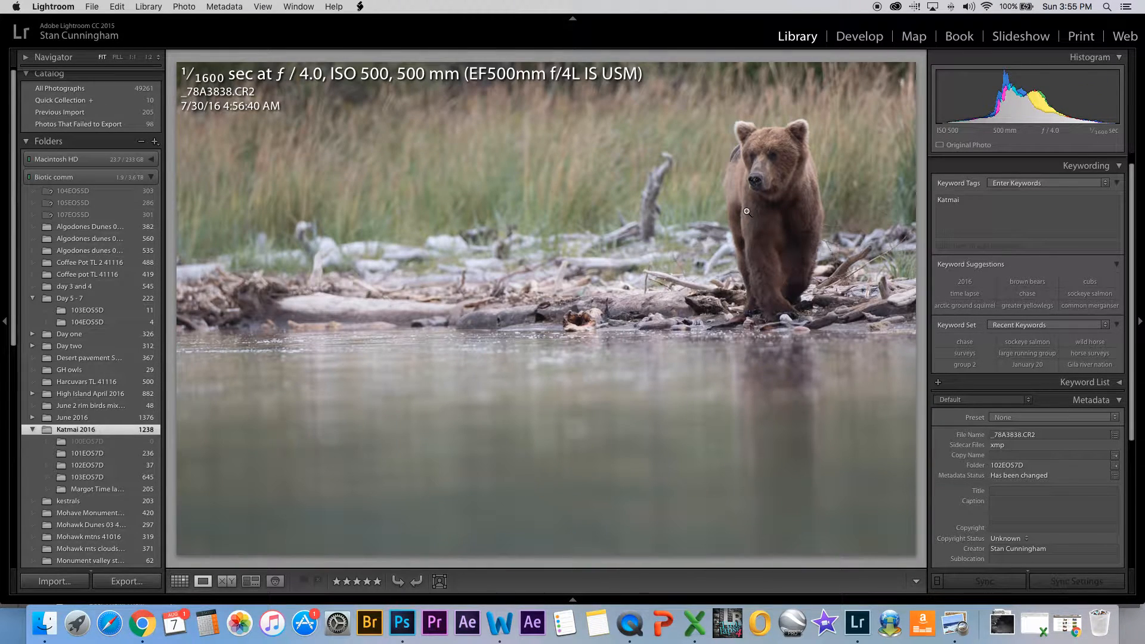
Try straightening the shoreline bear photo along the waterline, then reset its crop and angle
key("r")
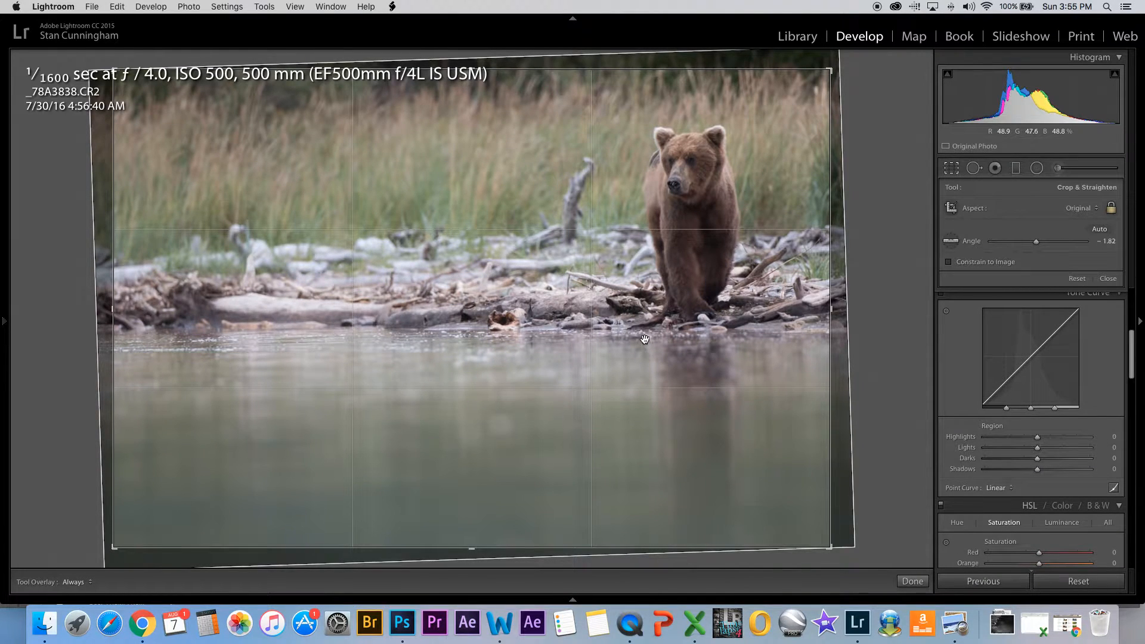
left_click(951, 242)
left_click_drag(385, 328, 559, 329)
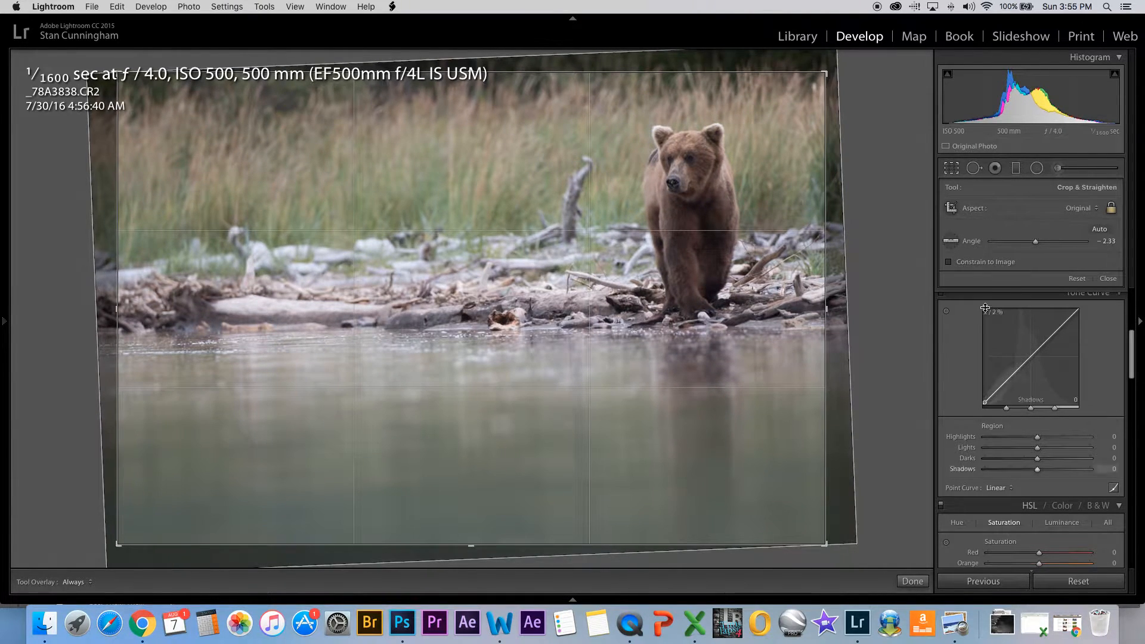
left_click(1084, 282)
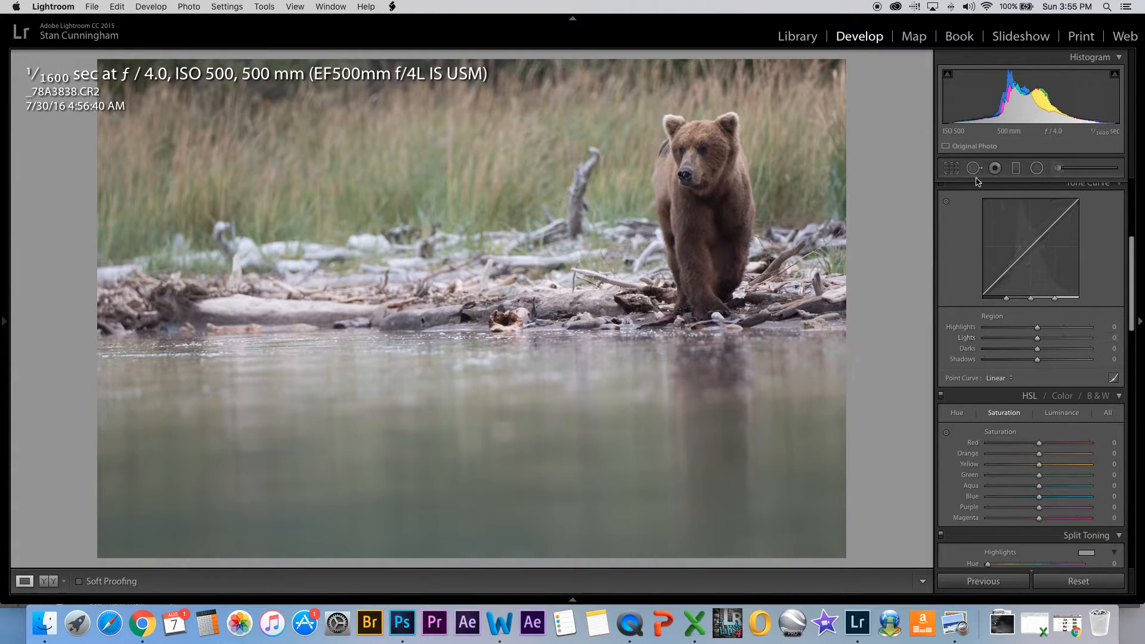
key("r")
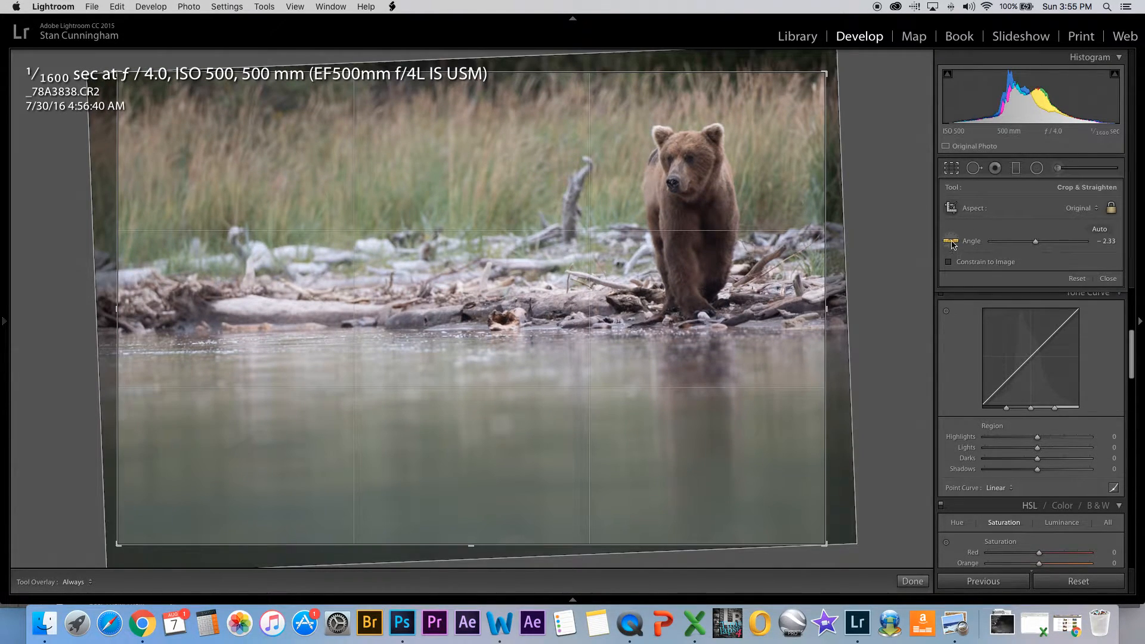
left_click(1076, 279)
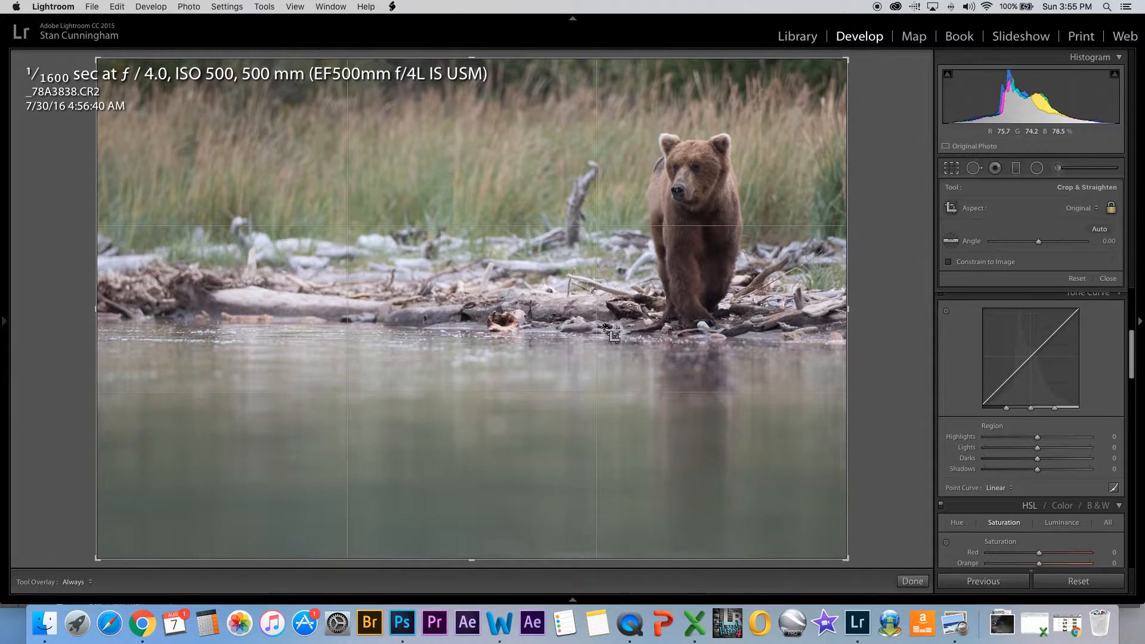
Straighten the shoreline bear photo along the waterline to an angle of about -1.37 and apply the crop
left_click(949, 245)
left_click_drag(389, 326, 616, 330)
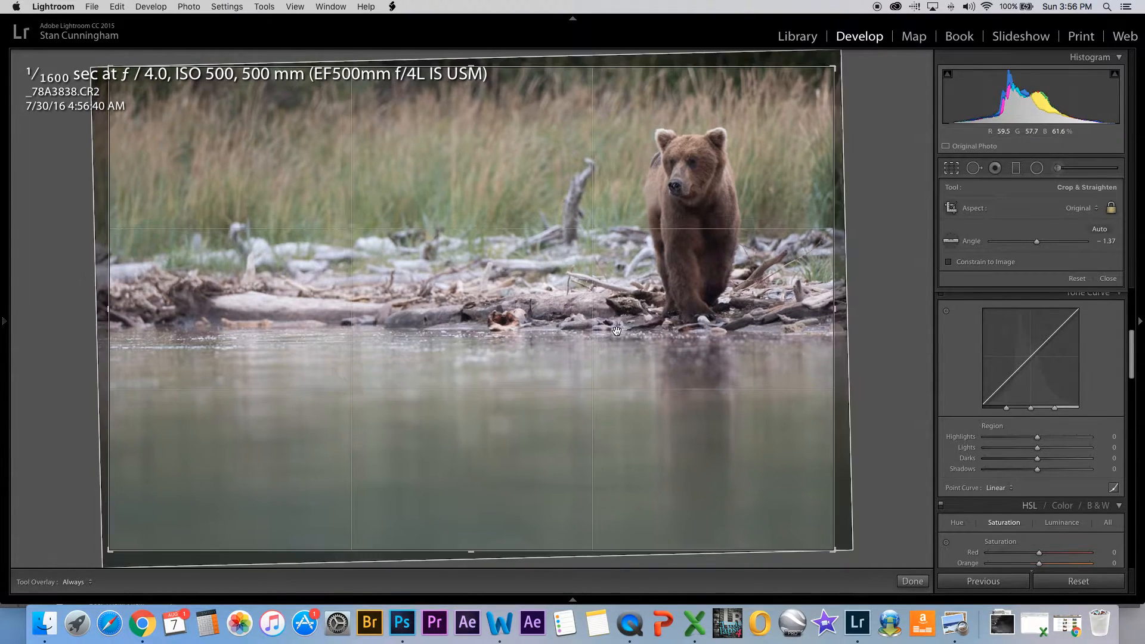
left_click(1108, 278)
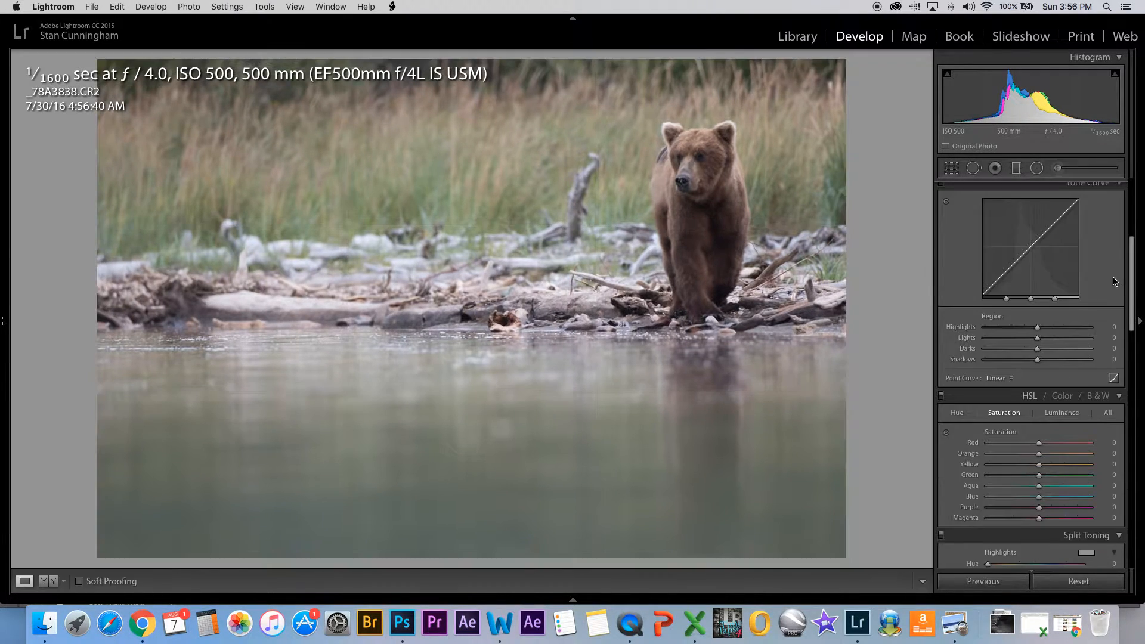
Return to the Library grid and switch to Photoshop with the salmon-carrying bear photo _78A4698.CR2
key("g")
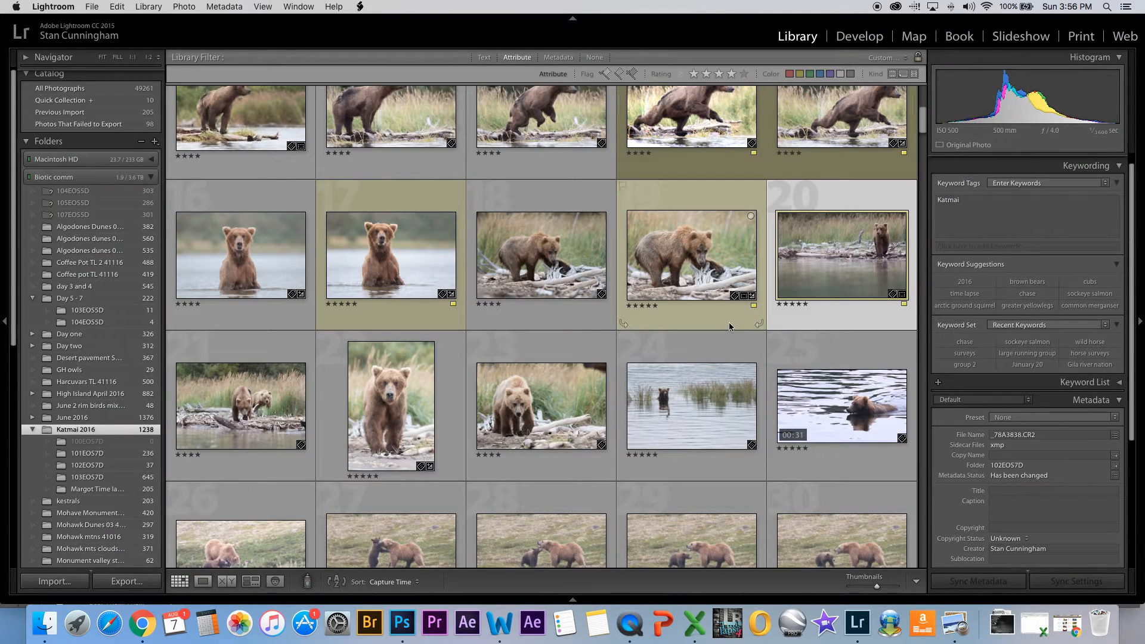
left_click(400, 624)
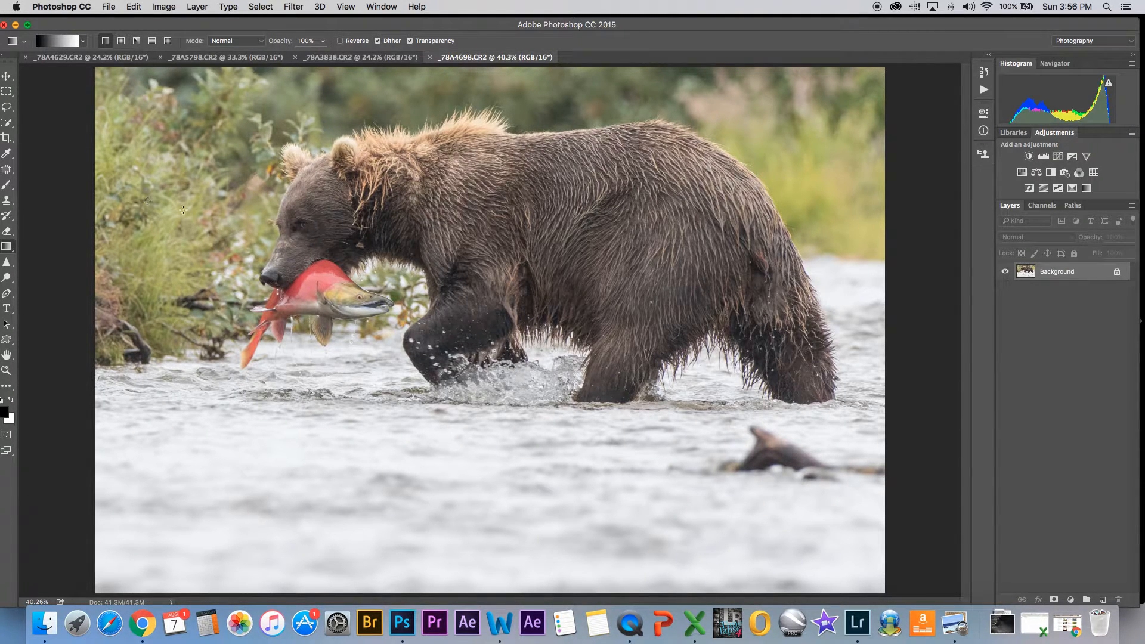
Lasso the dark object in the water below the bear's hindquarters, replace it with a Content-Aware fill, and deselect
left_click(7, 107)
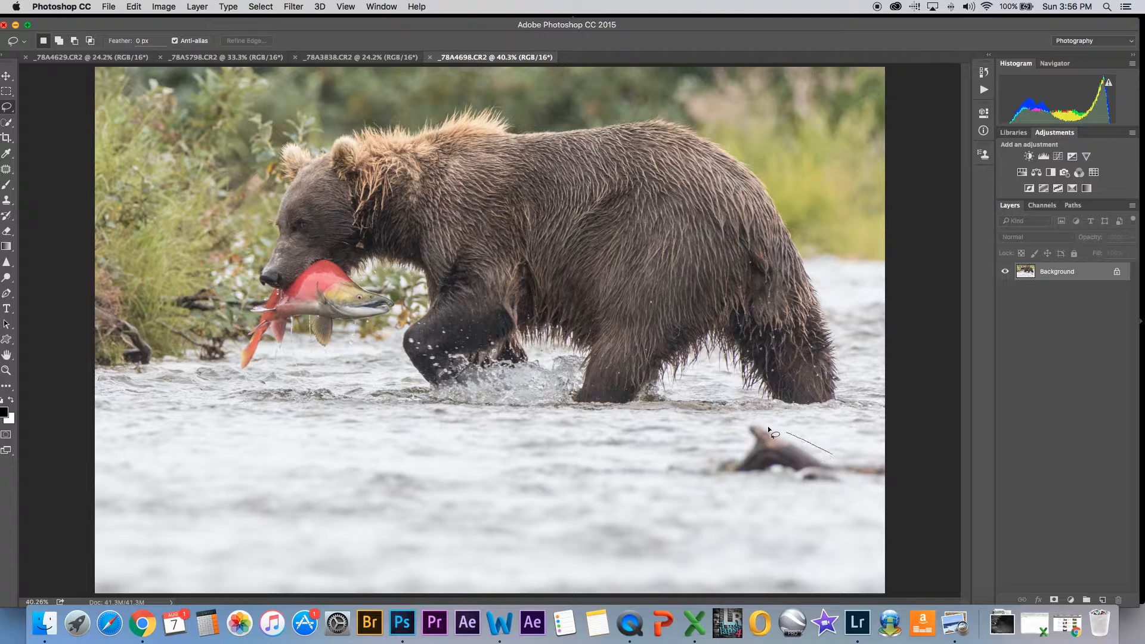
mouse_move(692, 473)
left_mouse_down()
mouse_move(889, 506)
mouse_move(881, 459)
mouse_move(828, 451)
left_mouse_up()
key("shift+BackSpace")
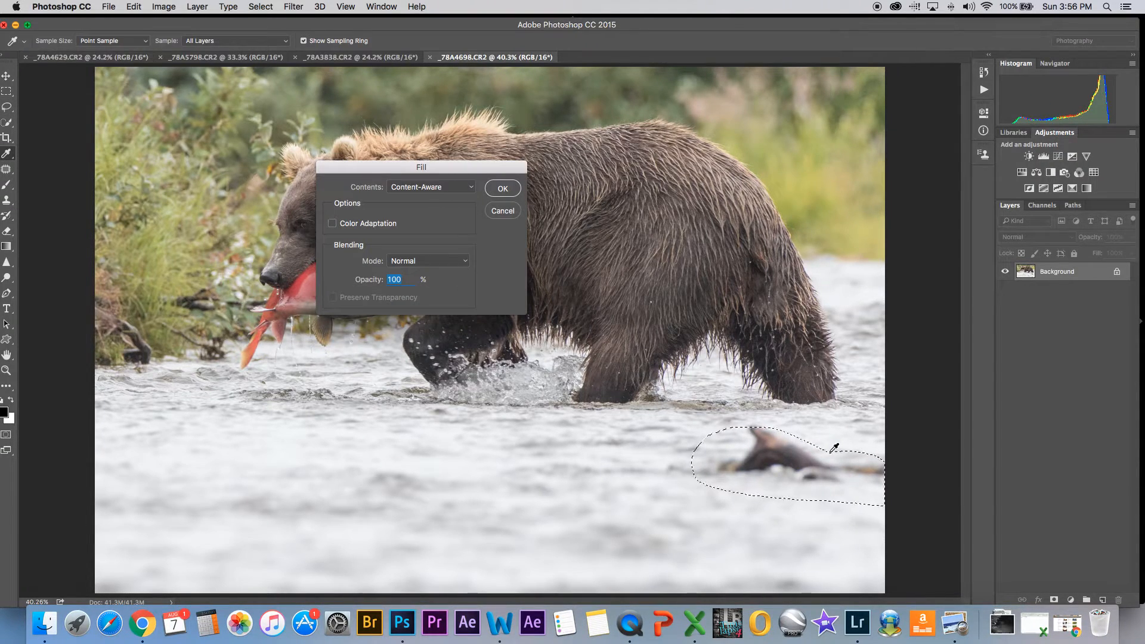
left_click(503, 188)
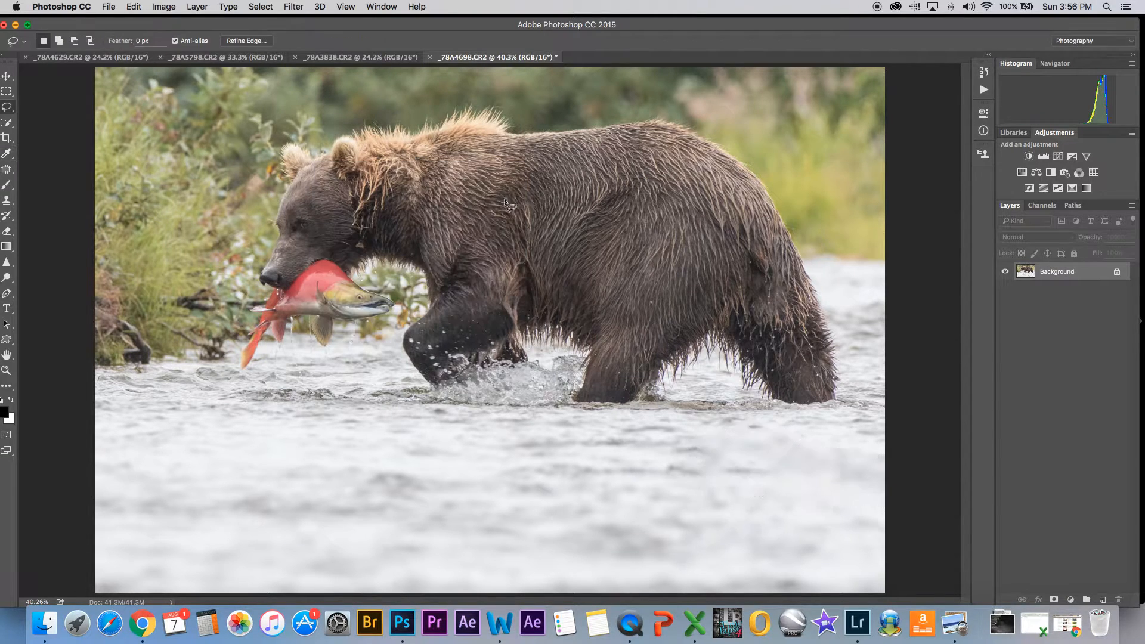
key("super+d")
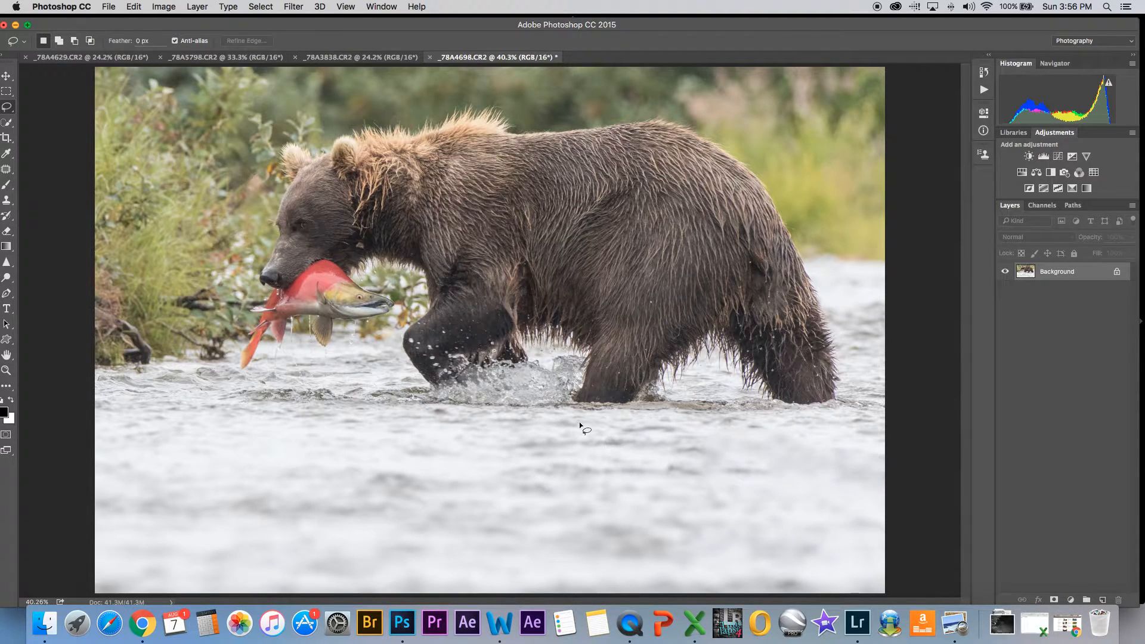
Display the edit history and delete the Lasso state and everything after it
left_click(393, 8)
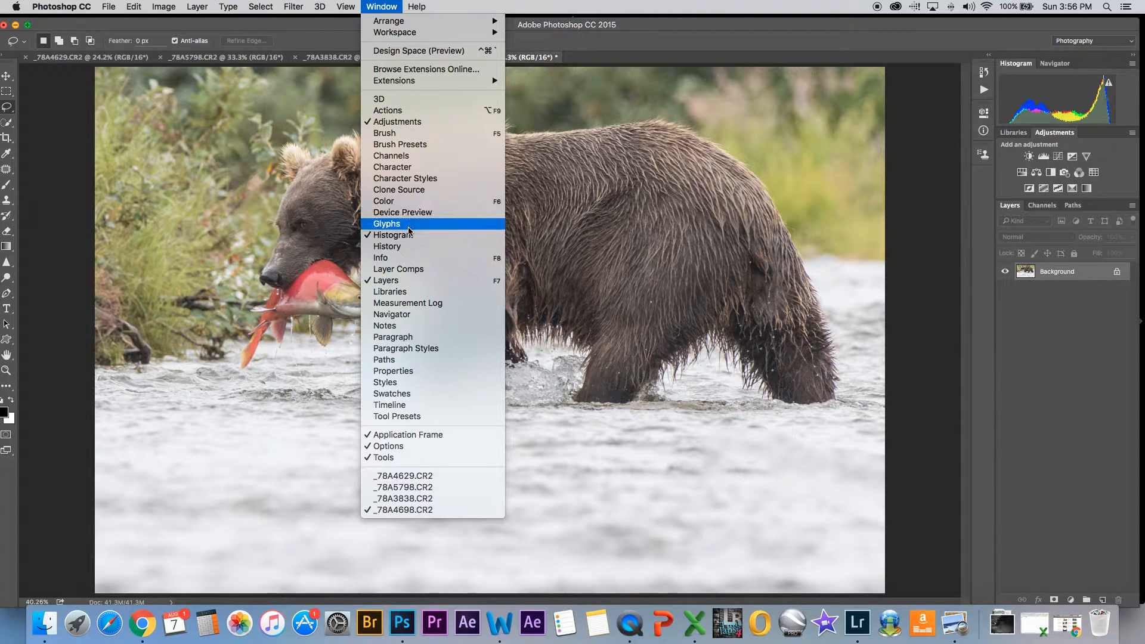
left_click(406, 247)
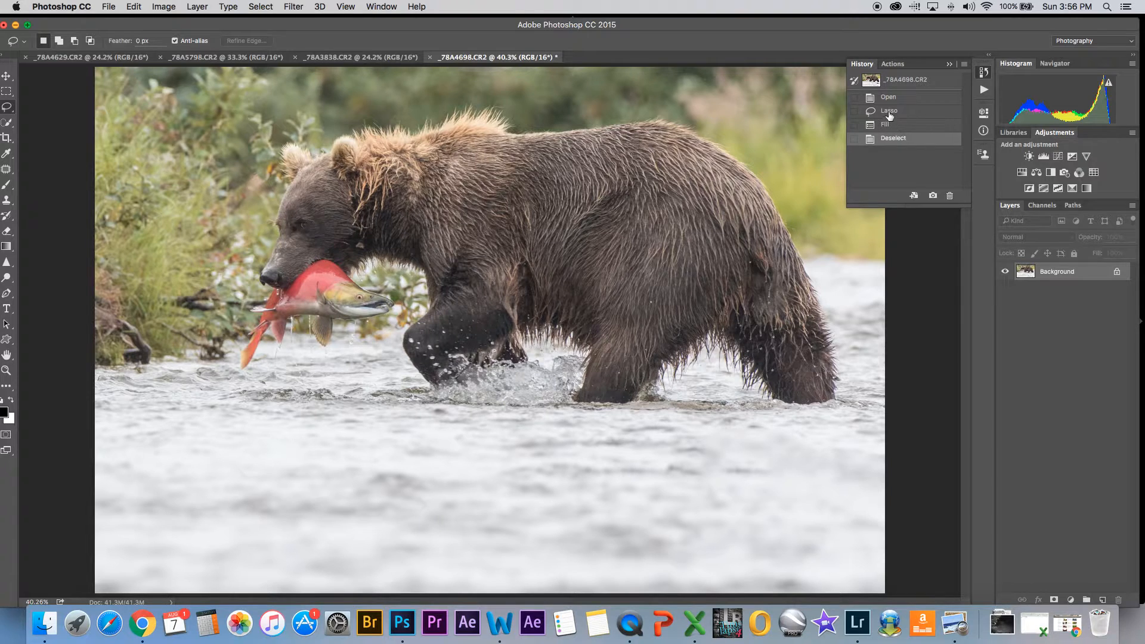
left_click(889, 117)
left_click(949, 195)
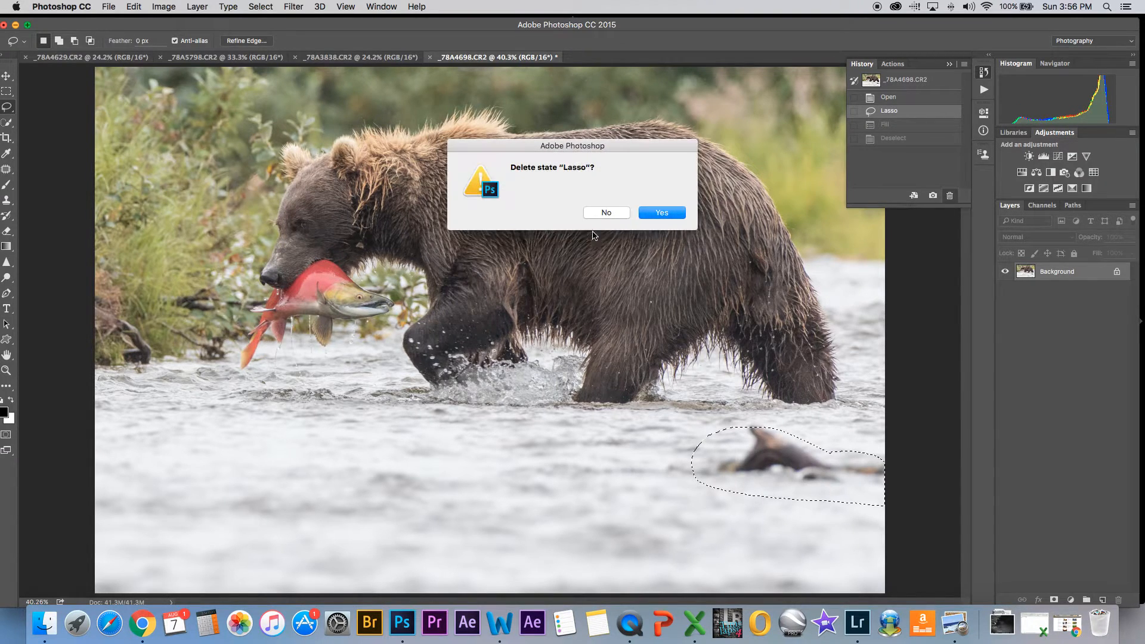
left_click(669, 213)
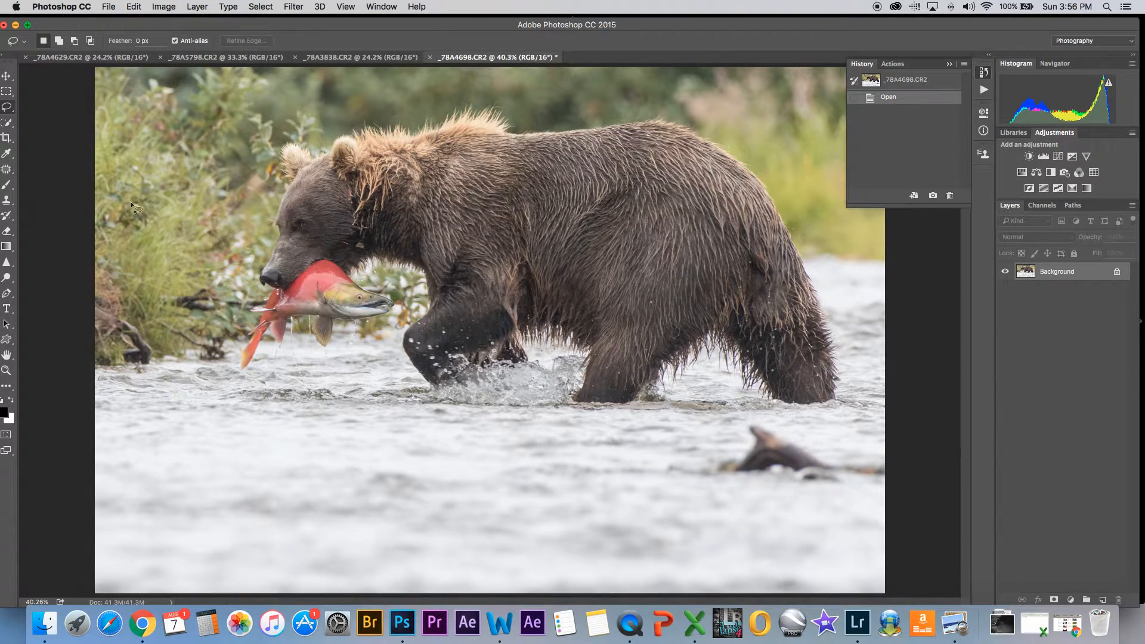
Patch the dark object below the bear's hindquarters with clear water from the lower part of the photo
left_click(6, 169)
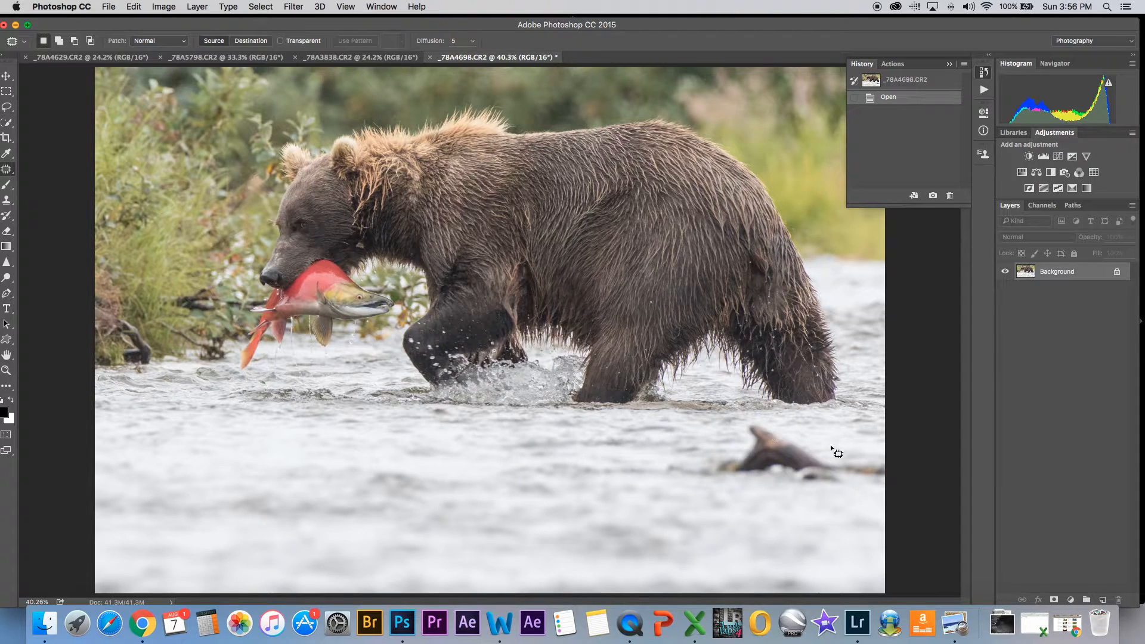
mouse_move(836, 512)
left_mouse_down()
mouse_move(891, 495)
mouse_move(898, 469)
left_mouse_up()
left_click_drag(839, 447, 699, 562)
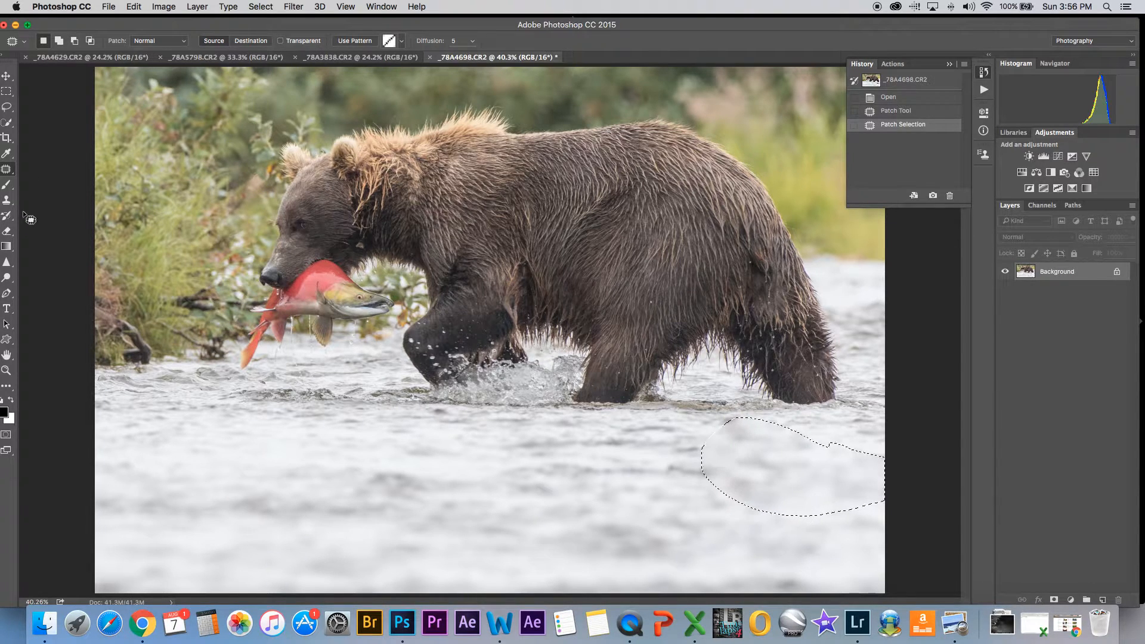
Hide the edit history and view the brush size and hardness settings of the Clone Stamp tool
left_click(6, 201)
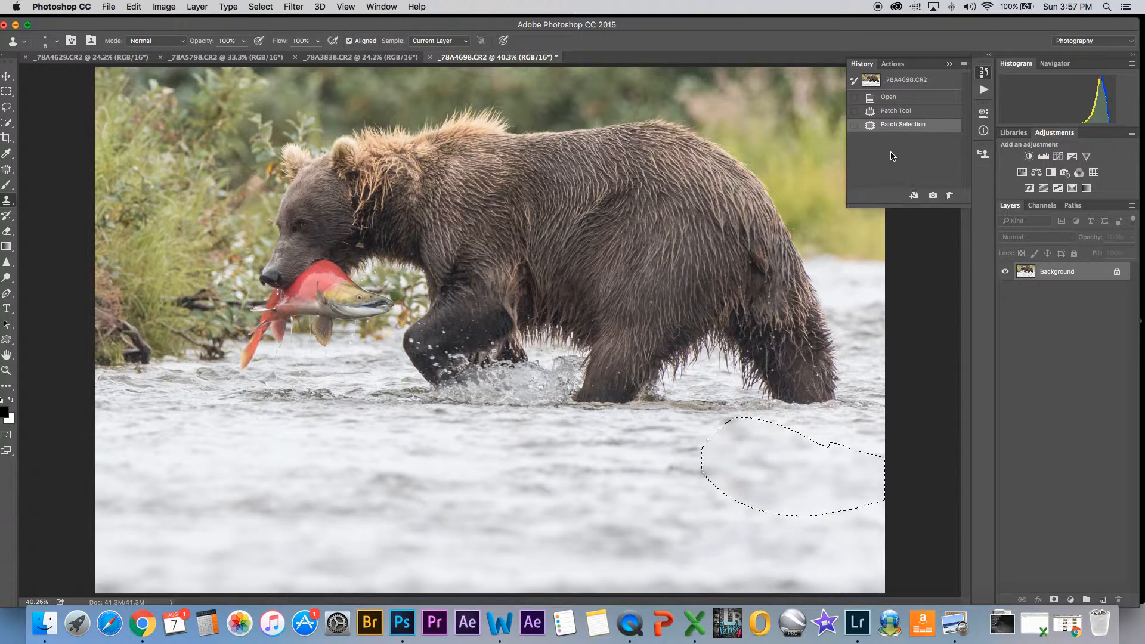
left_click(949, 64)
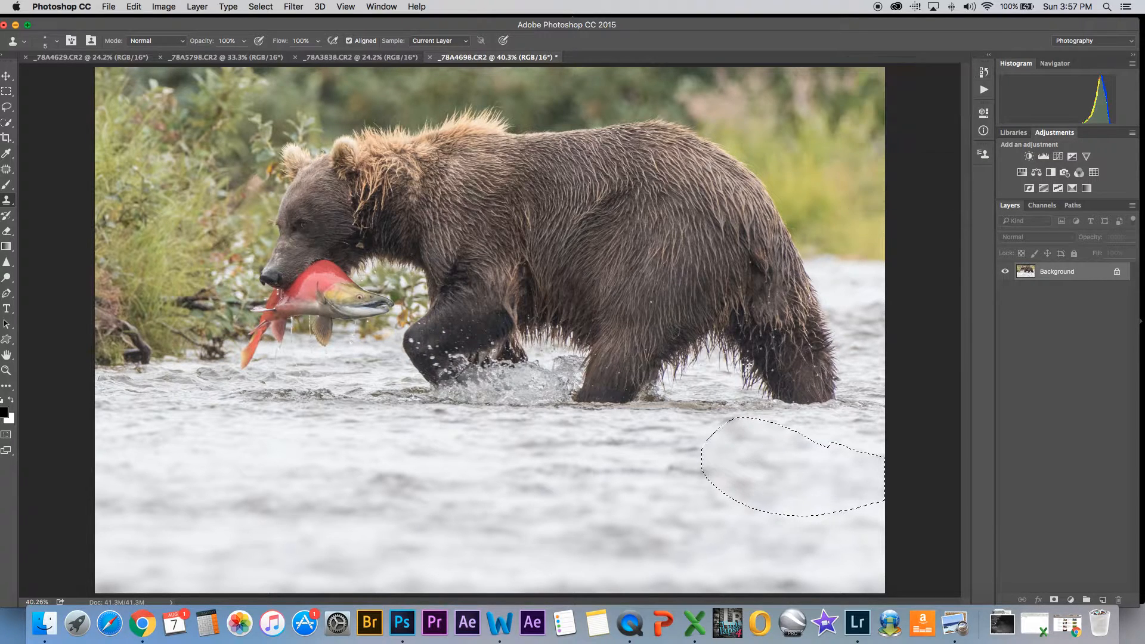
right_click(745, 452)
right_click(665, 410)
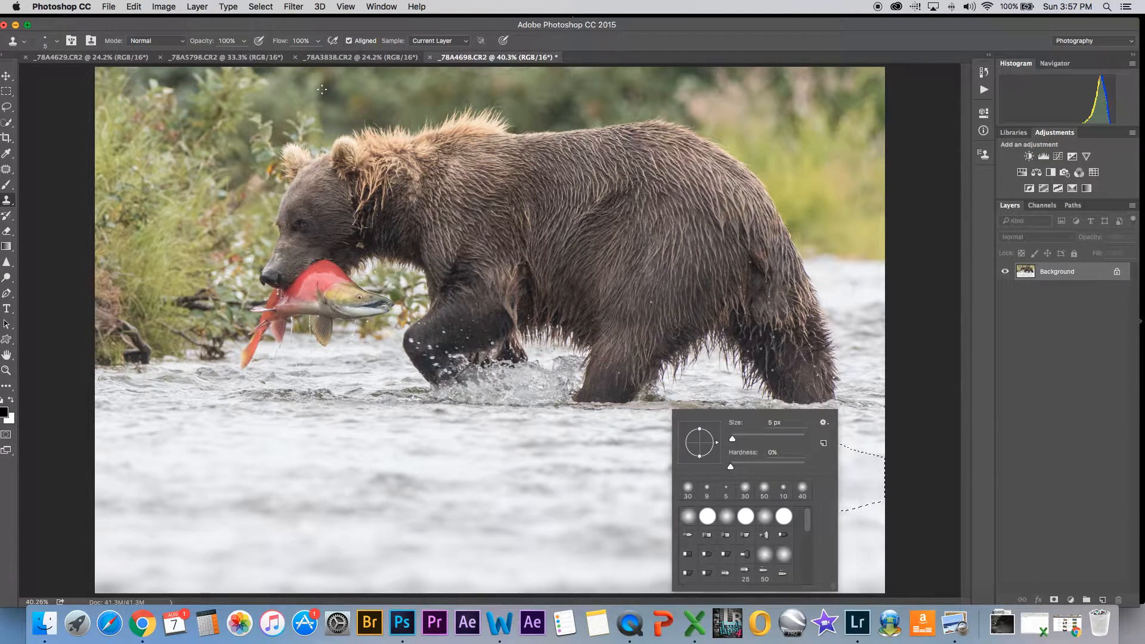
Clear the patch selection and enlarge the bear's head and the salmon to about 184%
left_click(261, 7)
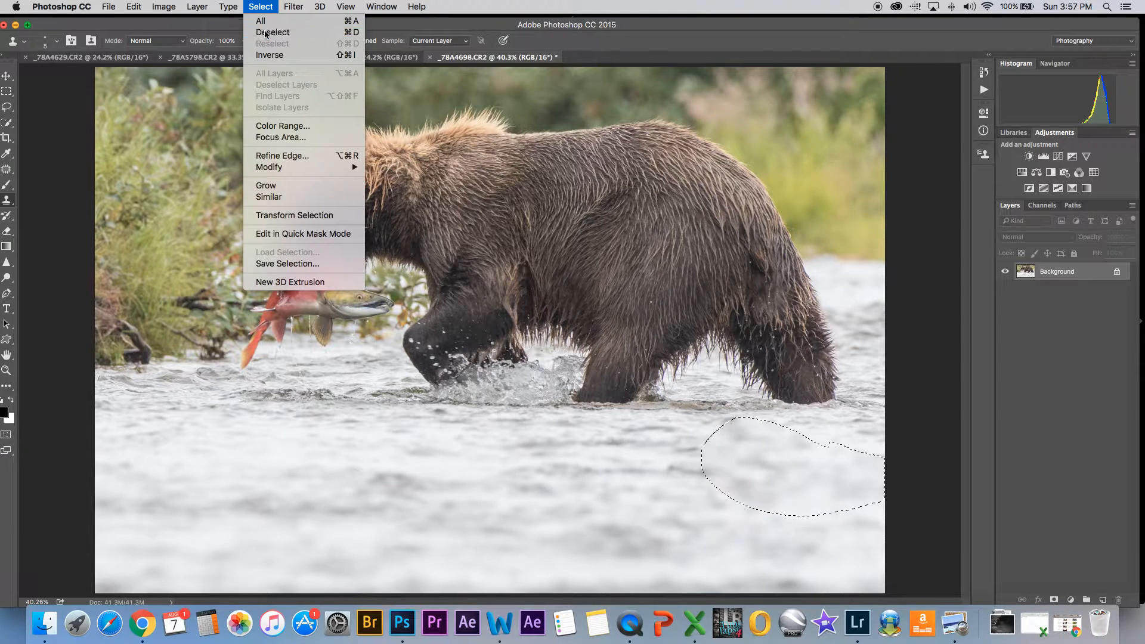
left_click(265, 31)
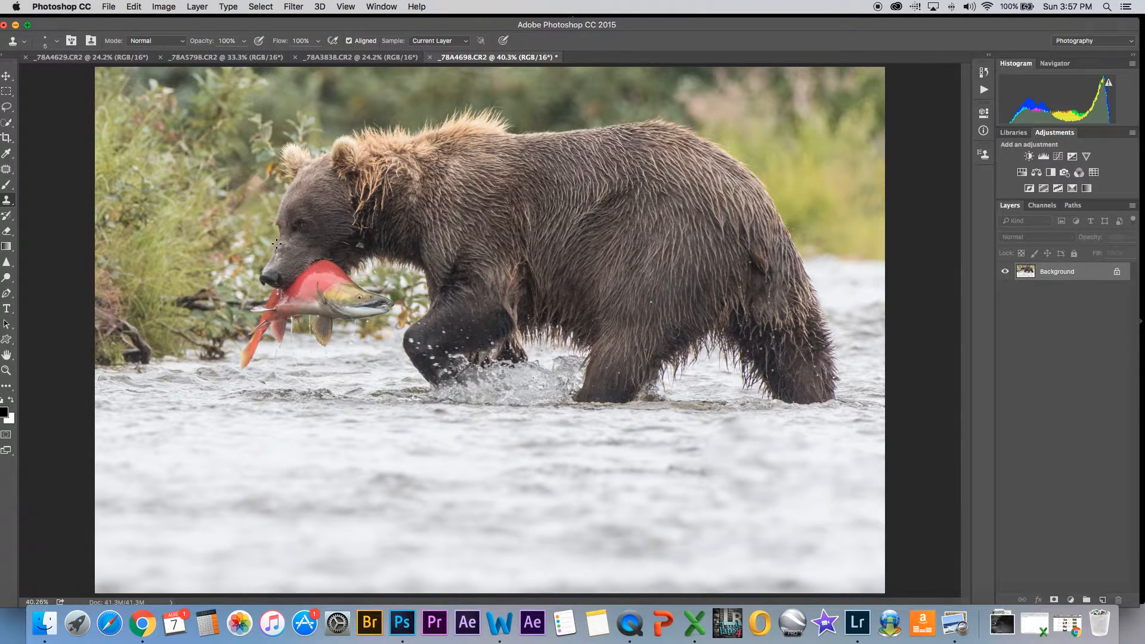
key("z")
left_click_drag(291, 227, 291, 228)
key("s")
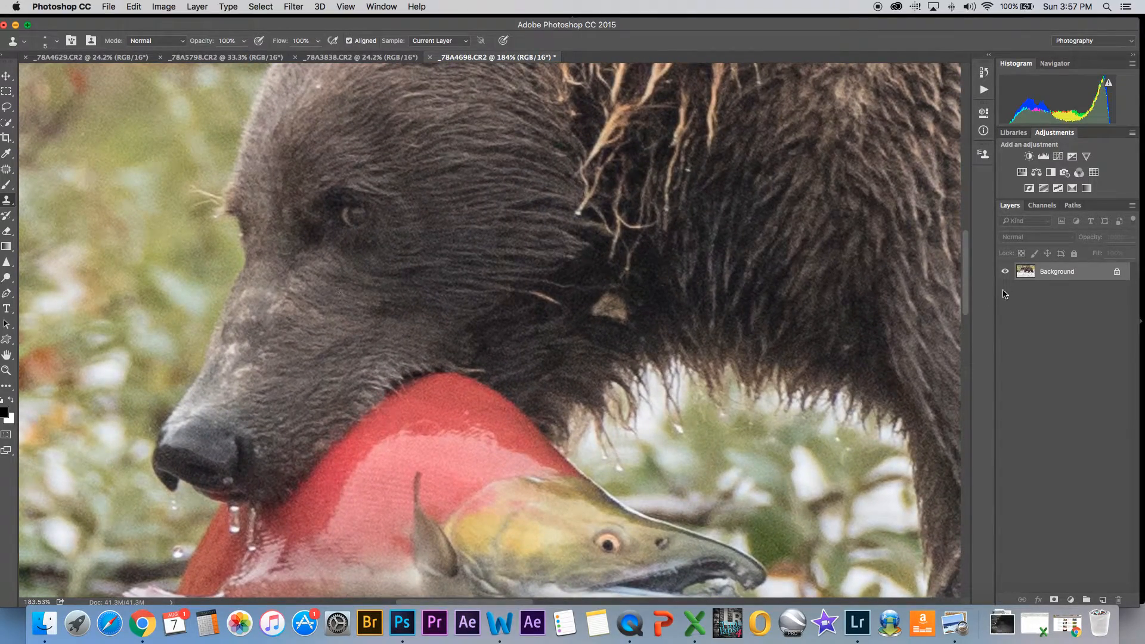
left_click_drag(966, 278, 970, 290)
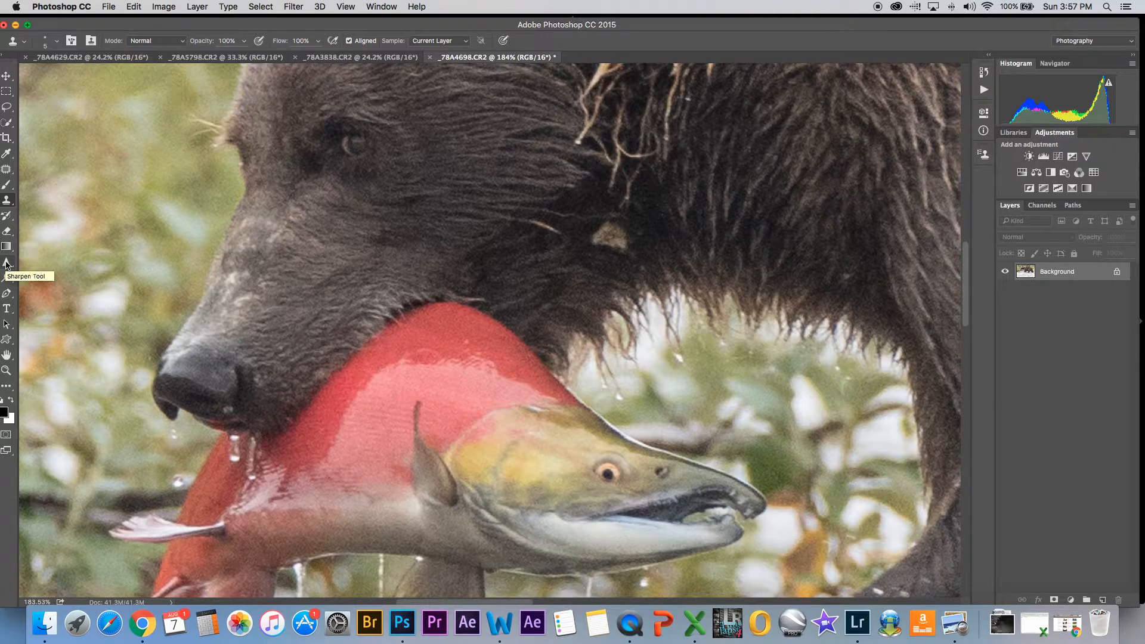
Sharpen the bear's eye, the salmon's eye and the bear's muzzle using the Sharpen tool at 9% strength
left_click_drag(6, 264, 40, 263)
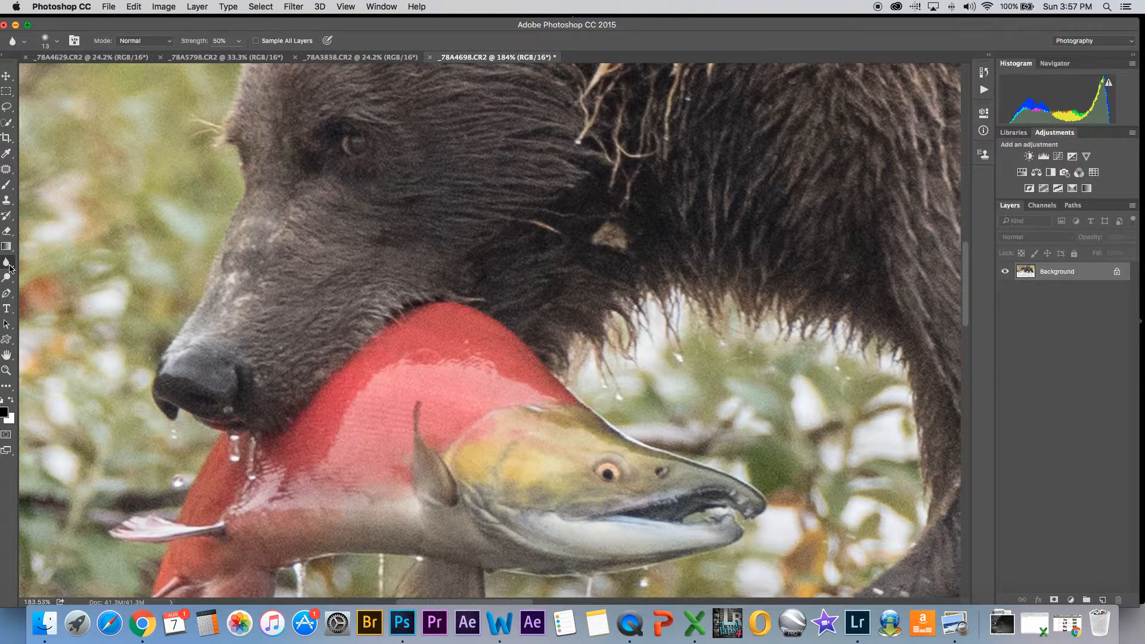
left_click_drag(9, 266, 42, 273)
left_click(238, 43)
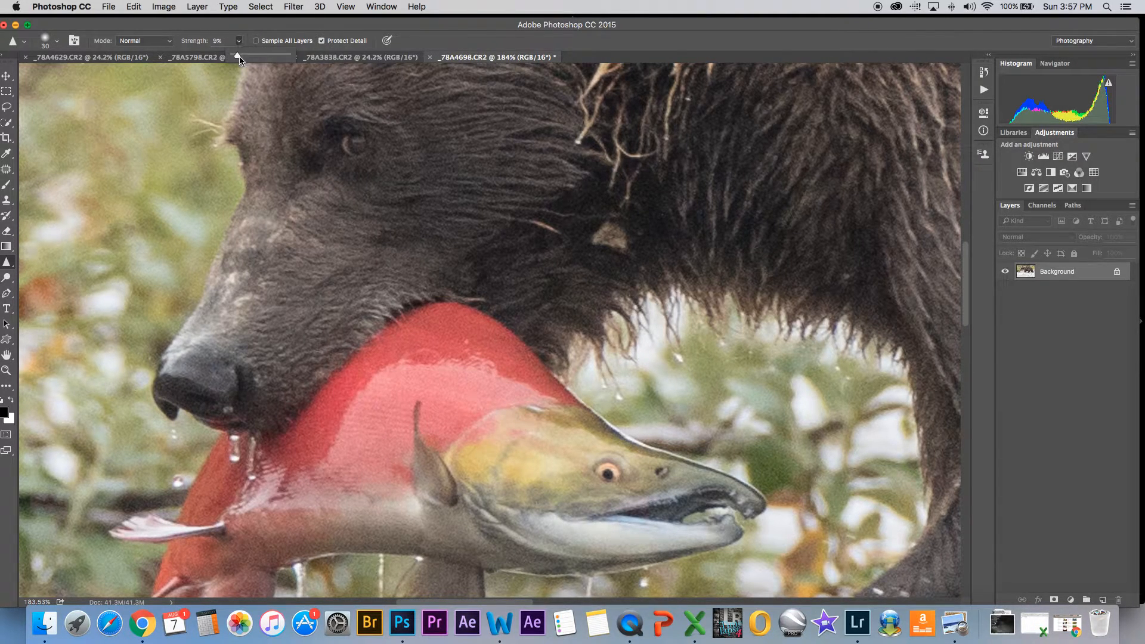
left_click_drag(238, 58, 237, 58)
left_click(352, 145)
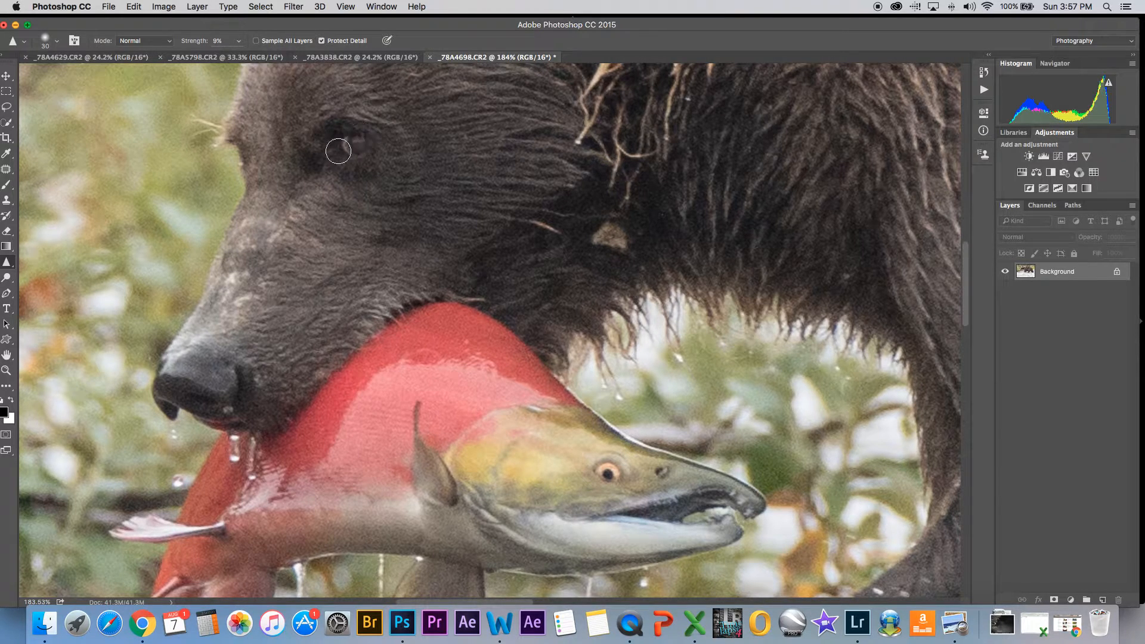
mouse_move(318, 156)
left_mouse_down()
mouse_move(304, 160)
mouse_move(350, 142)
mouse_move(307, 152)
mouse_move(355, 146)
mouse_move(354, 157)
mouse_move(357, 145)
left_mouse_up()
mouse_move(607, 475)
left_mouse_down()
mouse_move(580, 476)
mouse_move(603, 472)
left_mouse_up()
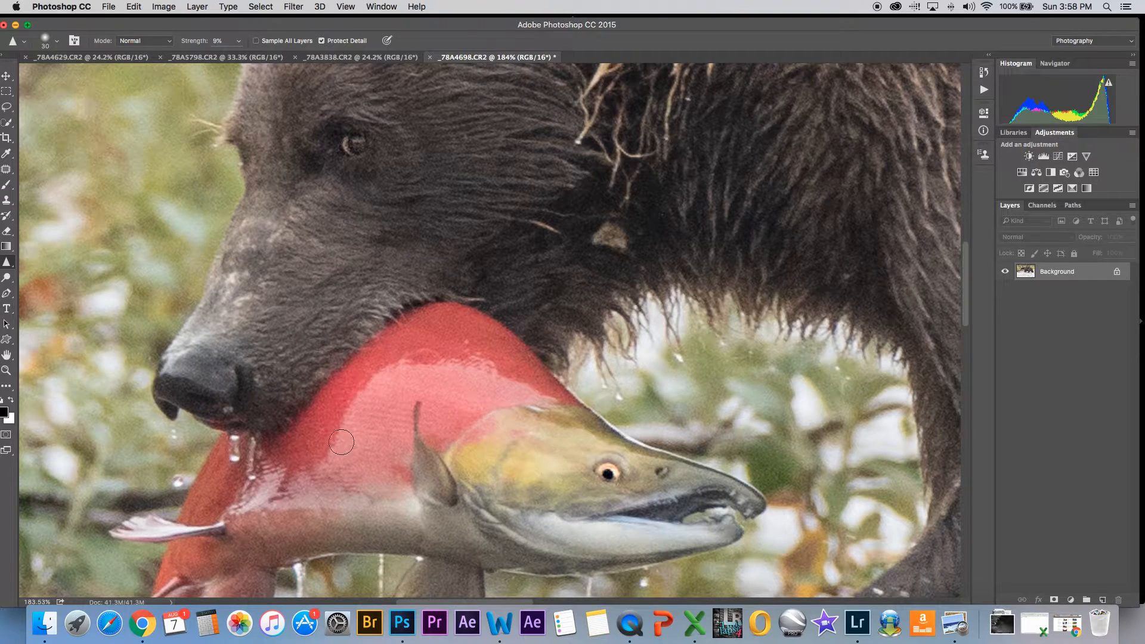
mouse_move(153, 388)
left_mouse_down()
mouse_move(203, 387)
mouse_move(248, 388)
mouse_move(174, 402)
mouse_move(212, 376)
mouse_move(184, 366)
mouse_move(194, 373)
mouse_move(148, 404)
mouse_move(228, 402)
mouse_move(250, 437)
mouse_move(229, 459)
left_mouse_up()
key("super+0")
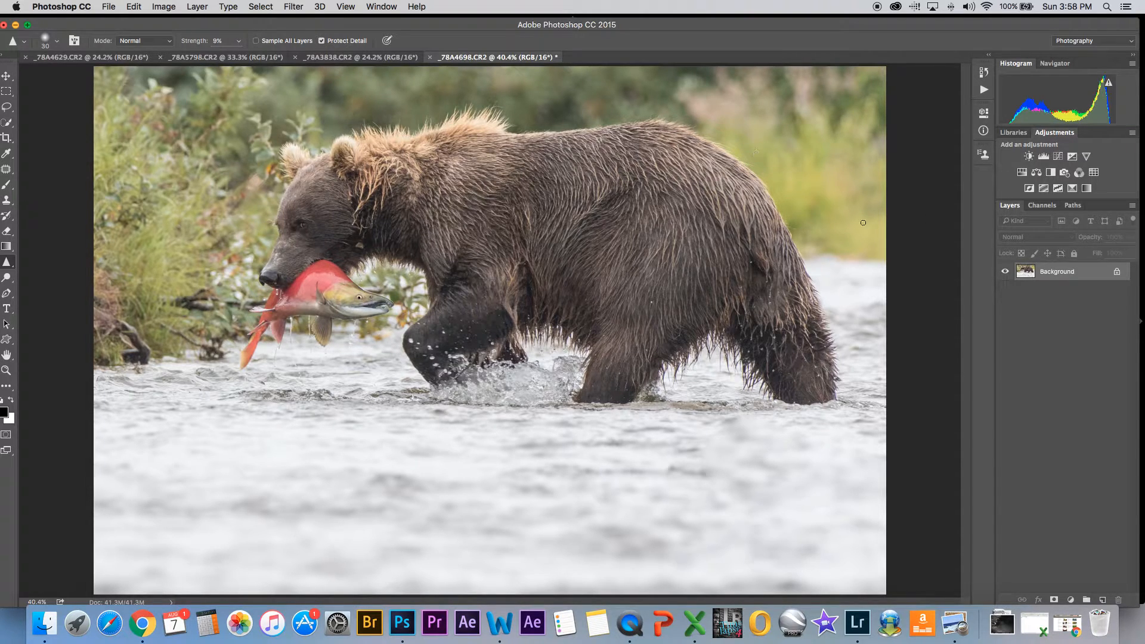
Start the Nik Collection's Viveza 2 filter on the photo and enlarge its window to full screen
left_click(294, 8)
mouse_move(321, 219)
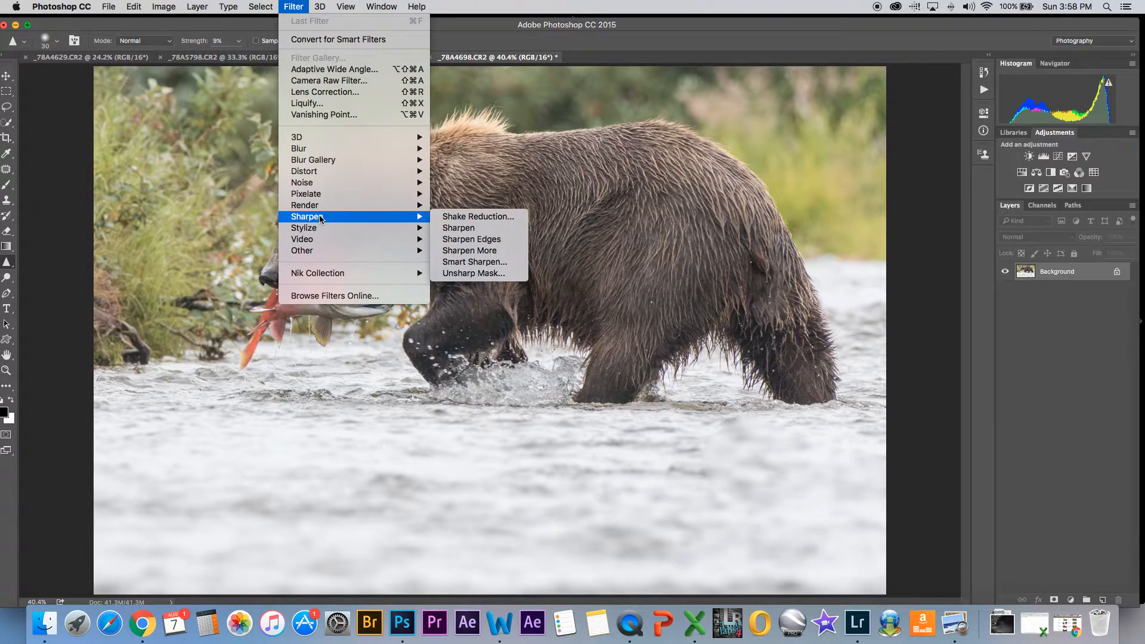
mouse_move(319, 274)
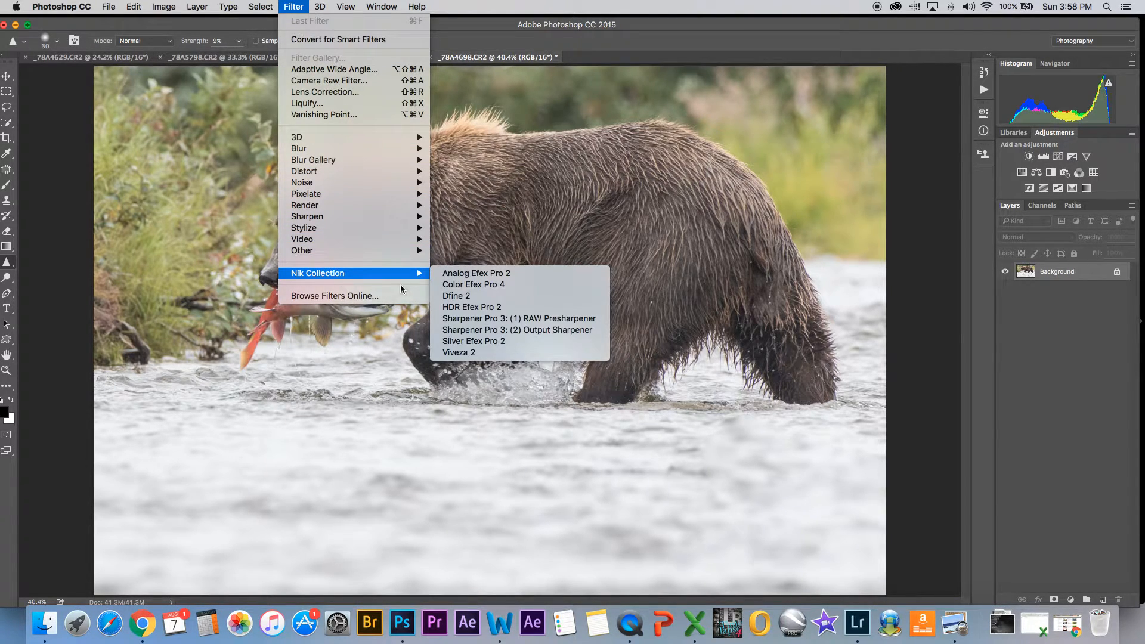
left_click(465, 353)
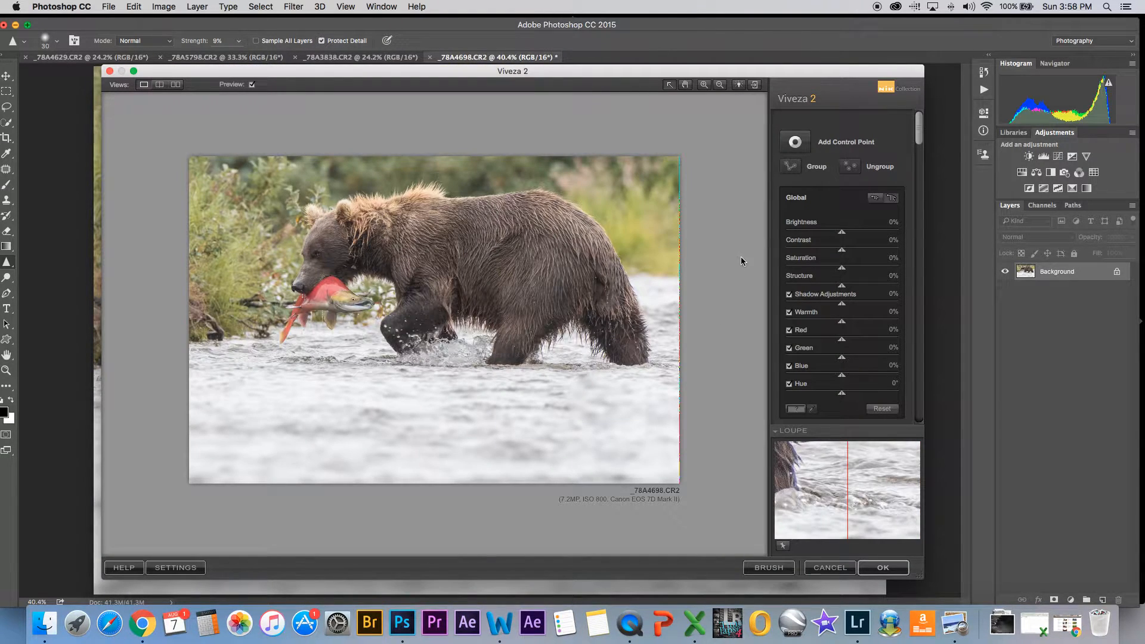
left_click(133, 71)
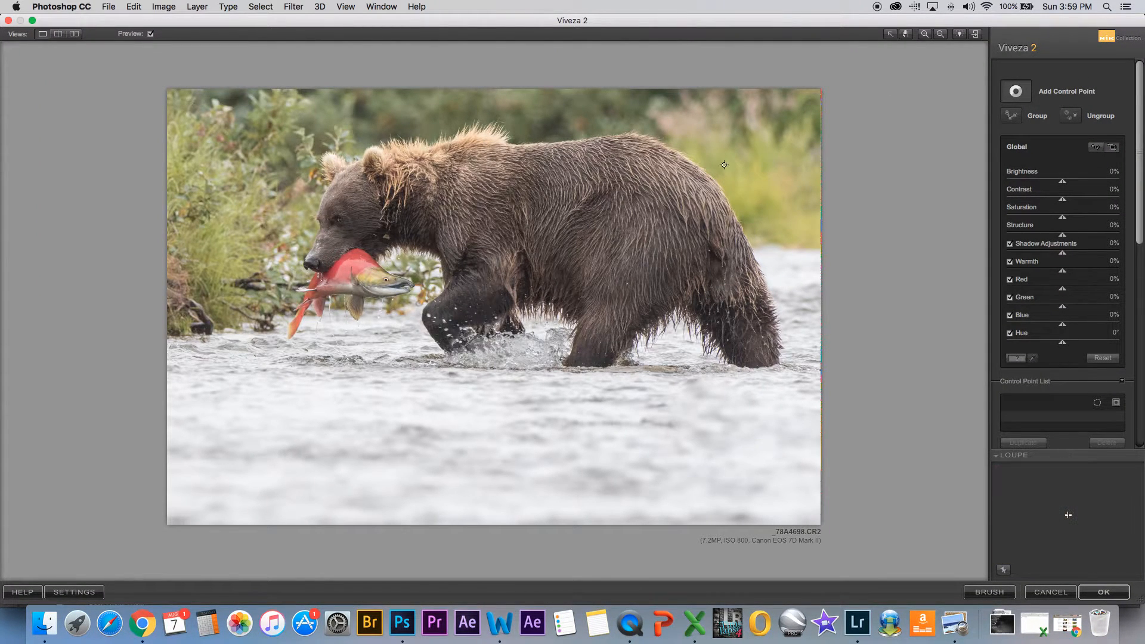
Apply a Viveza control point on the bear's face with 8% size, 4% brightness, 9% saturation and 18% shadow adjustments
left_click(1017, 92)
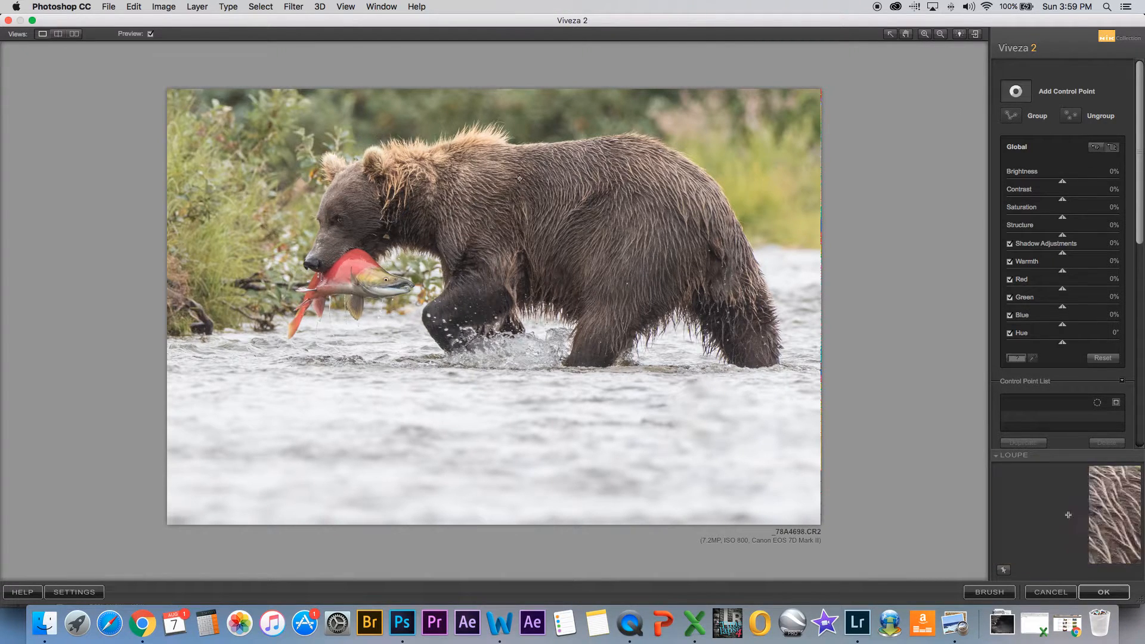
left_click(328, 225)
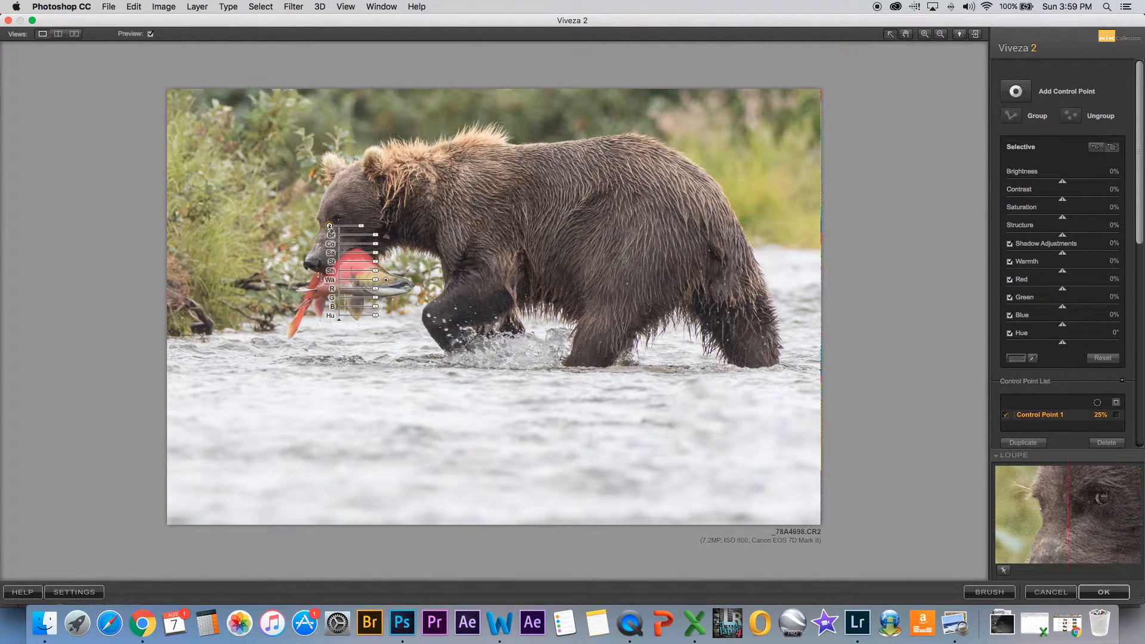
left_click_drag(361, 228, 355, 233)
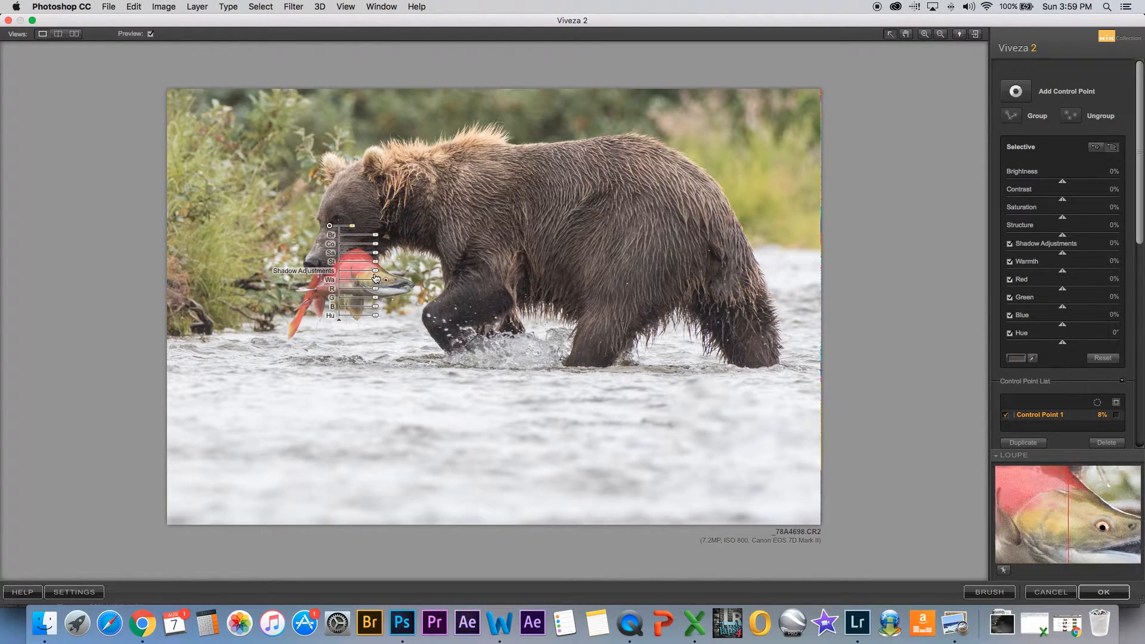
left_click_drag(375, 276, 381, 276)
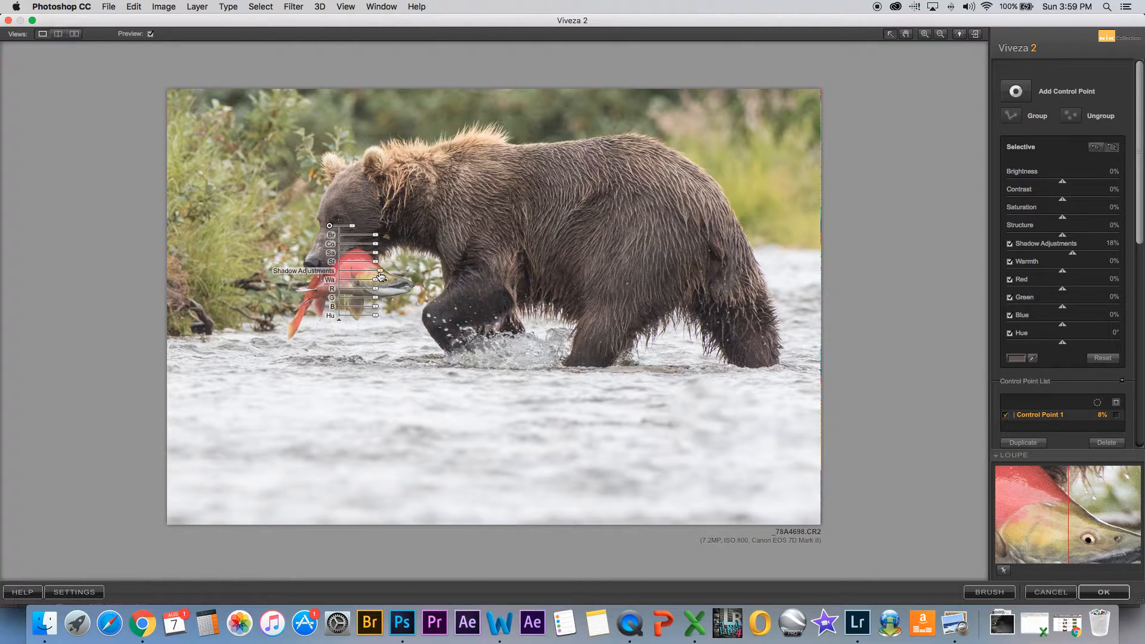
left_click_drag(375, 235, 378, 257)
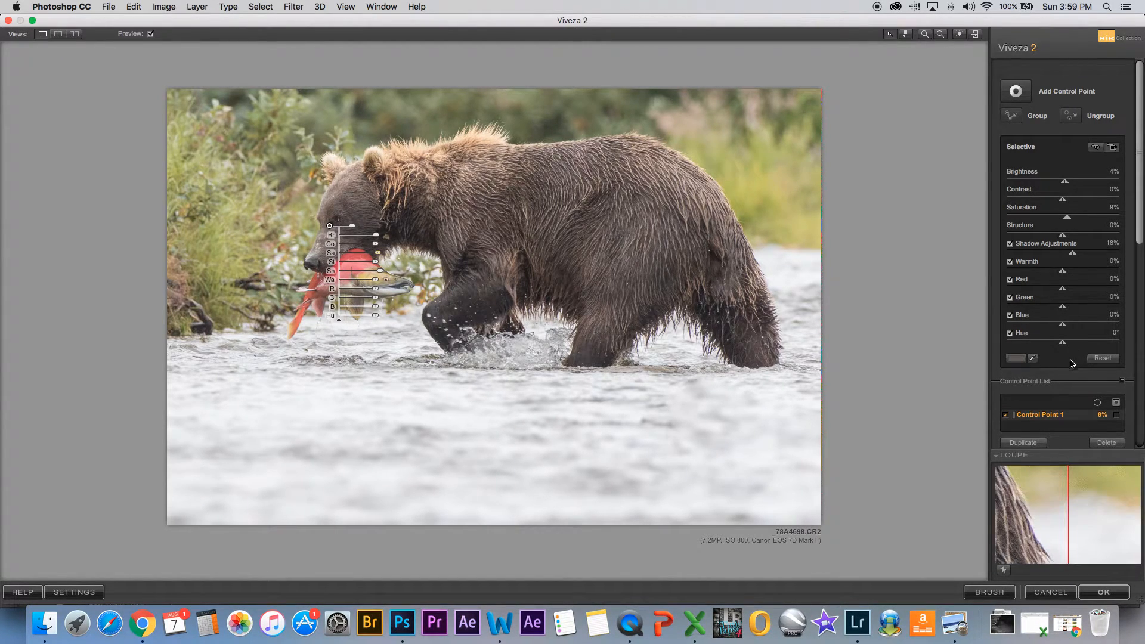
left_click(1100, 592)
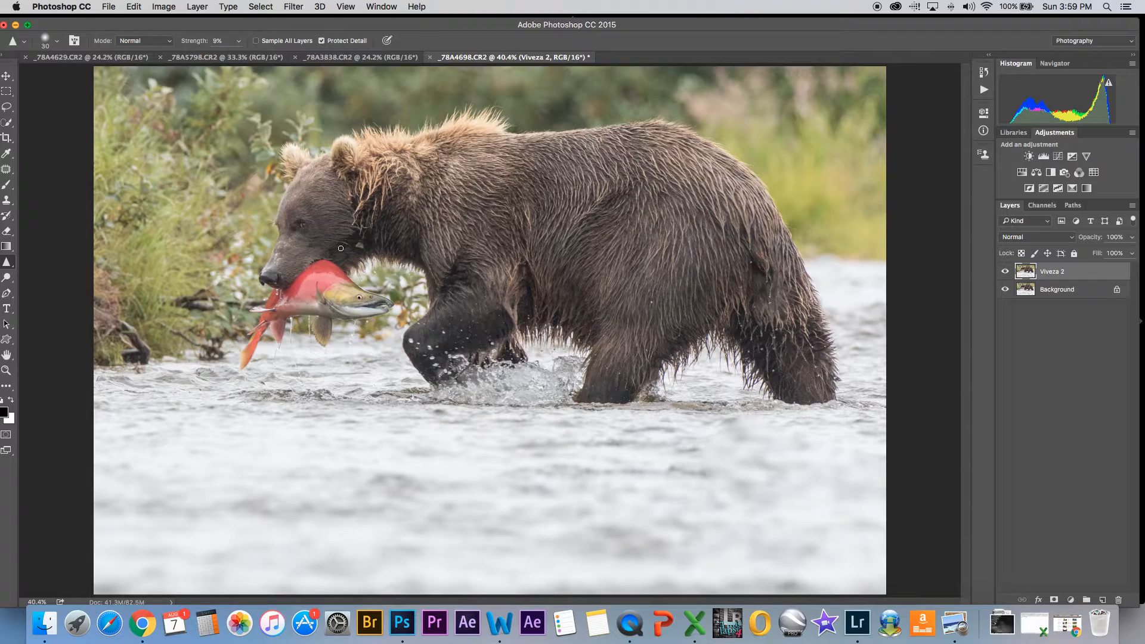
Outline the bear's eye with the Lasso and copy it to a new layer
key("z")
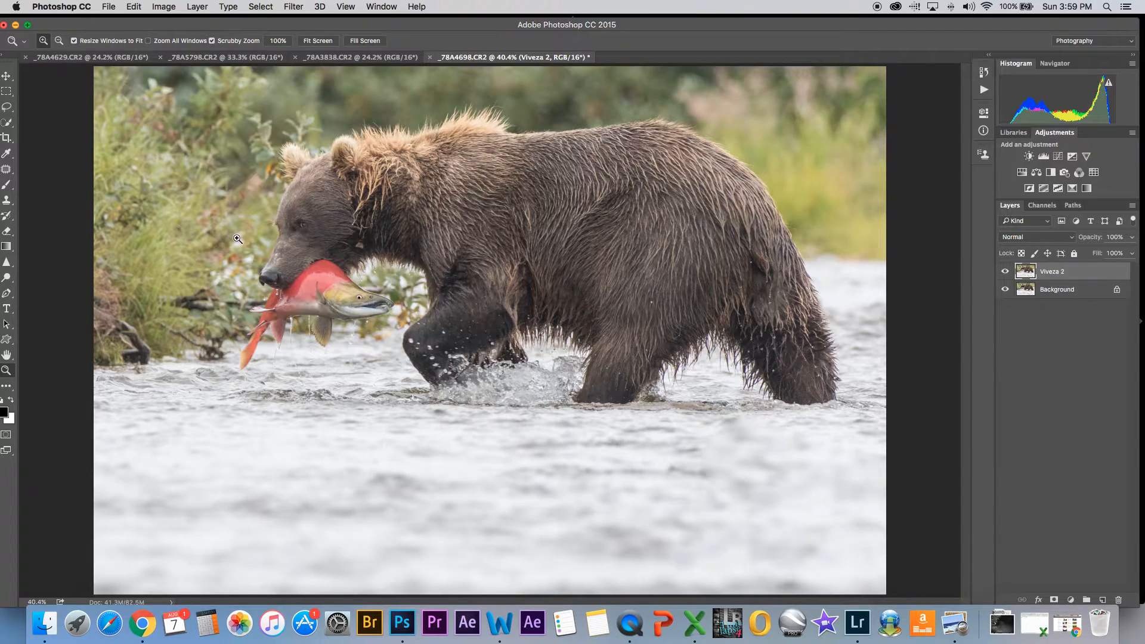
left_click_drag(293, 228, 293, 229)
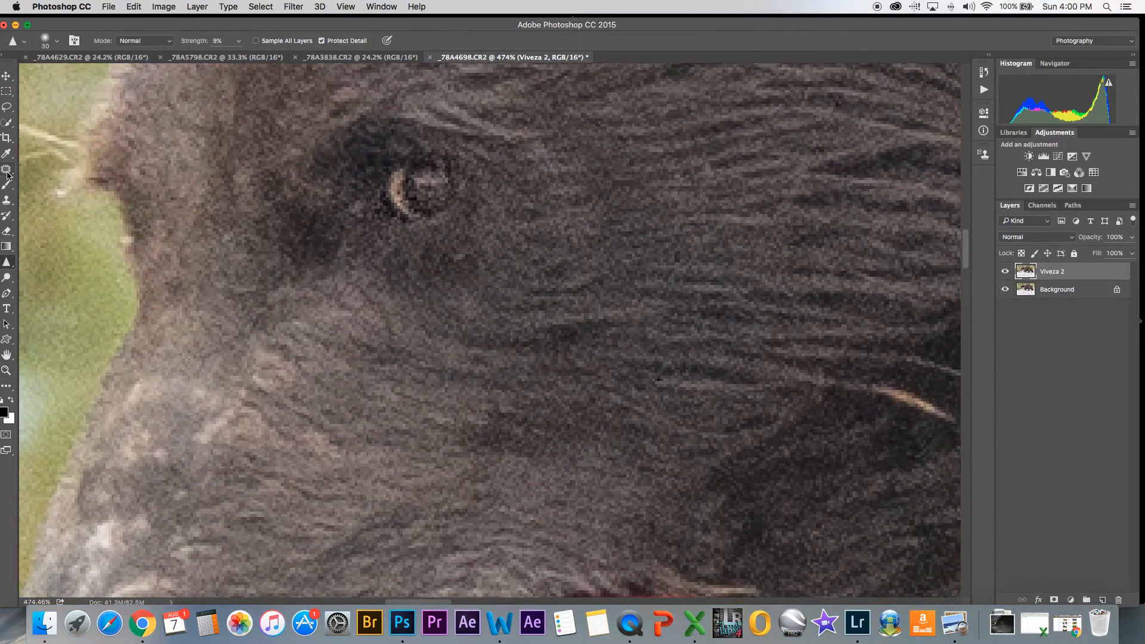
left_click(6, 108)
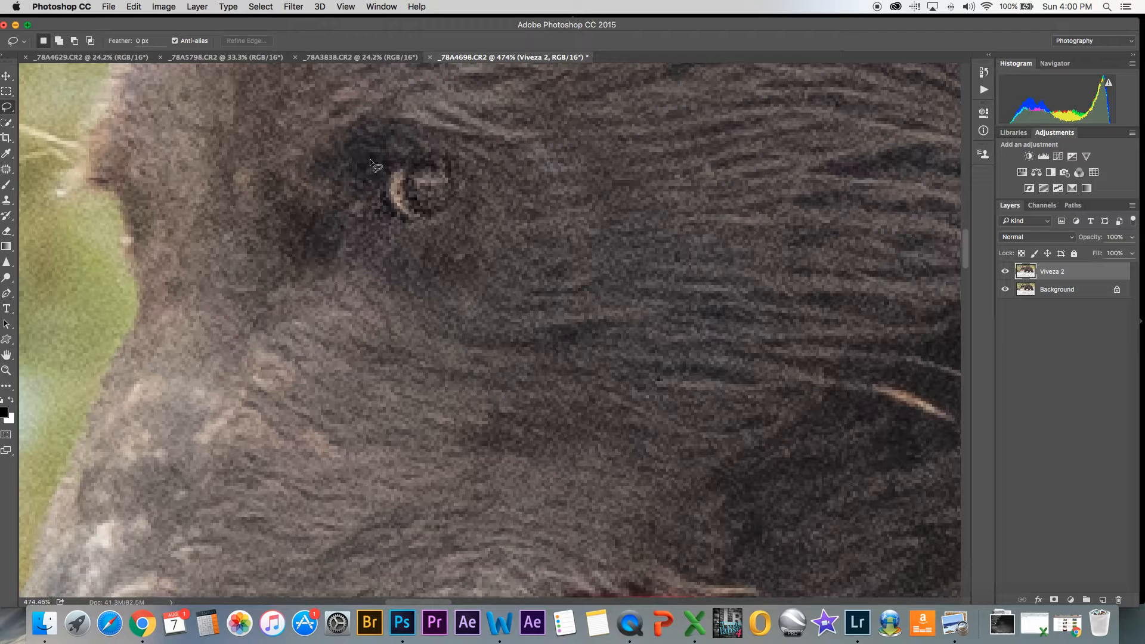
mouse_move(401, 168)
left_mouse_down()
mouse_move(386, 188)
mouse_move(393, 205)
mouse_move(453, 214)
mouse_move(447, 174)
mouse_move(403, 172)
left_mouse_up()
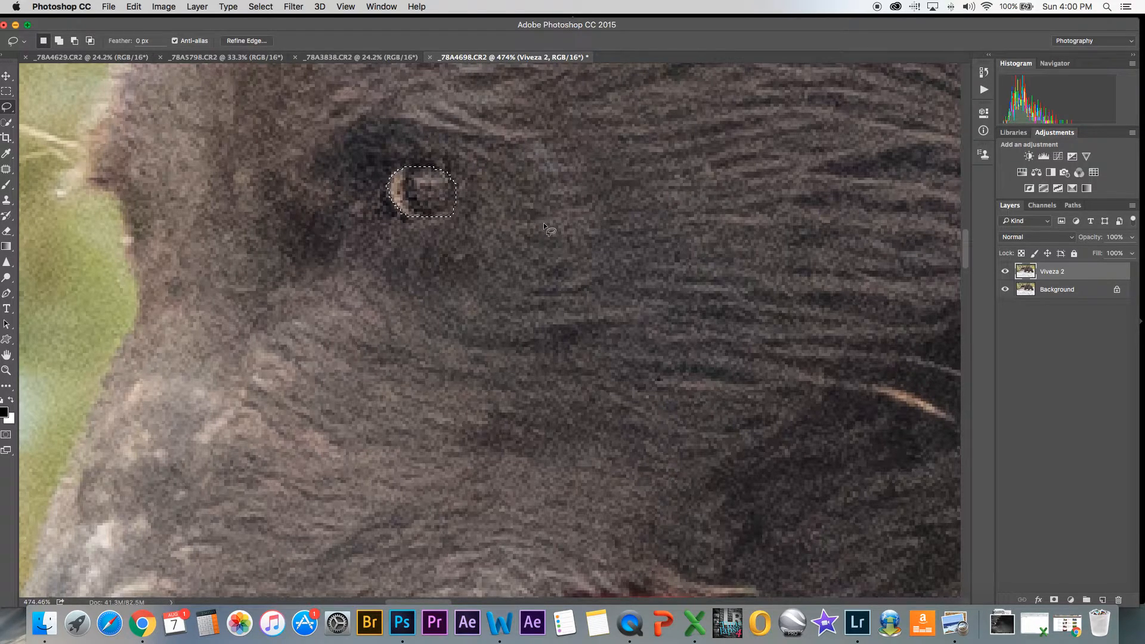
key("super+j")
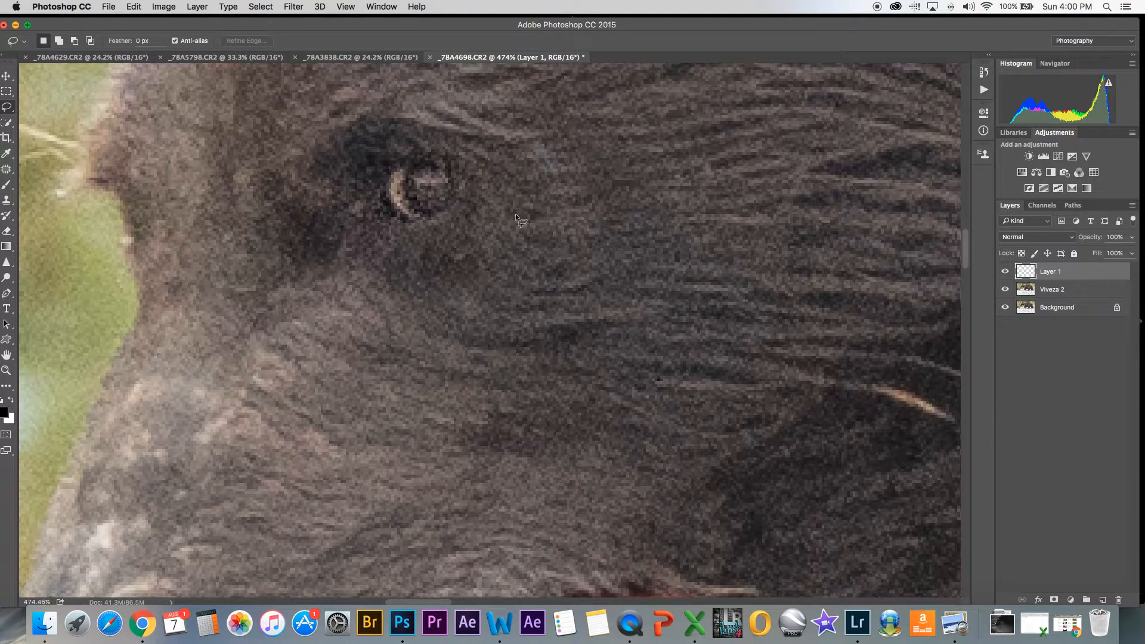
Set the copied eye layer's blend mode to Screen and its opacity to 24%
double_click(1081, 277)
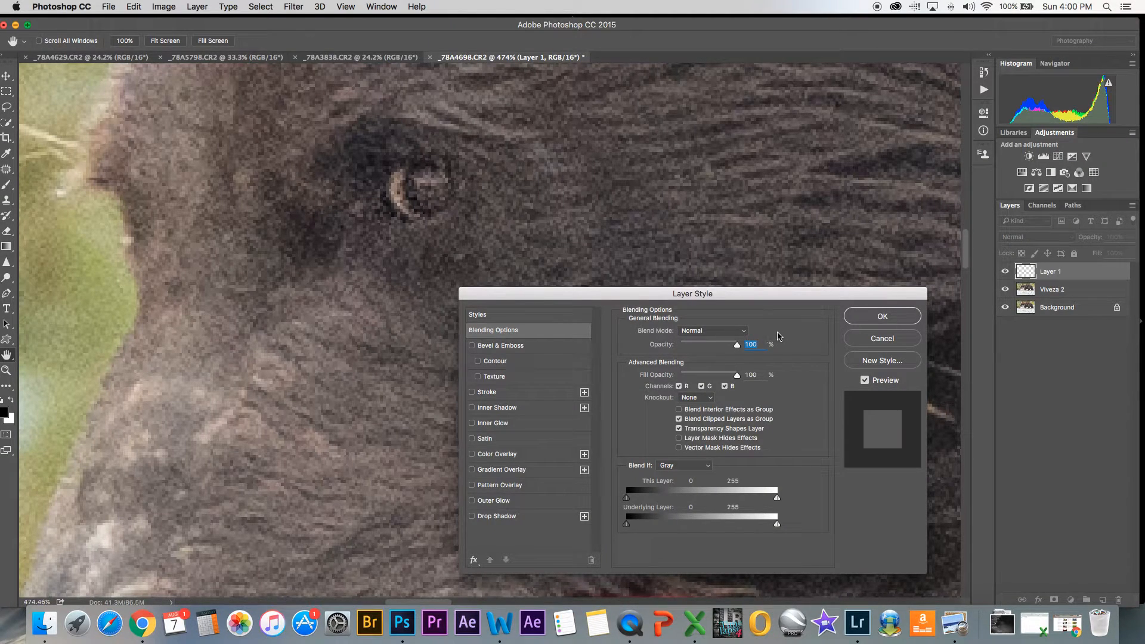
left_click(743, 331)
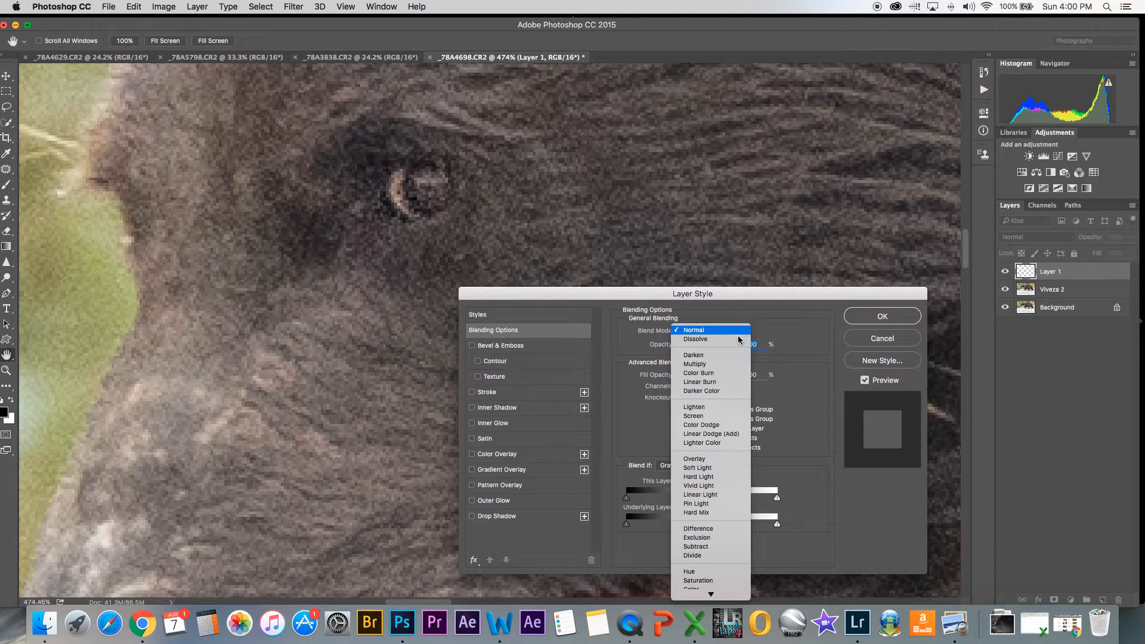
left_click(709, 416)
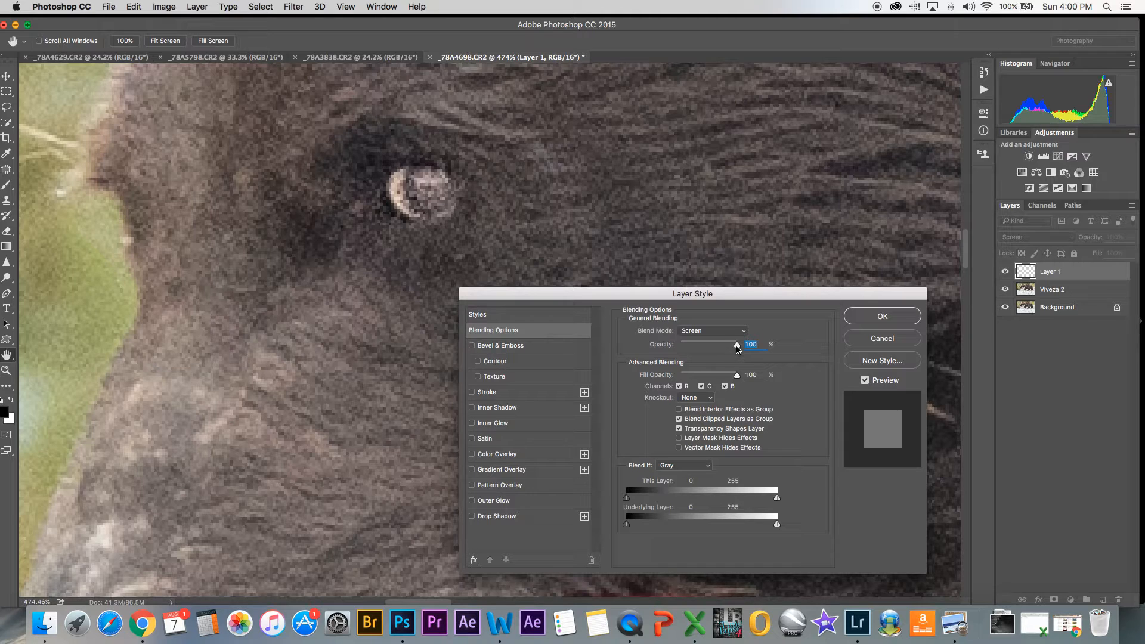
left_click_drag(737, 349, 694, 351)
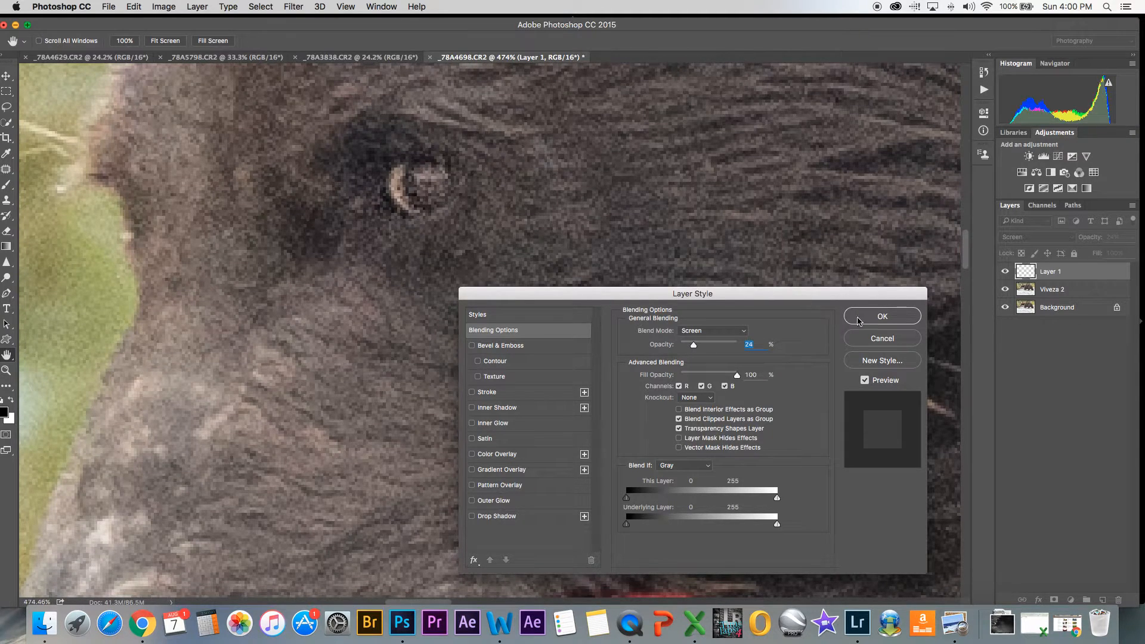
left_click(875, 317)
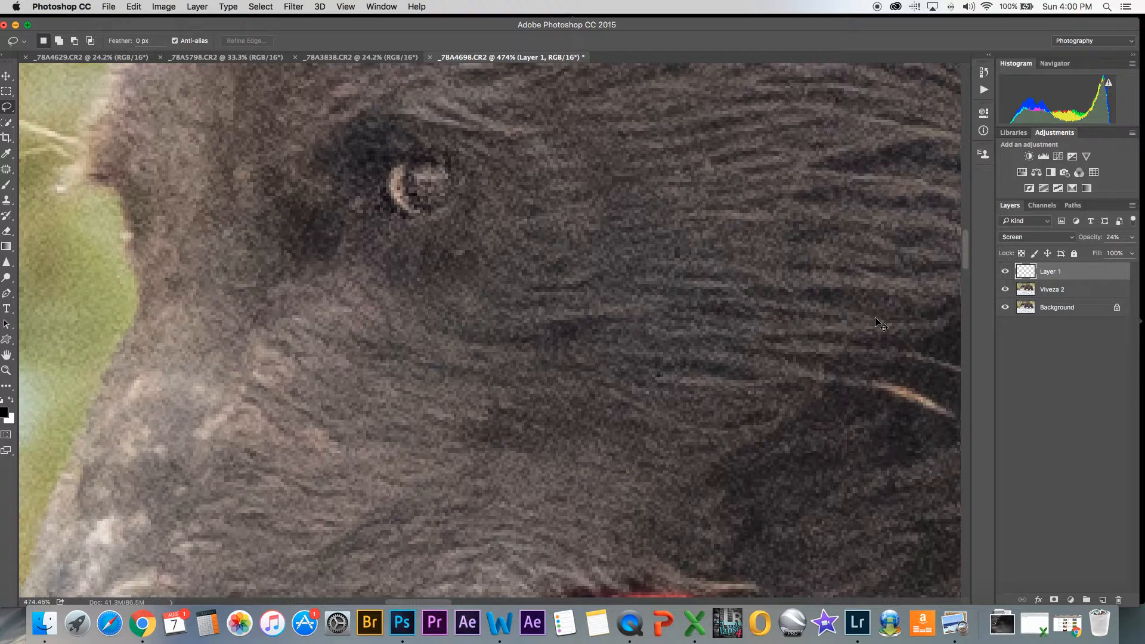
key("super+0")
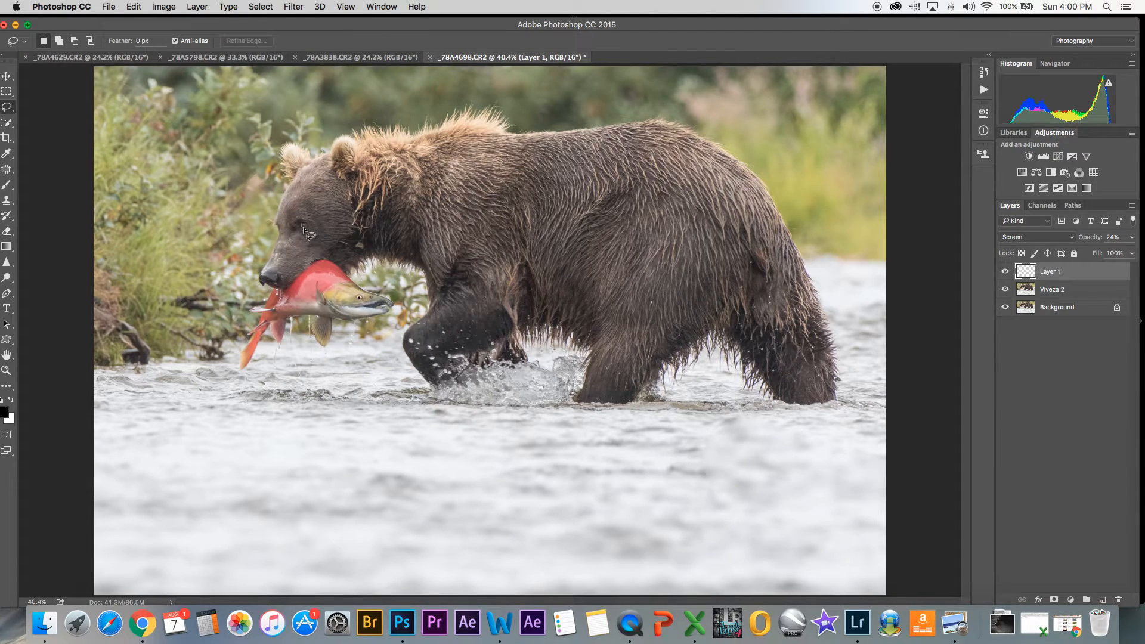
double_click(1051, 272)
key("Return")
Lasso the light crescent in the bear's eye, raise its brightness with Brightness/Contrast, and clear the selection
key("z")
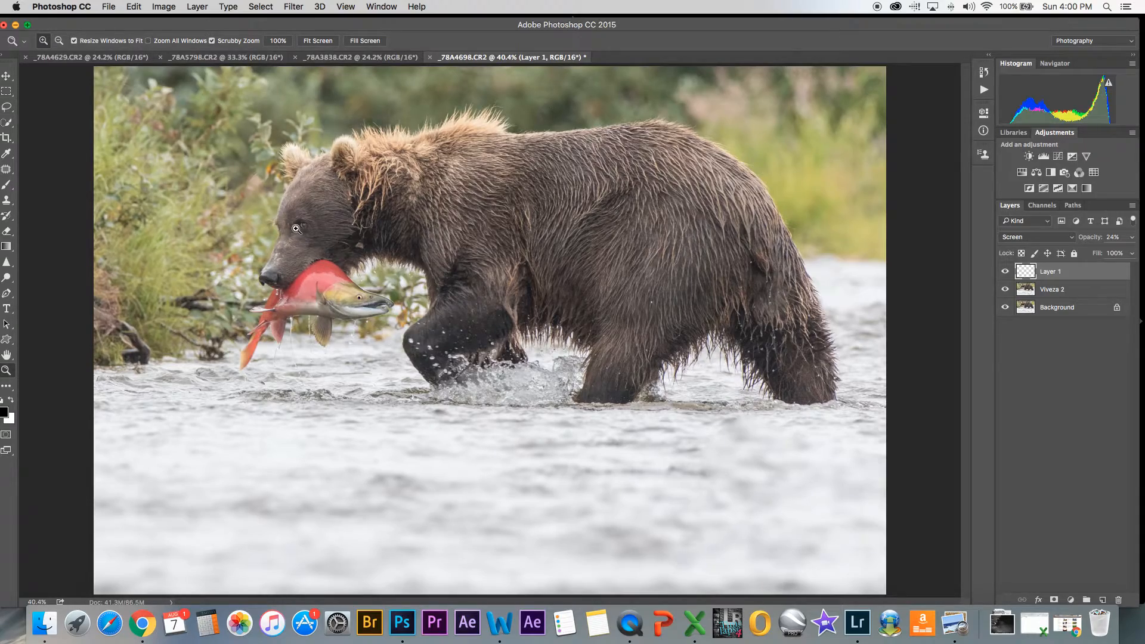
left_click_drag(296, 228, 295, 229)
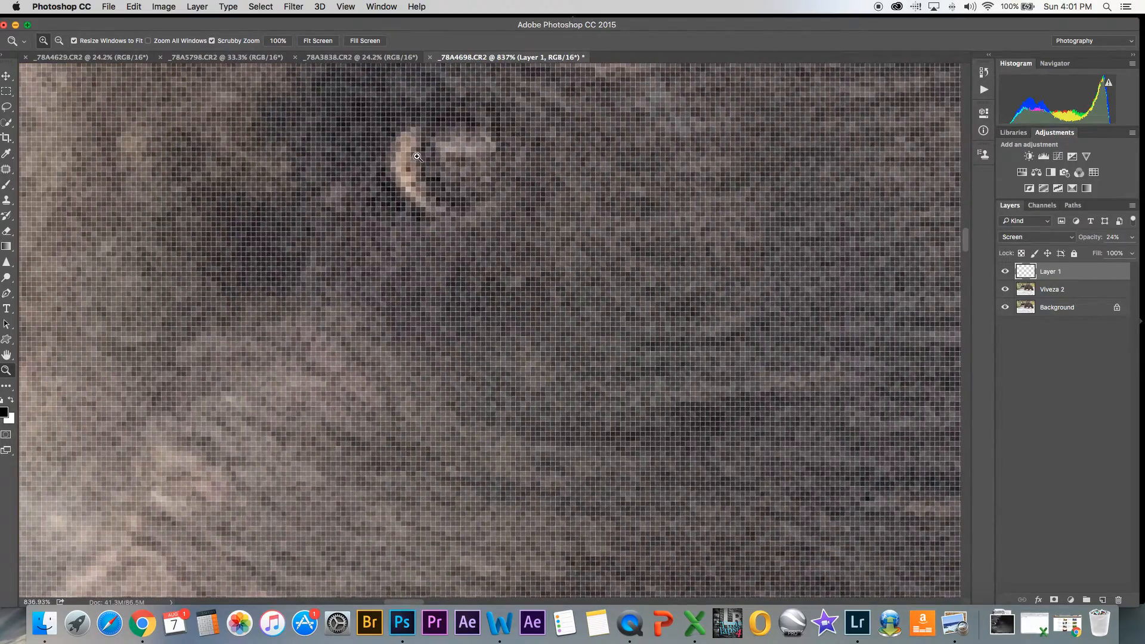
left_click(7, 108)
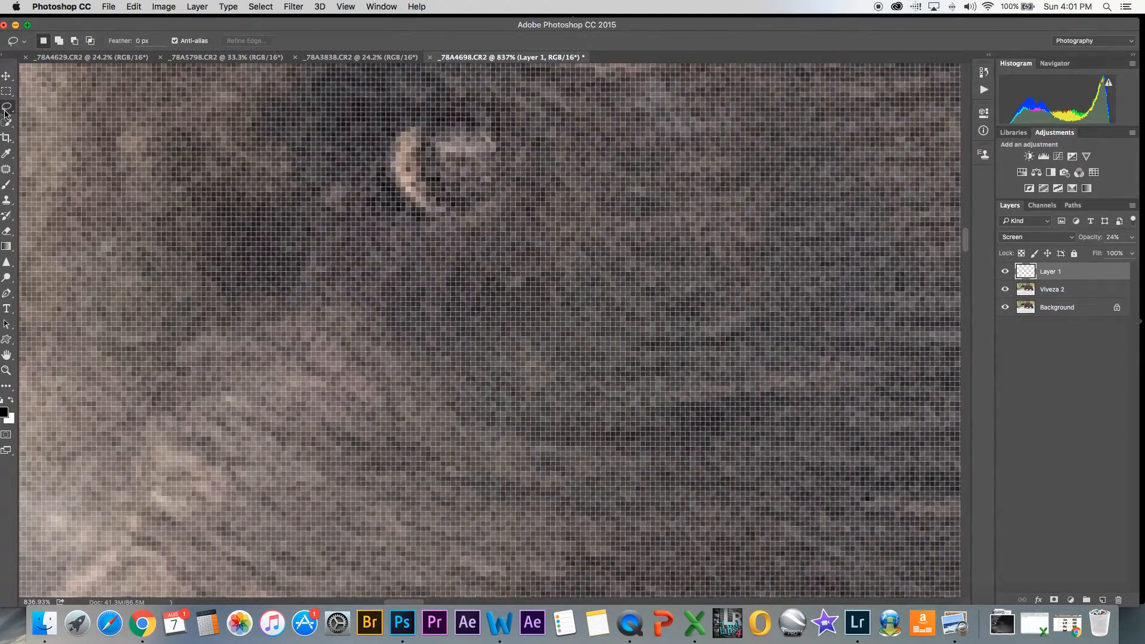
mouse_move(422, 129)
left_mouse_down()
mouse_move(422, 180)
mouse_move(453, 208)
mouse_move(425, 212)
mouse_move(402, 192)
left_mouse_up()
left_click_drag(424, 138, 424, 139)
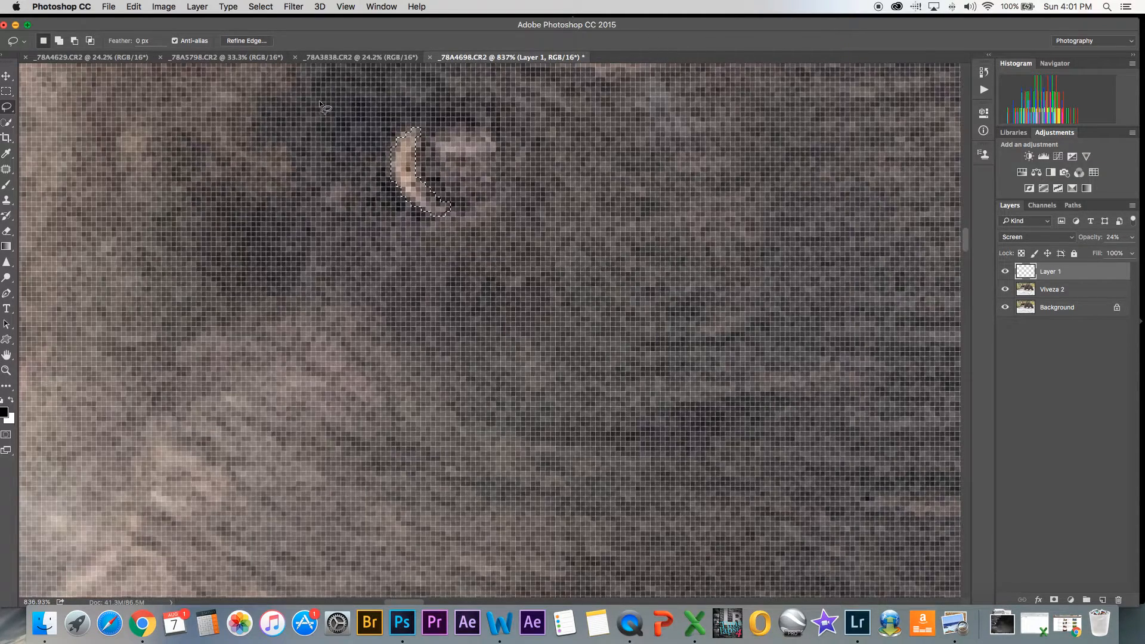
left_click(164, 8)
mouse_move(167, 39)
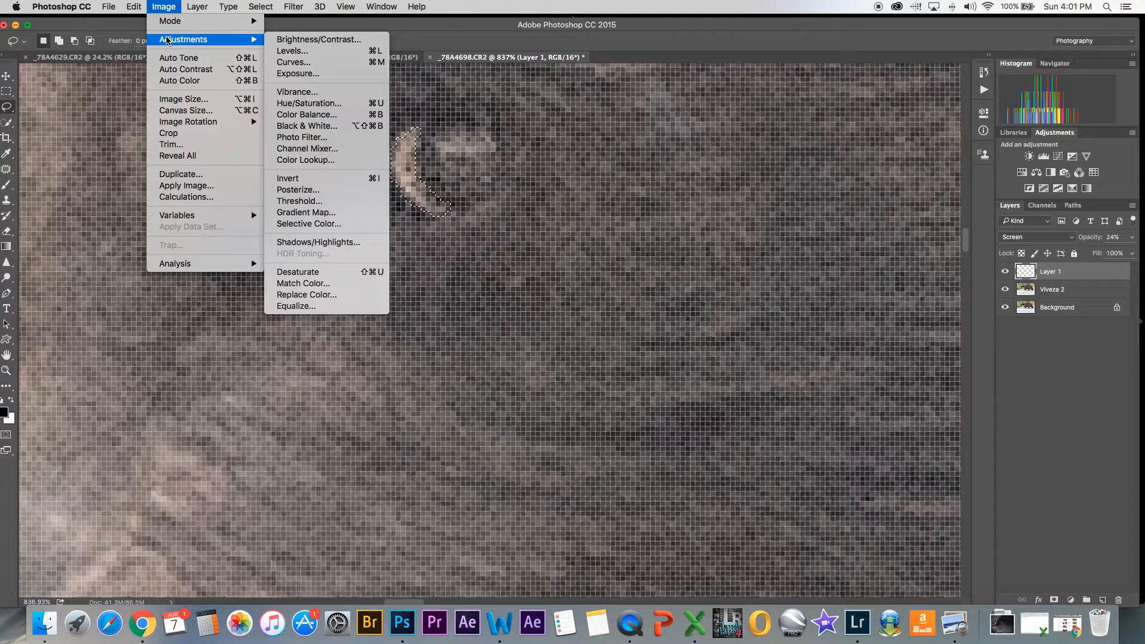
left_click(322, 39)
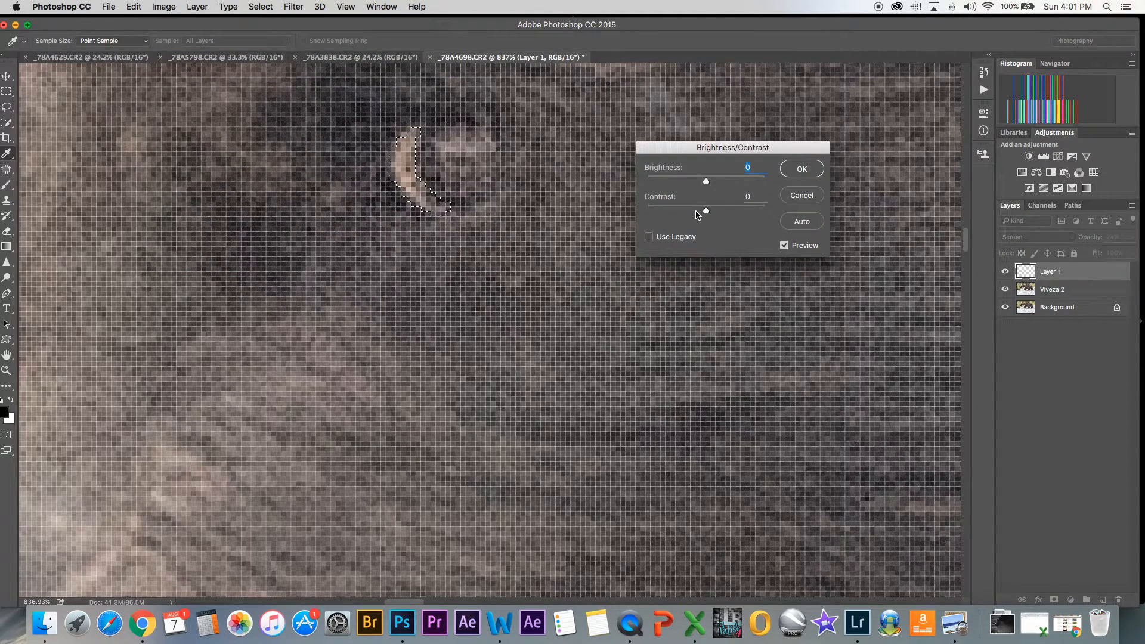
left_click_drag(709, 182, 723, 182)
left_click_drag(728, 182, 735, 183)
left_click(804, 170)
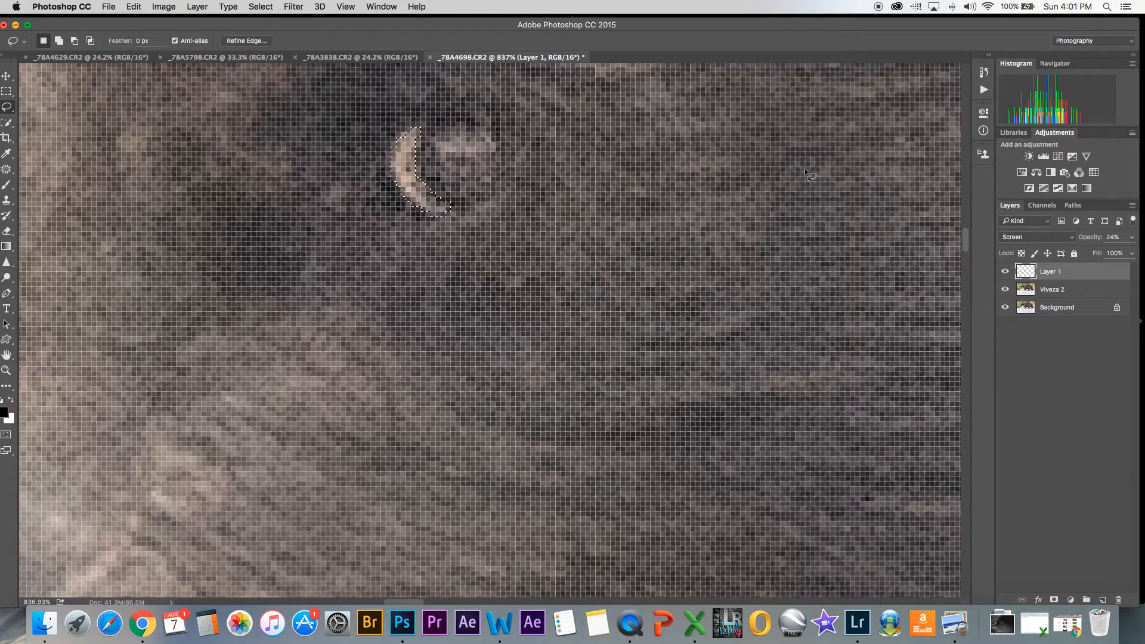
key("super+0")
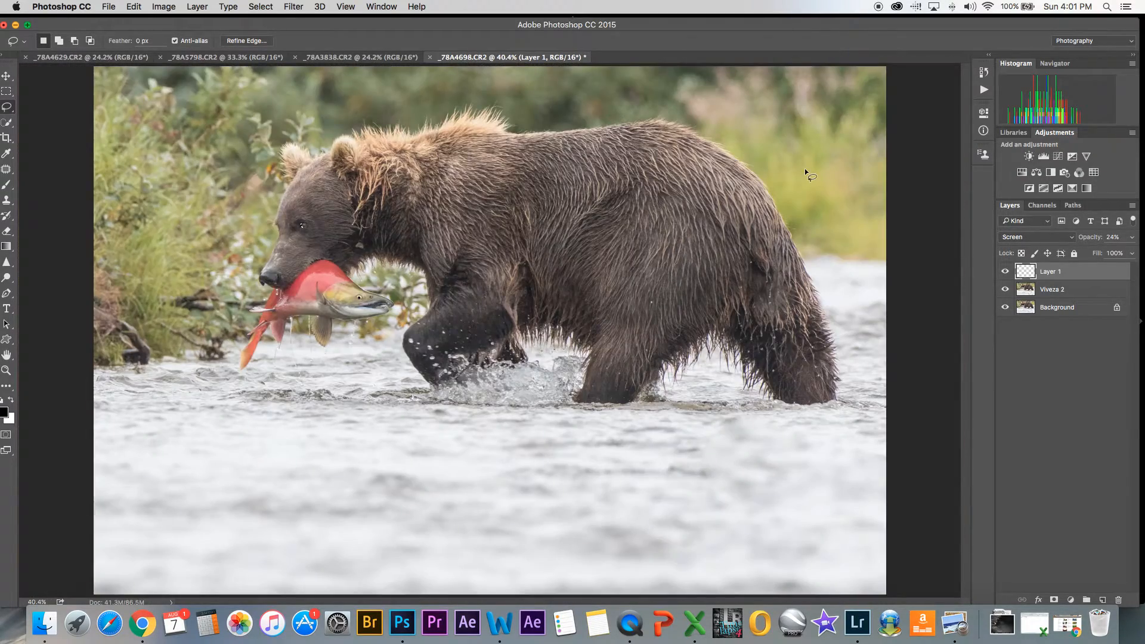
right_click(315, 167)
left_click(332, 173)
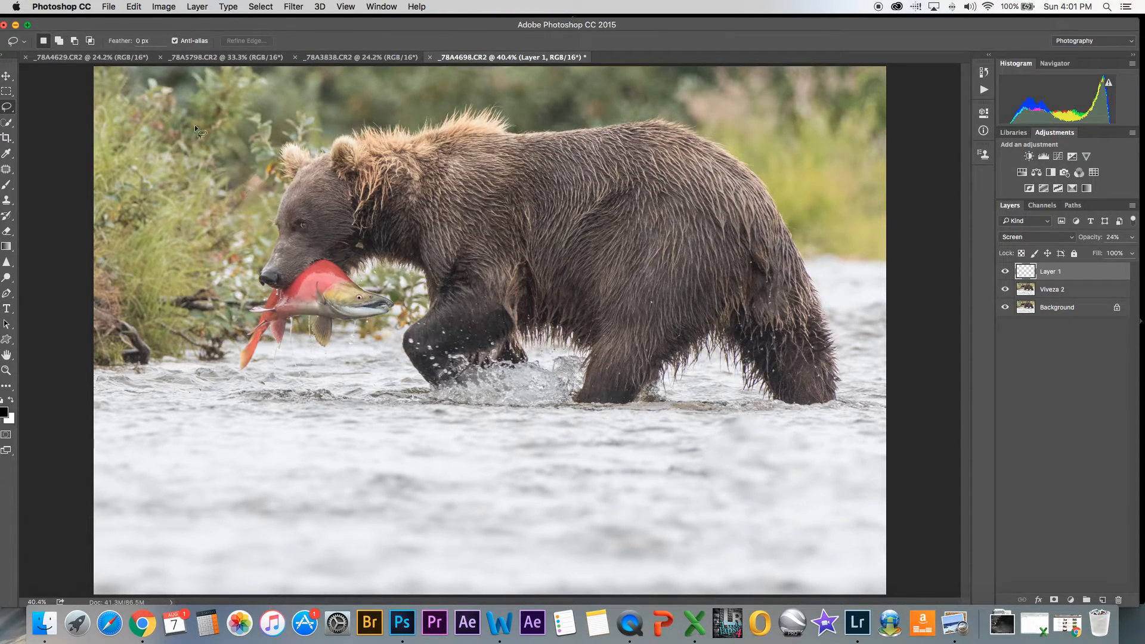
Switch to the _78A4629.CR2 image and sharpen the bear's eyes with the Sharpen tool at 9% strength
left_click(91, 58)
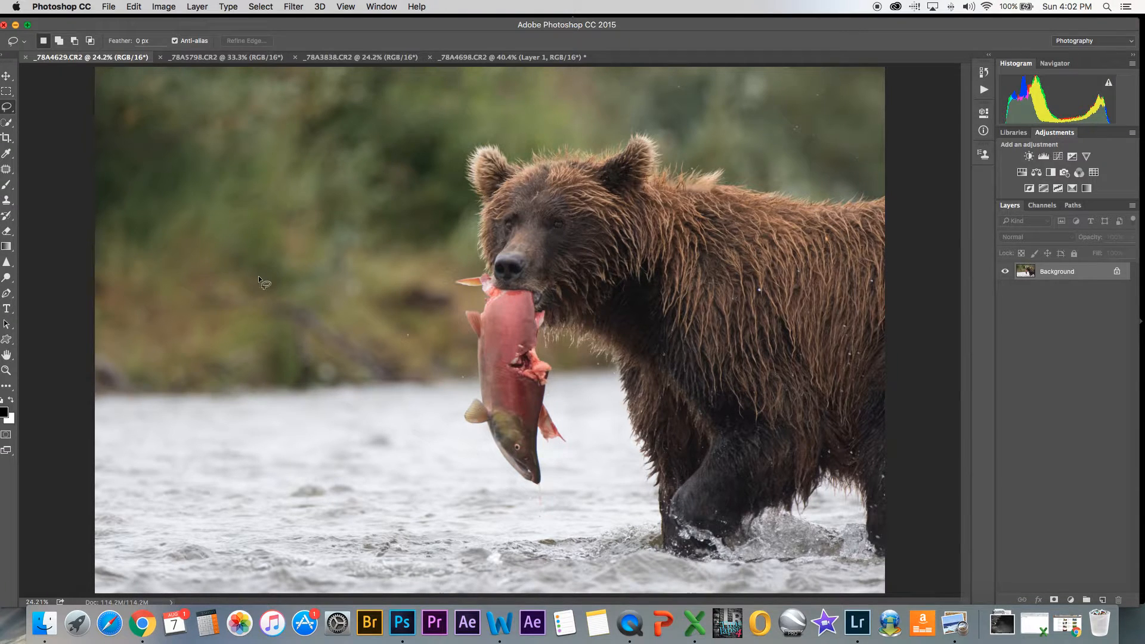
left_click(6, 262)
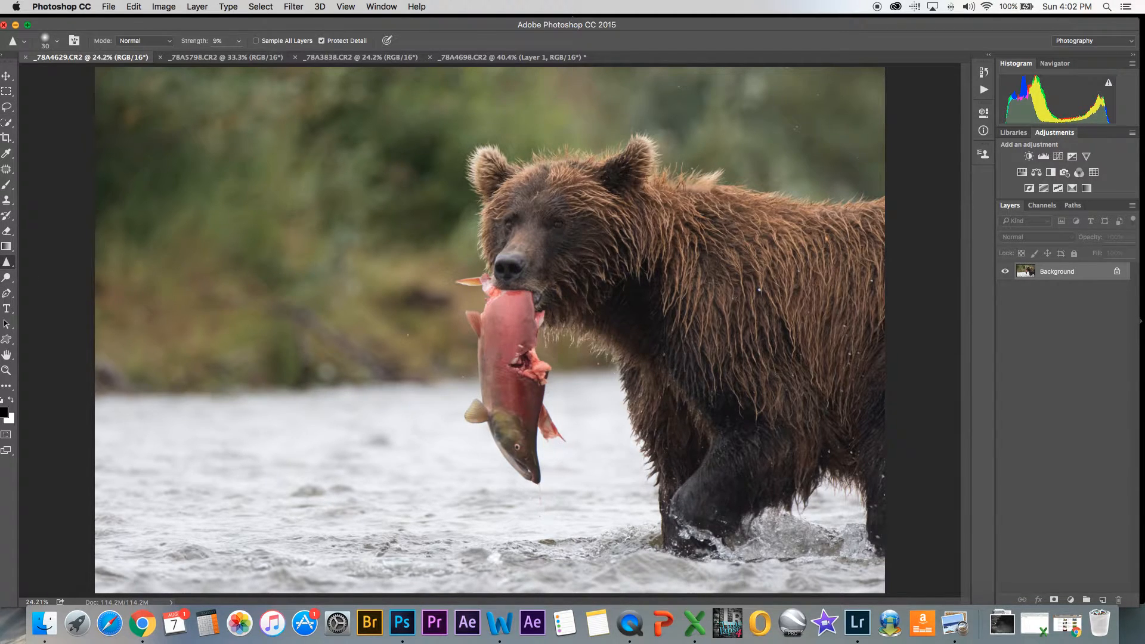
key("z")
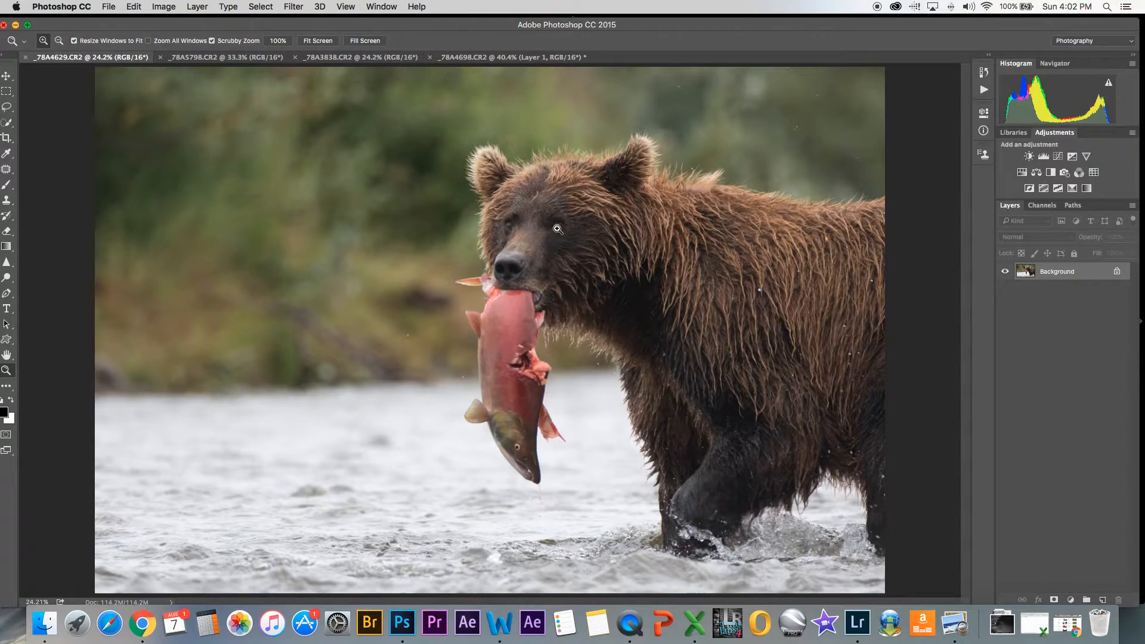
mouse_move(557, 228)
left_mouse_down()
mouse_move(587, 193)
mouse_move(611, 198)
mouse_move(542, 194)
mouse_move(644, 197)
mouse_move(570, 195)
mouse_move(533, 208)
mouse_move(560, 197)
mouse_move(575, 198)
mouse_move(542, 208)
mouse_move(595, 209)
left_mouse_up()
mouse_move(203, 207)
left_mouse_down()
mouse_move(263, 202)
mouse_move(220, 212)
mouse_move(254, 211)
mouse_move(229, 201)
mouse_move(242, 200)
mouse_move(250, 217)
mouse_move(186, 232)
mouse_move(232, 209)
mouse_move(256, 212)
mouse_move(224, 217)
mouse_move(269, 221)
left_mouse_up()
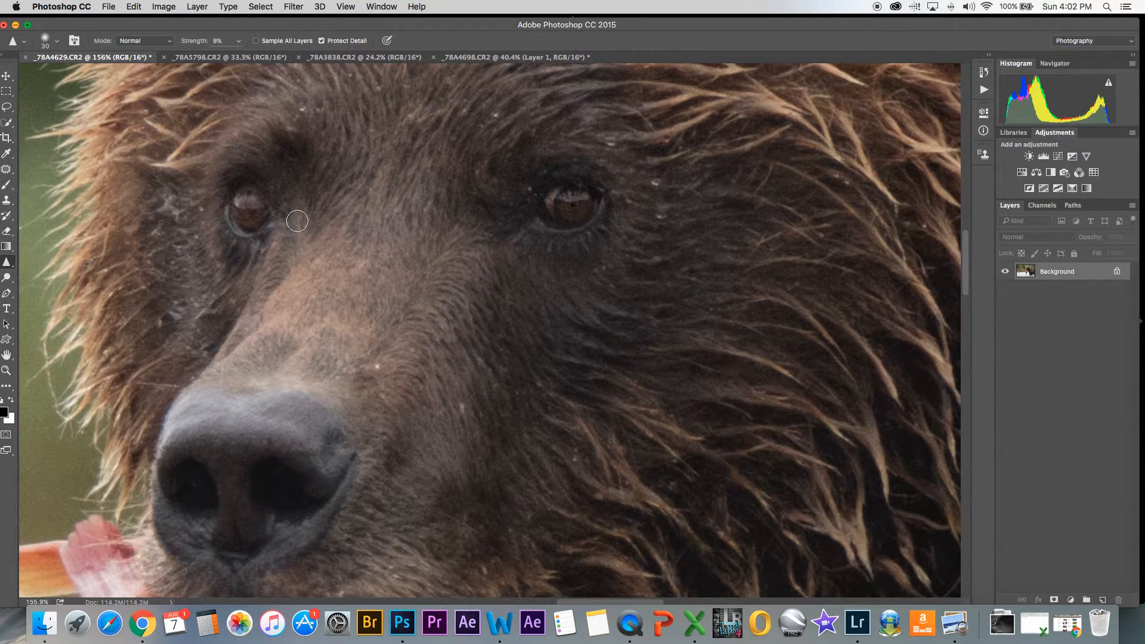
key("super+0")
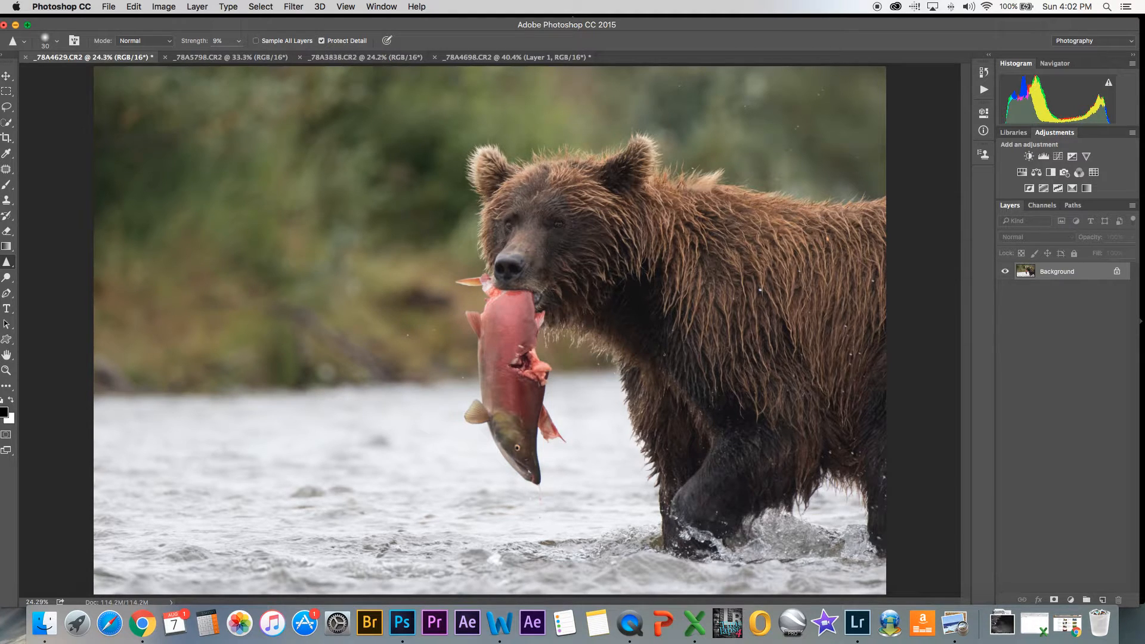
Open the image in Color Efex Pro 4 with a single-image preview and place the Darken / Lighten Center effect's center on the bear's face
left_click(296, 7)
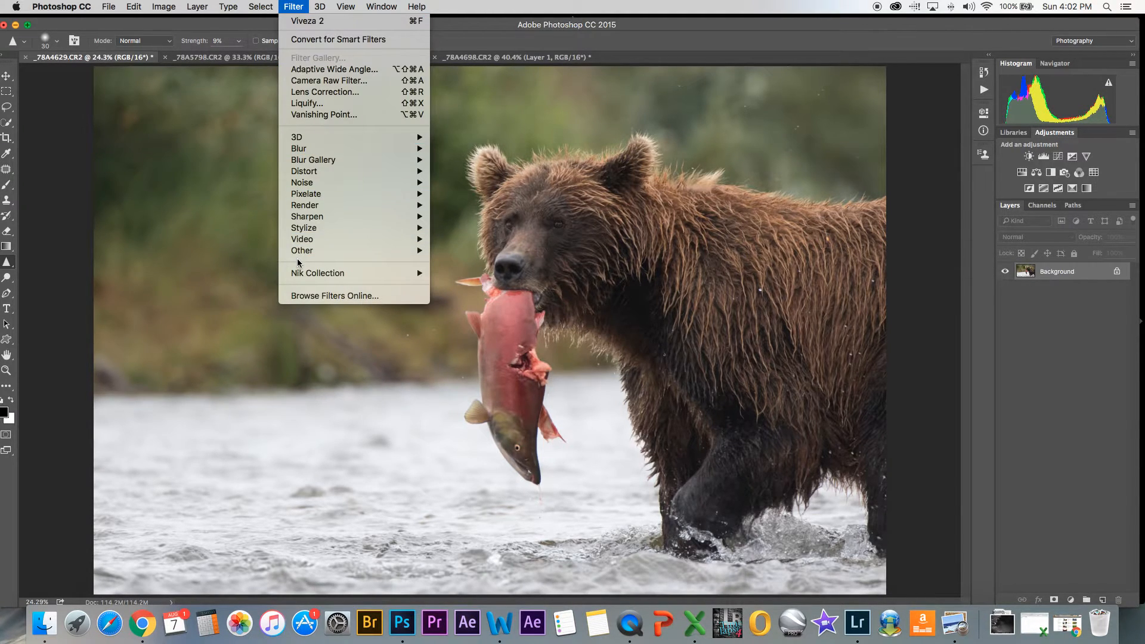
mouse_move(299, 273)
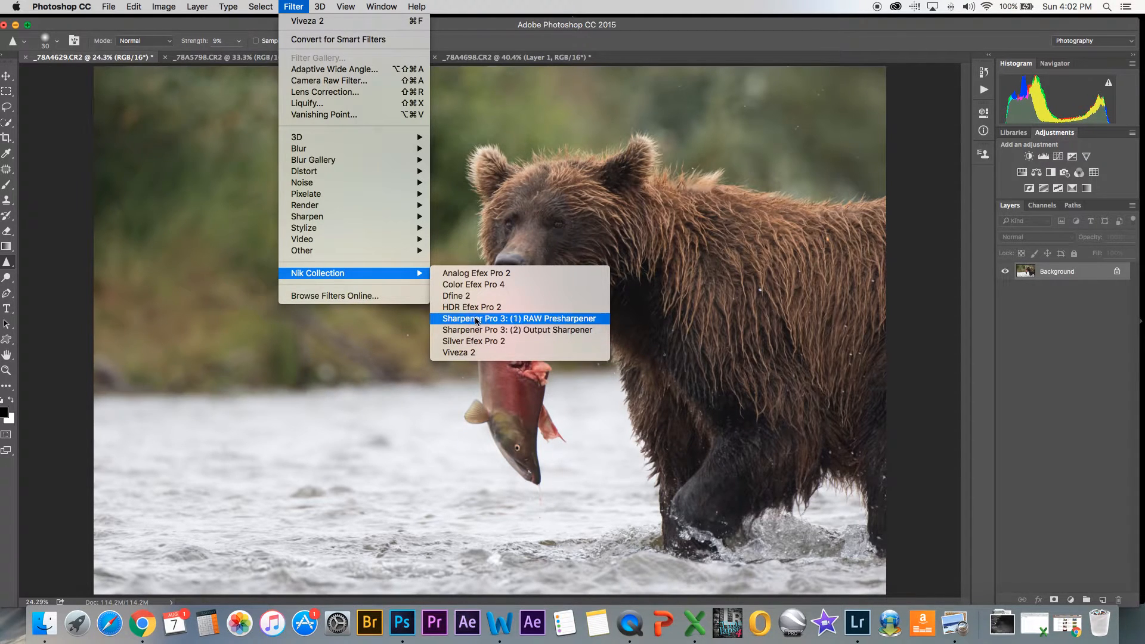
left_click(475, 291)
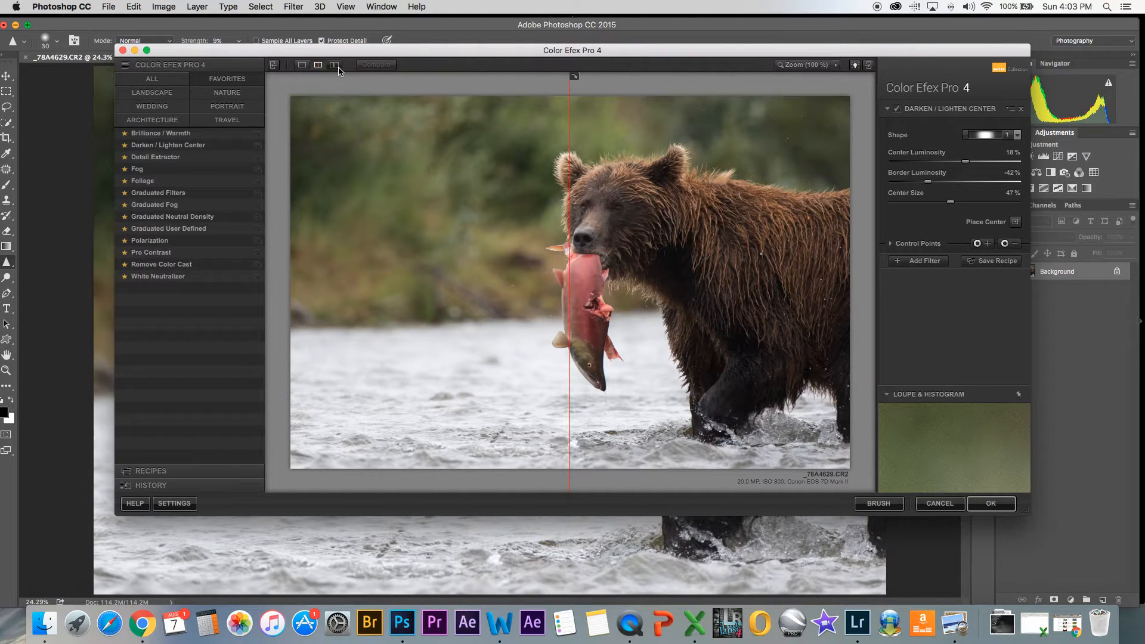
left_click(301, 65)
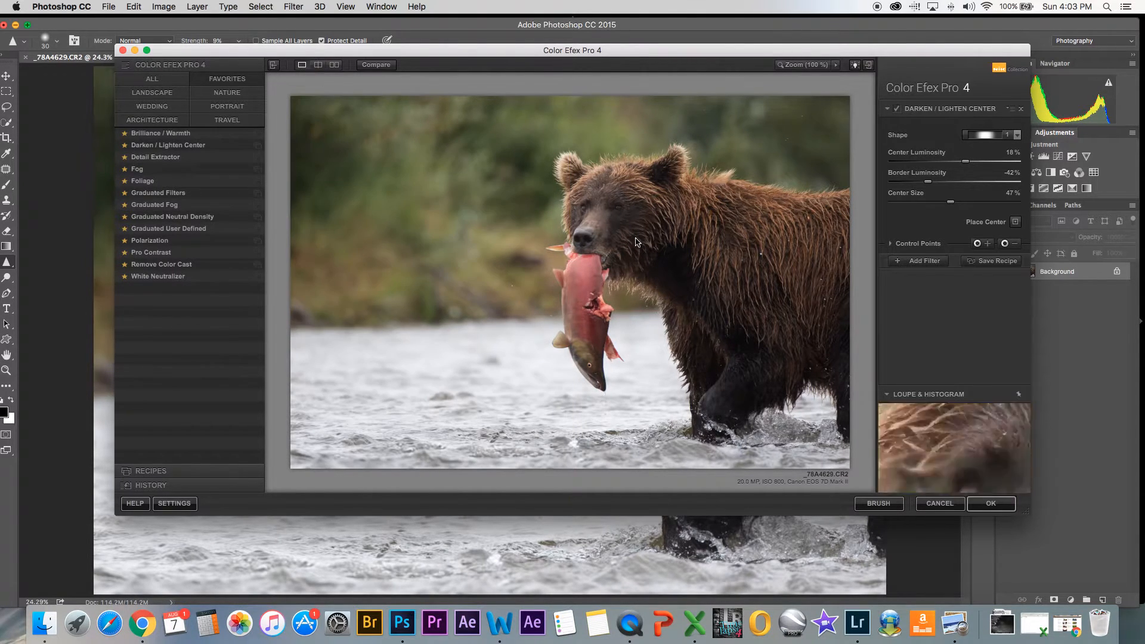
left_click(1016, 225)
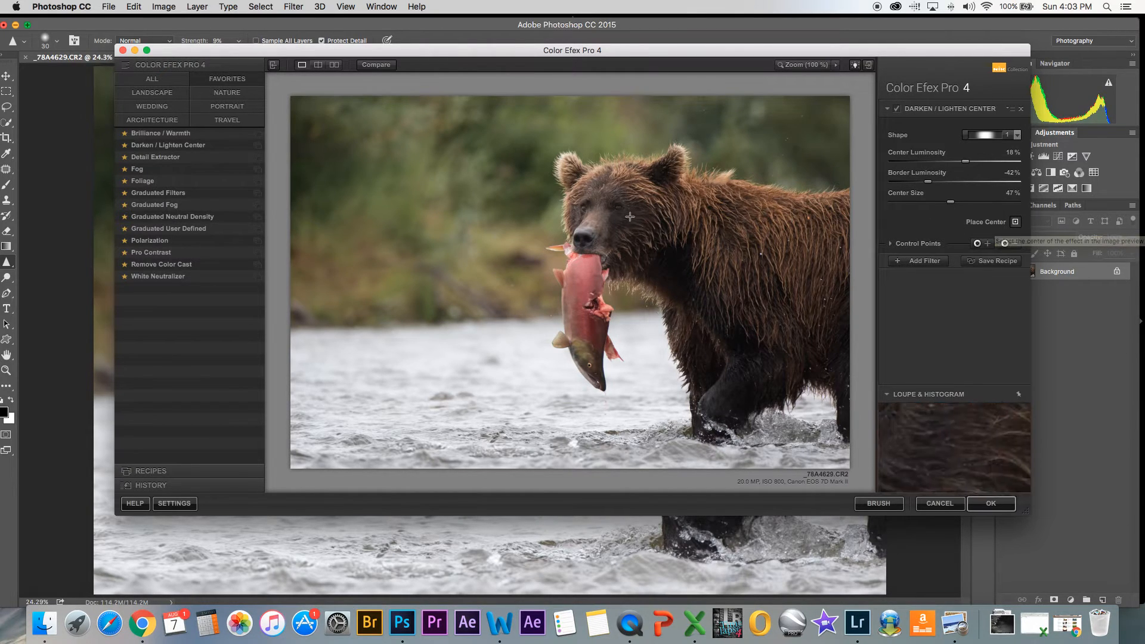
left_click(598, 209)
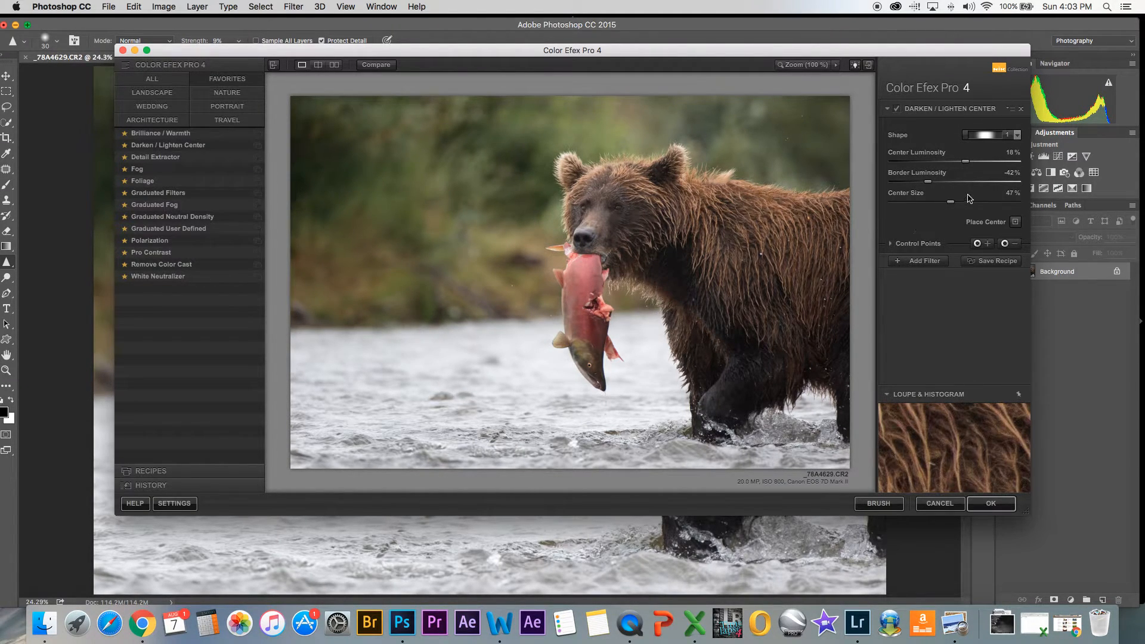
Set the center luminosity to 21% and border luminosity to -41%, and apply the Darken / Lighten Center filter
left_click_drag(930, 185, 940, 187)
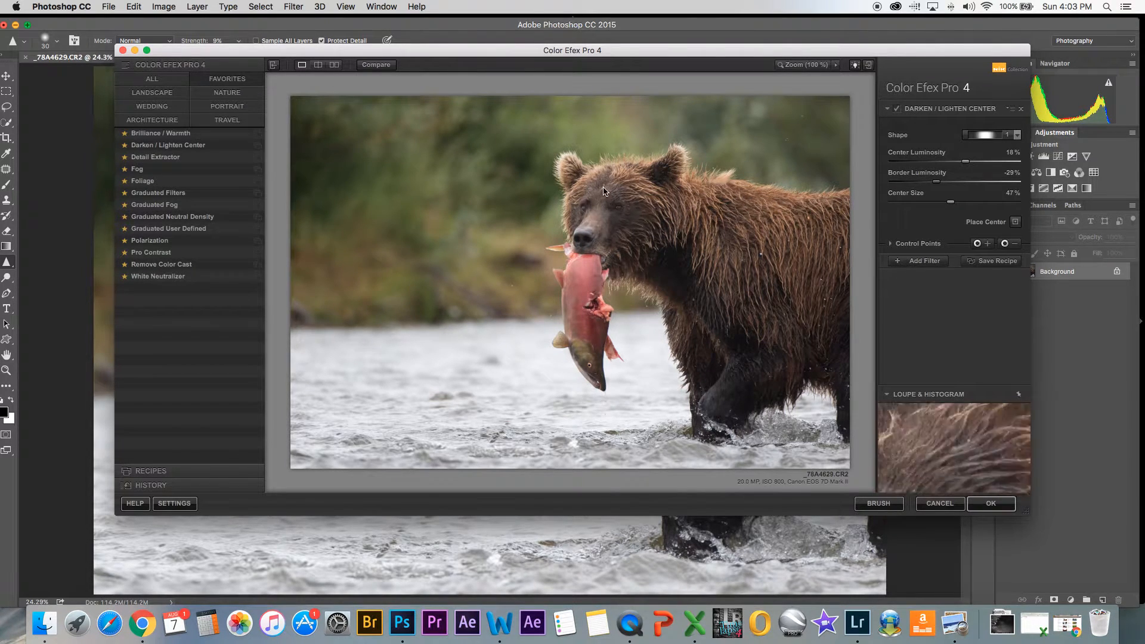
mouse_move(970, 166)
left_mouse_down()
mouse_move(983, 165)
mouse_move(970, 165)
left_mouse_up()
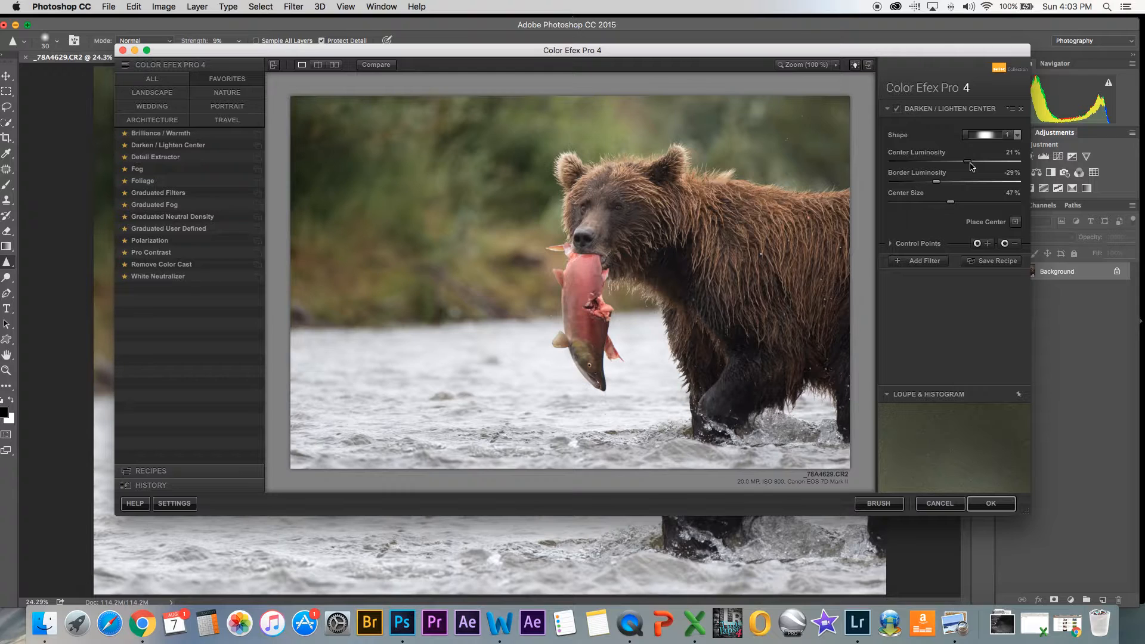
left_click_drag(935, 185, 931, 186)
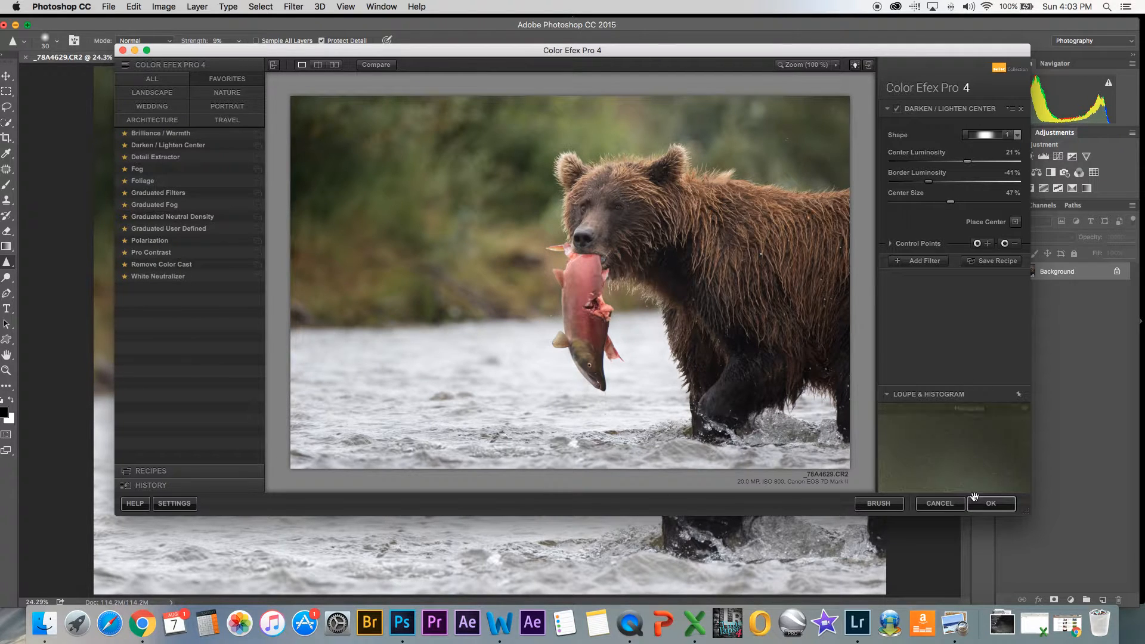
left_click(990, 504)
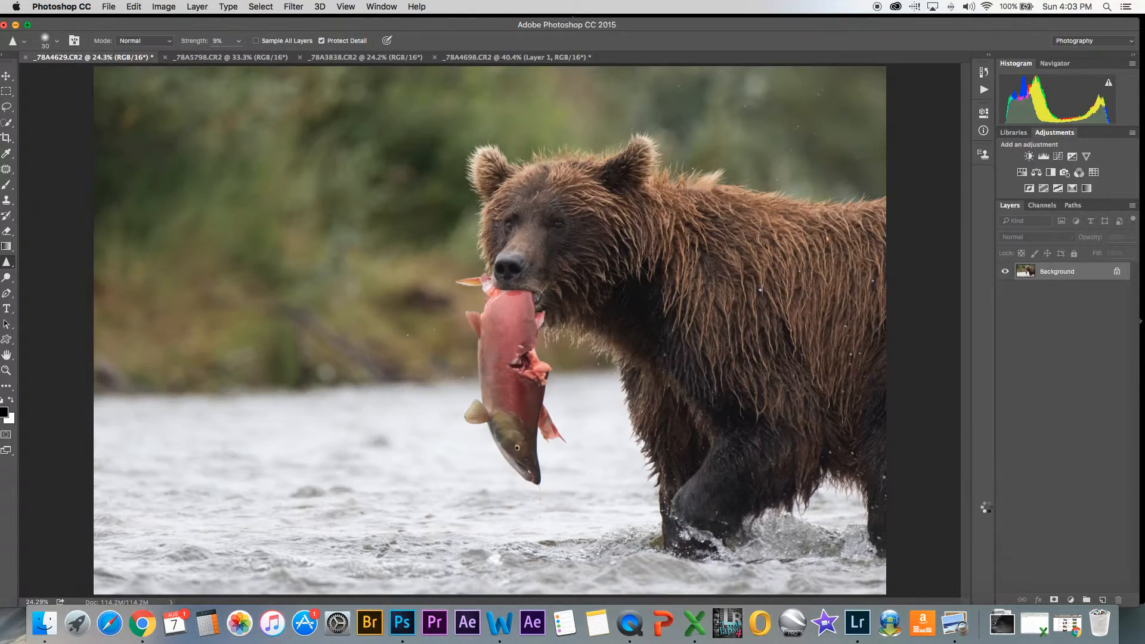
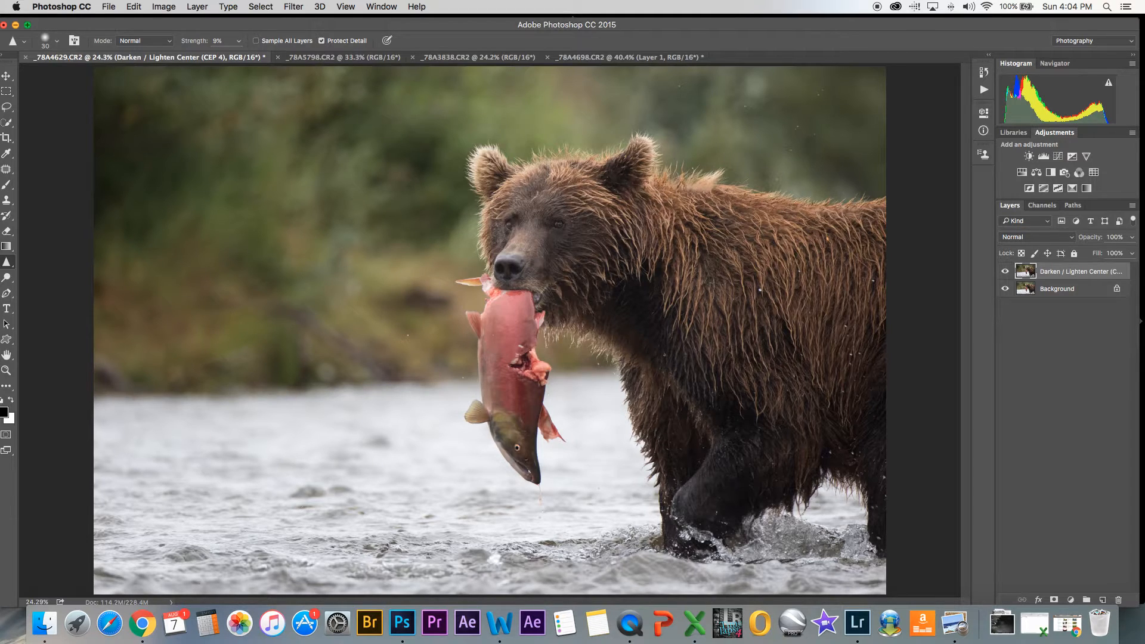
Outline both of the bear's eyes with the Lasso and copy them to a new layer
key("z")
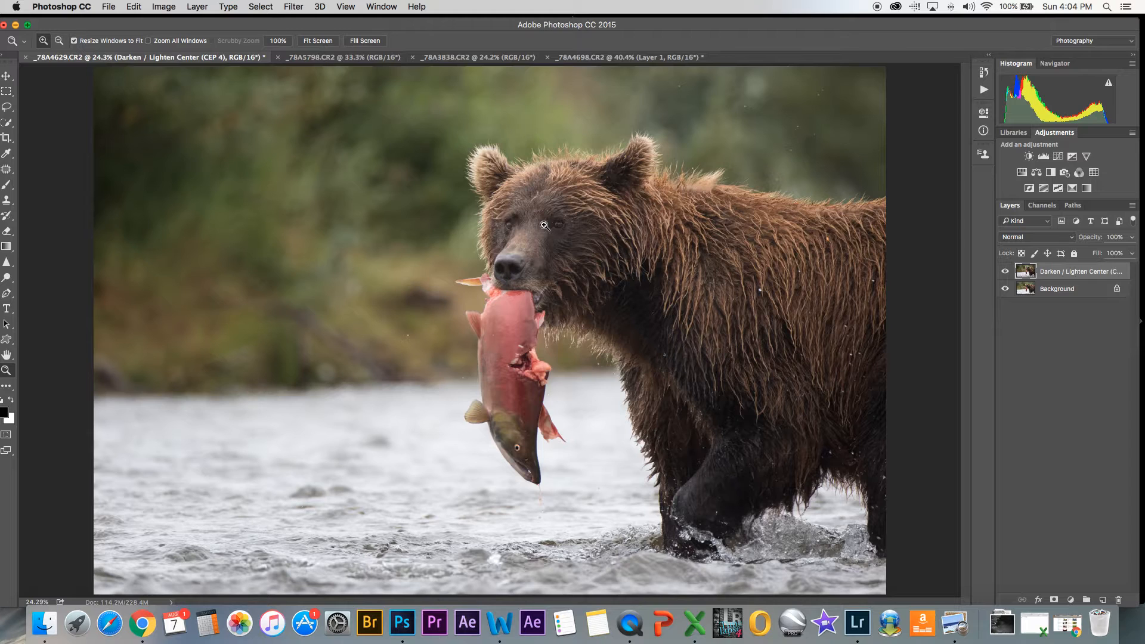
left_click(545, 225)
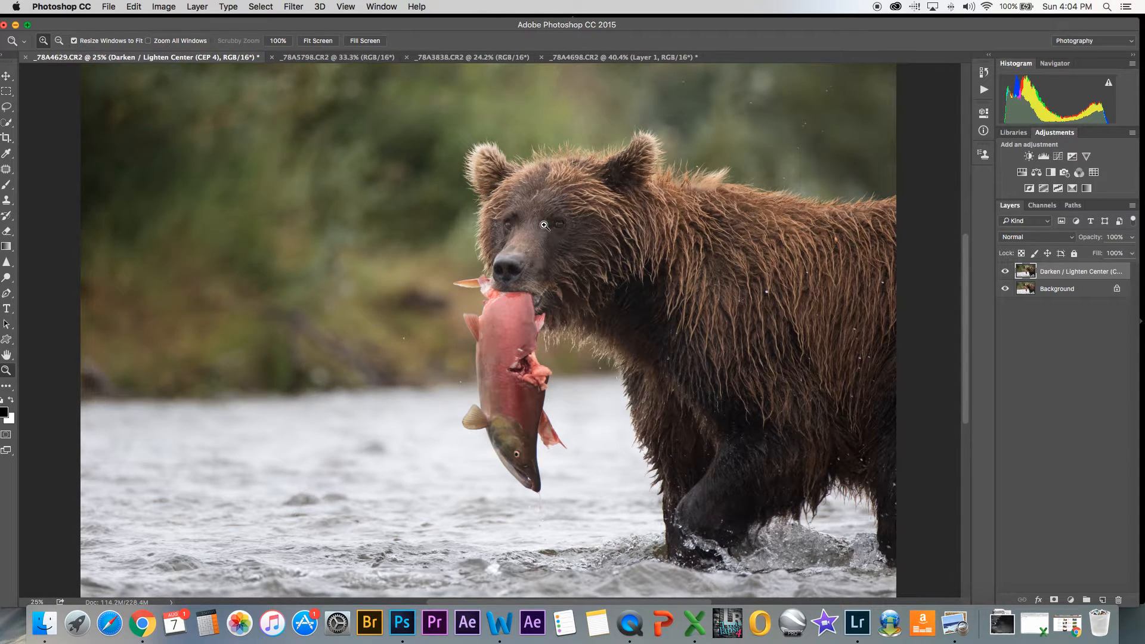
left_click(545, 226)
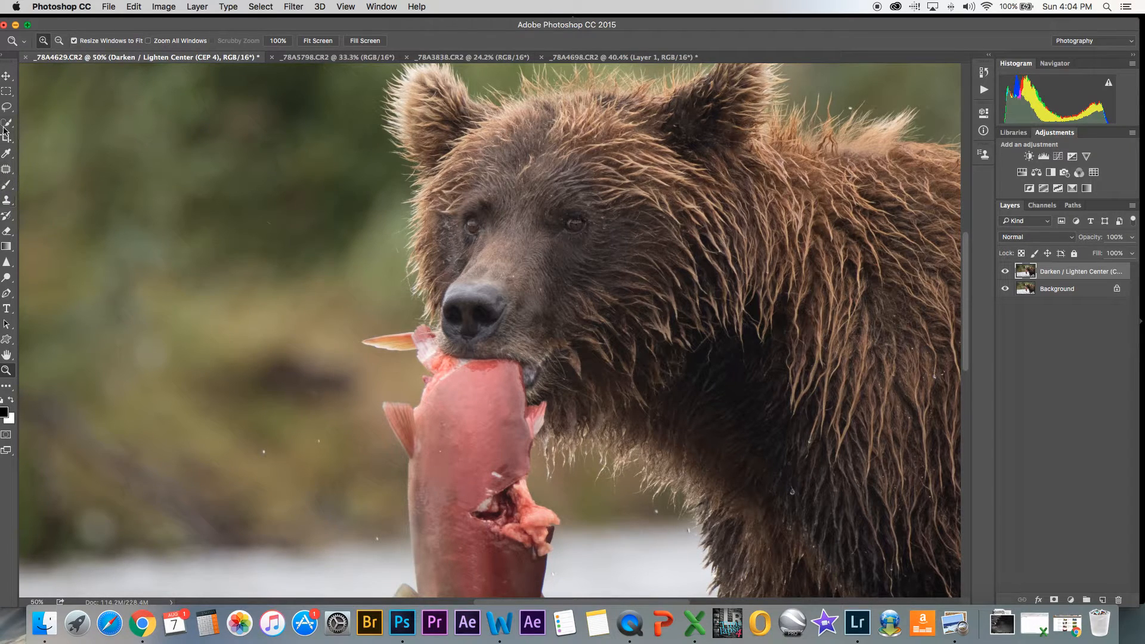
left_click(7, 107)
mouse_move(570, 222)
left_mouse_down()
mouse_move(576, 232)
mouse_move(583, 221)
mouse_move(568, 225)
left_mouse_up()
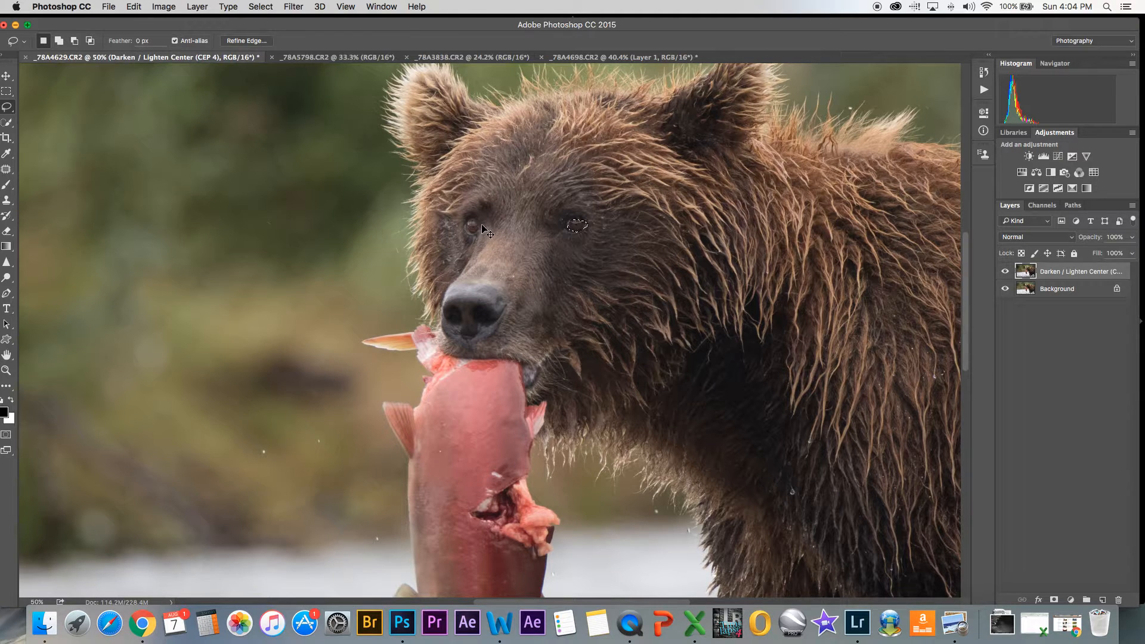
left_click_drag(479, 226, 447, 228)
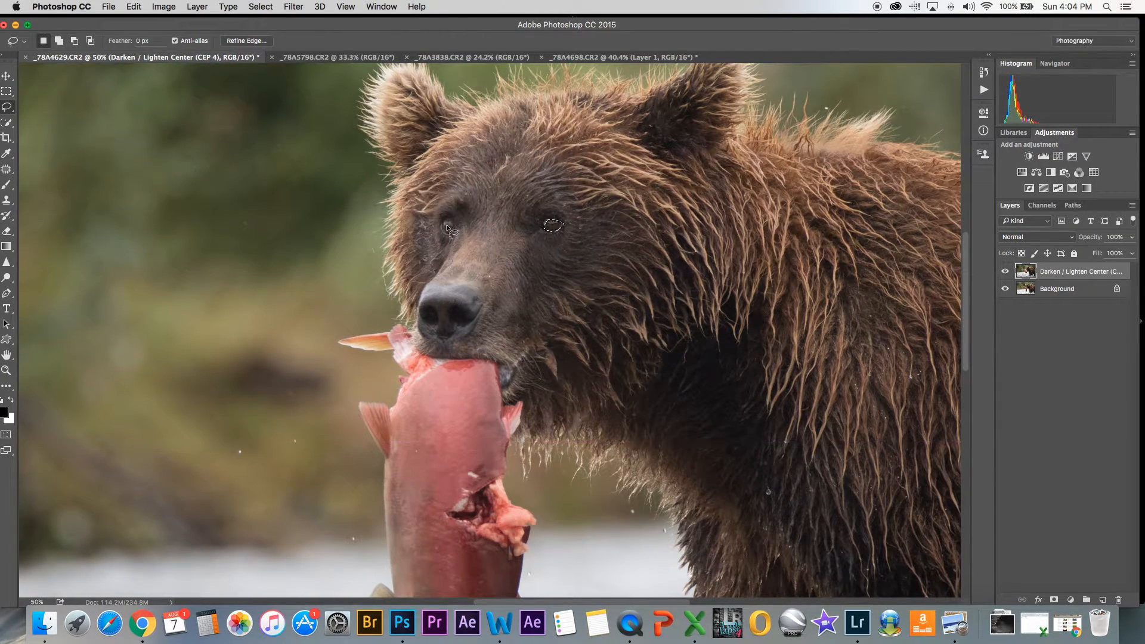
key("shift")
mouse_move(443, 222)
left_mouse_down()
mouse_move(453, 236)
mouse_move(455, 219)
mouse_move(444, 222)
left_mouse_up()
key("super+j")
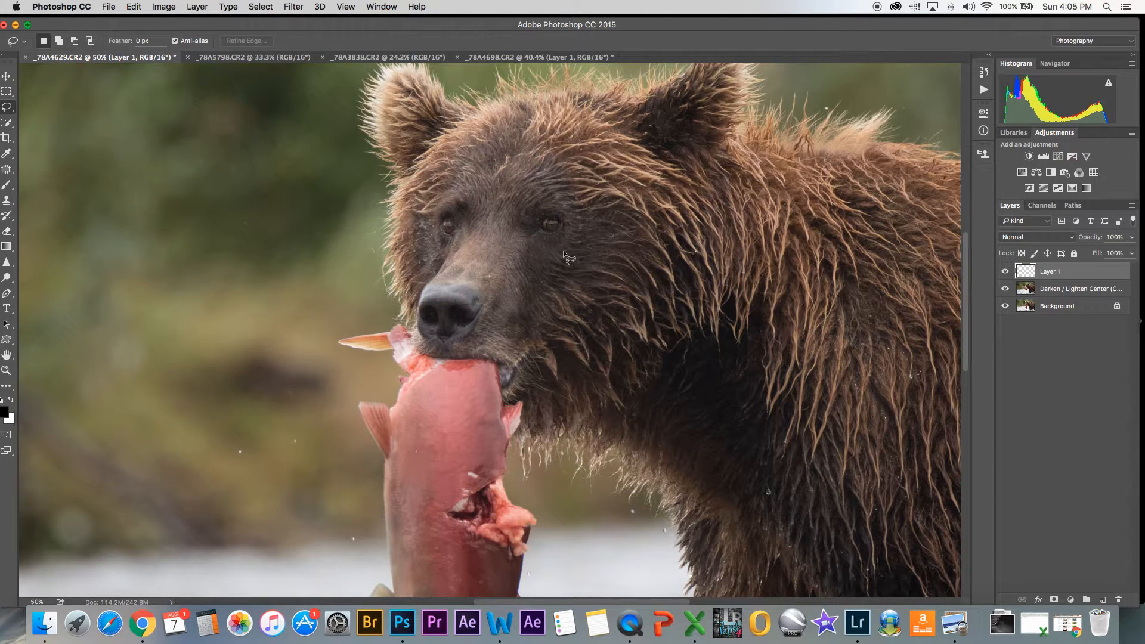
Set the copied eyes layer's blend mode to Screen and its opacity to 27%
double_click(1084, 272)
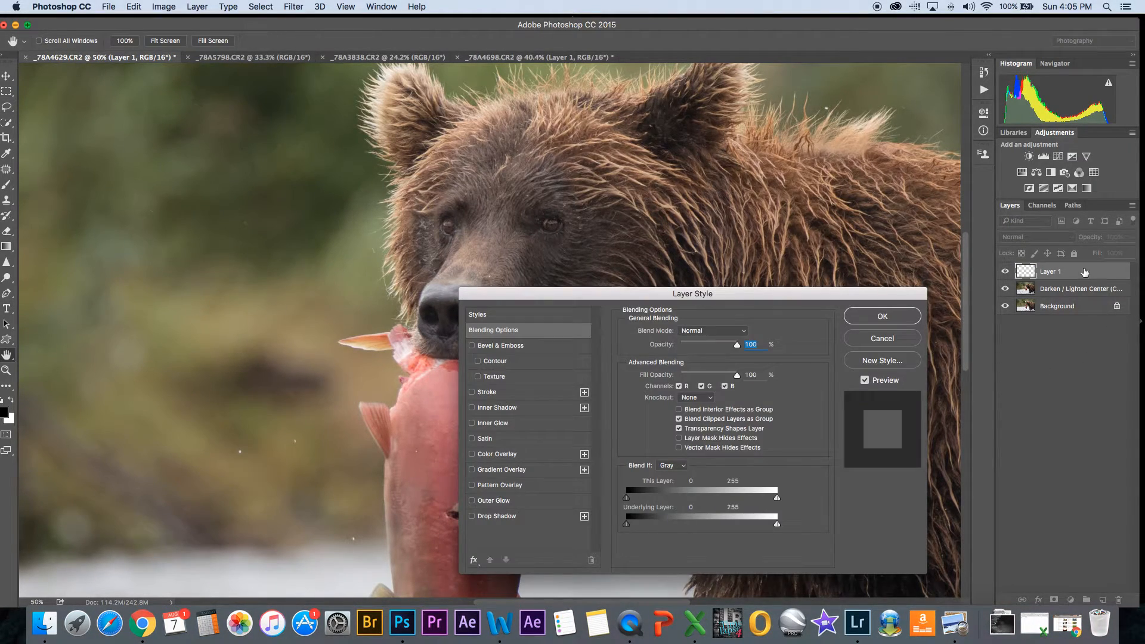
left_click(744, 334)
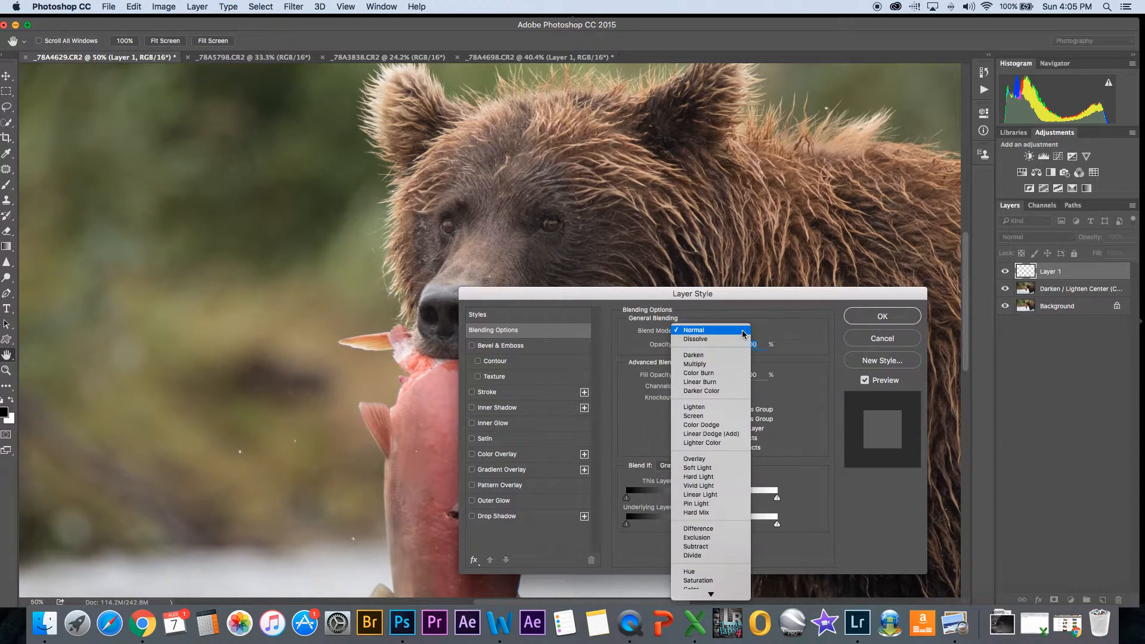
left_click(703, 417)
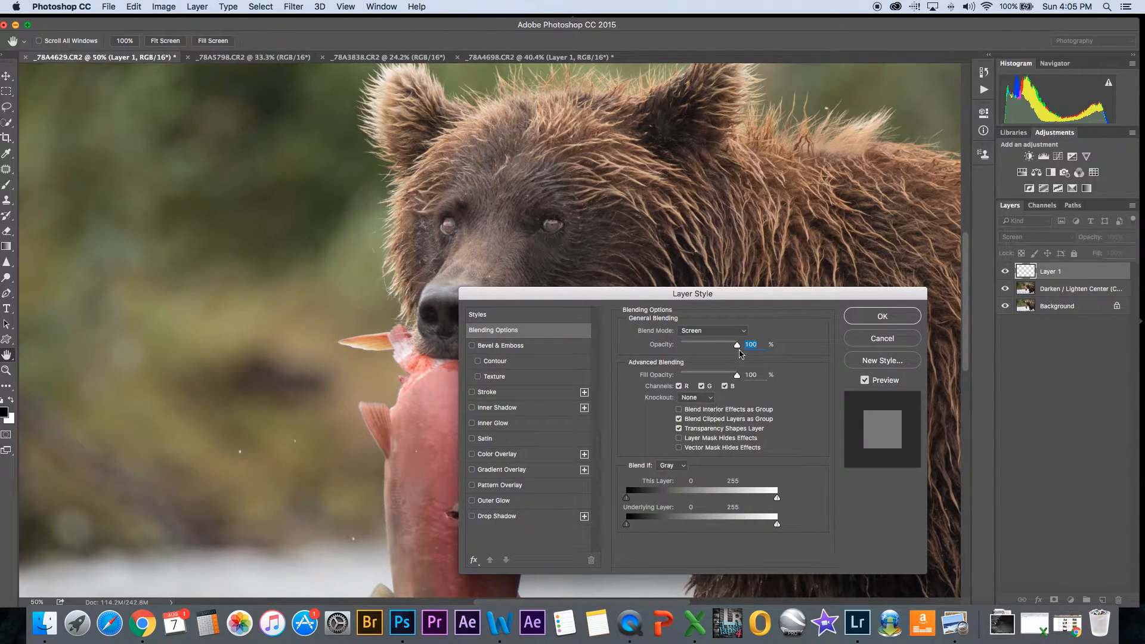
left_click_drag(738, 347, 696, 349)
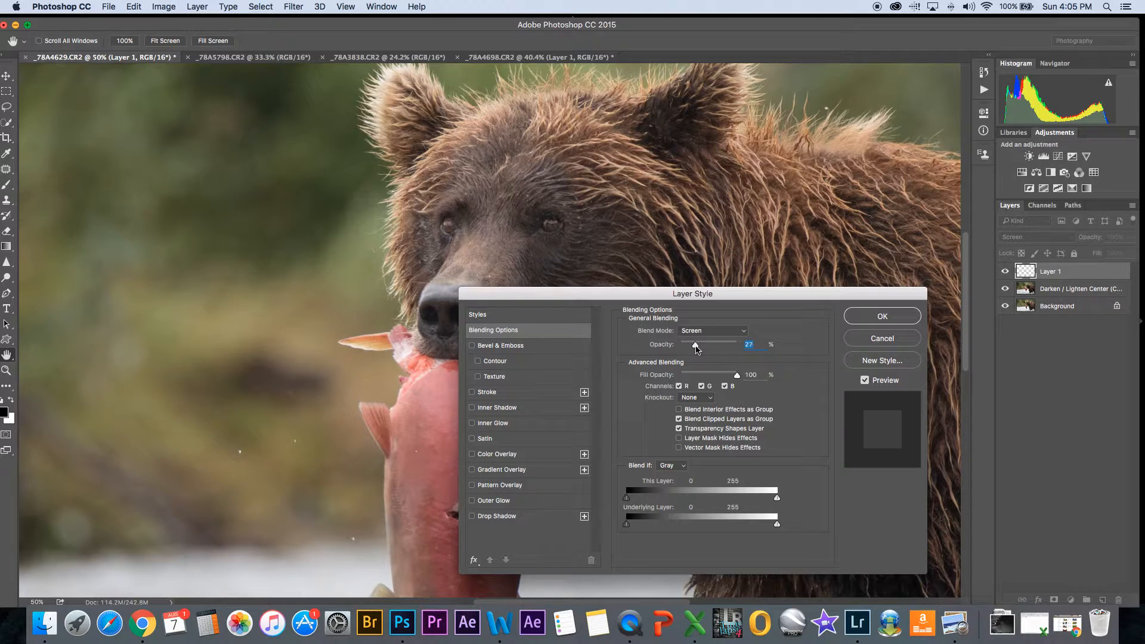
left_click(882, 316)
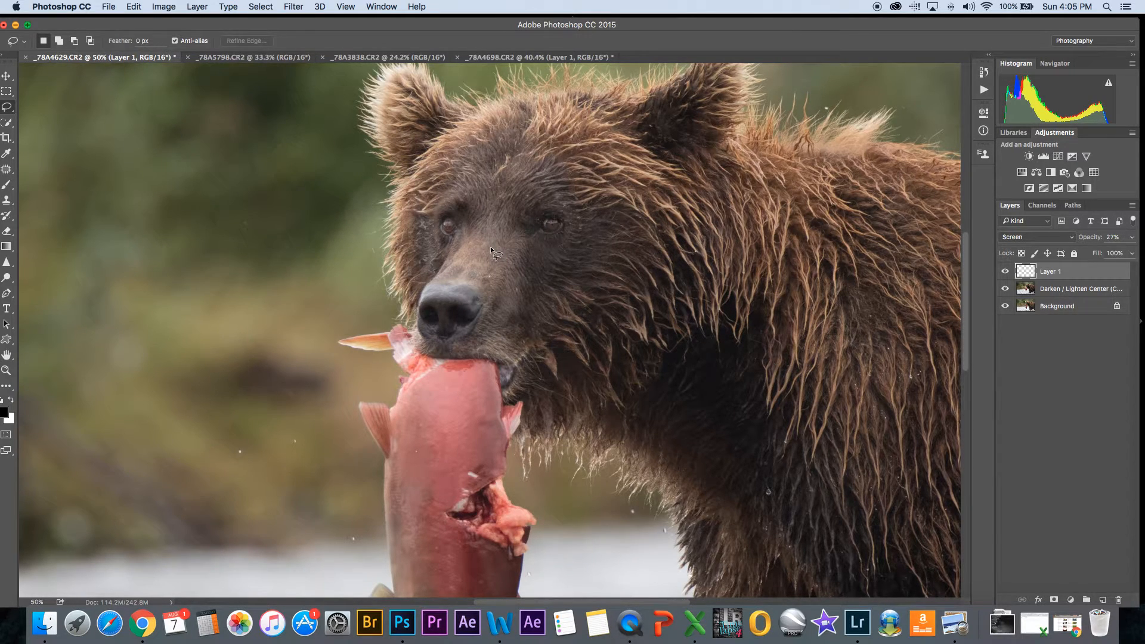
Raise the saturation of the copied eyes layer to +50 with Hue/Saturation
left_click(154, 8)
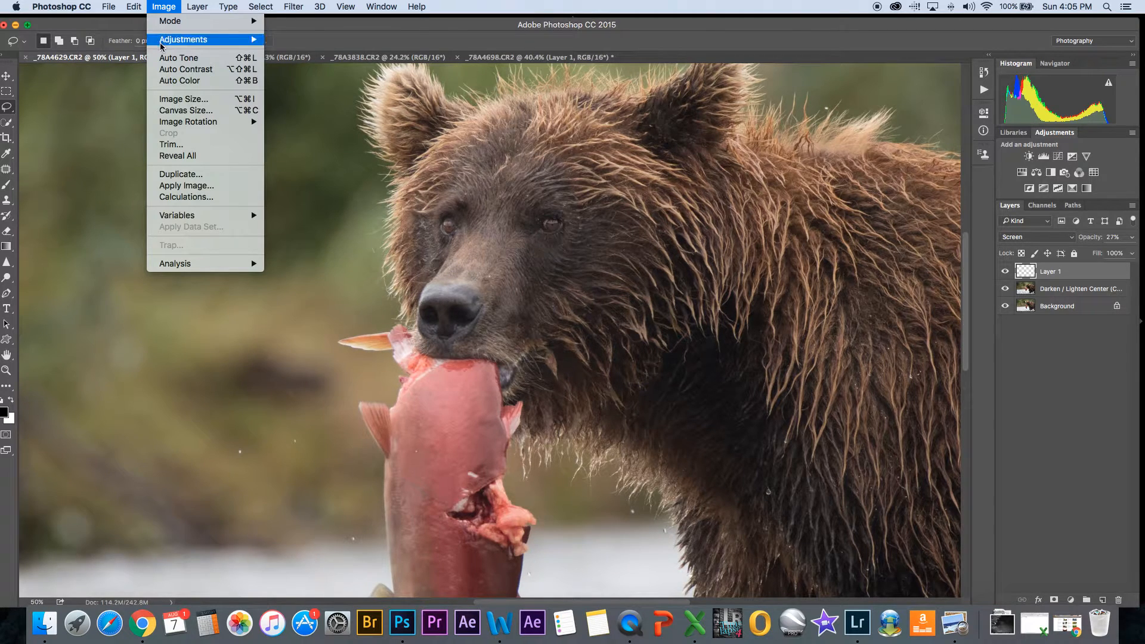
mouse_move(161, 43)
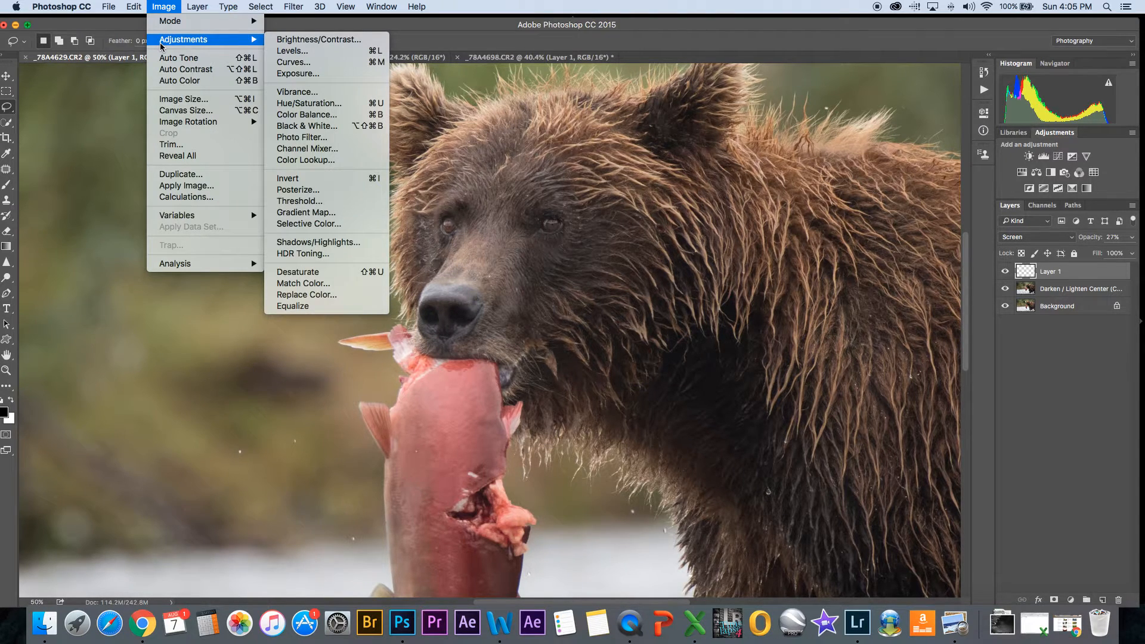
left_click(295, 105)
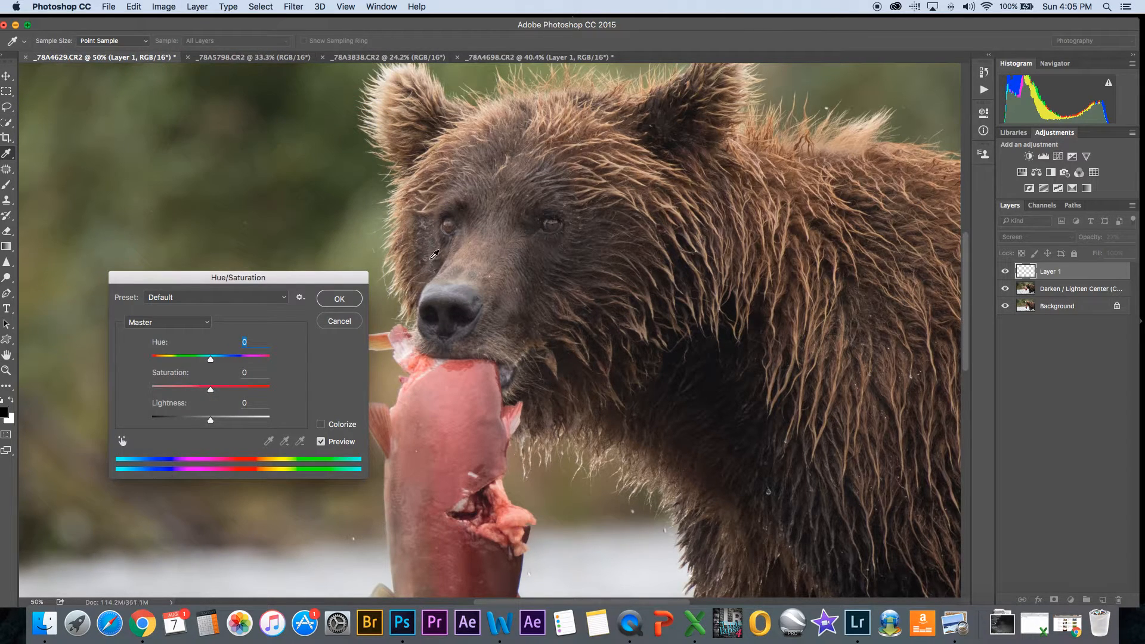
left_click_drag(211, 394, 251, 395)
scroll(249, 395, "down", 1)
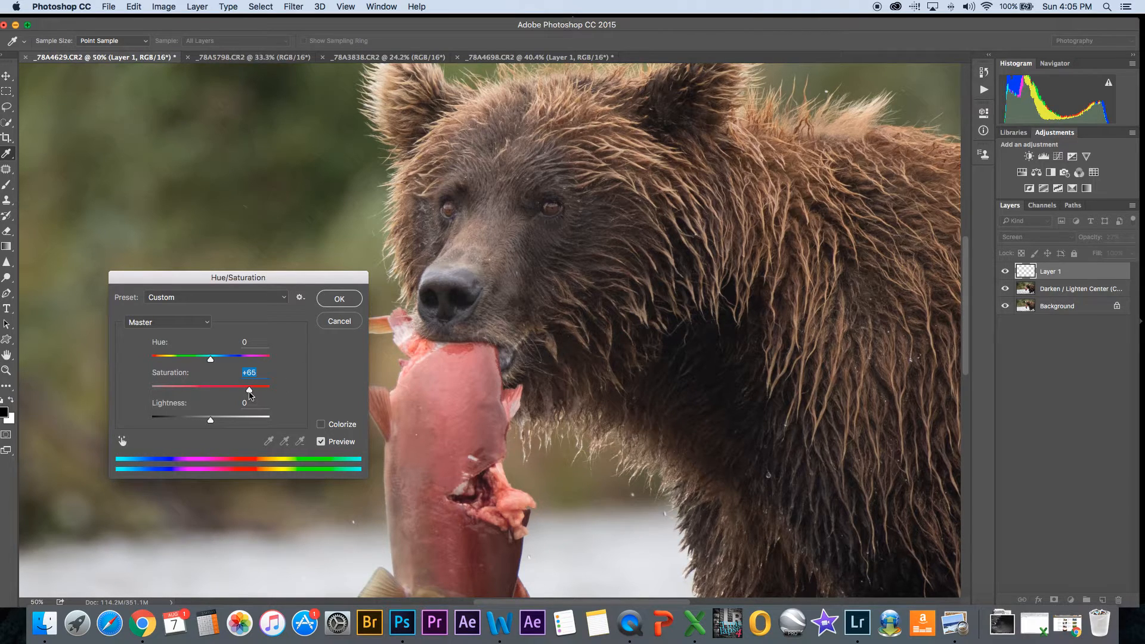
left_click_drag(248, 392, 243, 392)
key("super+0")
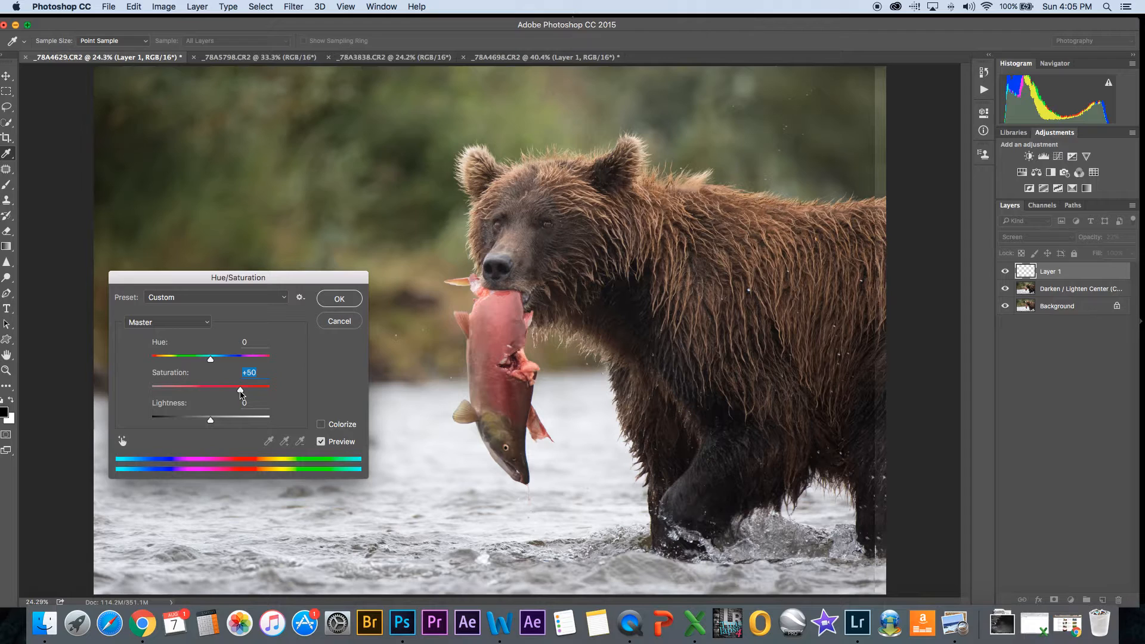
left_click(340, 300)
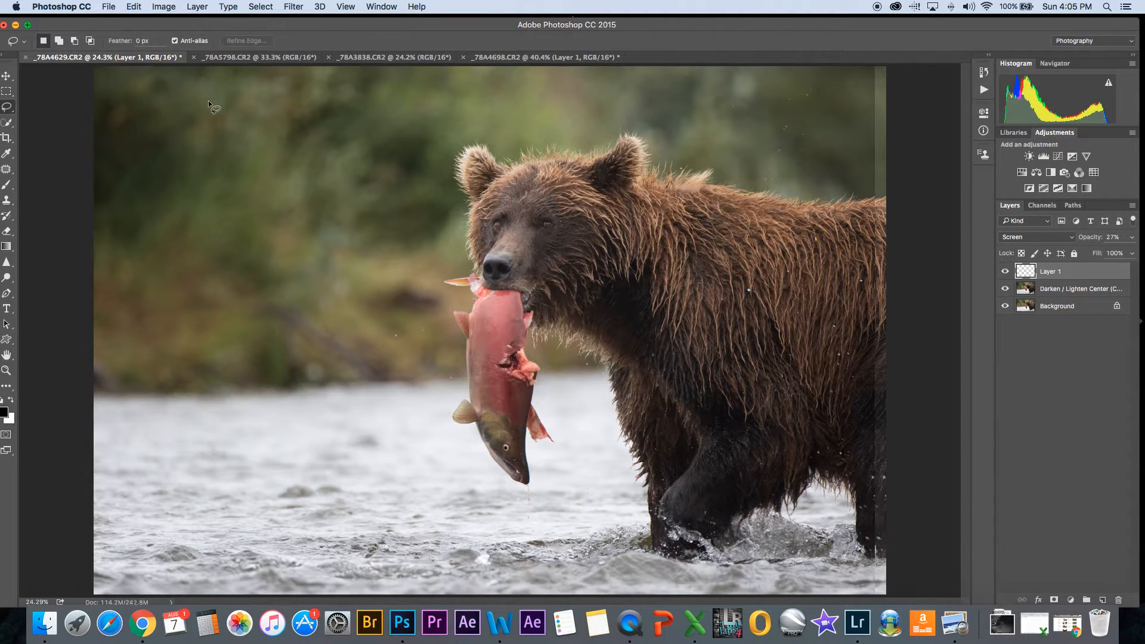
key("z")
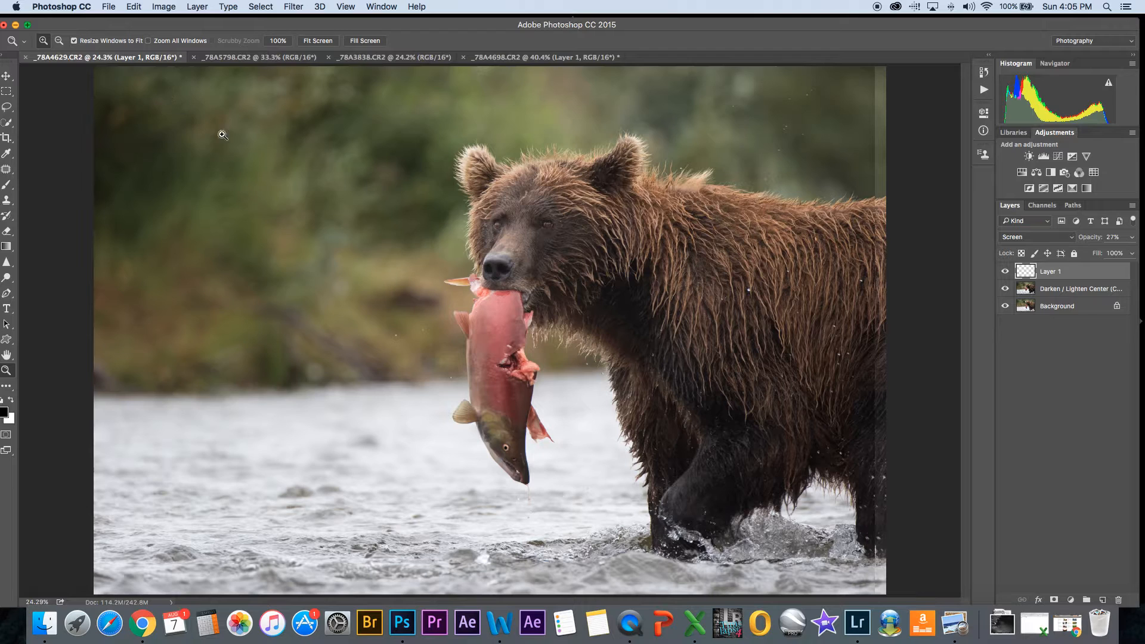
left_click(529, 223)
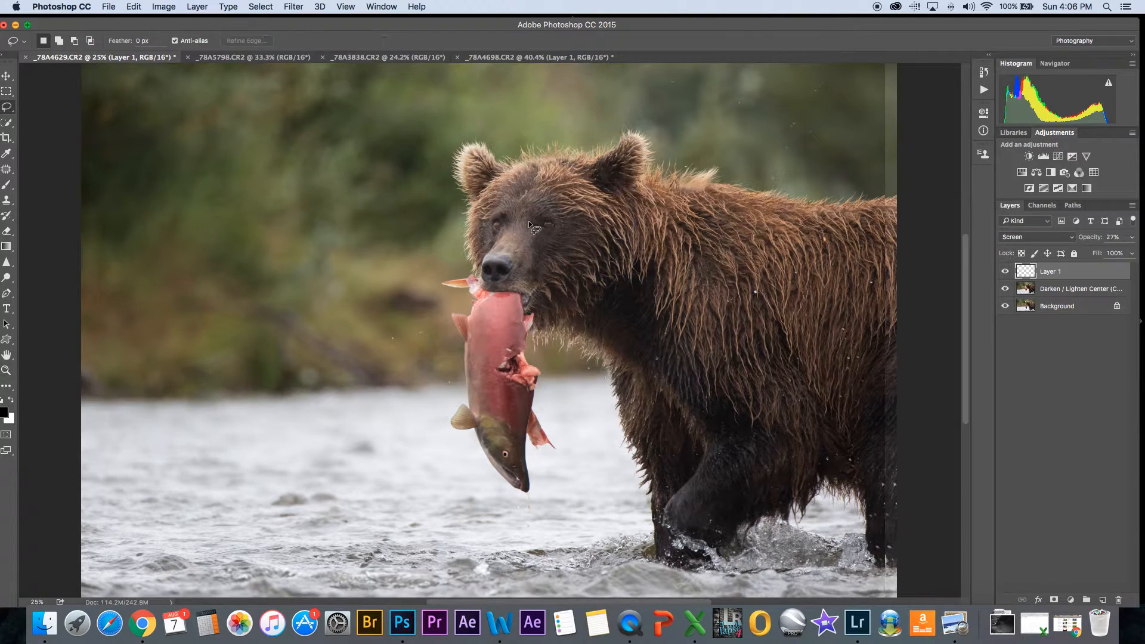
Increase the contrast of the copied eyes layer with the Brightness/Contrast adjustment
key("z")
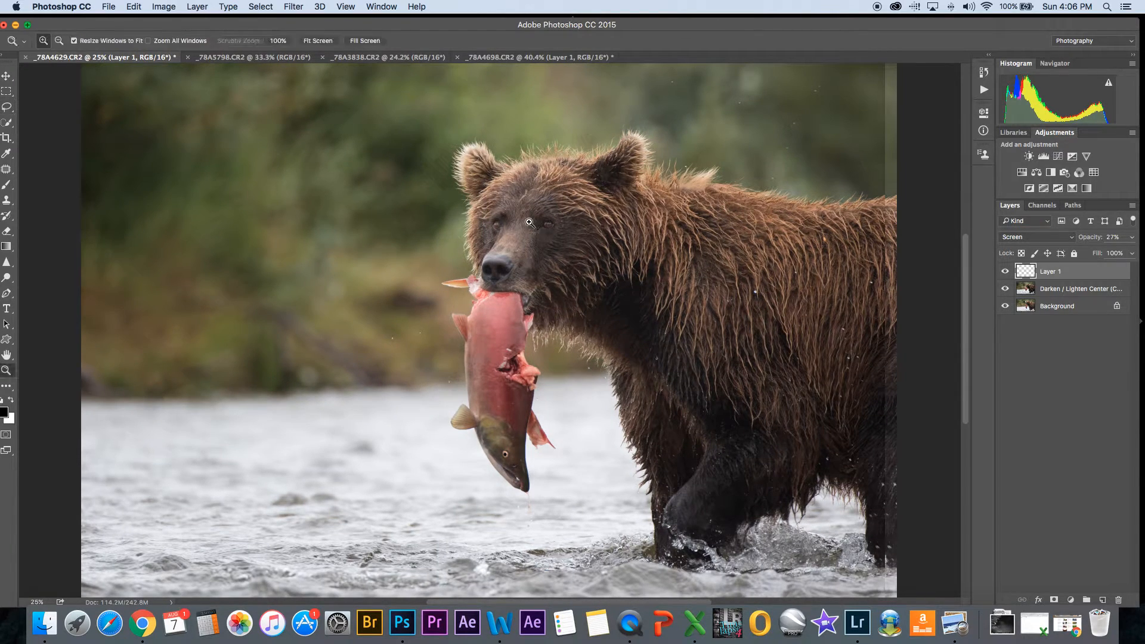
left_click(529, 222)
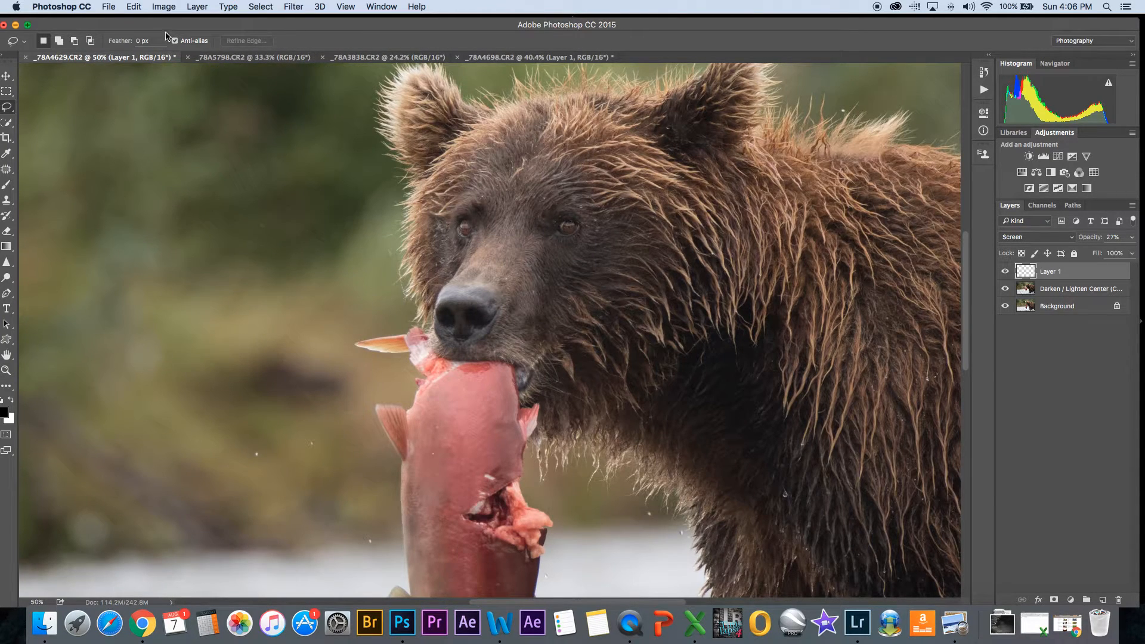
left_click(164, 7)
mouse_move(159, 38)
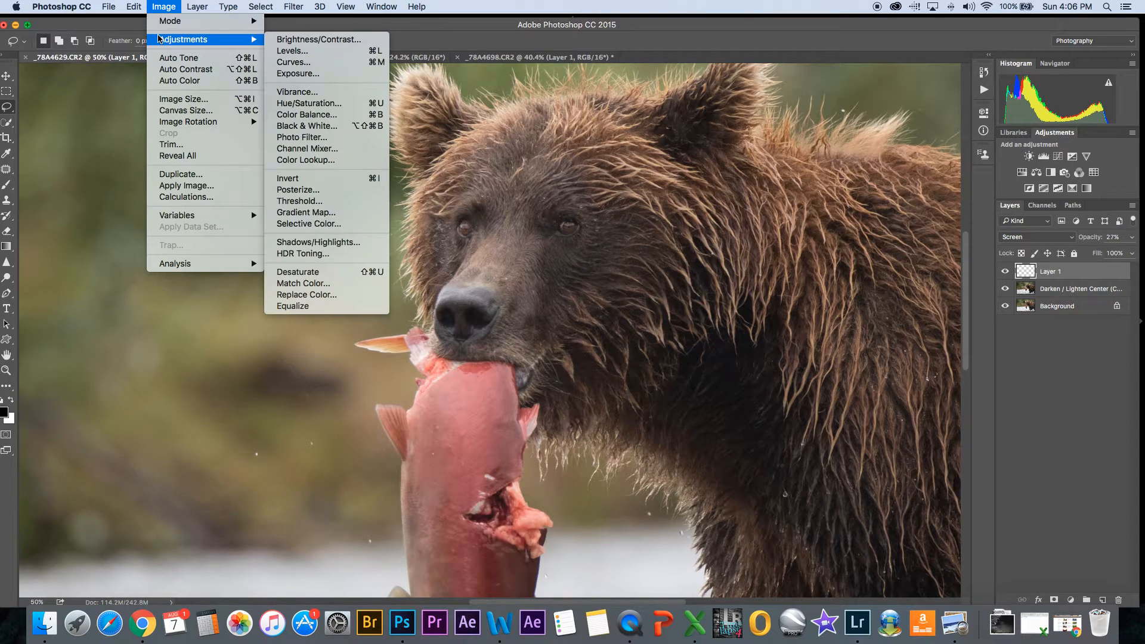
left_click(295, 40)
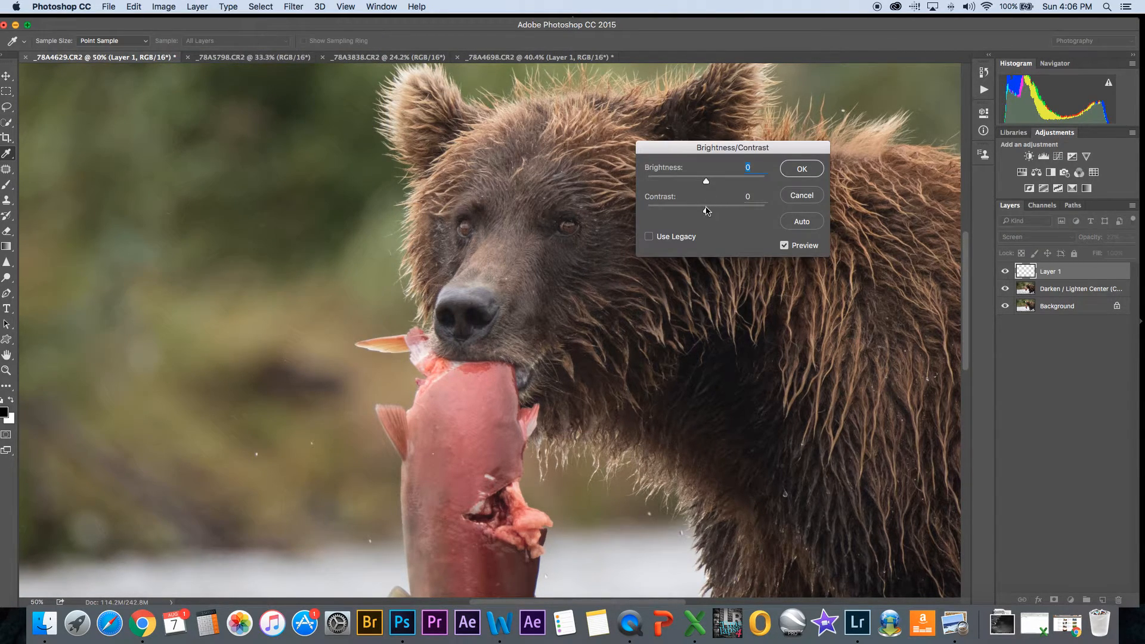
left_click_drag(706, 213, 749, 215)
left_click(810, 170)
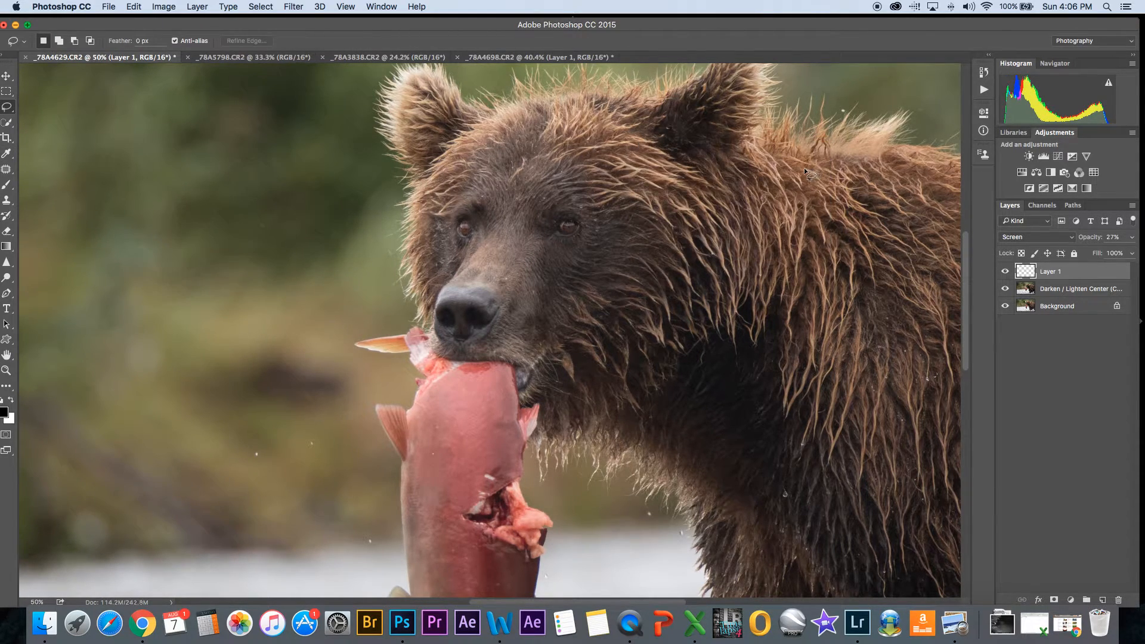
key("super+0")
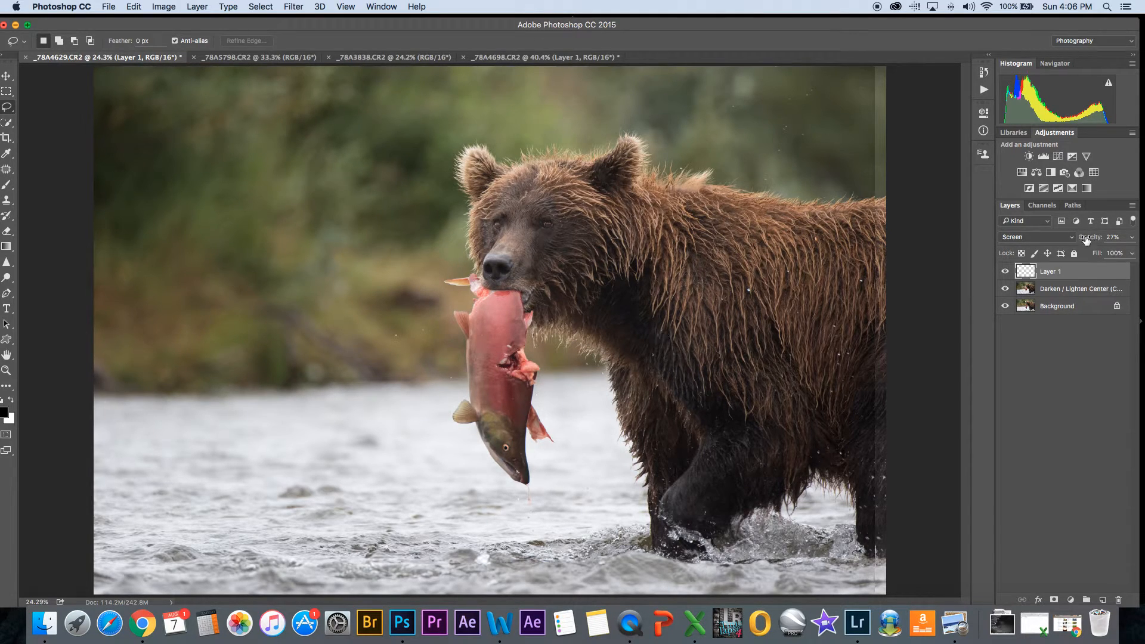
Add a Levels adjustment layer above the copied eyes layer and adjust its black input level
left_click(1044, 156)
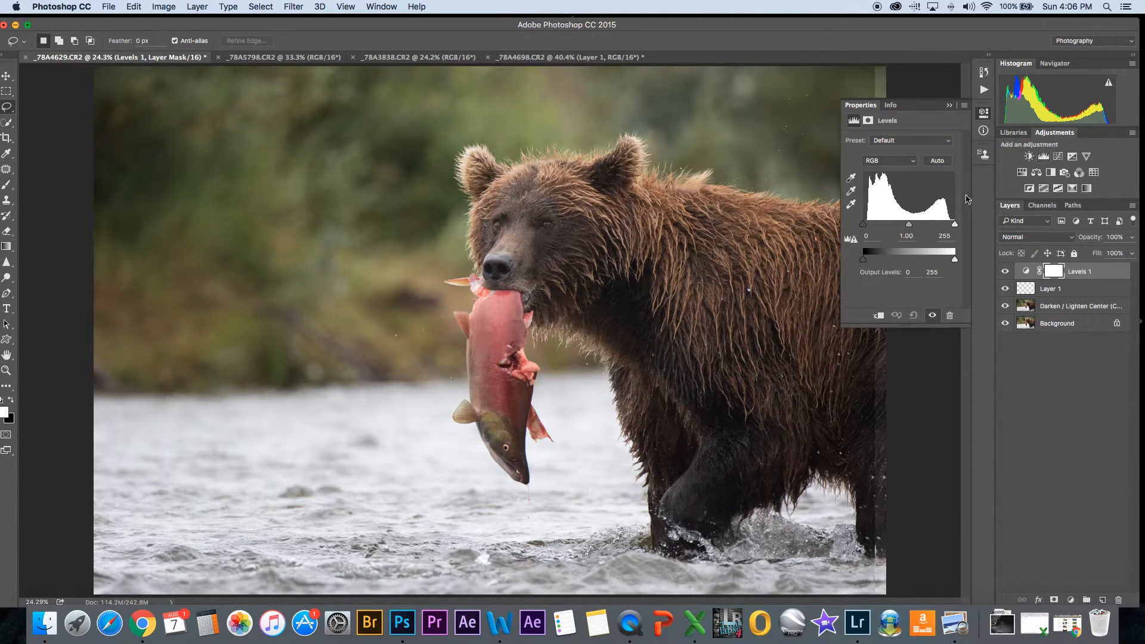
left_click_drag(861, 228, 863, 227)
left_click(948, 106)
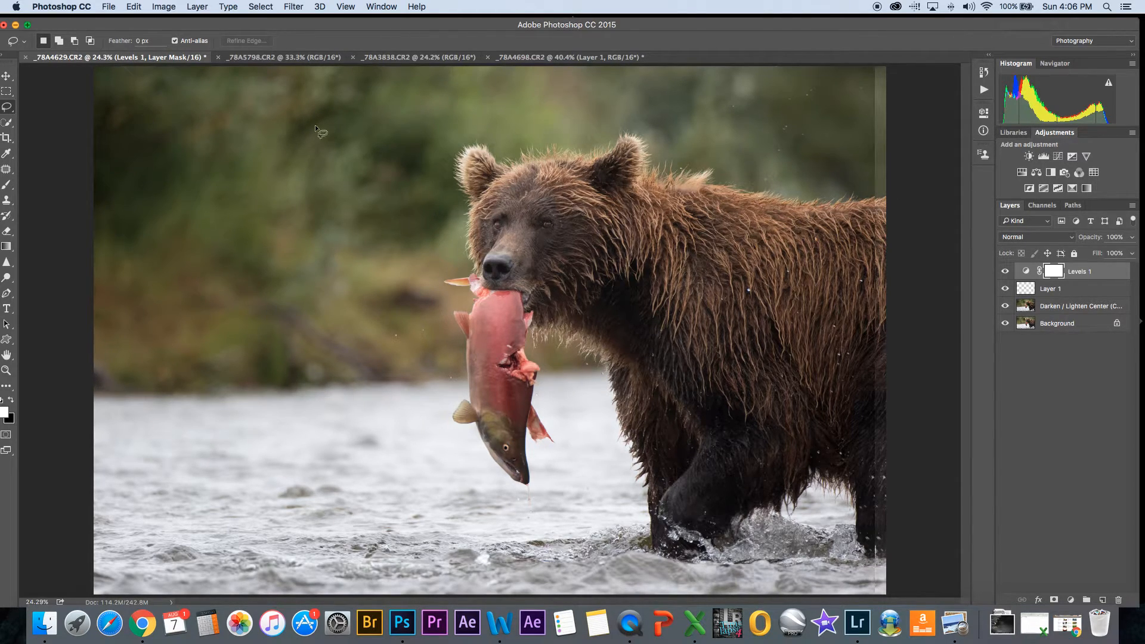
In _78A5798.CR2, outline the blurred white streak in the photo's upper-left corner with the Lasso and remove it with a Content-Aware fill
left_click(283, 57)
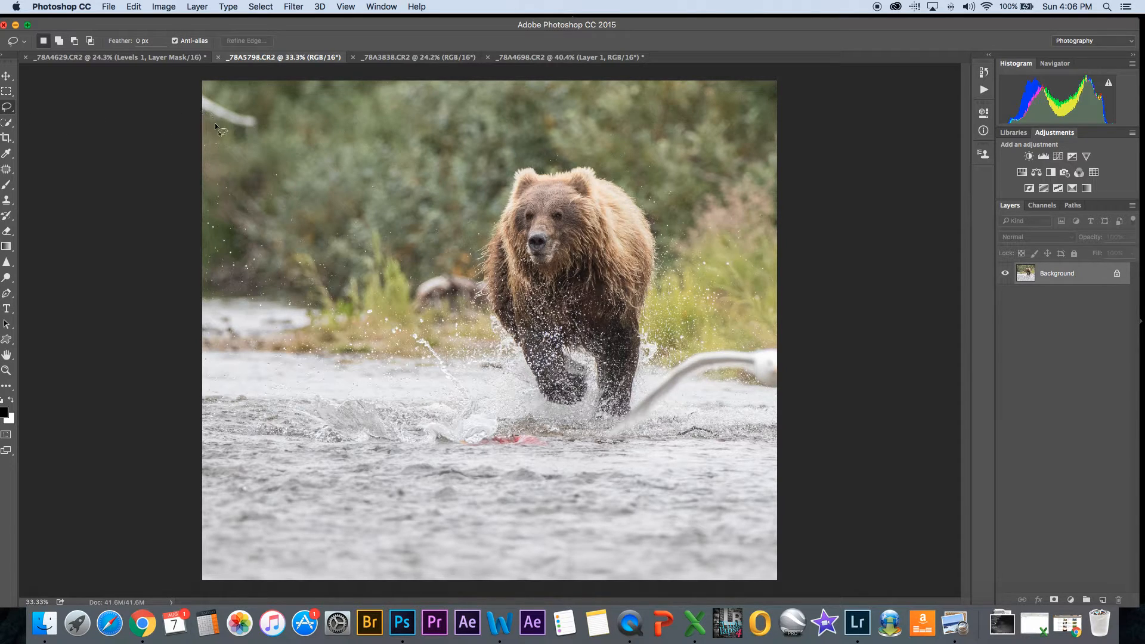
mouse_move(258, 117)
left_mouse_down()
mouse_move(207, 87)
mouse_move(197, 92)
mouse_move(217, 121)
left_mouse_up()
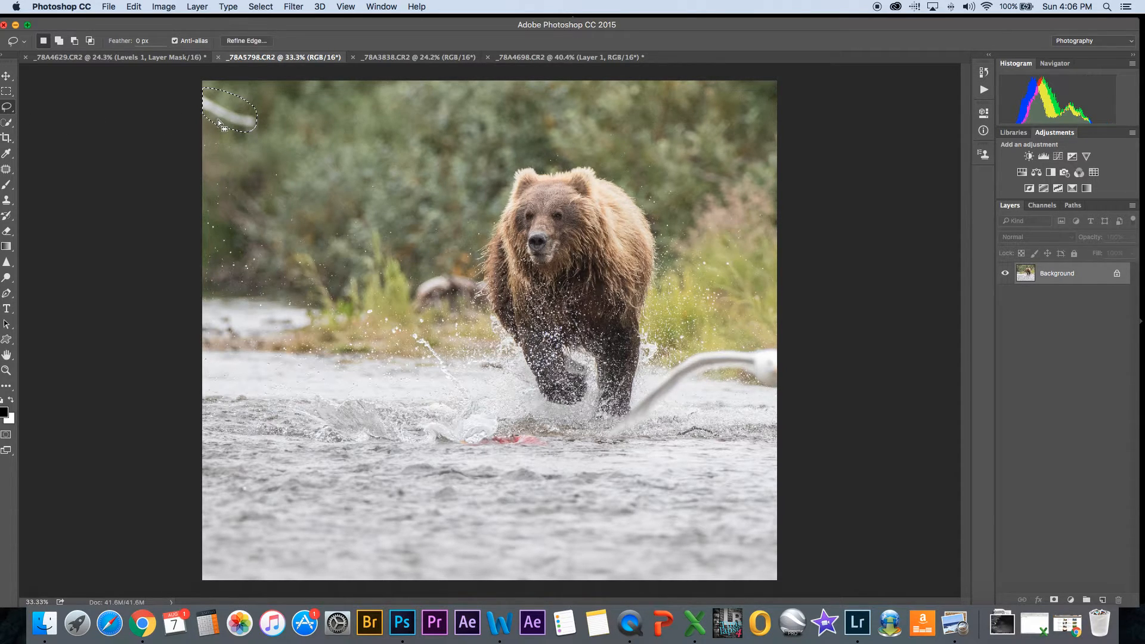
key("Delete")
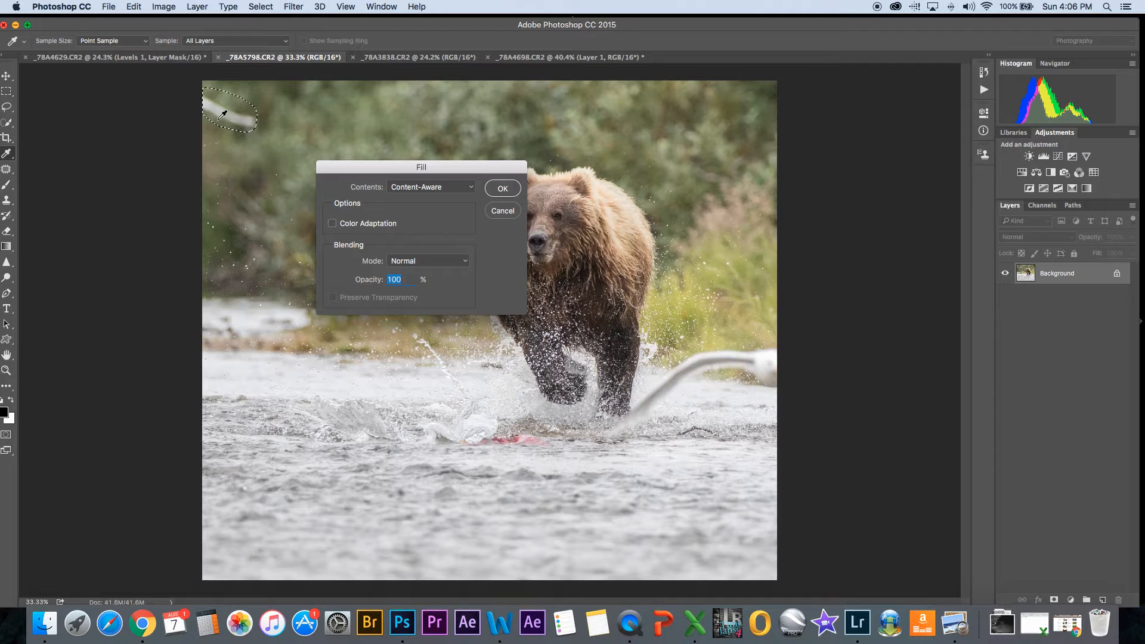
left_click(498, 188)
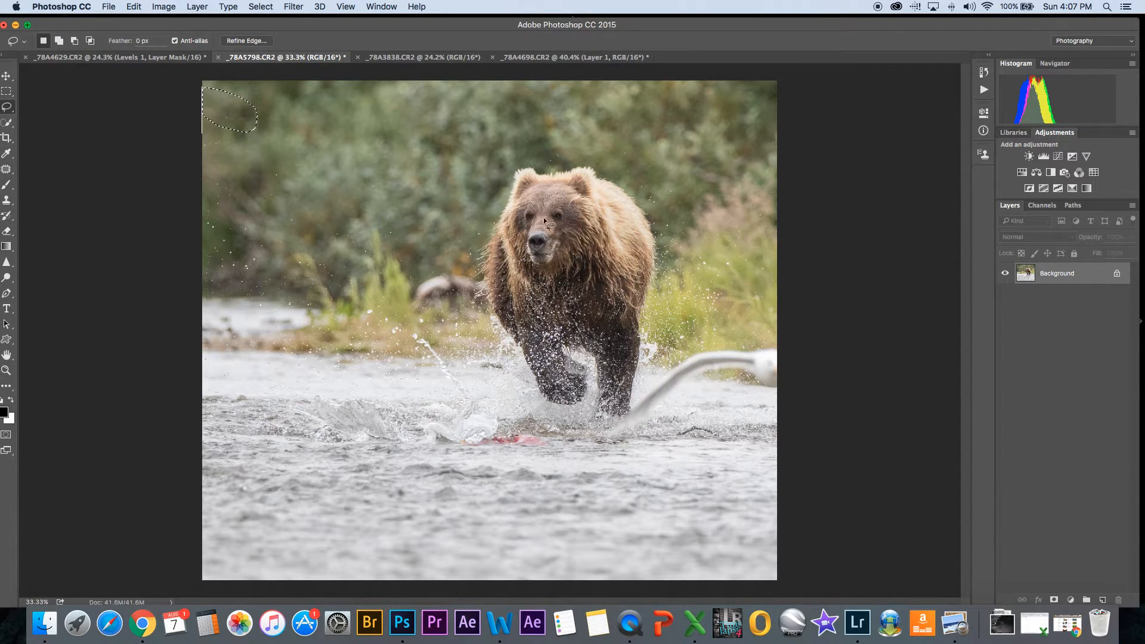
key("super+d")
Try to remove the blurred white object at the photo's right edge with a Lasso selection and Content-Aware fill
mouse_move(704, 348)
left_mouse_down()
mouse_move(673, 377)
mouse_move(772, 393)
mouse_move(790, 383)
mouse_move(779, 344)
mouse_move(743, 346)
left_mouse_up()
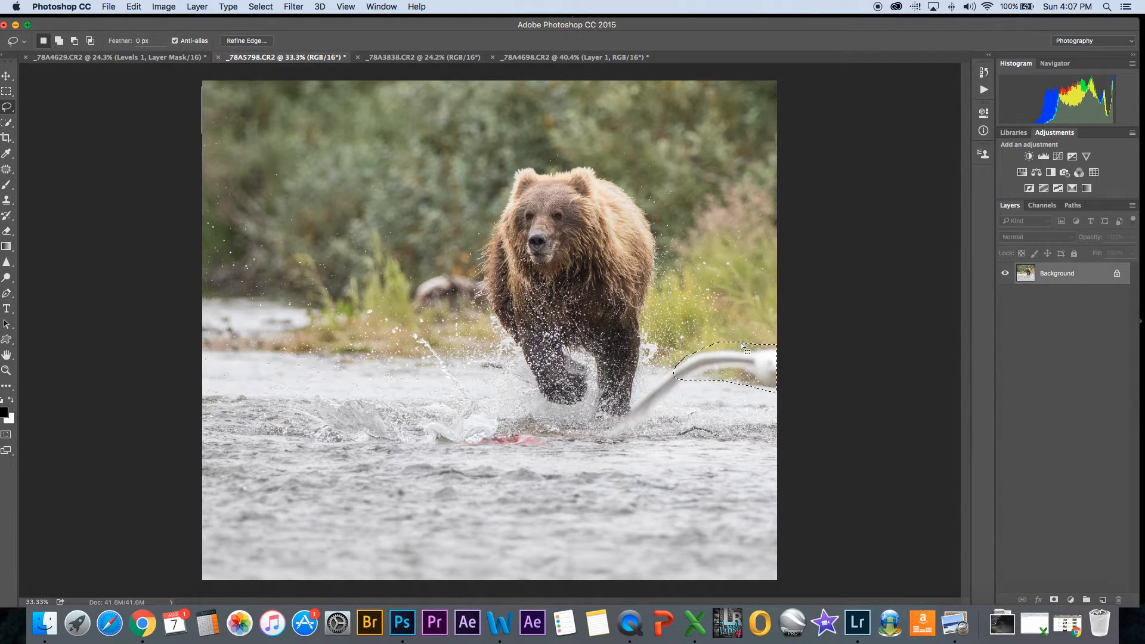
key("shift+BackSpace")
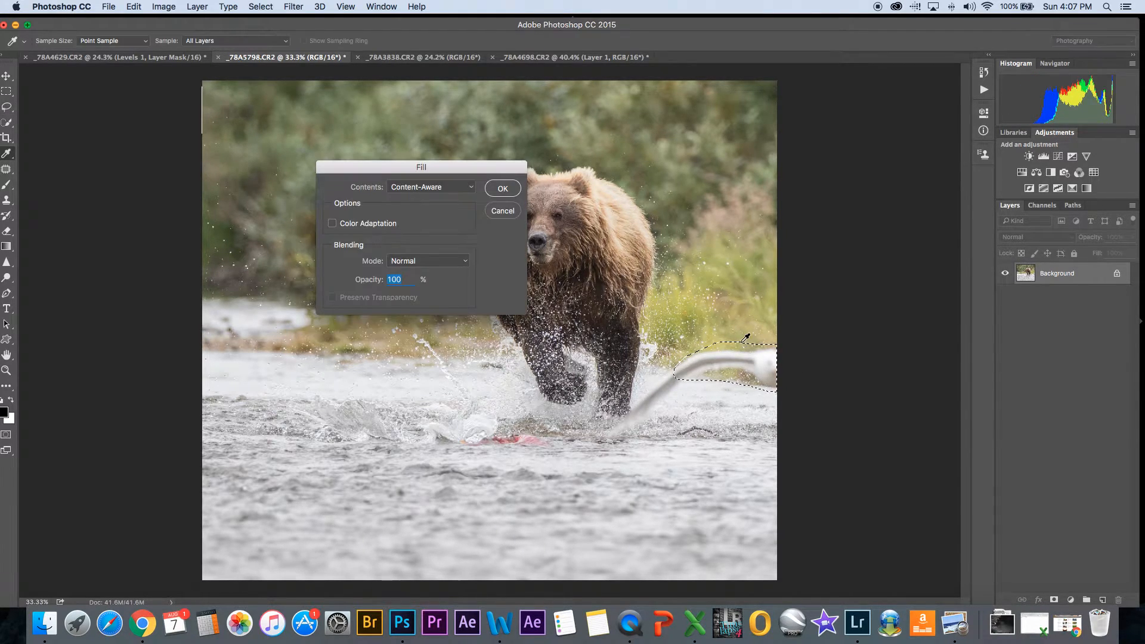
left_click(503, 196)
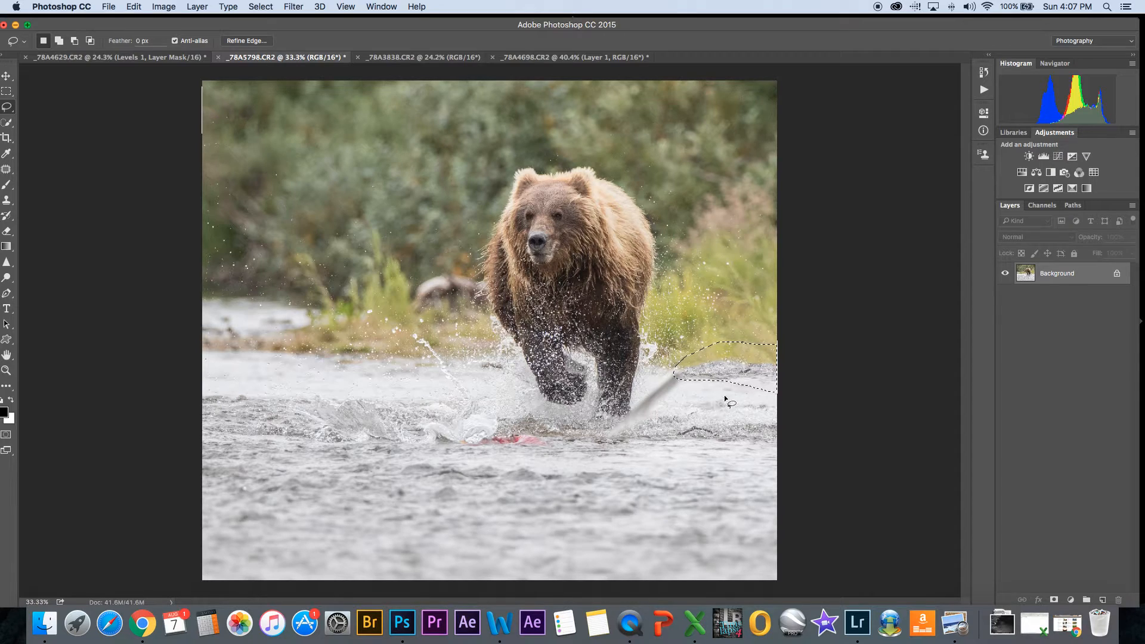
Undo the right-edge fill and its Lasso selection by deleting those states from the History
left_click(393, 7)
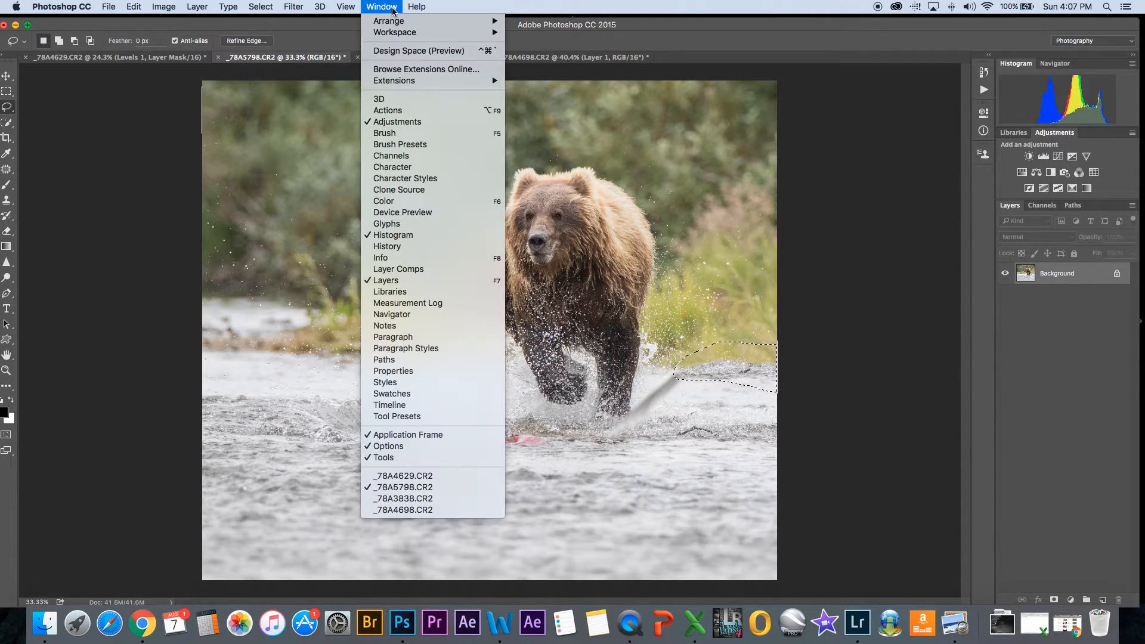
left_click(392, 247)
left_click(888, 142)
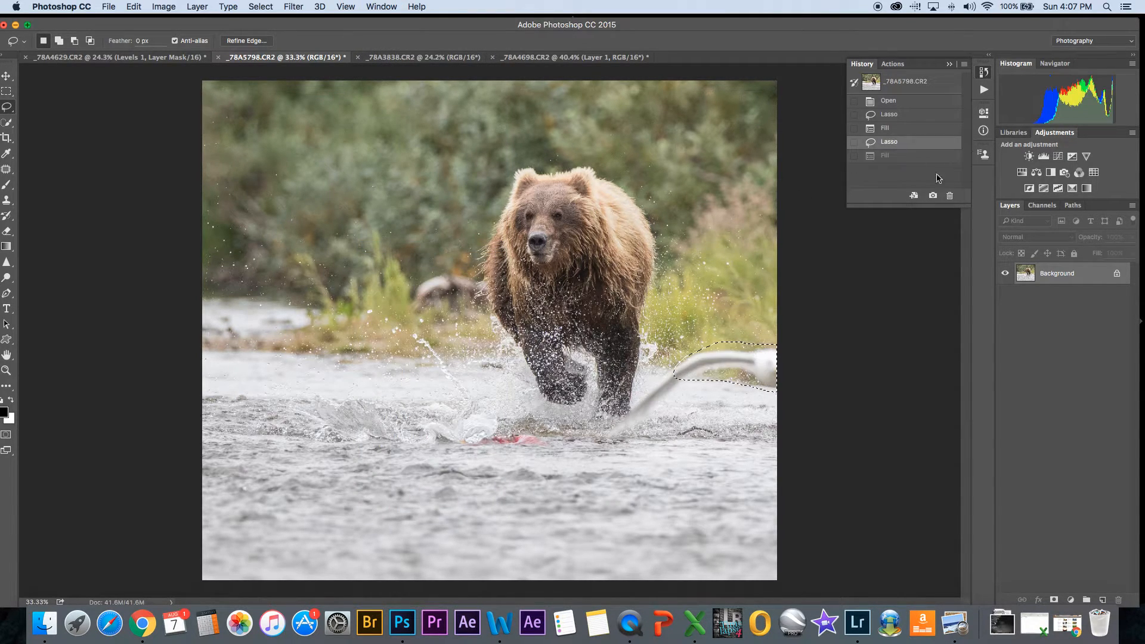
left_click(949, 196)
left_click(658, 213)
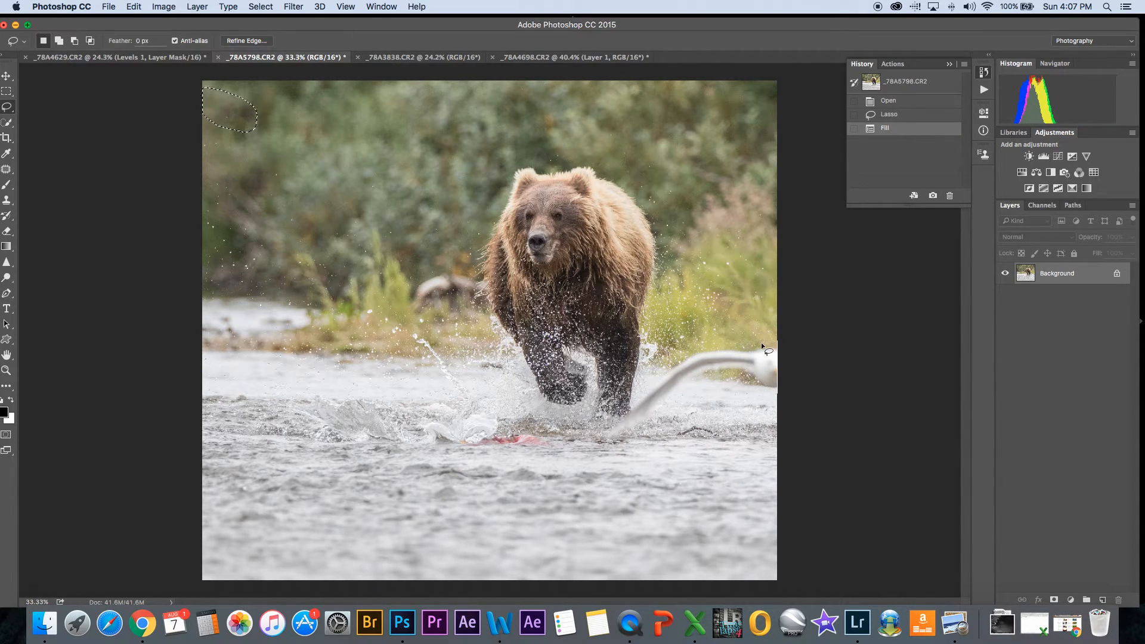
Cover the white object at the photo's right edge using the Patch tool with nearby grass, and clear the selection
key("j")
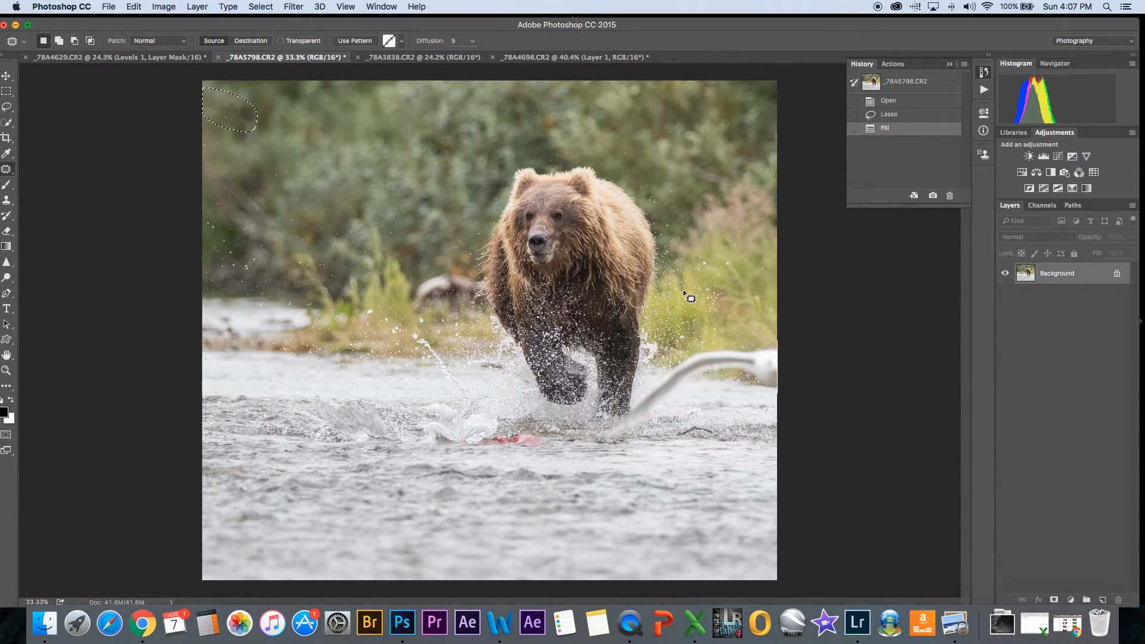
mouse_move(752, 338)
left_mouse_down()
mouse_move(740, 351)
mouse_move(759, 392)
mouse_move(791, 354)
mouse_move(751, 338)
mouse_move(756, 309)
mouse_move(701, 347)
mouse_move(732, 376)
mouse_move(743, 347)
mouse_move(716, 339)
mouse_move(756, 334)
left_mouse_up()
right_click(752, 339)
left_click(769, 337)
mouse_move(750, 357)
left_mouse_down()
mouse_move(739, 380)
mouse_move(778, 376)
mouse_move(749, 359)
mouse_move(759, 331)
left_mouse_up()
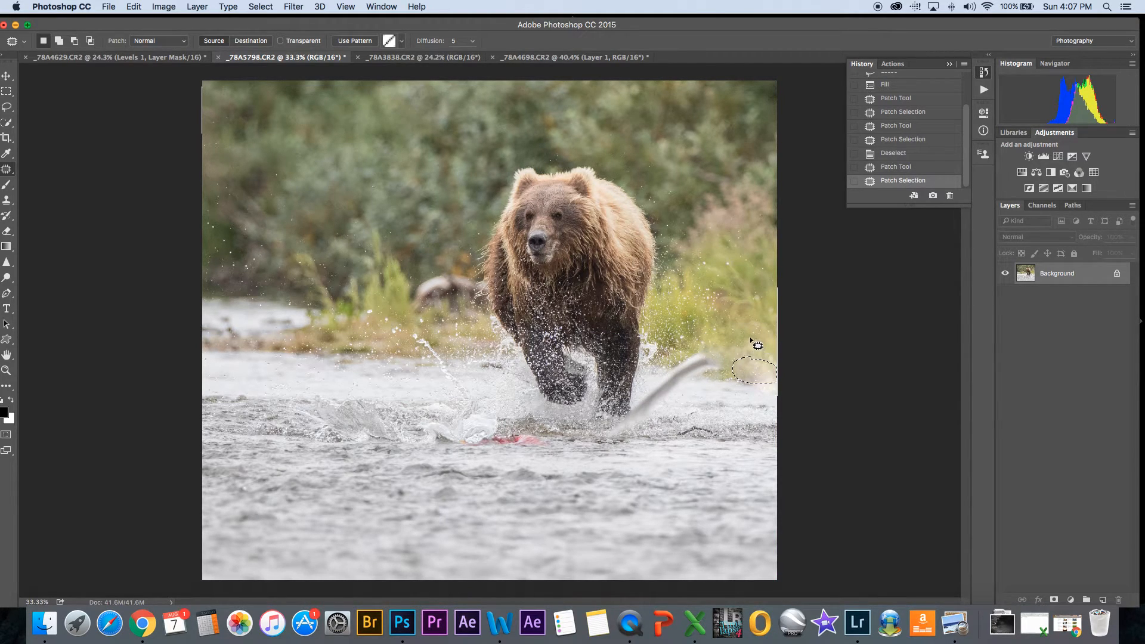
right_click(750, 337)
key("Return")
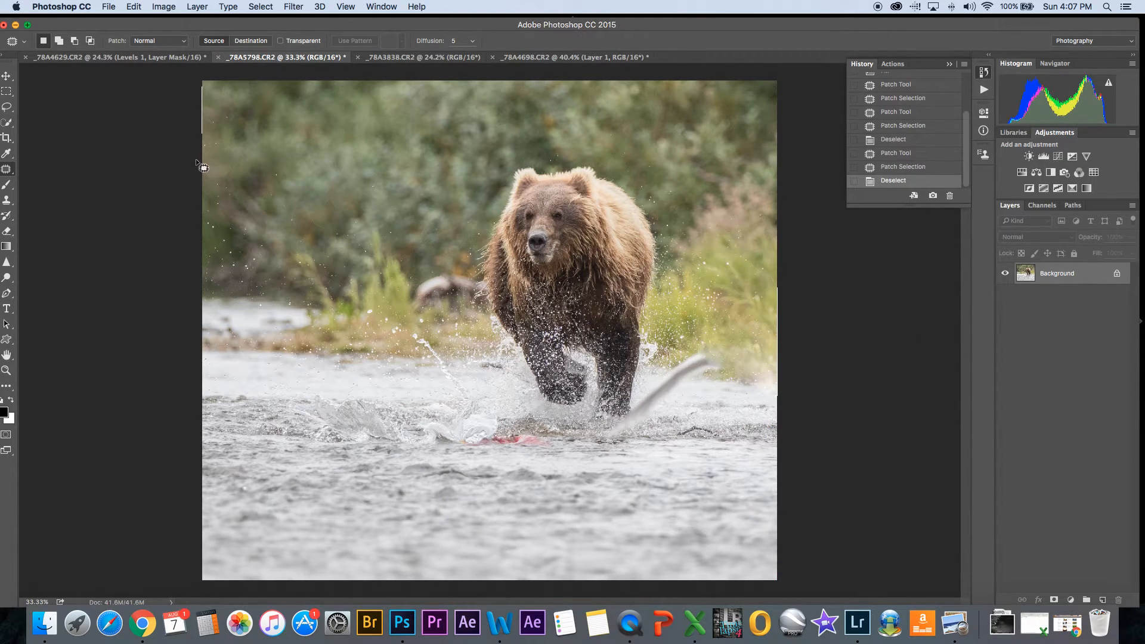
Try to clean up the patched area at the right edge with a Lasso selection and Content-Aware fill
left_click(7, 108)
mouse_move(728, 347)
left_mouse_down()
mouse_move(735, 379)
mouse_move(789, 367)
mouse_move(733, 344)
left_mouse_up()
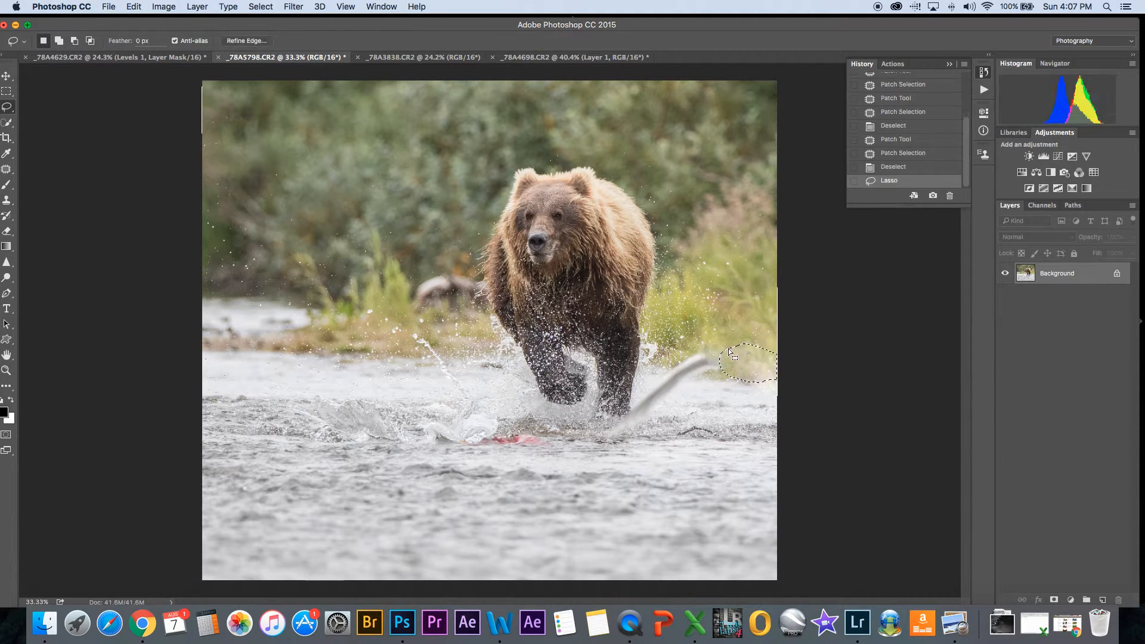
key("shift+F5")
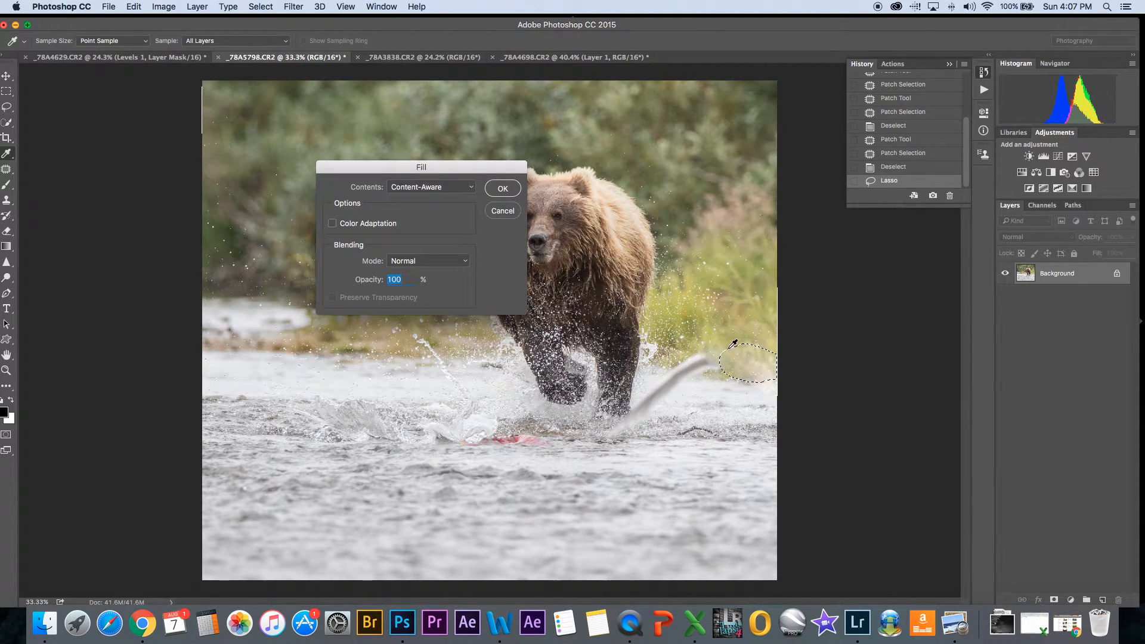
left_click(502, 188)
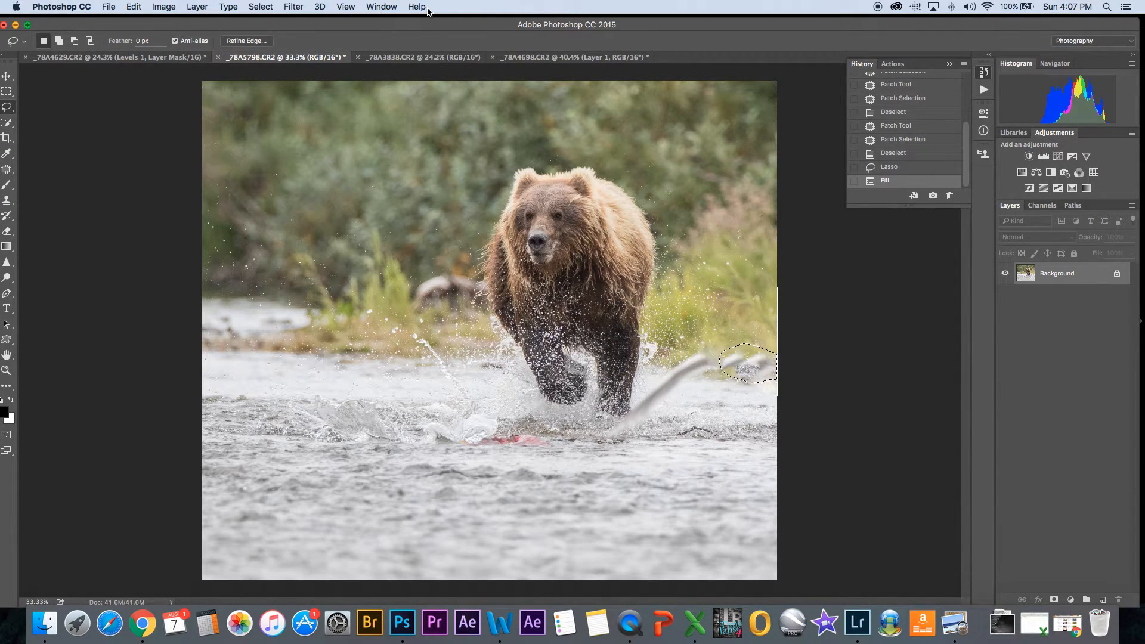
Discard the fill over the patched area and its Lasso selection from the History
left_click(889, 167)
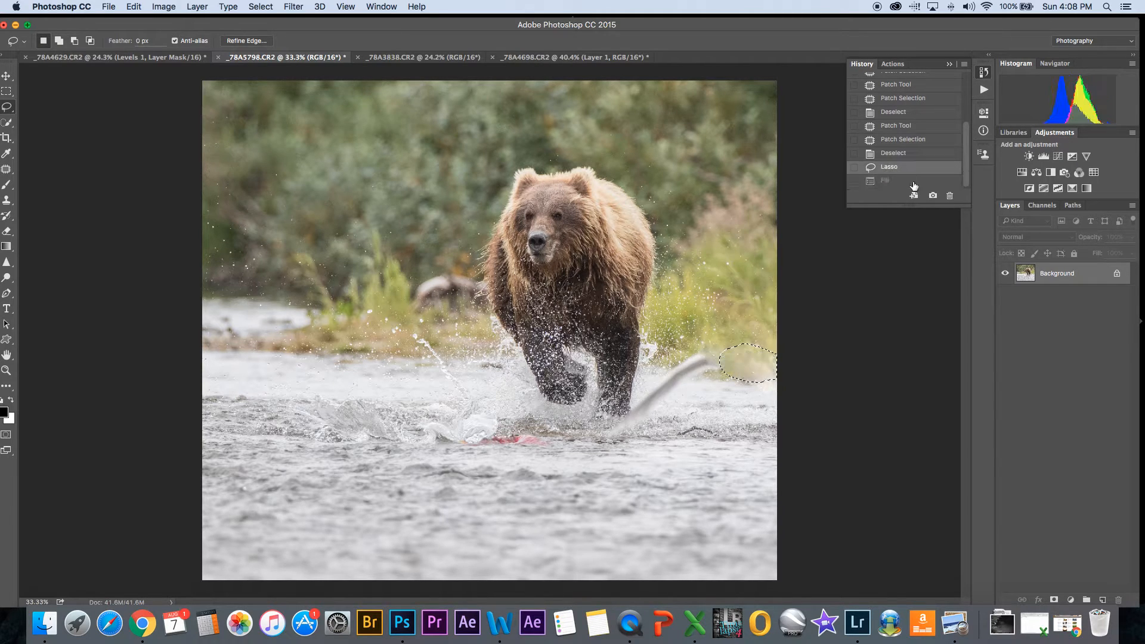
left_click(950, 197)
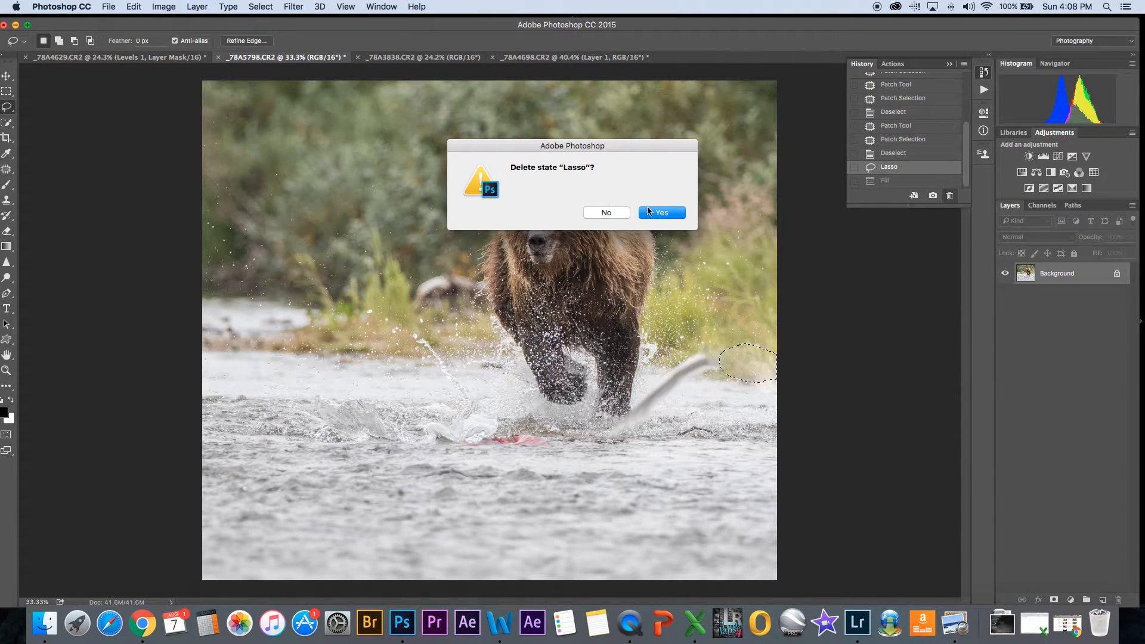
left_click(669, 215)
Apply the Color Efex Pro 4 Darken / Lighten Center filter to the running bear photo, placing the effect's center on the bear
key("z")
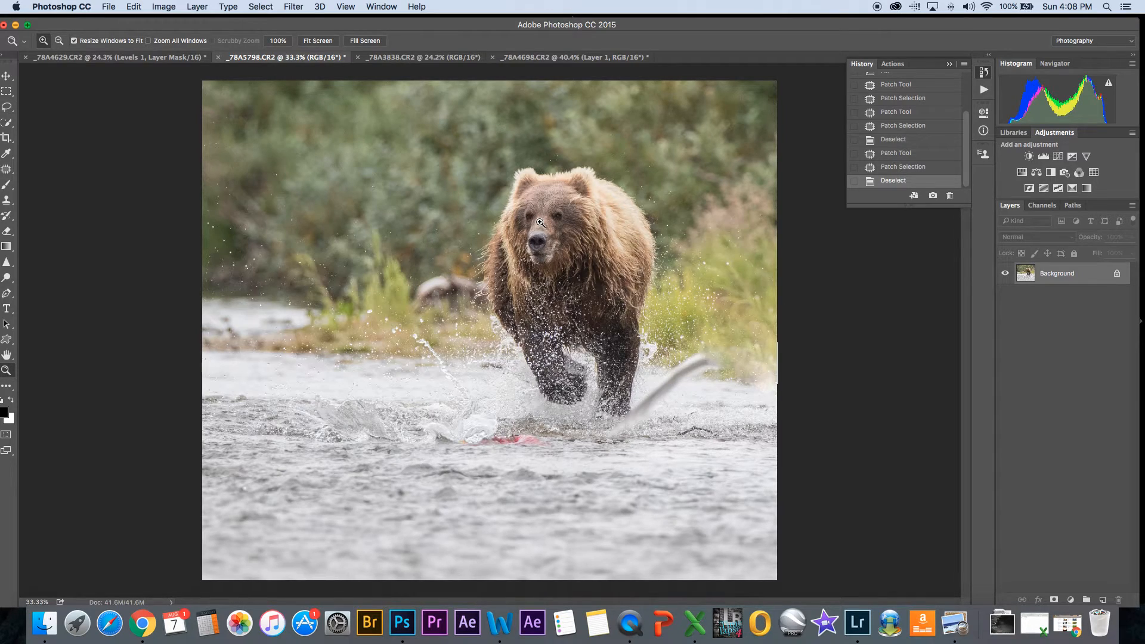
left_click(539, 223)
left_click(547, 221)
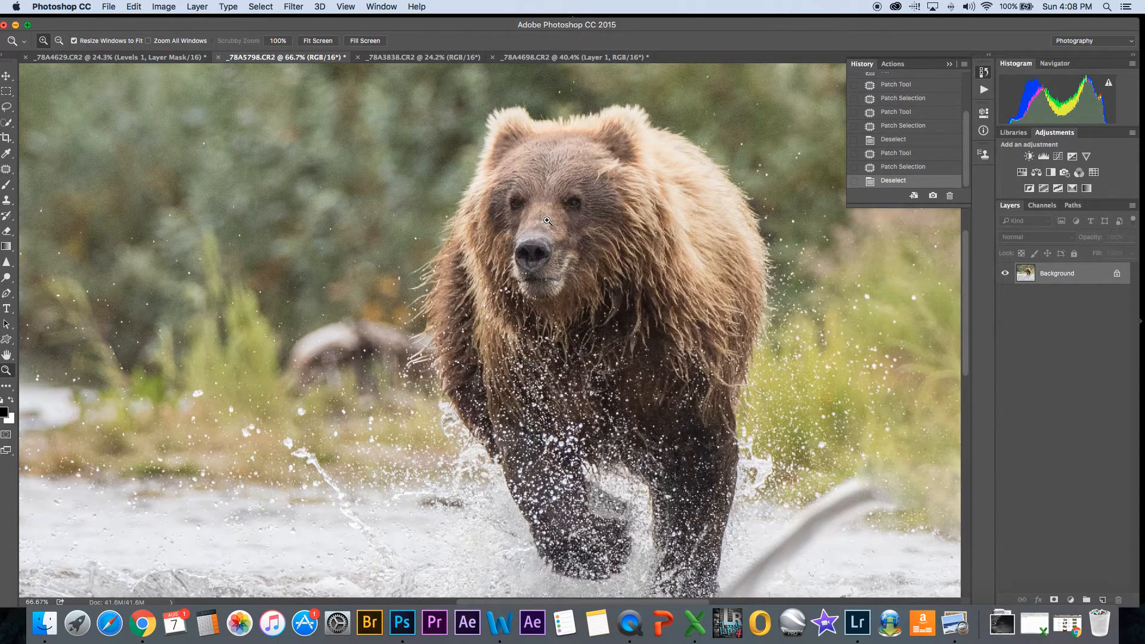
left_click(548, 221)
key("l")
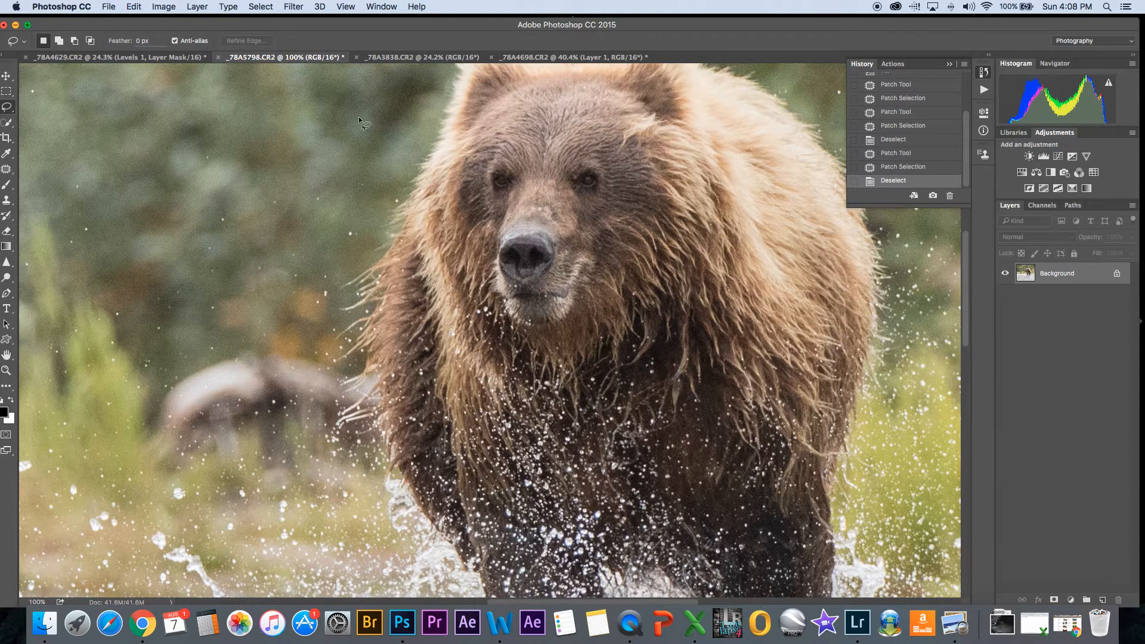
left_click(292, 7)
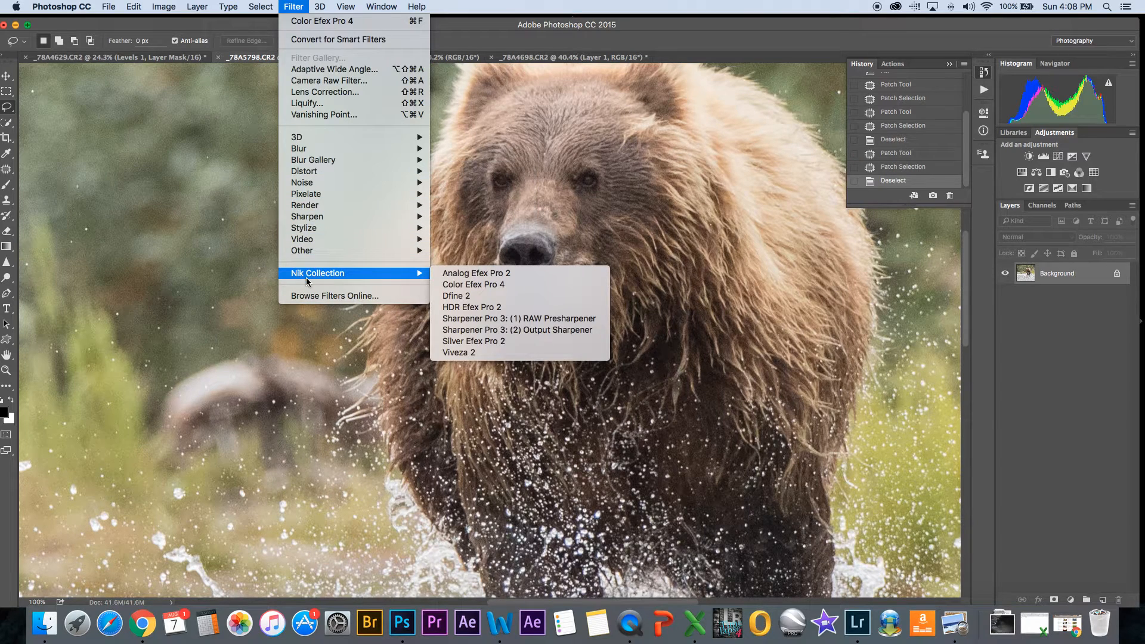
mouse_move(378, 276)
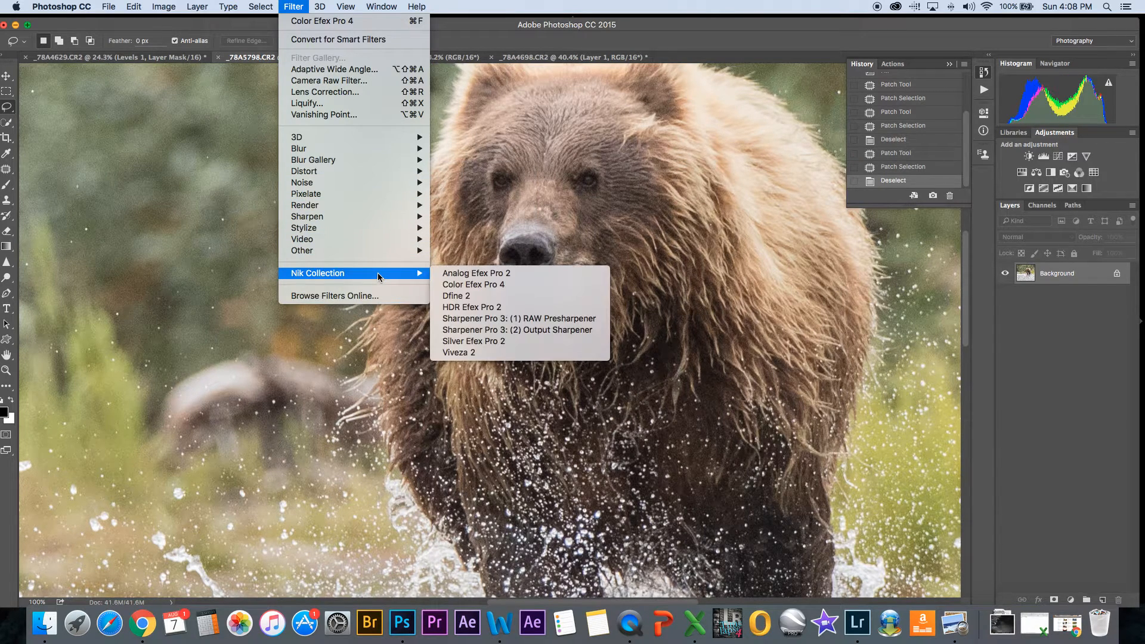
left_click(493, 286)
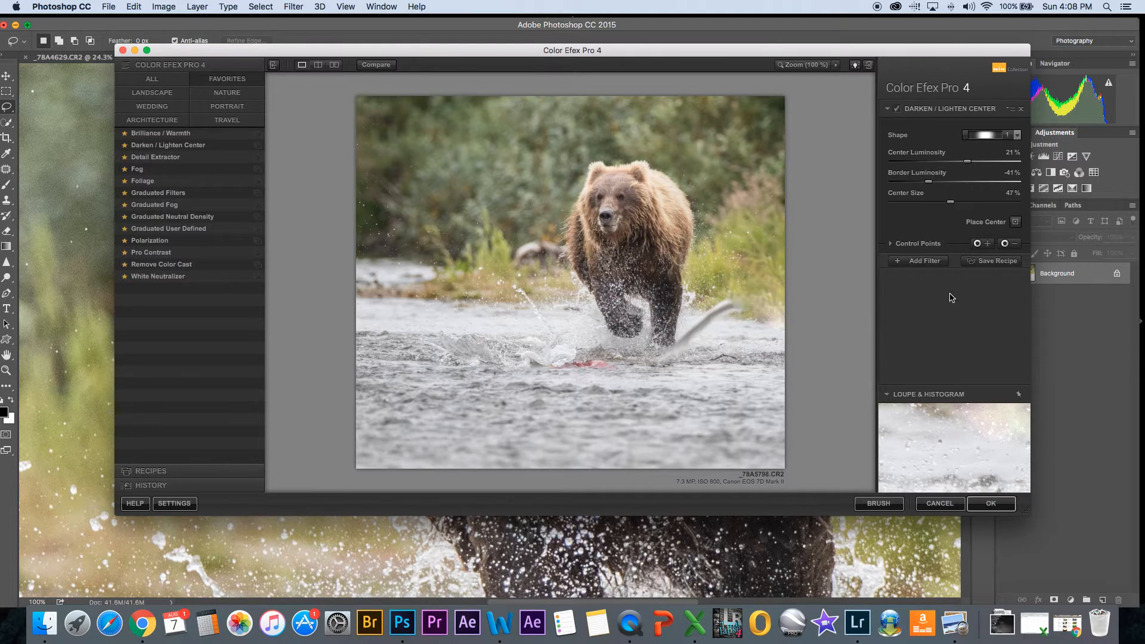
left_click(1014, 223)
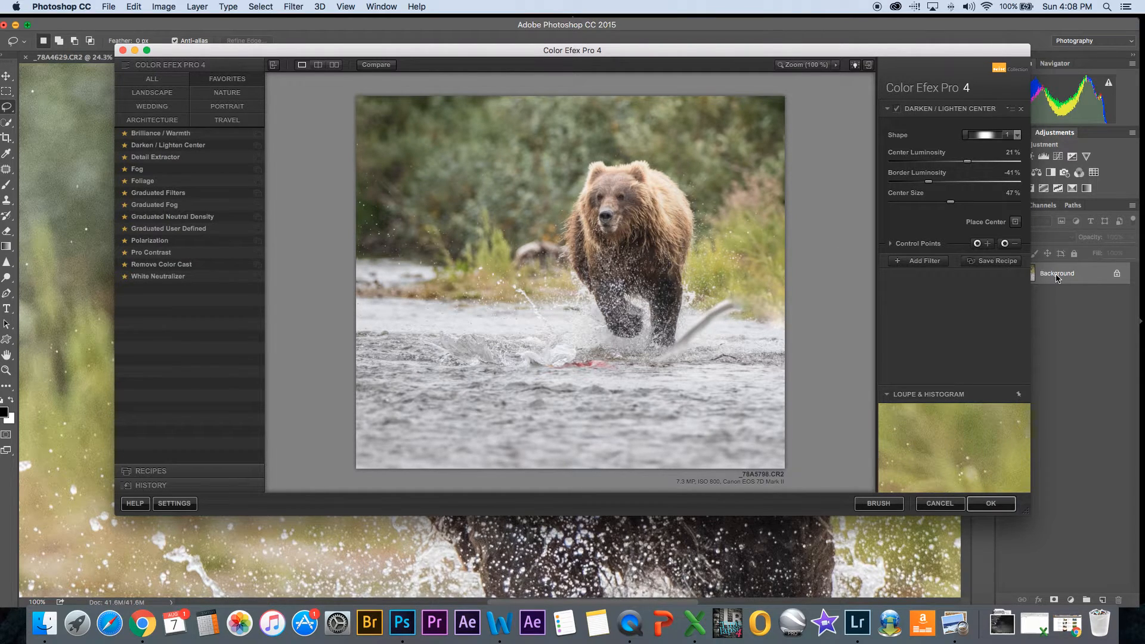
left_click(990, 504)
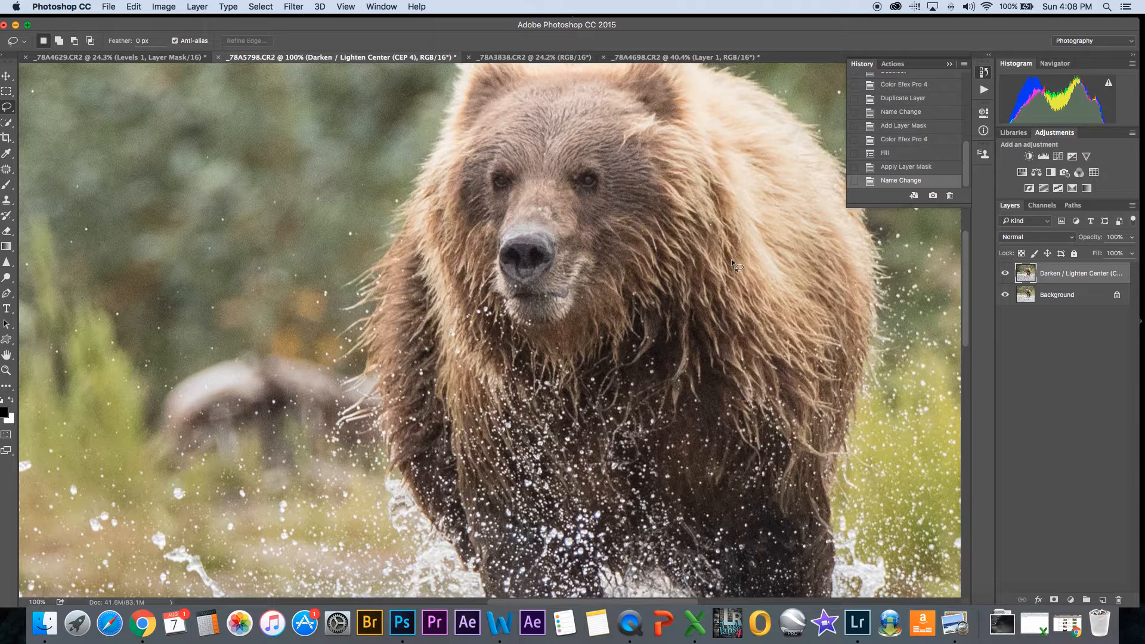
key("super+0")
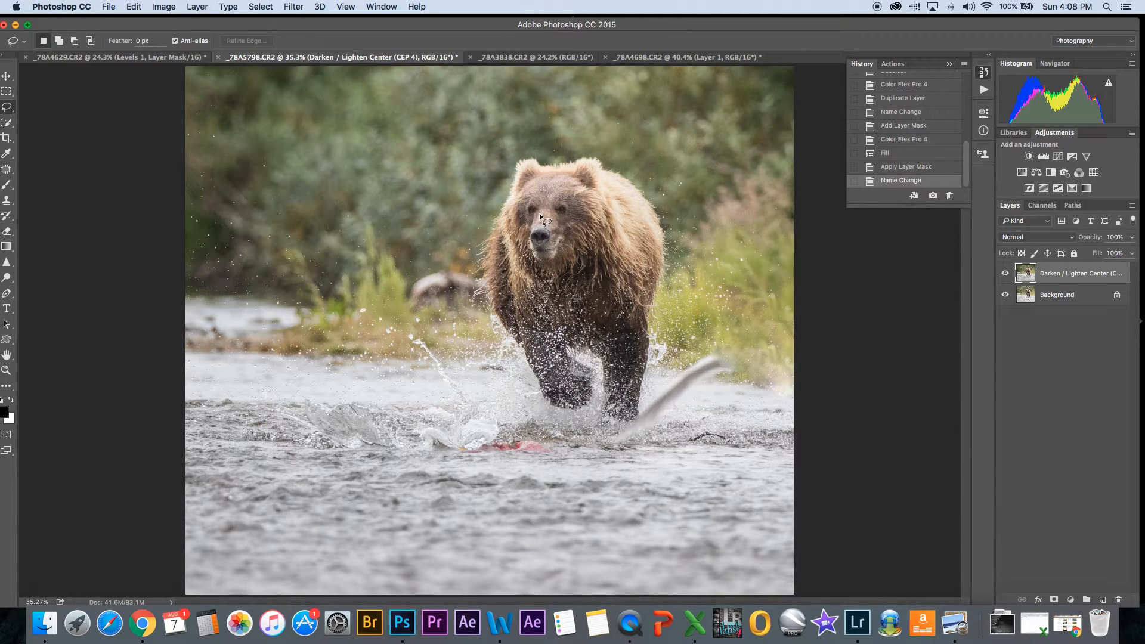
Select both of the running bear's eyes with the Lasso tool and copy them to a new layer
key("z")
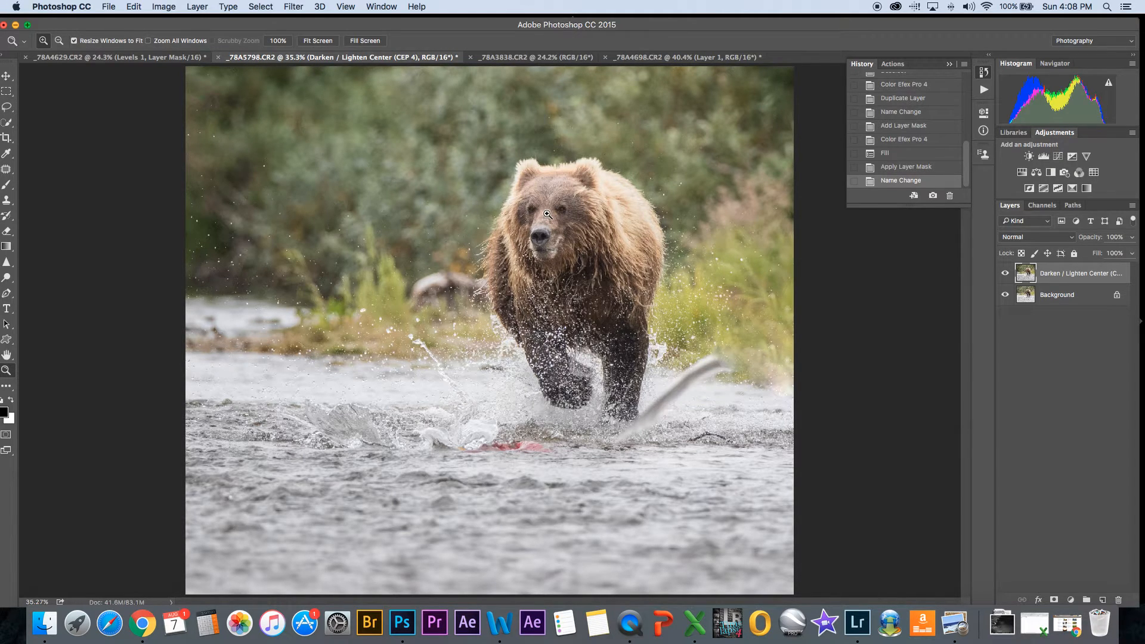
left_click(548, 214)
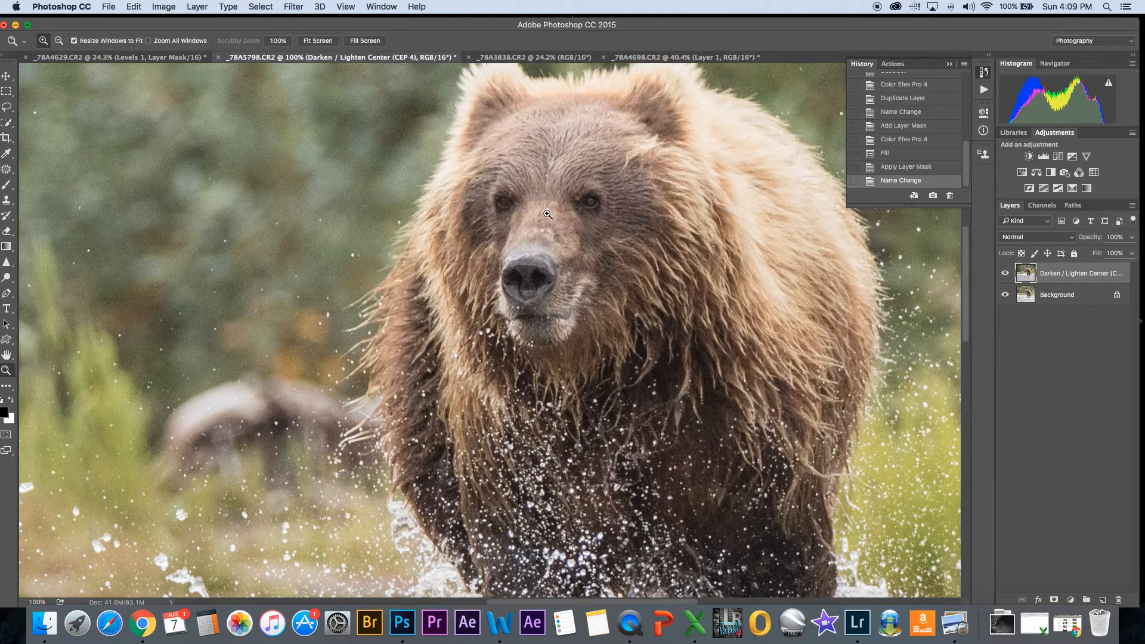
key("l")
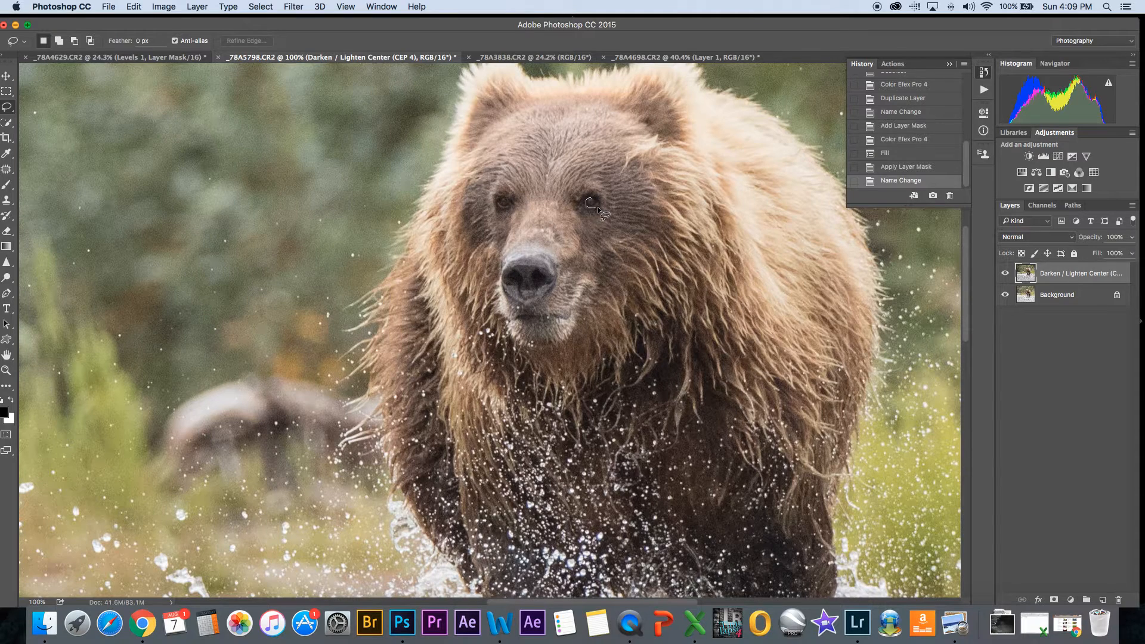
left_click_drag(594, 204, 595, 202)
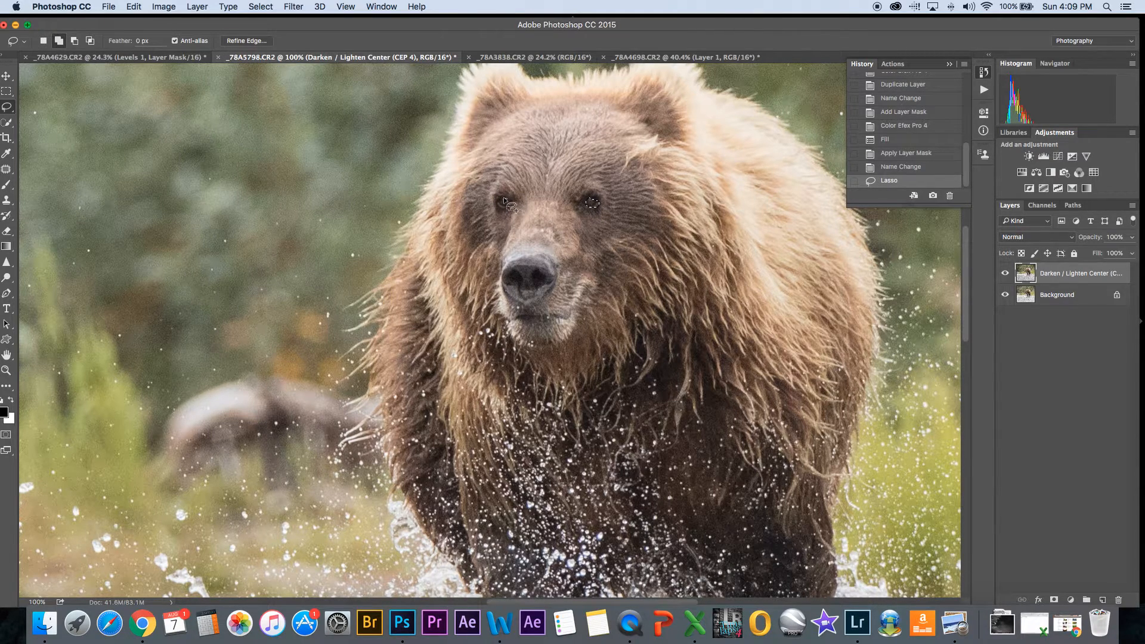
left_click_drag(510, 205, 507, 200)
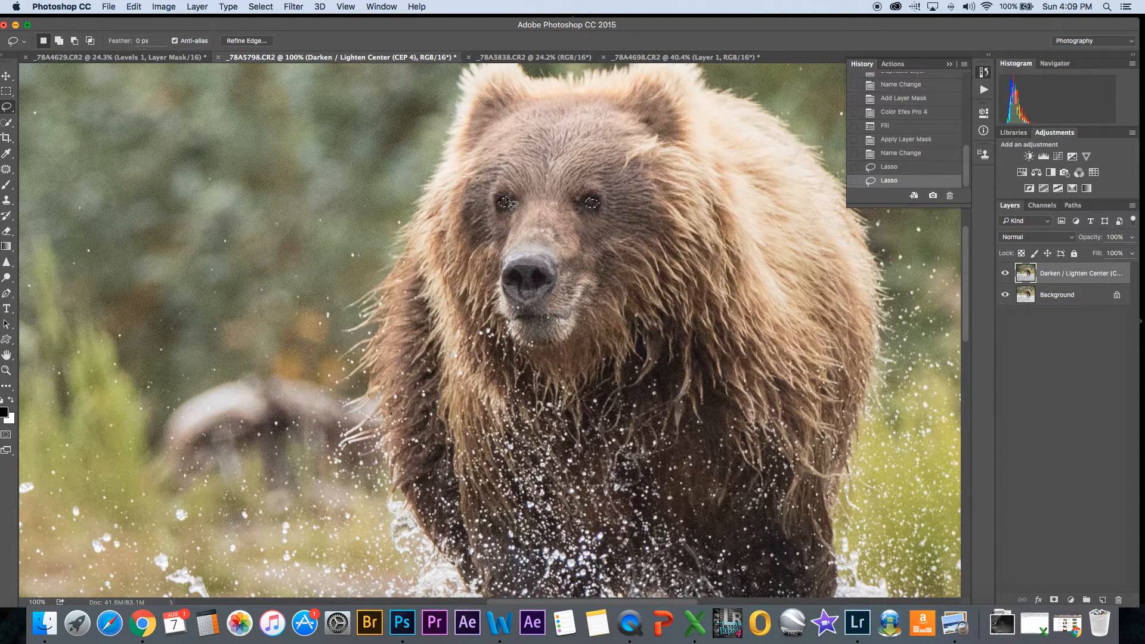
key("ctrl+j")
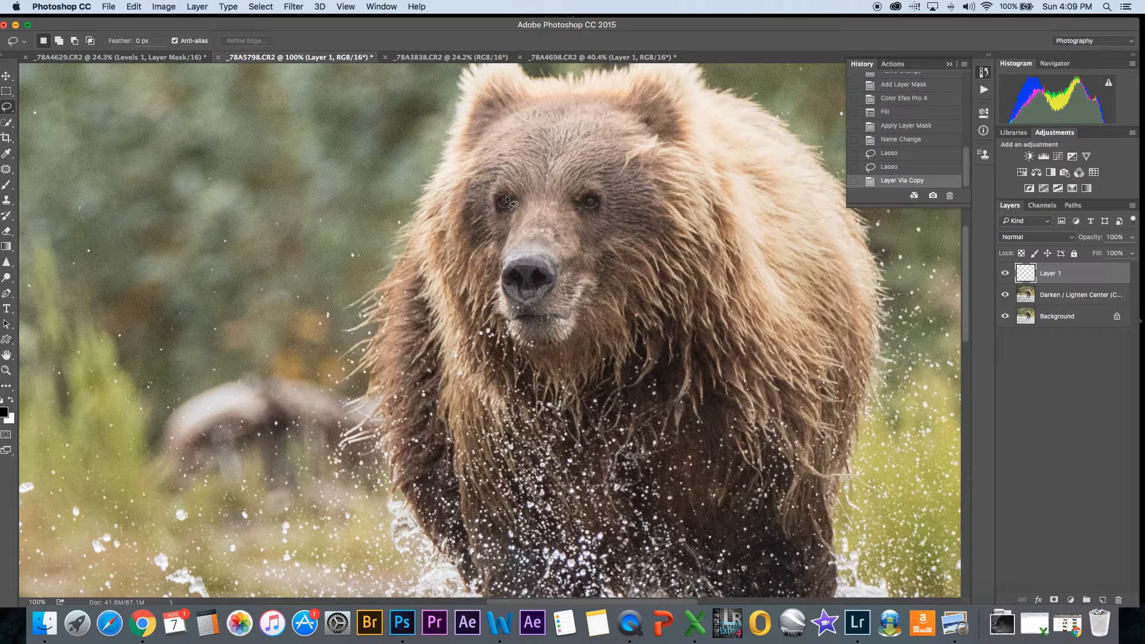
Set the eye layer's blend mode to Screen with an opacity of 30%
double_click(1097, 276)
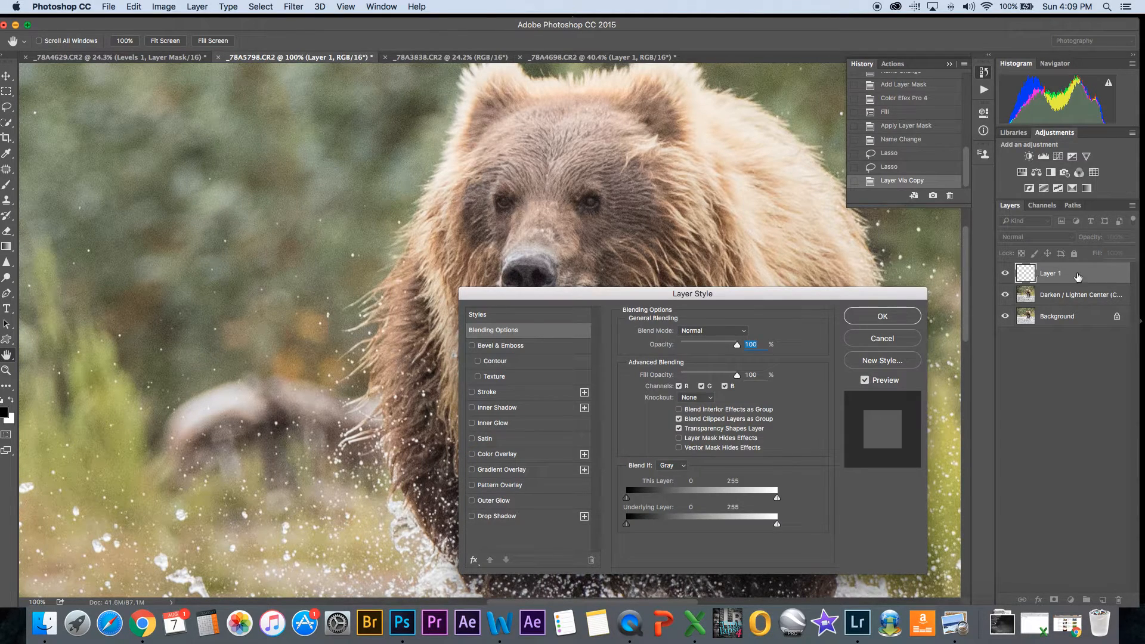
left_click(743, 334)
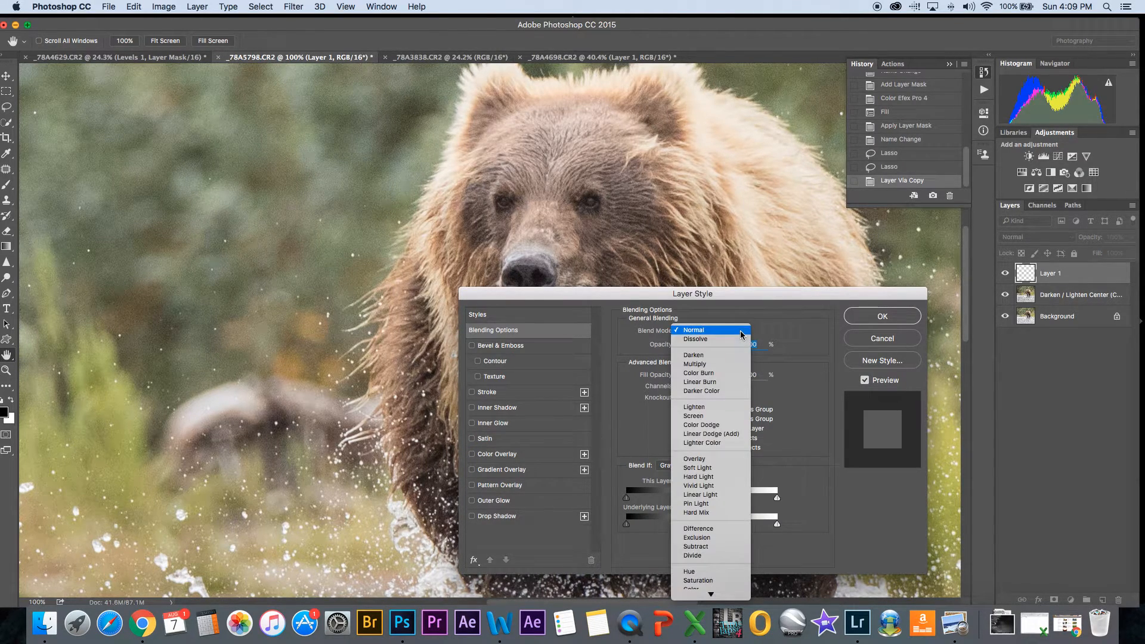
left_click(714, 415)
left_click_drag(738, 349, 699, 351)
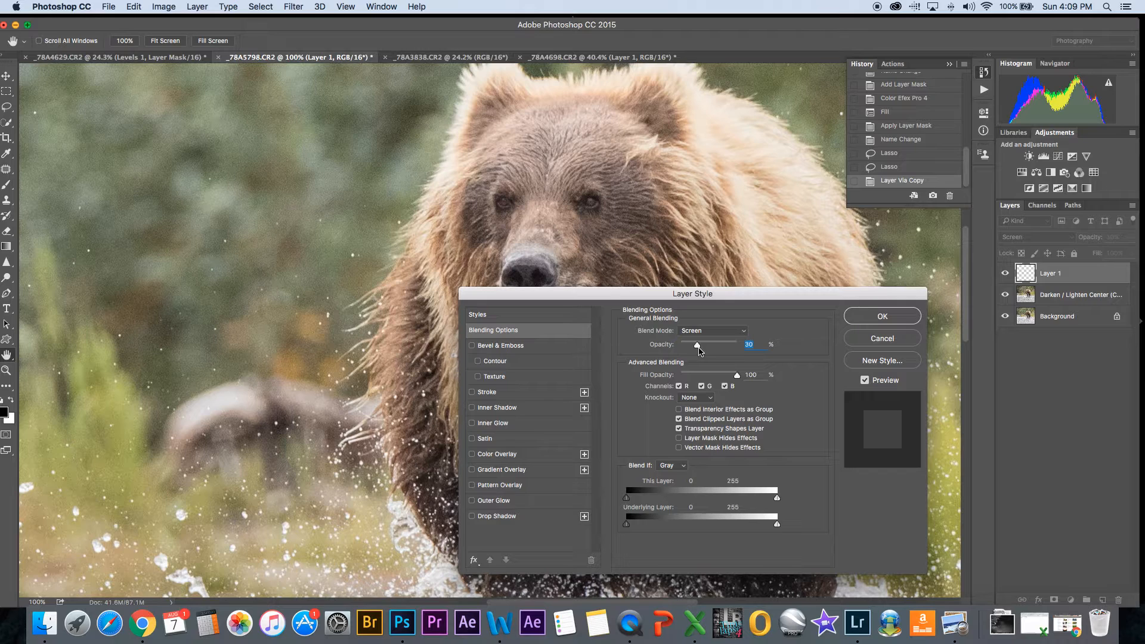
left_click(882, 316)
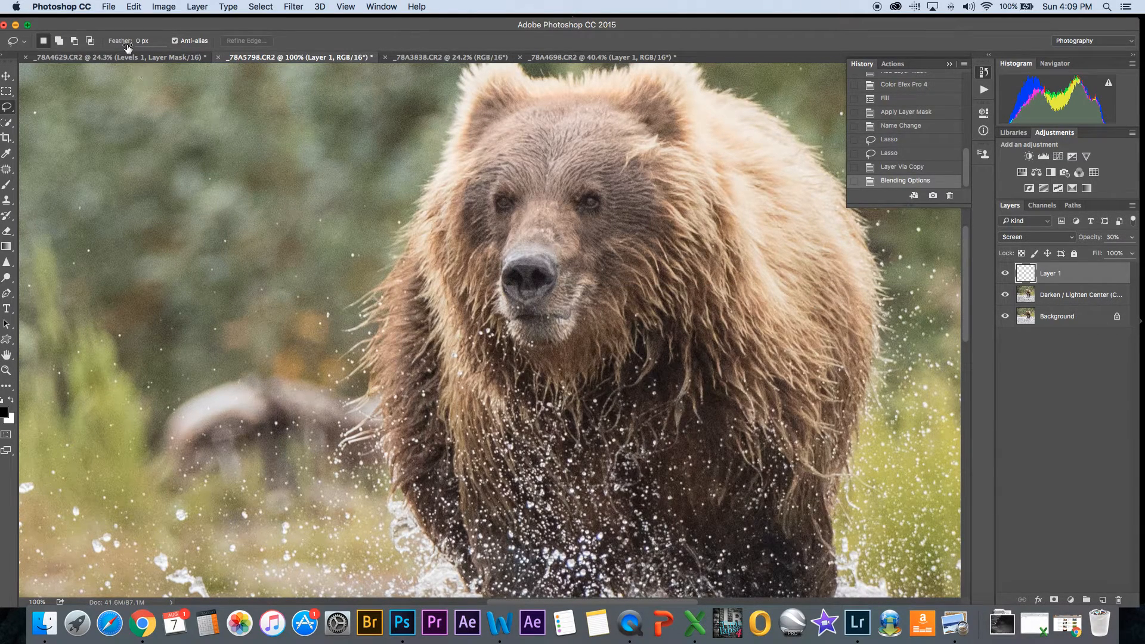
Strongly increase the saturation of the eye layer with a Hue/Saturation adjustment
left_click(160, 7)
mouse_move(162, 40)
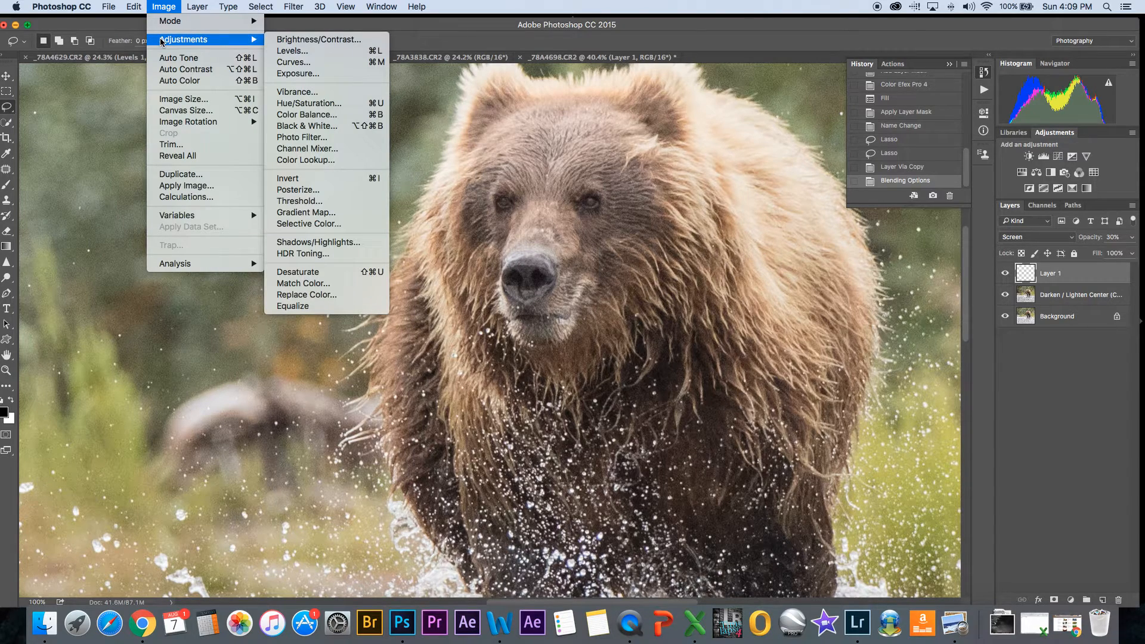
left_click(328, 104)
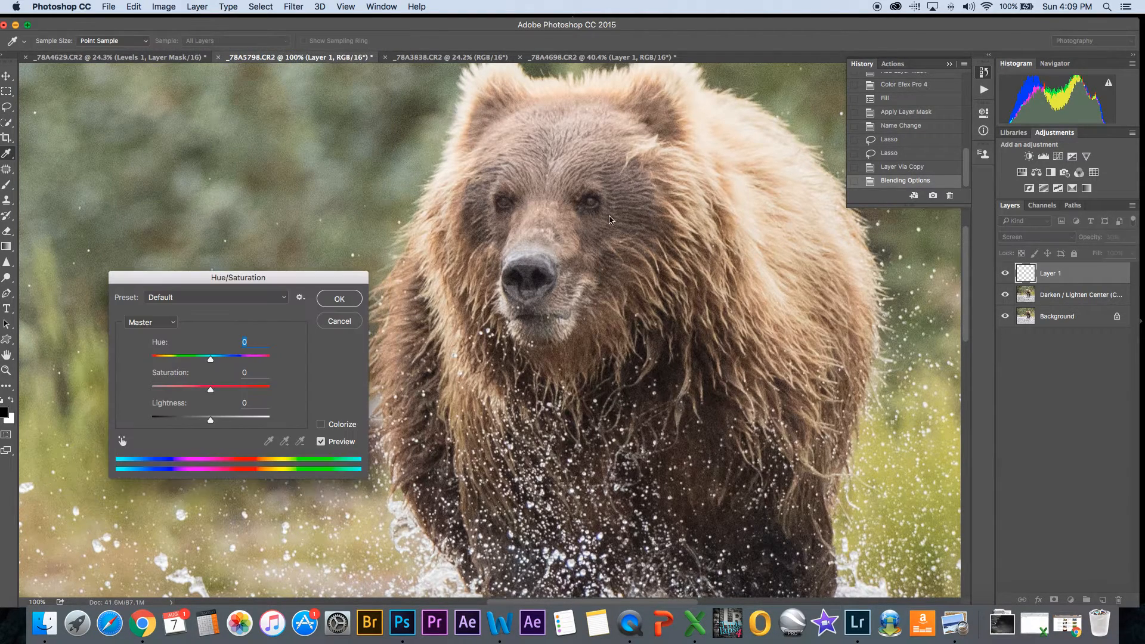
left_click_drag(210, 392, 259, 397)
left_click(337, 299)
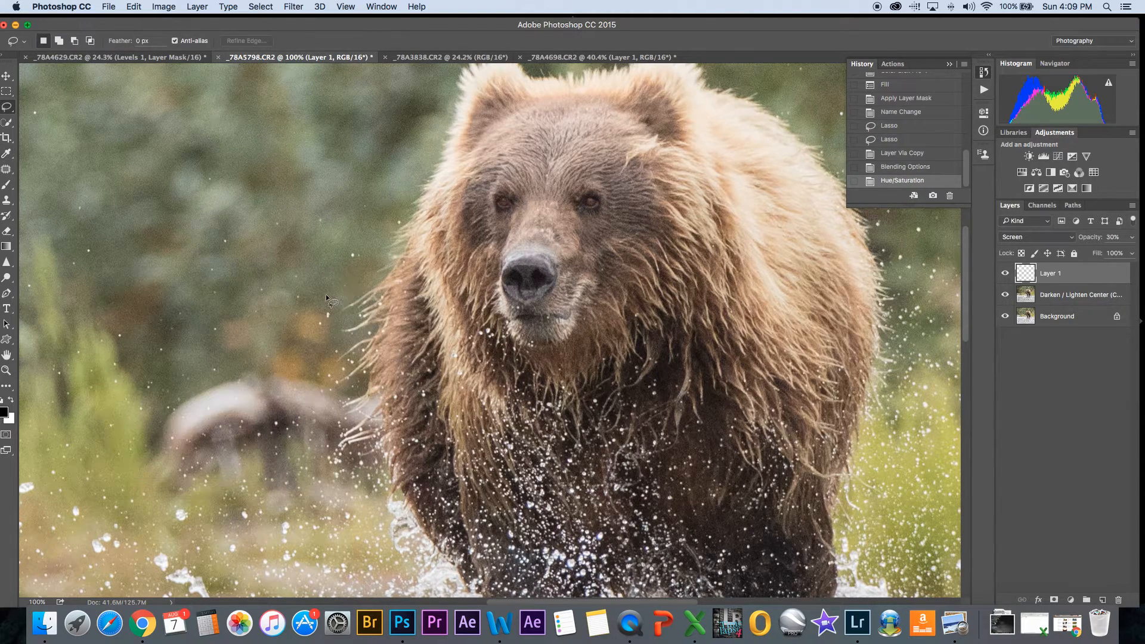
Raise the contrast of the eye layer with a Brightness/Contrast adjustment, and fit the photo on screen
left_click(164, 7)
mouse_move(172, 45)
left_click(318, 40)
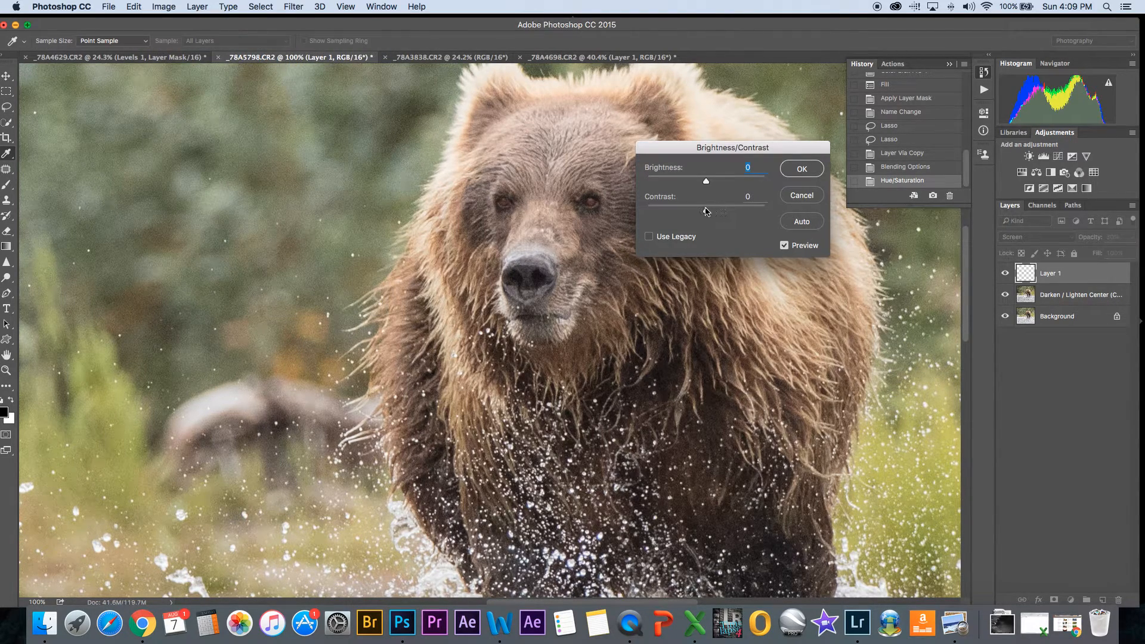
left_click_drag(706, 213, 746, 213)
left_click(801, 169)
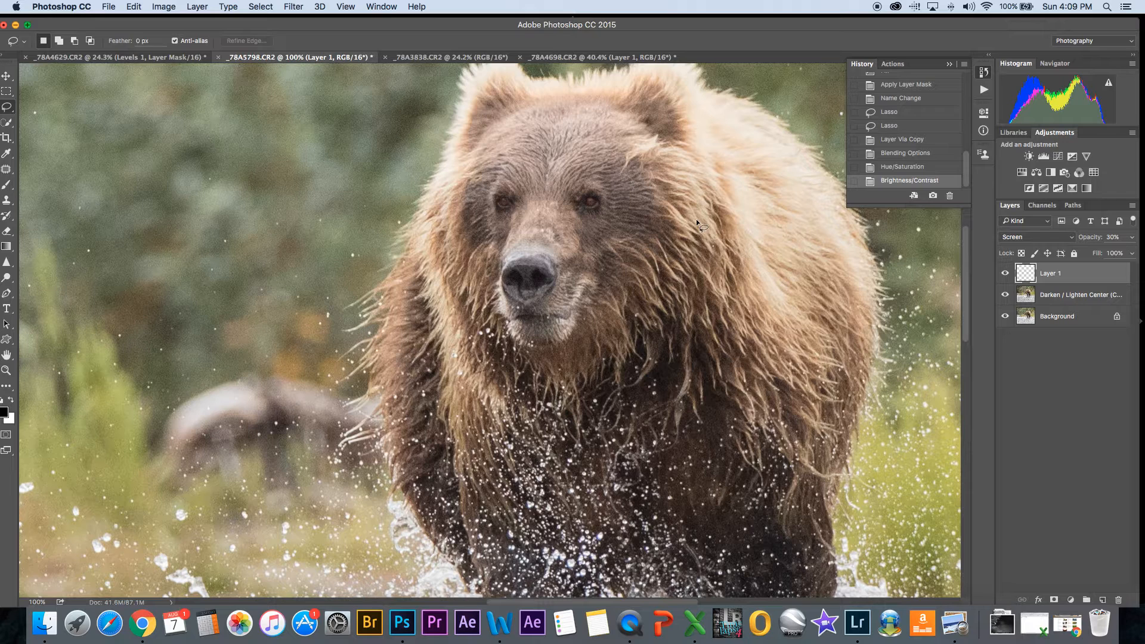
key("super+0")
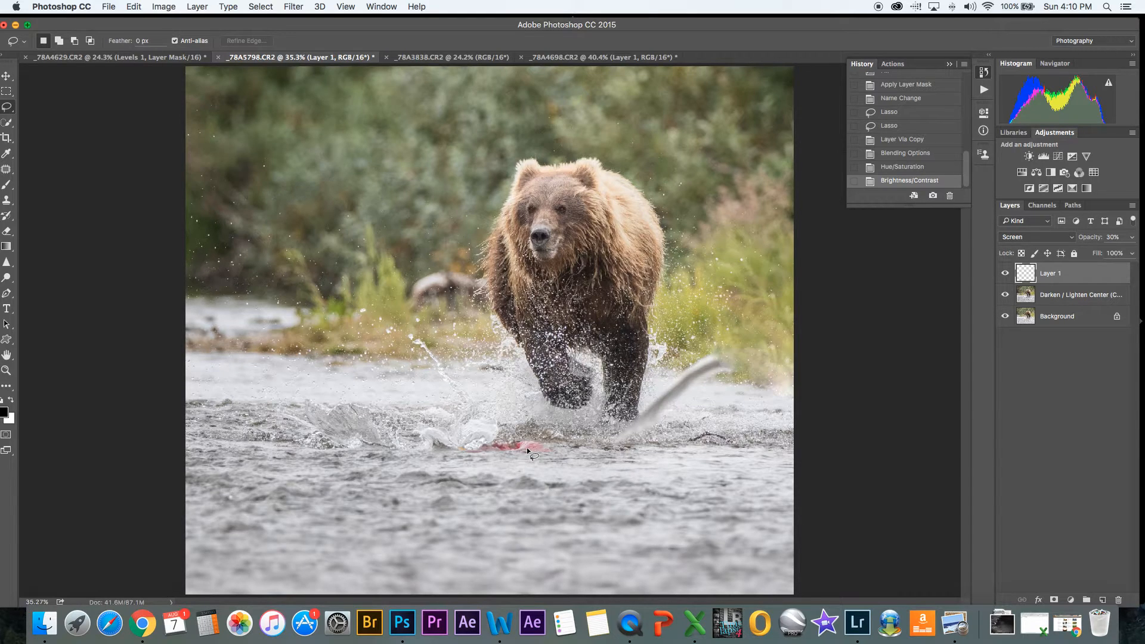
Flatten all layers of the running bear photo _78A5798.CR2 into the background
left_click(459, 59)
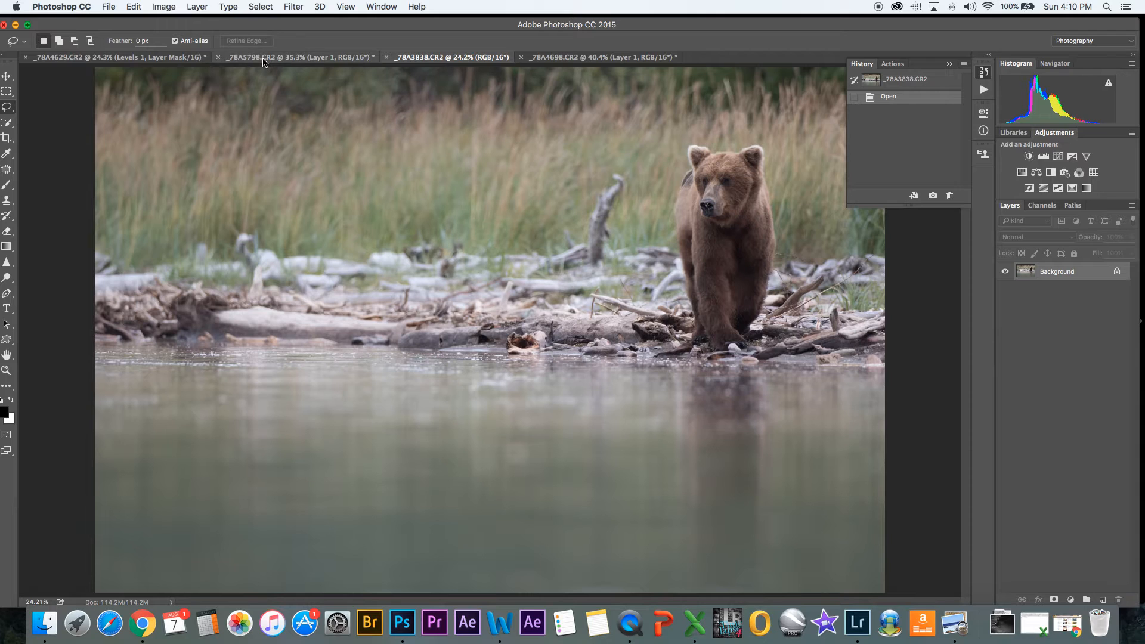
left_click(298, 58)
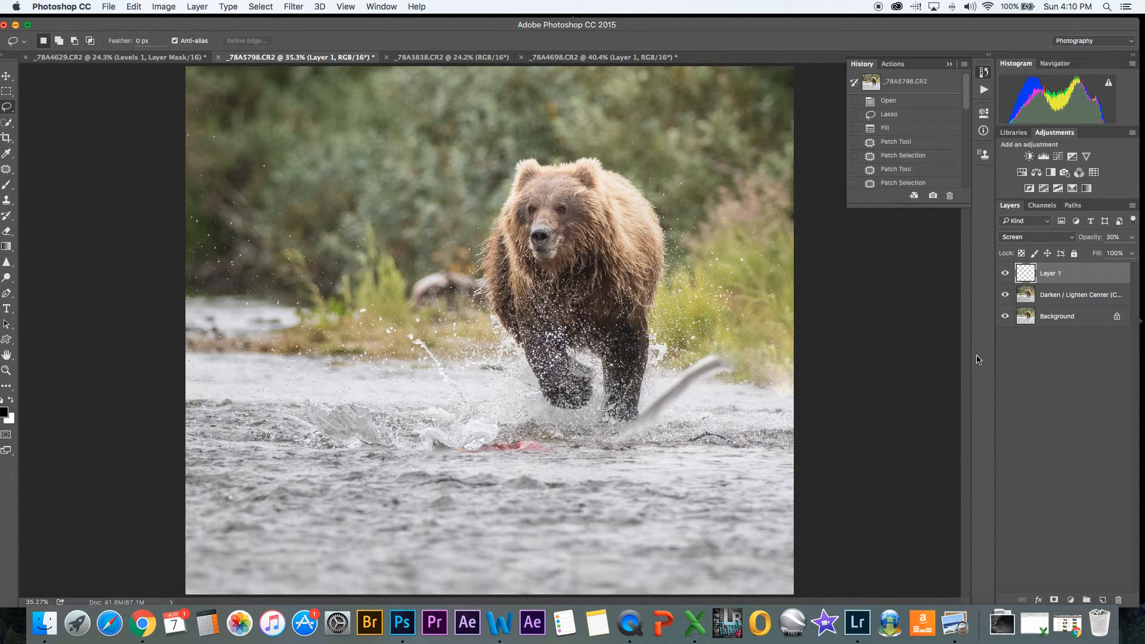
right_click(1068, 325)
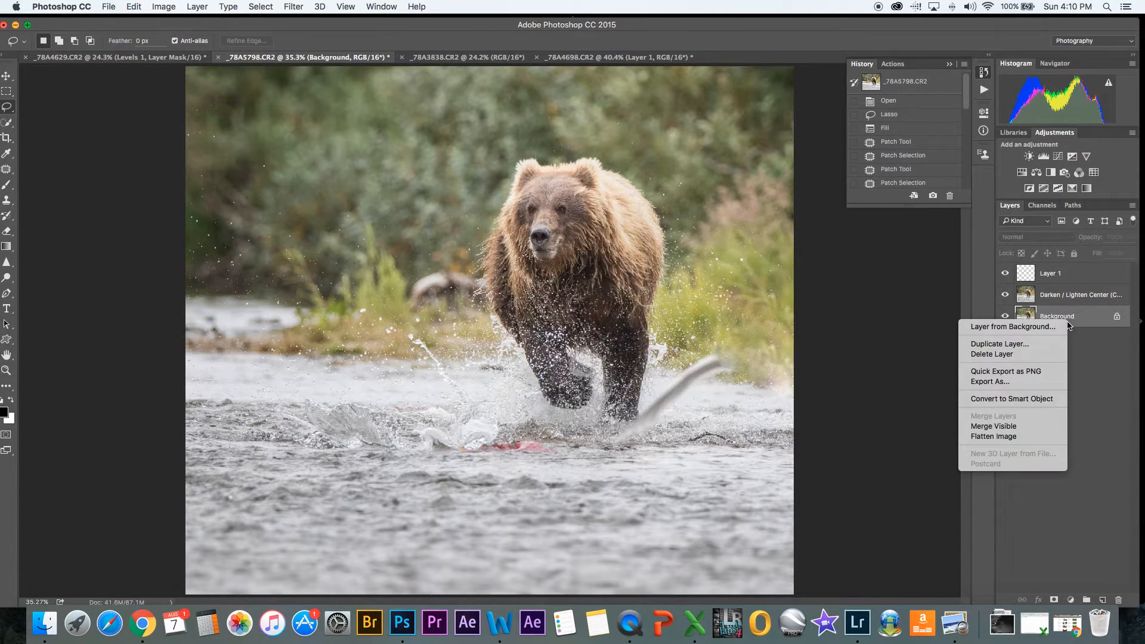
left_click(856, 370)
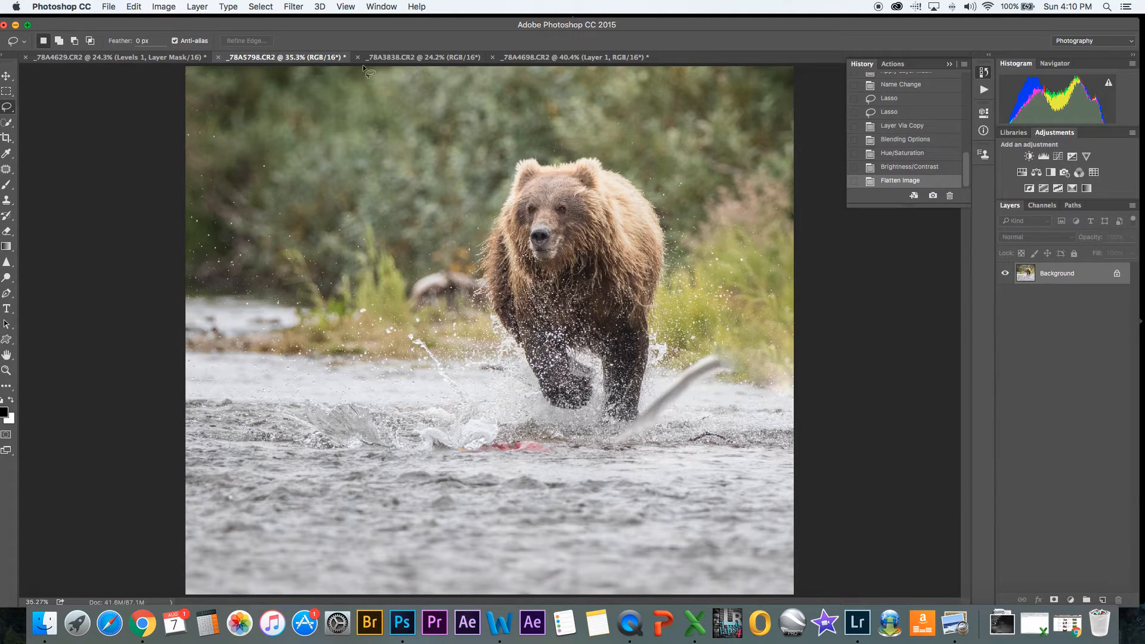
Resize the running bear photo to a width of 1500 pixels and fit it on screen
left_click(158, 8)
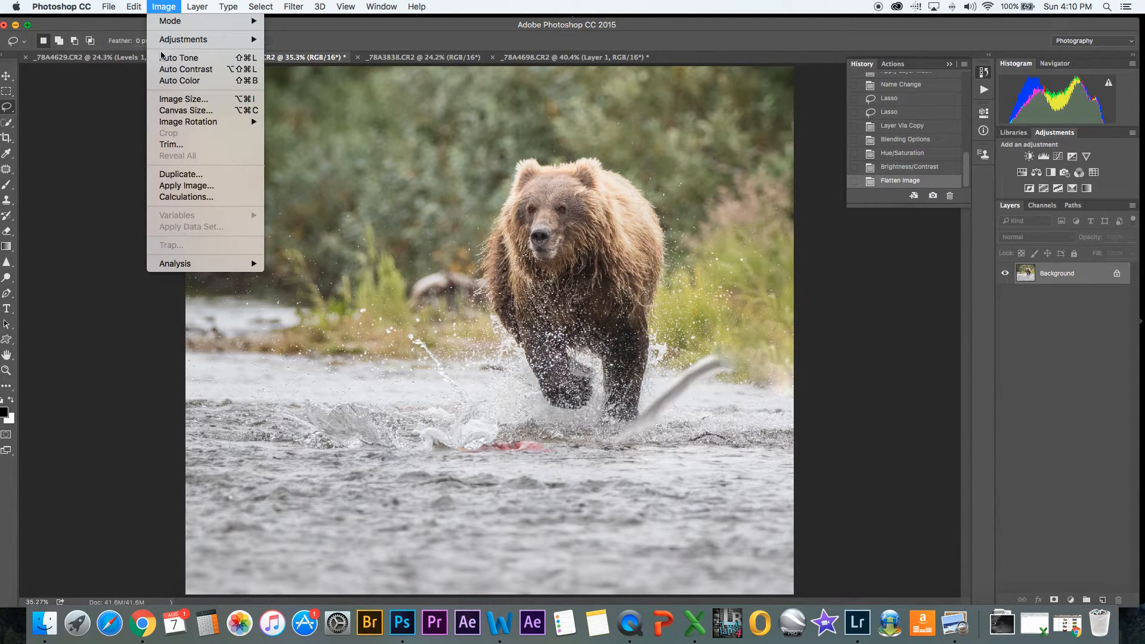
left_click(167, 101)
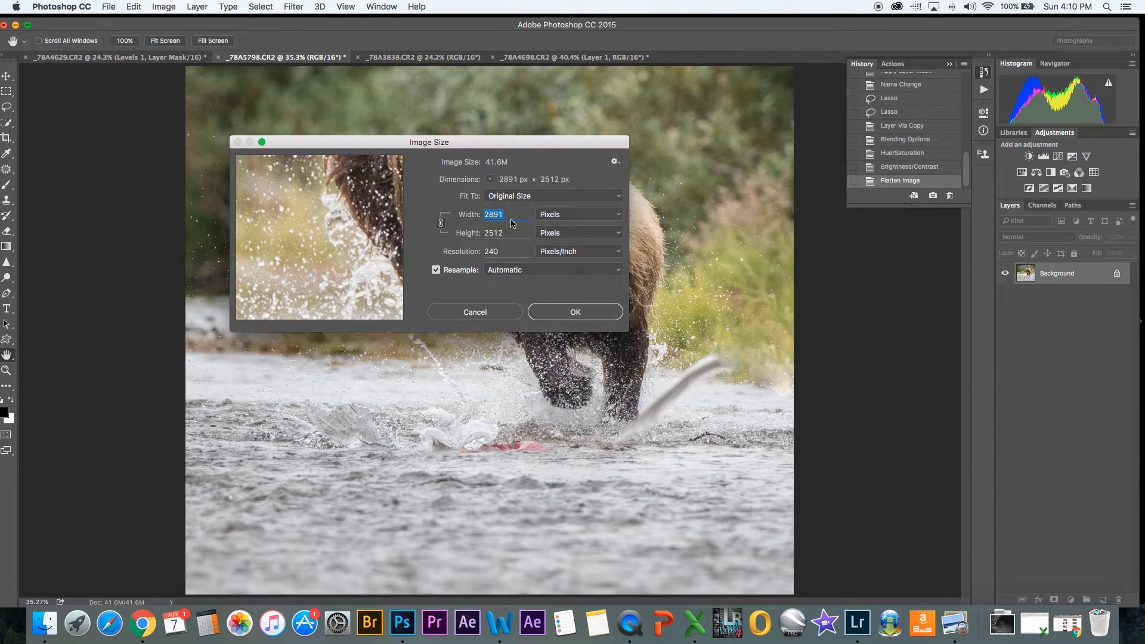
type("1500")
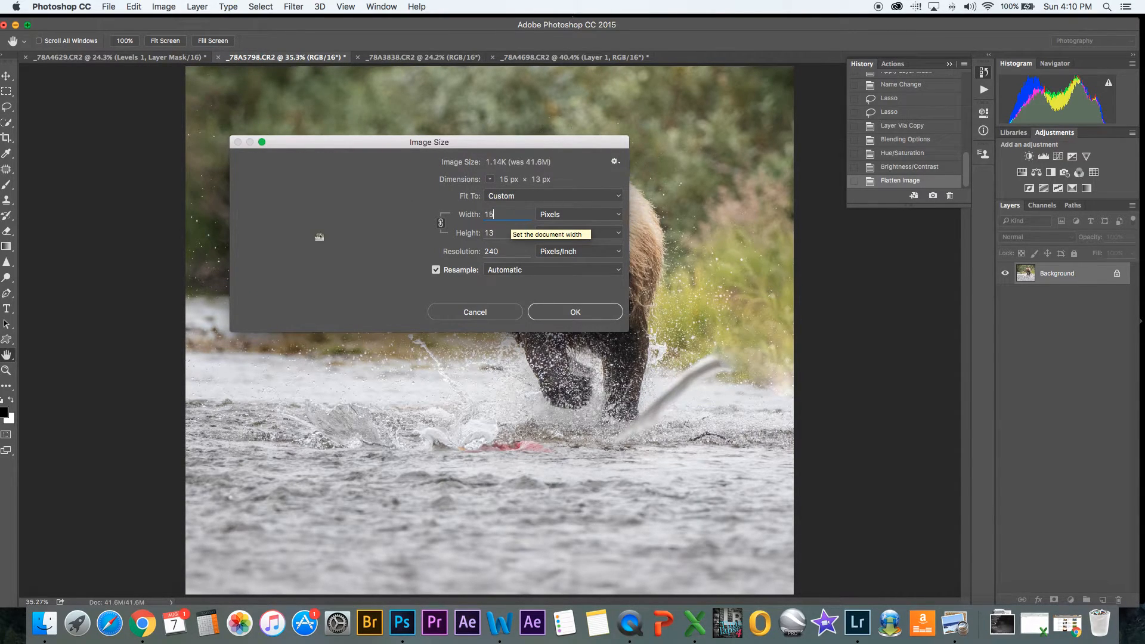
left_click(587, 322)
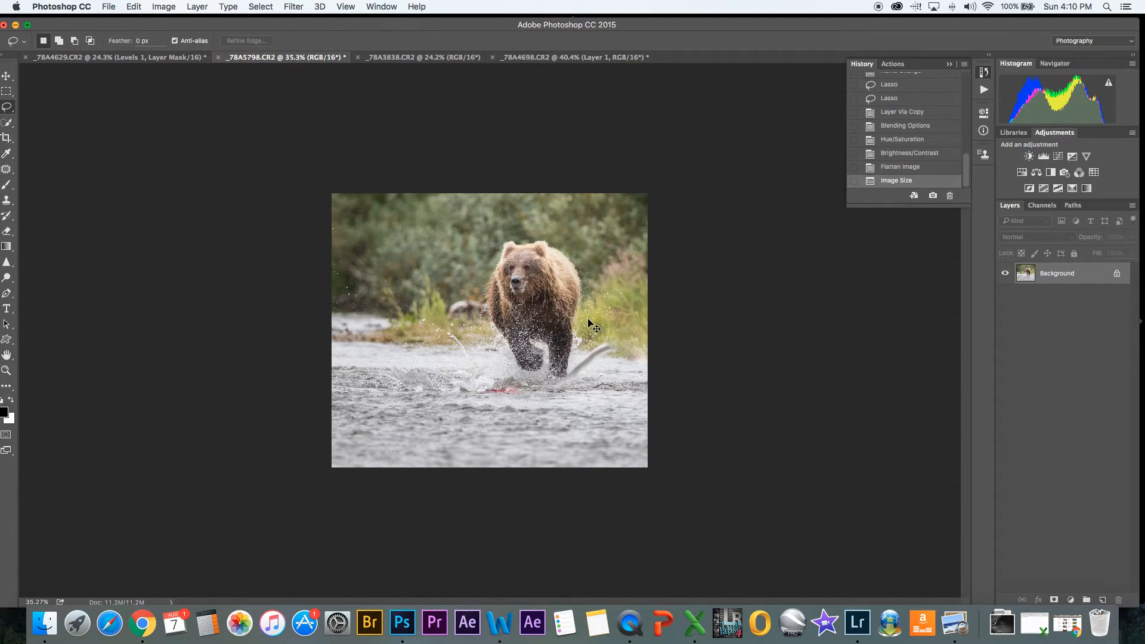
key("super+0")
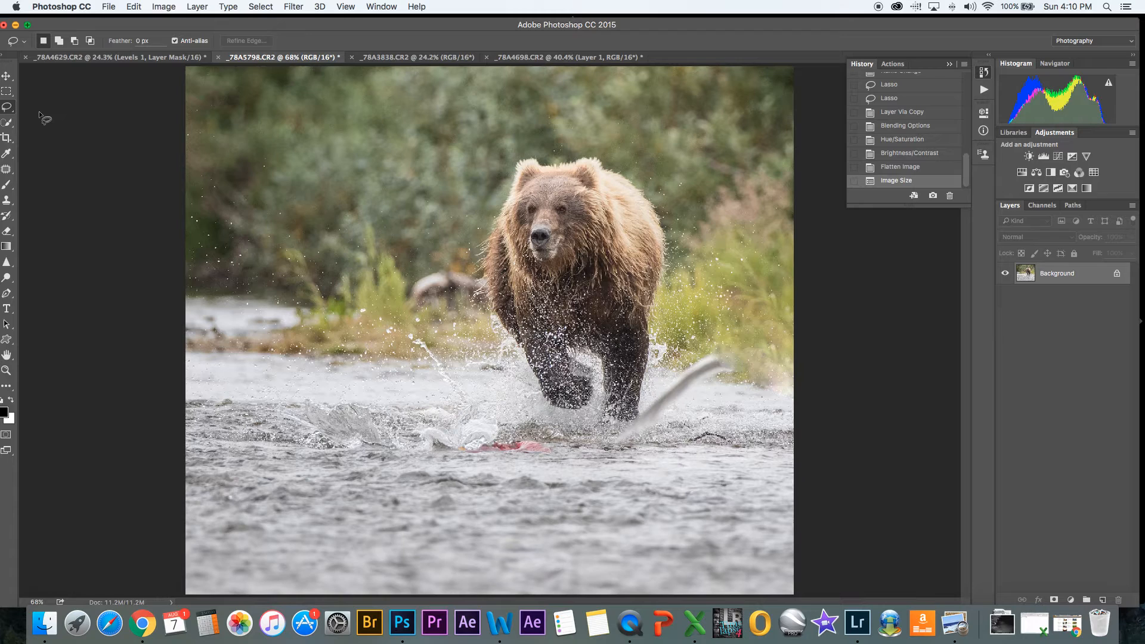
Copy the running bear to its own layer using Quick Selection, and convert that layer for Smart Filters
left_click(6, 123)
mouse_move(540, 238)
left_mouse_down()
mouse_move(595, 180)
mouse_move(617, 322)
mouse_move(531, 298)
mouse_move(525, 270)
mouse_move(506, 281)
mouse_move(508, 249)
mouse_move(537, 241)
left_mouse_up()
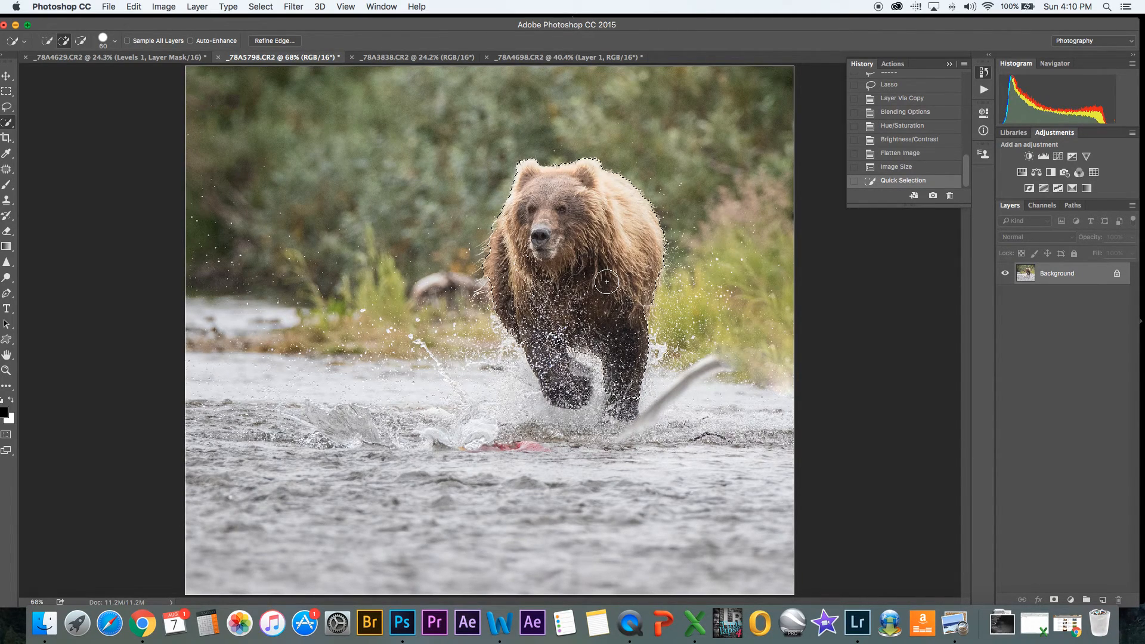
key("ctrl+j")
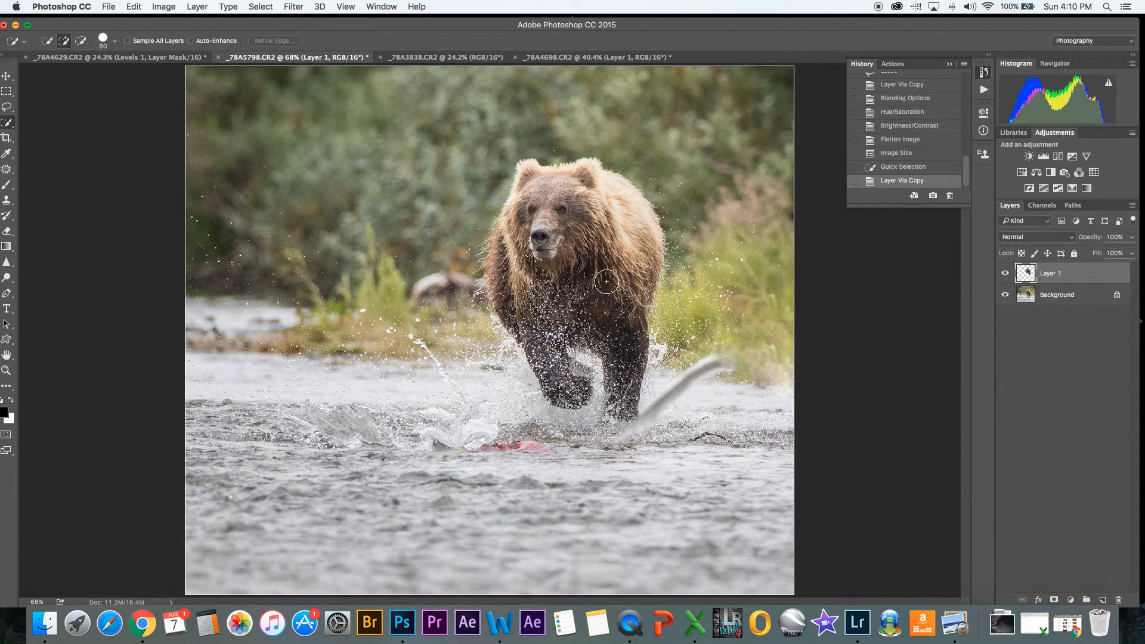
left_click(294, 7)
left_click(299, 39)
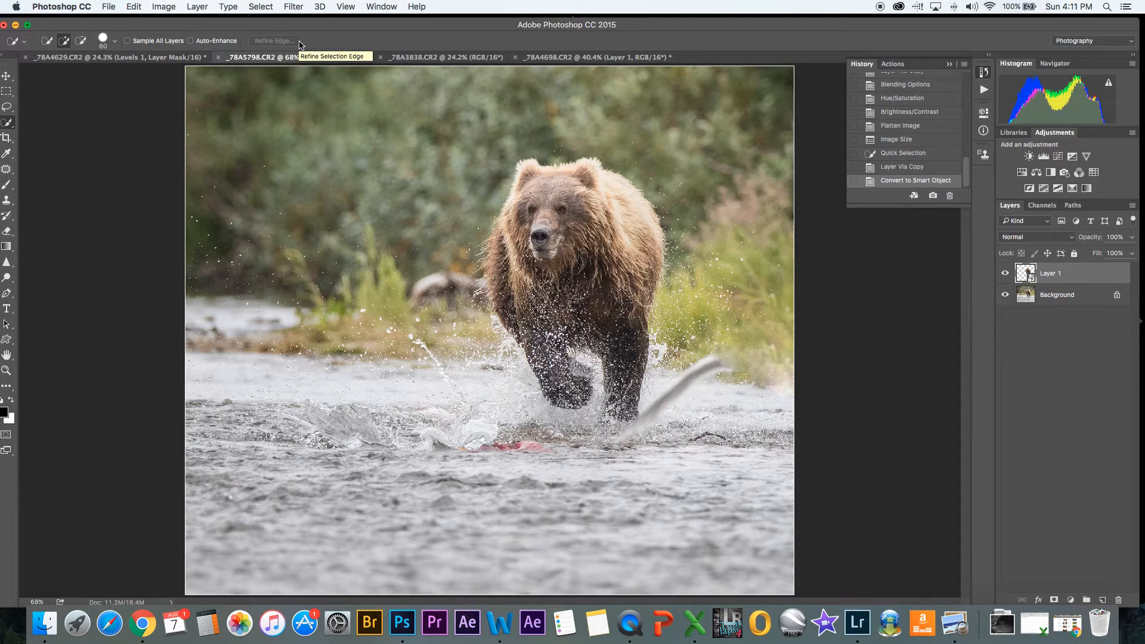
Sharpen the bear layer with an Unsharp Mask of amount 56%, radius 0.5 pixels and threshold 0
left_click(296, 8)
mouse_move(321, 222)
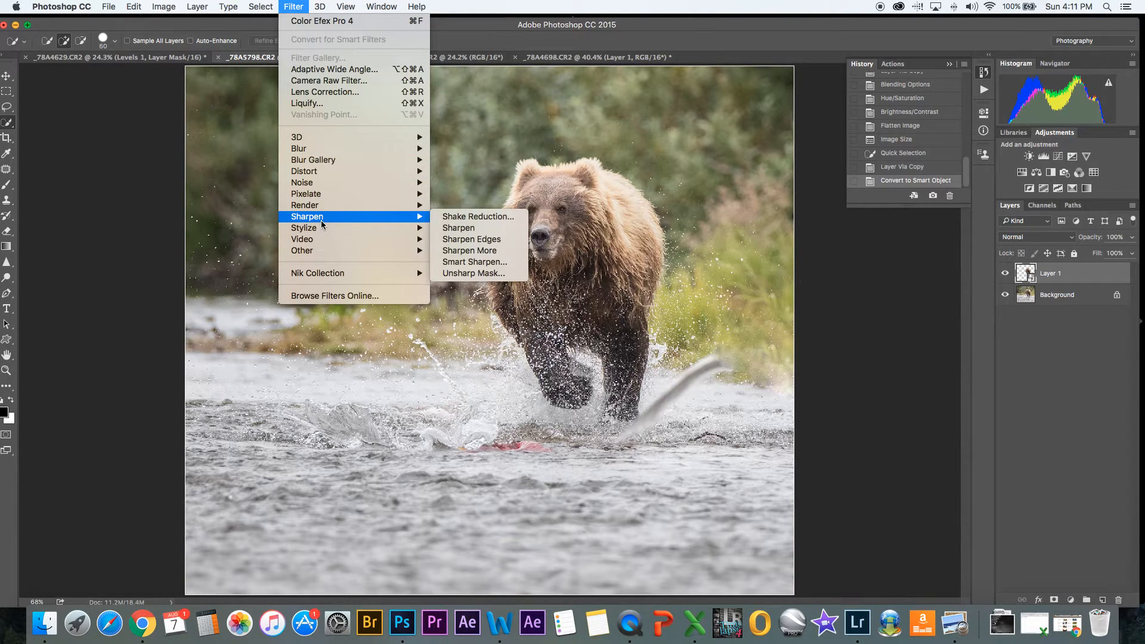
left_click(465, 274)
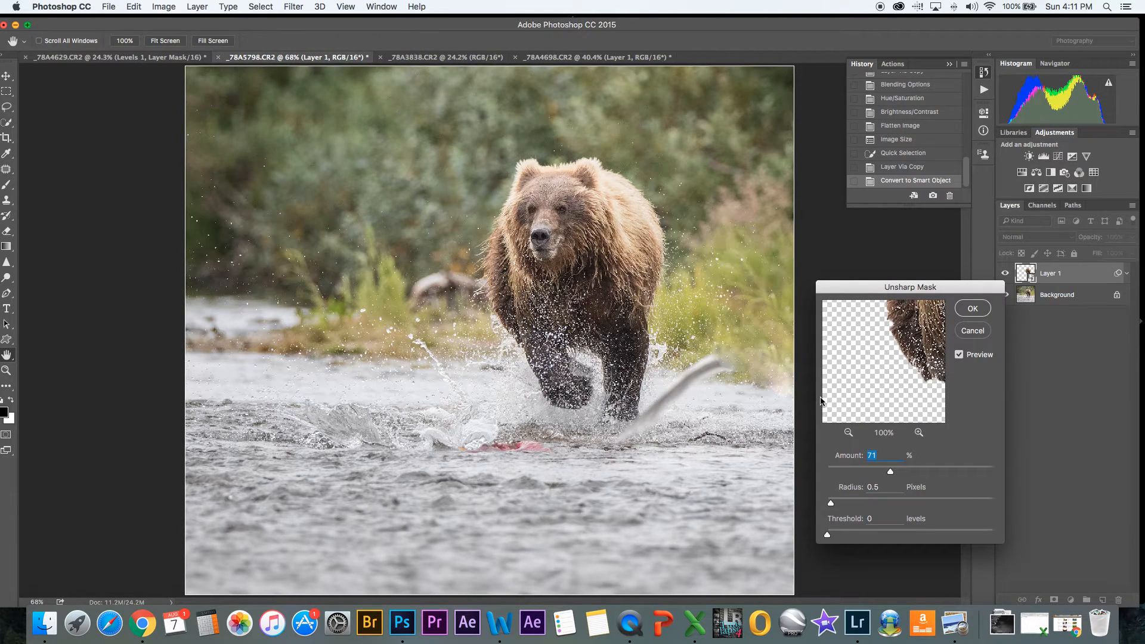
left_click_drag(891, 474, 965, 477)
left_click_drag(966, 474, 878, 475)
key("super+plus")
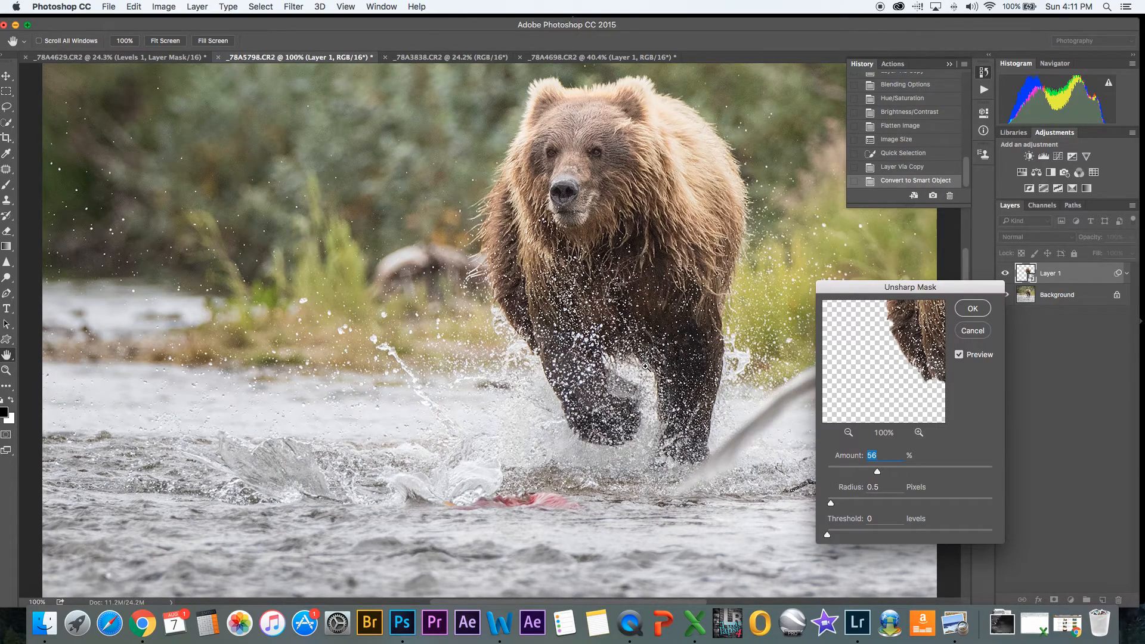
key("super+plus")
key("super+minus")
left_click(973, 308)
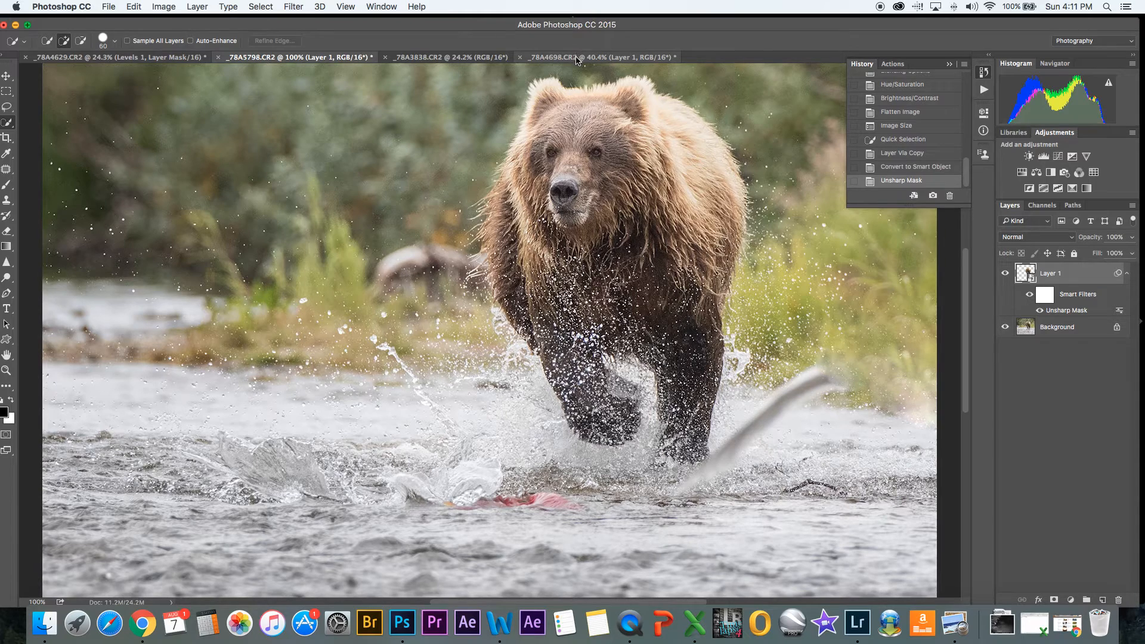
double_click(1056, 311)
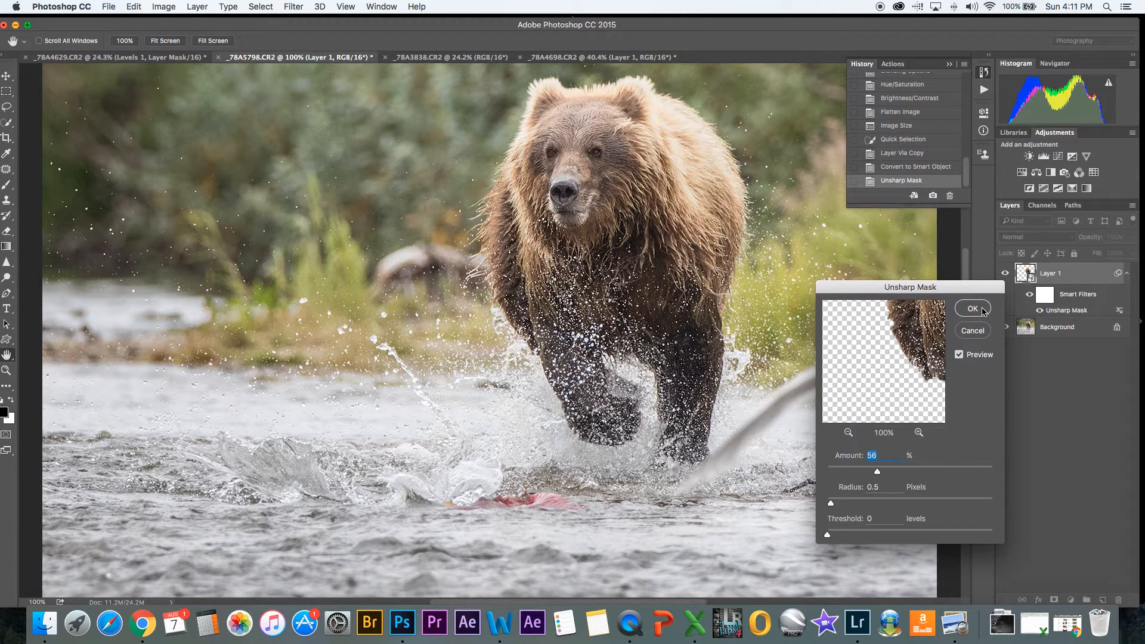
key("Return")
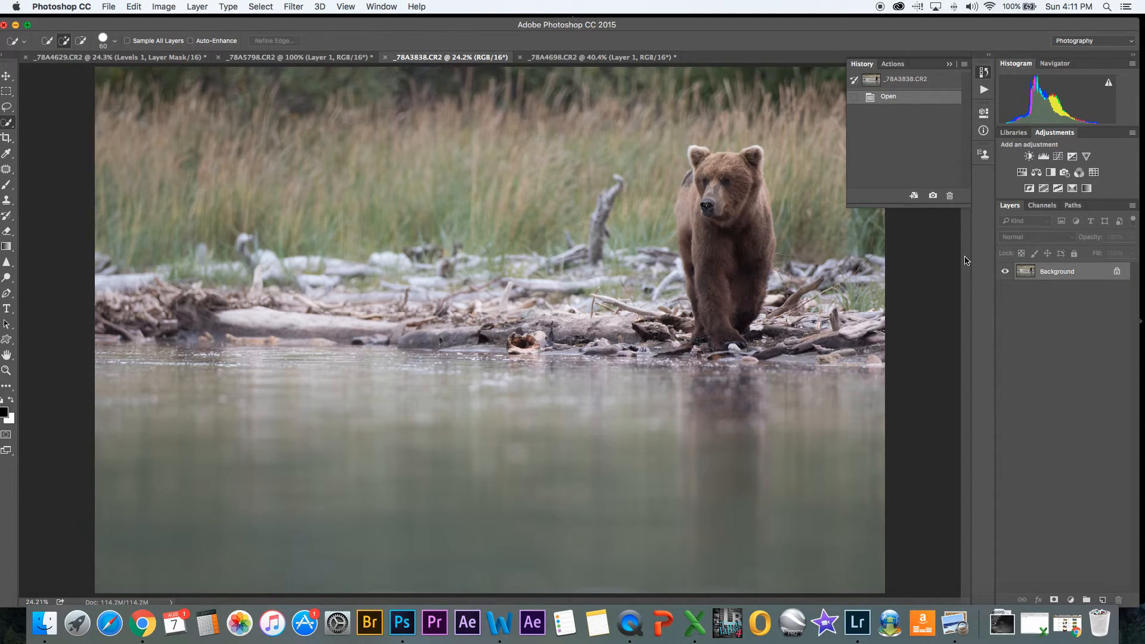
Resize the standing bear photo _78A3838.CR2 to a width of 1500 pixels and fit it on screen
left_click(167, 9)
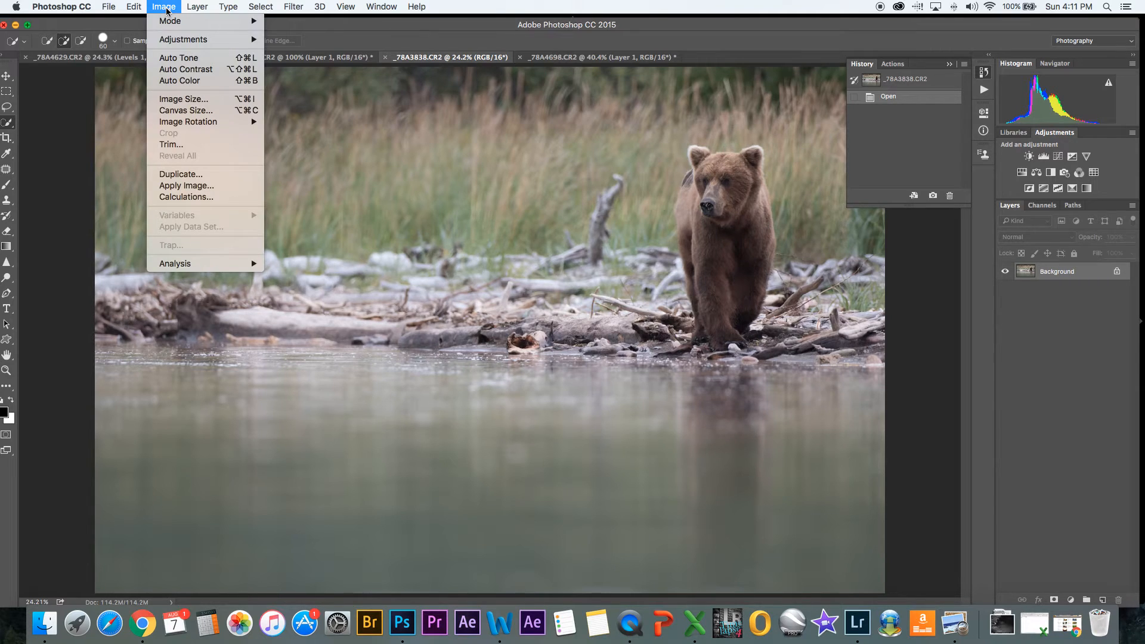
left_click(168, 105)
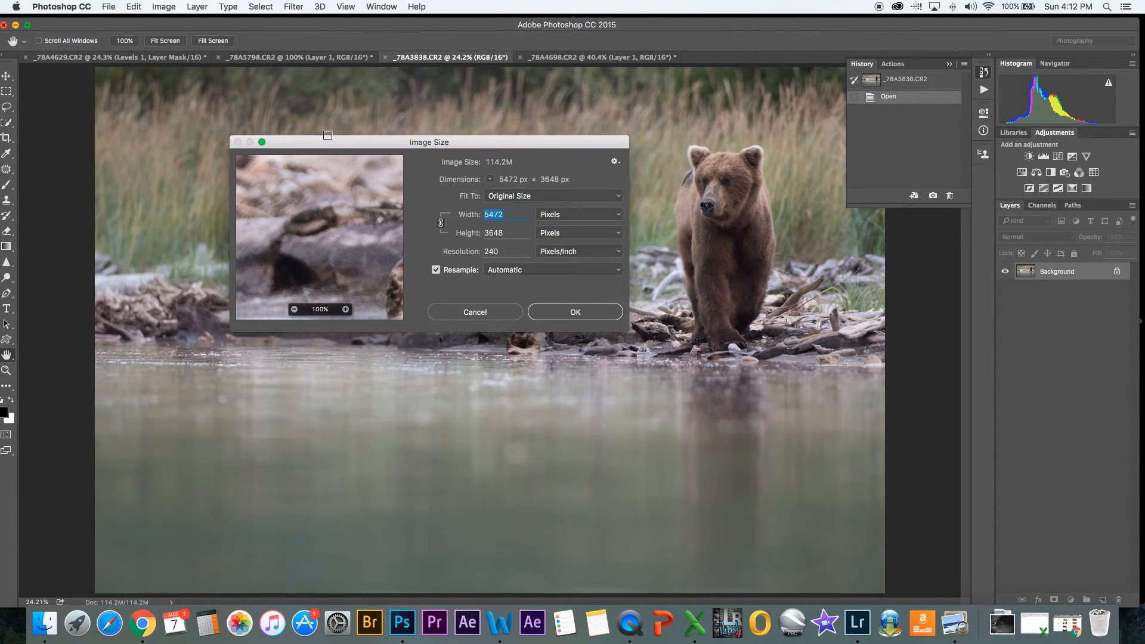
key("BackSpace")
type("1500")
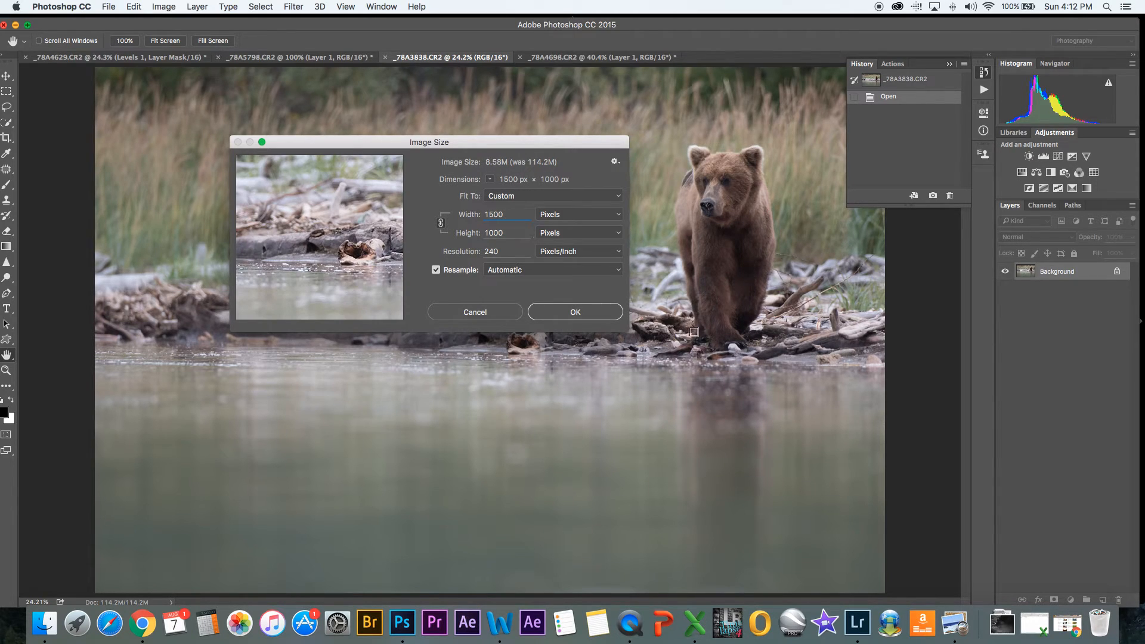
key("Return")
key("w")
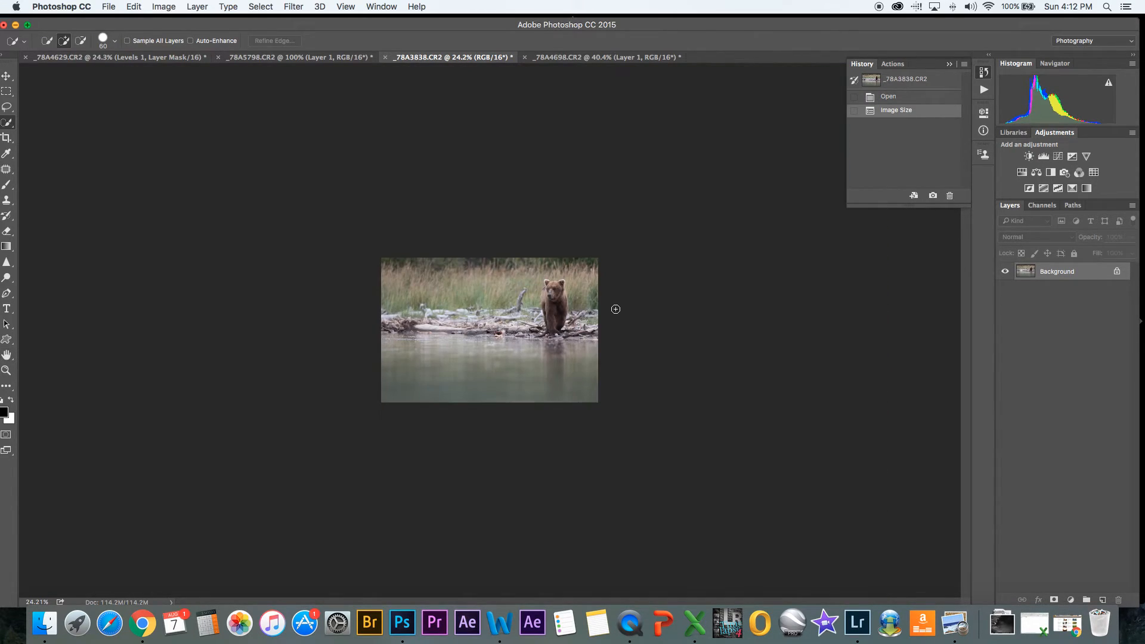
key("super+0")
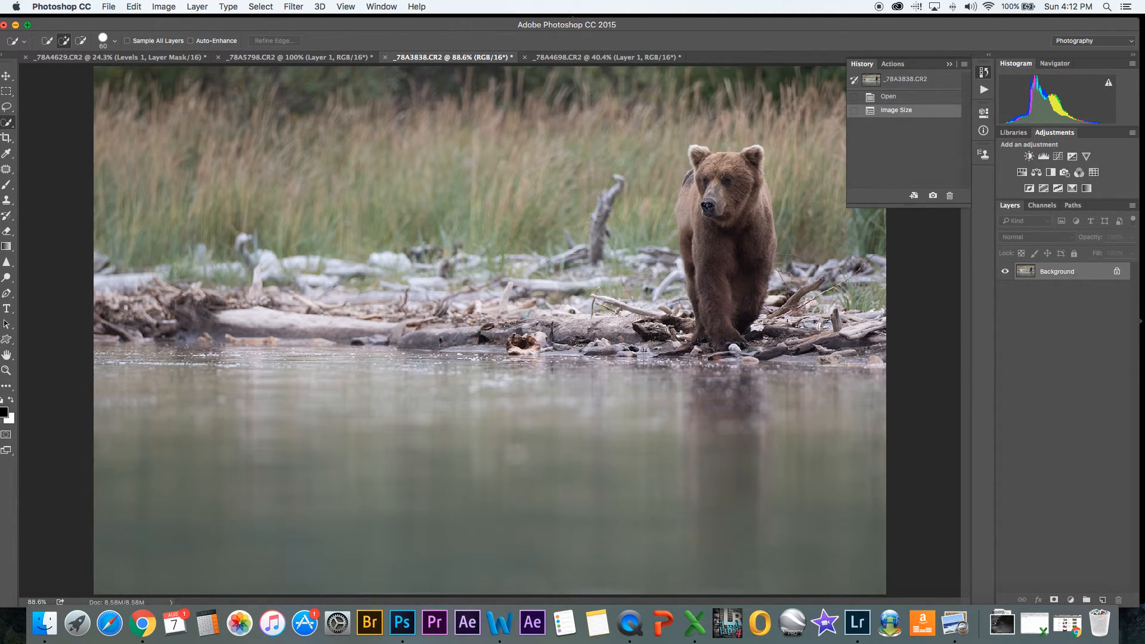
Copy the standing bear to its own layer using Quick Selection, and convert that layer for Smart Filters
mouse_move(691, 153)
left_mouse_down()
mouse_move(714, 179)
mouse_move(748, 174)
mouse_move(743, 260)
mouse_move(710, 218)
left_mouse_up()
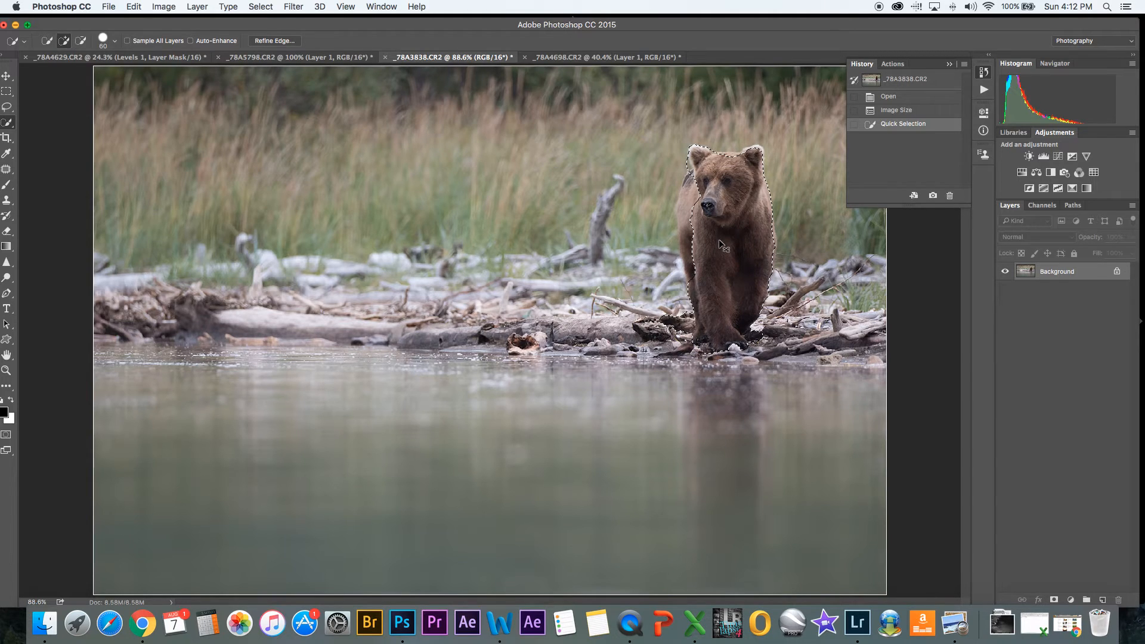
key("ctrl+j")
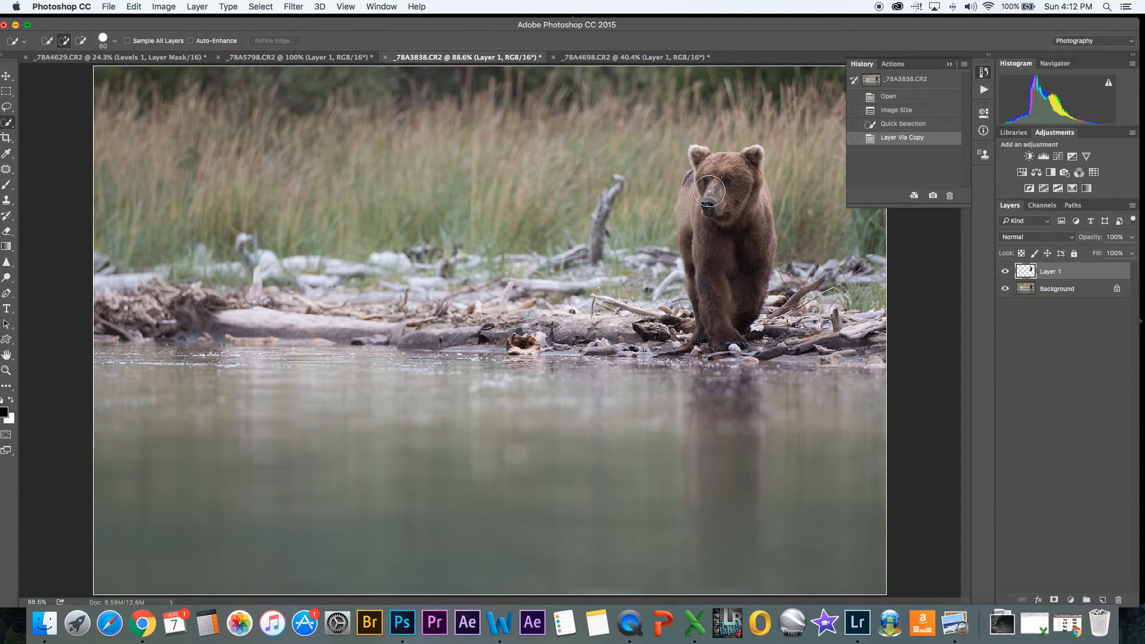
left_click(294, 7)
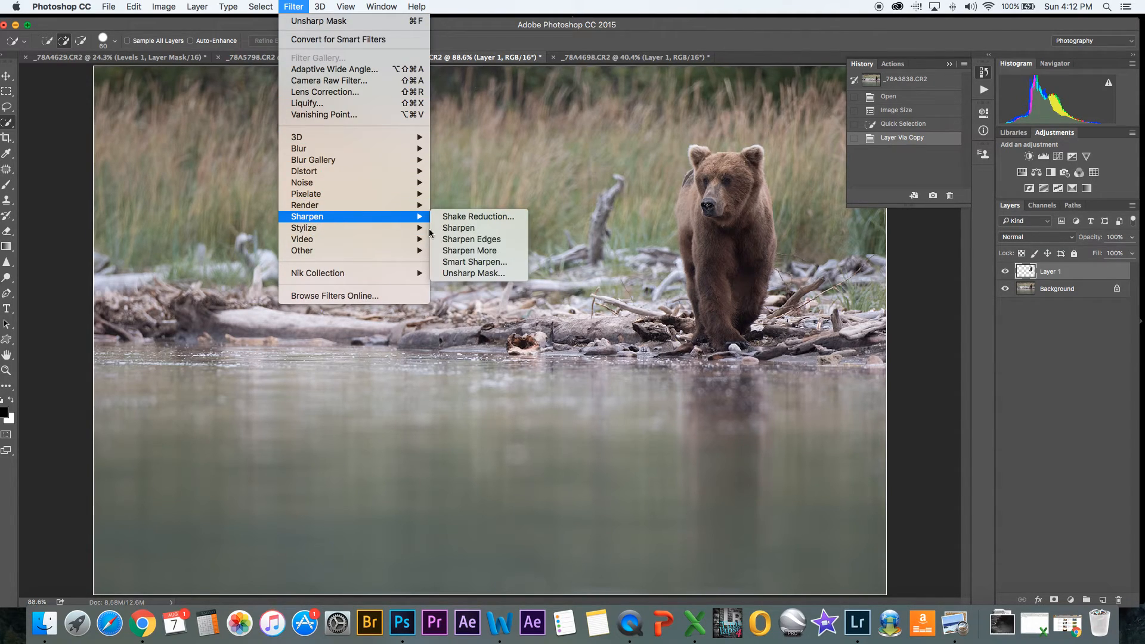
left_click(385, 40)
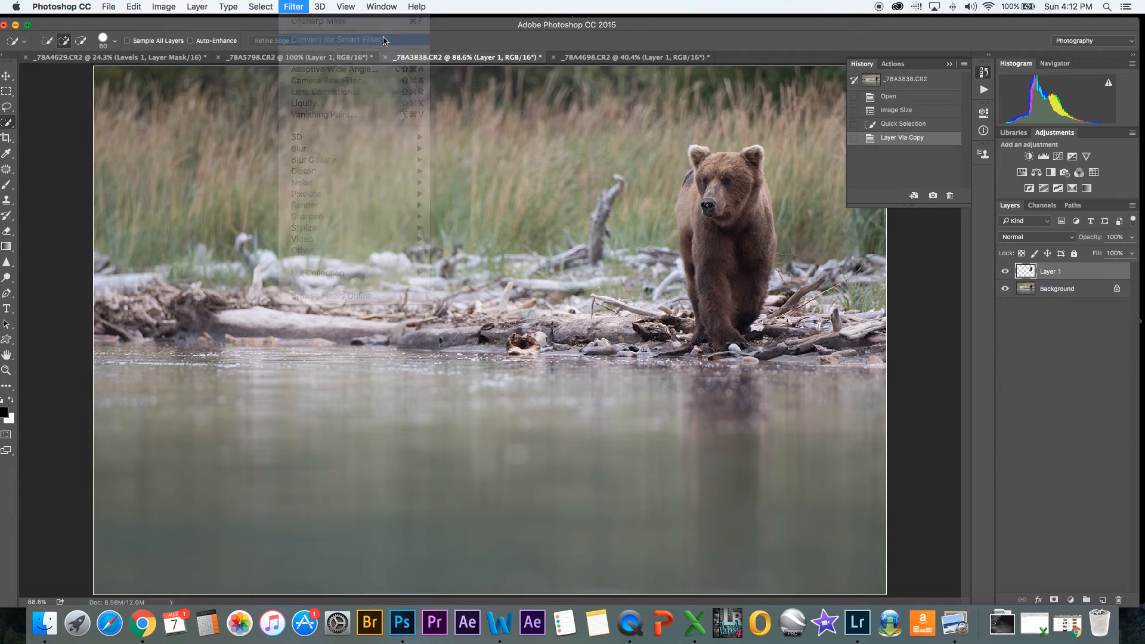
Sharpen the standing bear layer with an Unsharp Mask at an amount of 119%
left_click(292, 8)
mouse_move(319, 228)
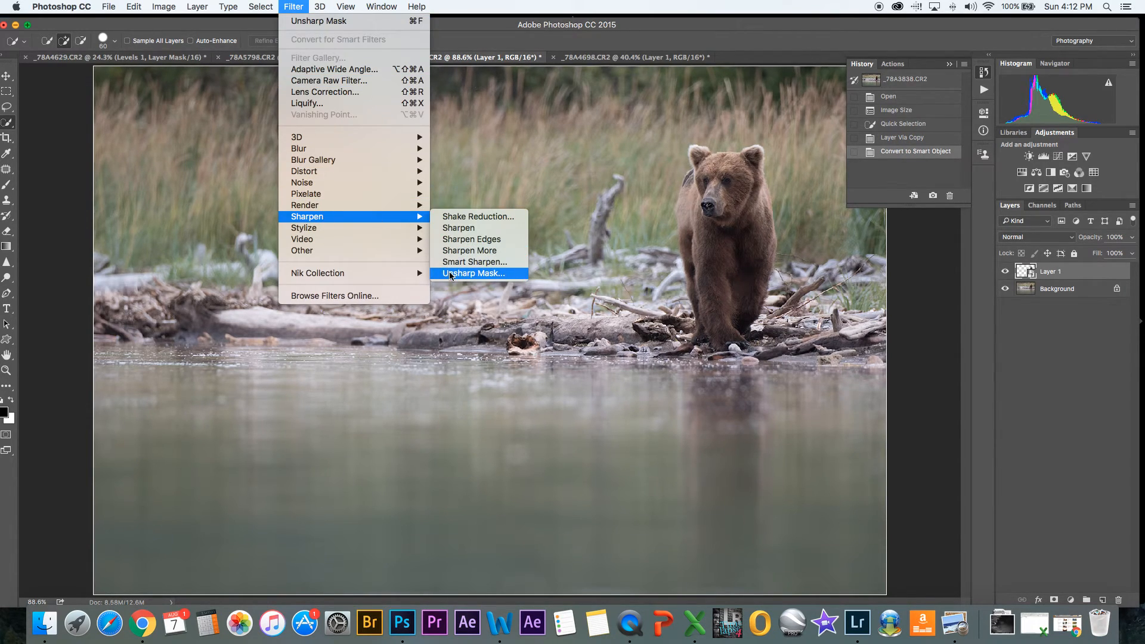
left_click(453, 274)
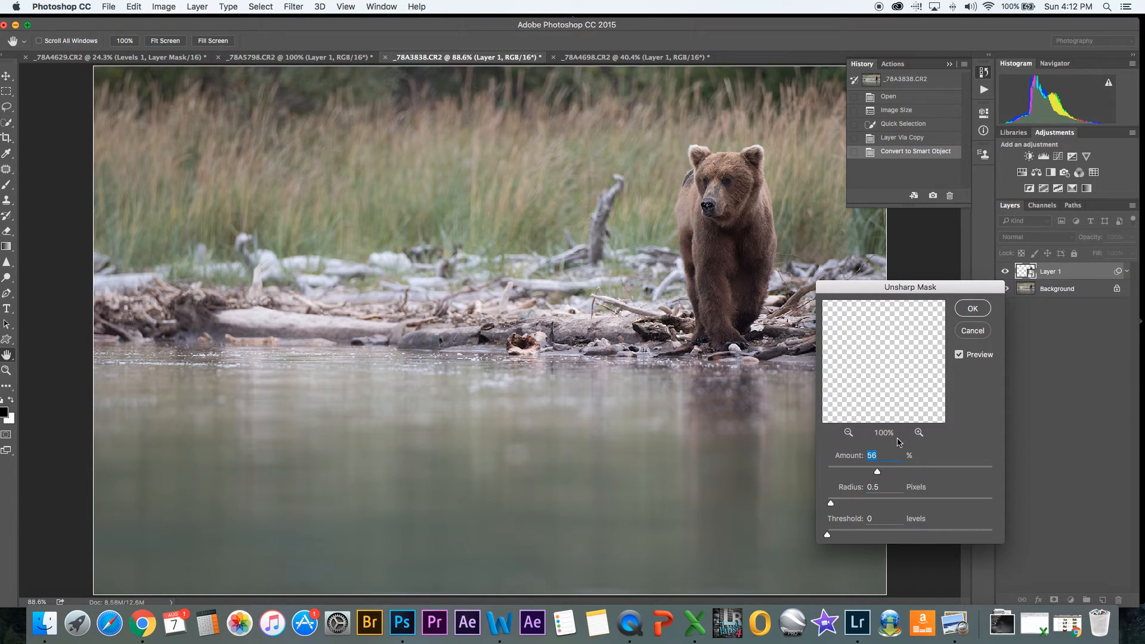
left_click_drag(878, 474, 936, 475)
left_click_drag(929, 474, 926, 473)
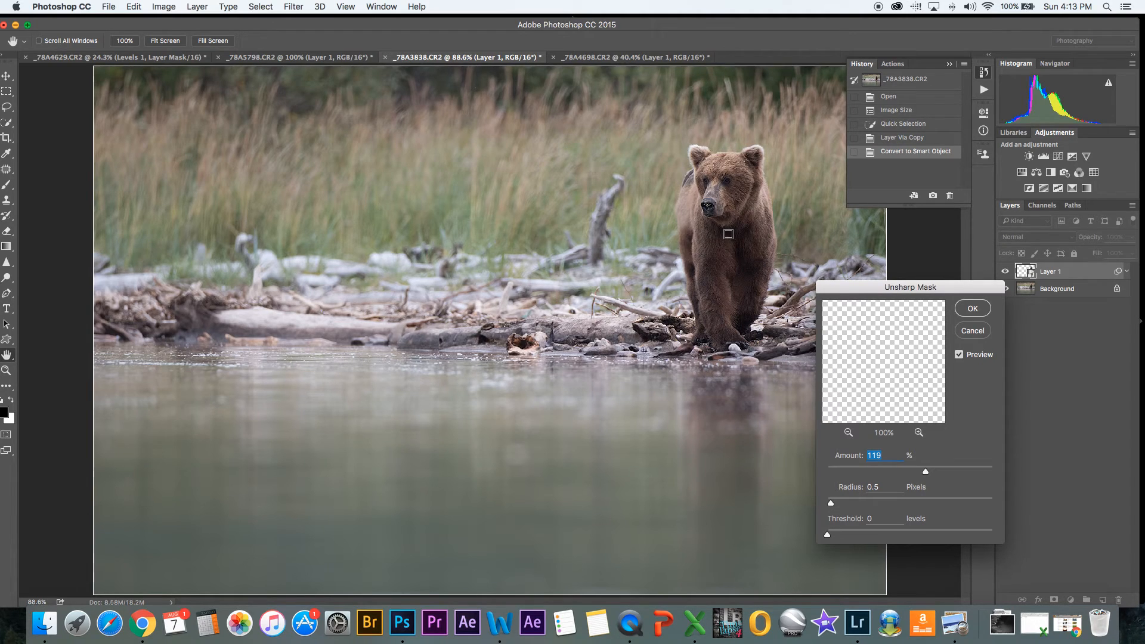
left_click(969, 307)
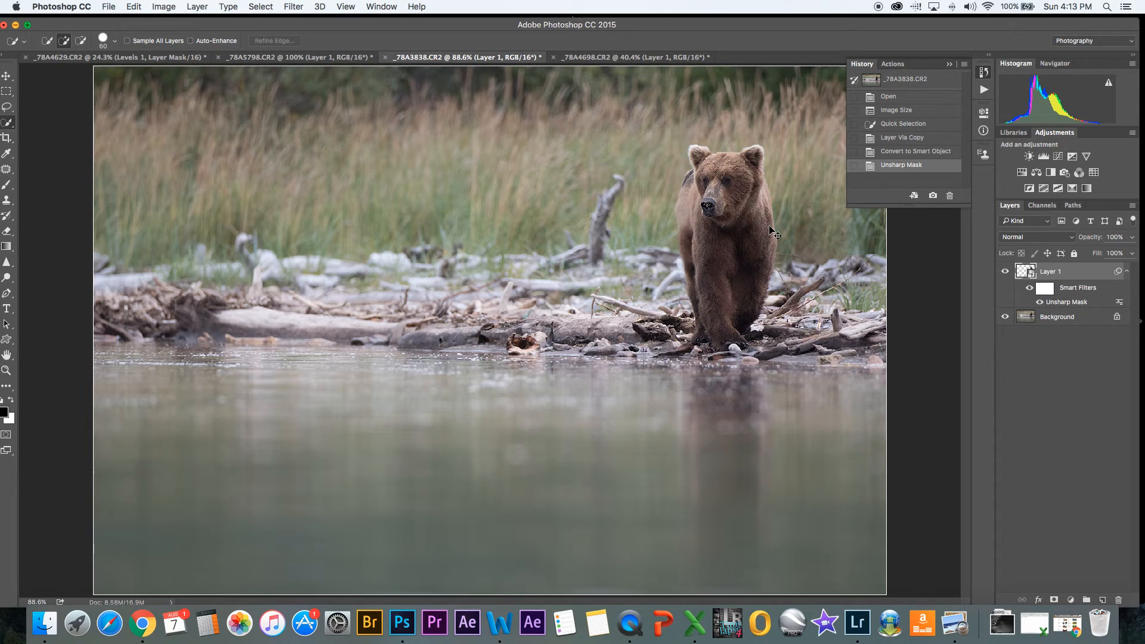
Examine the sharpened standing bear up close at 200%, and bring up the running bear photo _78A5798.CR2 fitted on screen
key("super+1")
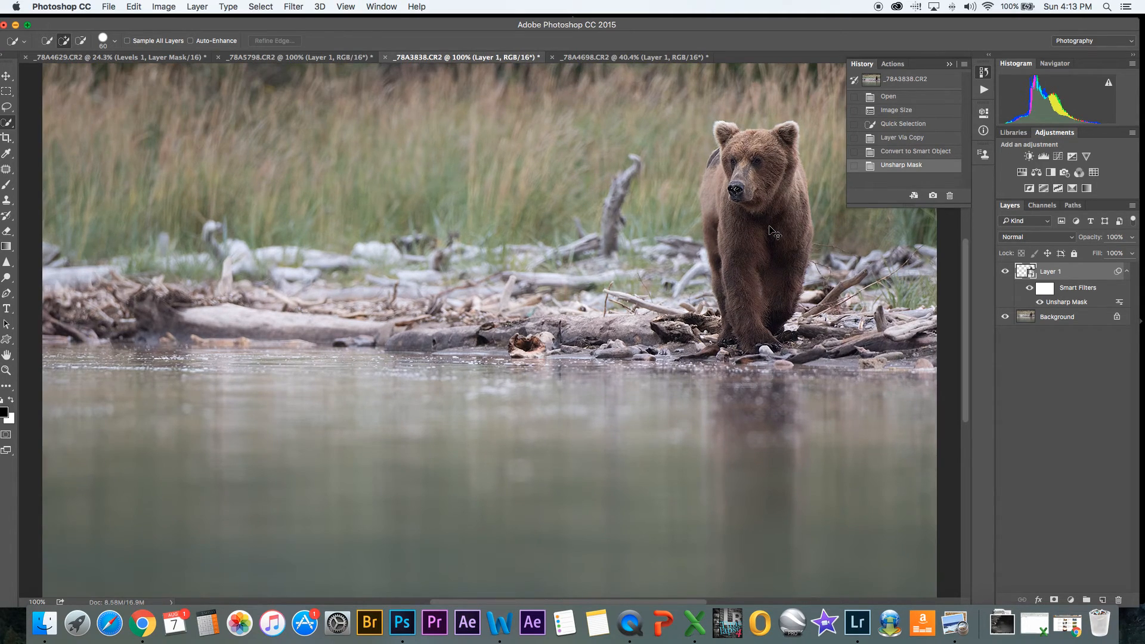
key("super+plus")
scroll(835, 268, "up", 3)
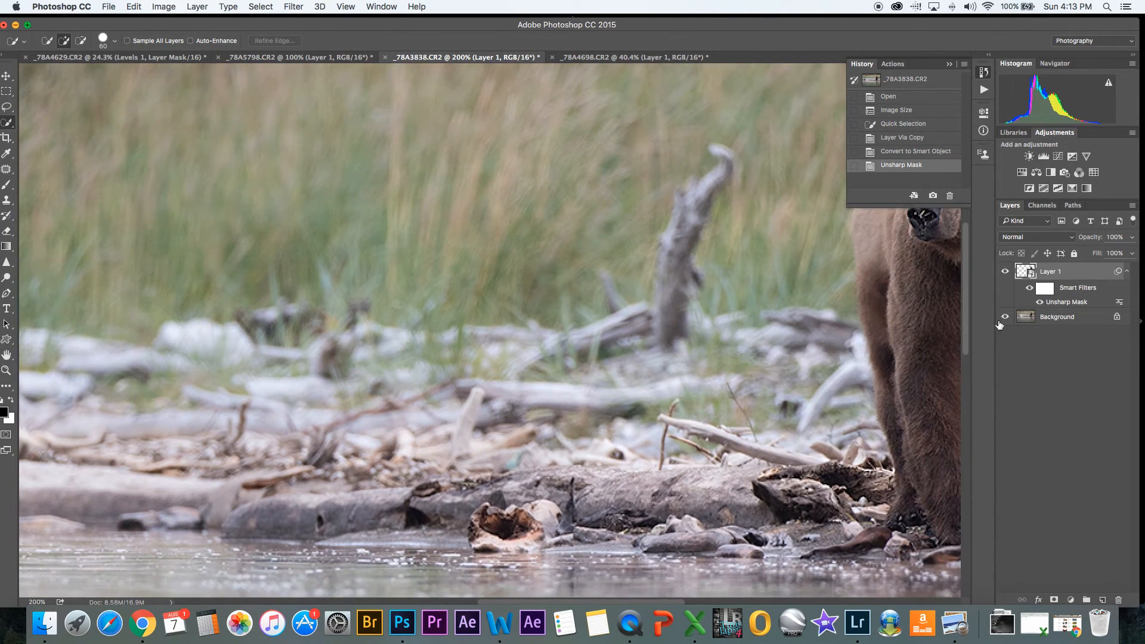
left_click_drag(621, 606, 689, 605)
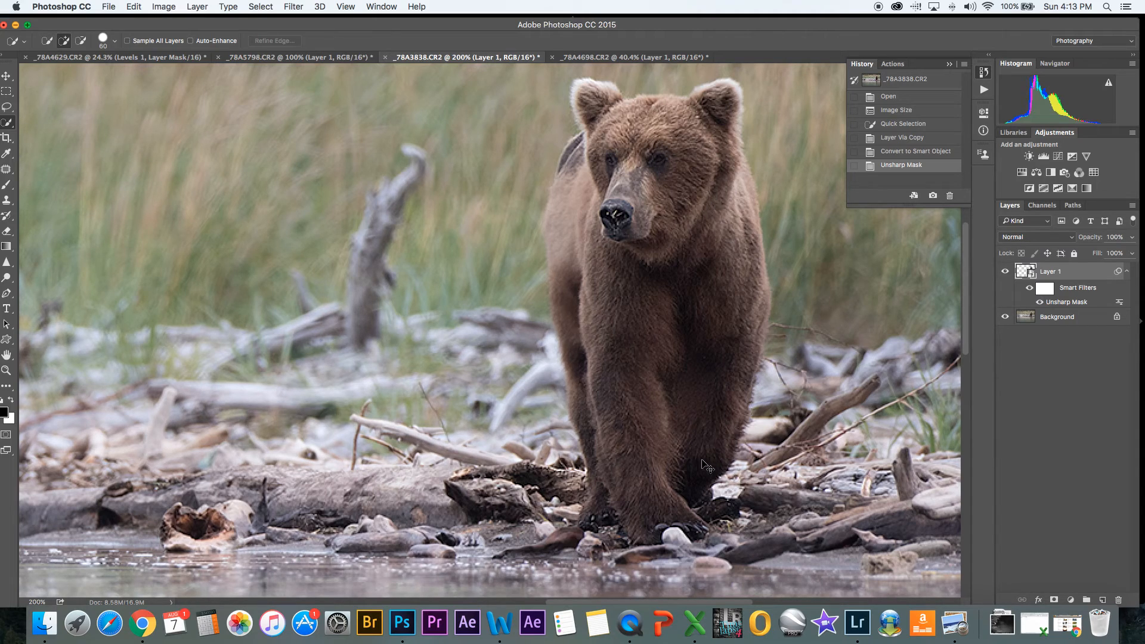
key("super+minus")
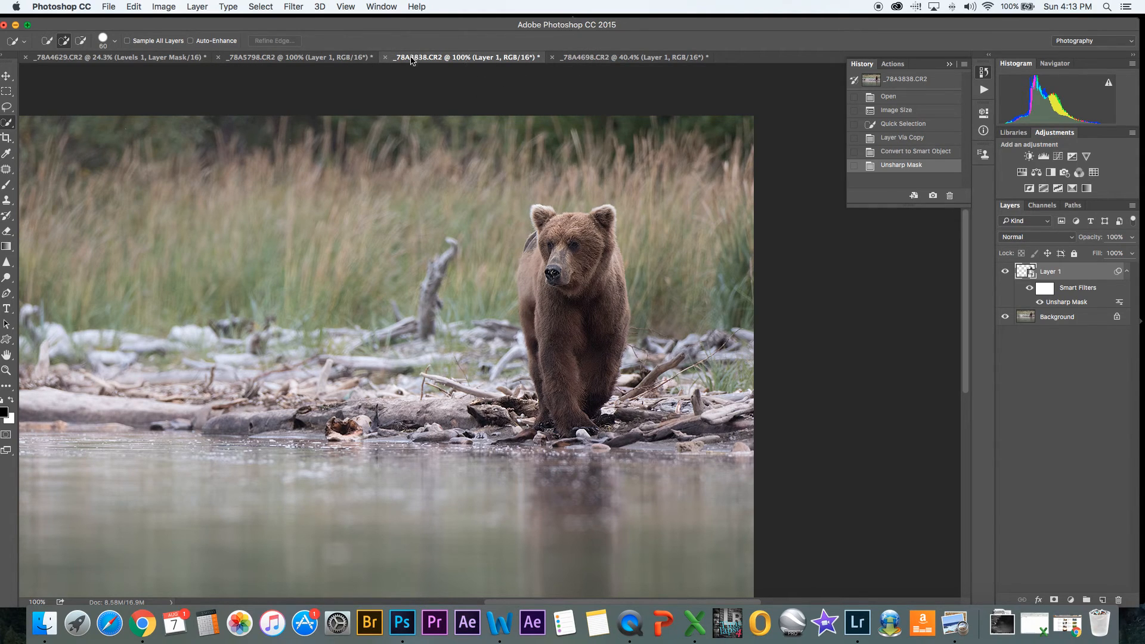
left_click(340, 58)
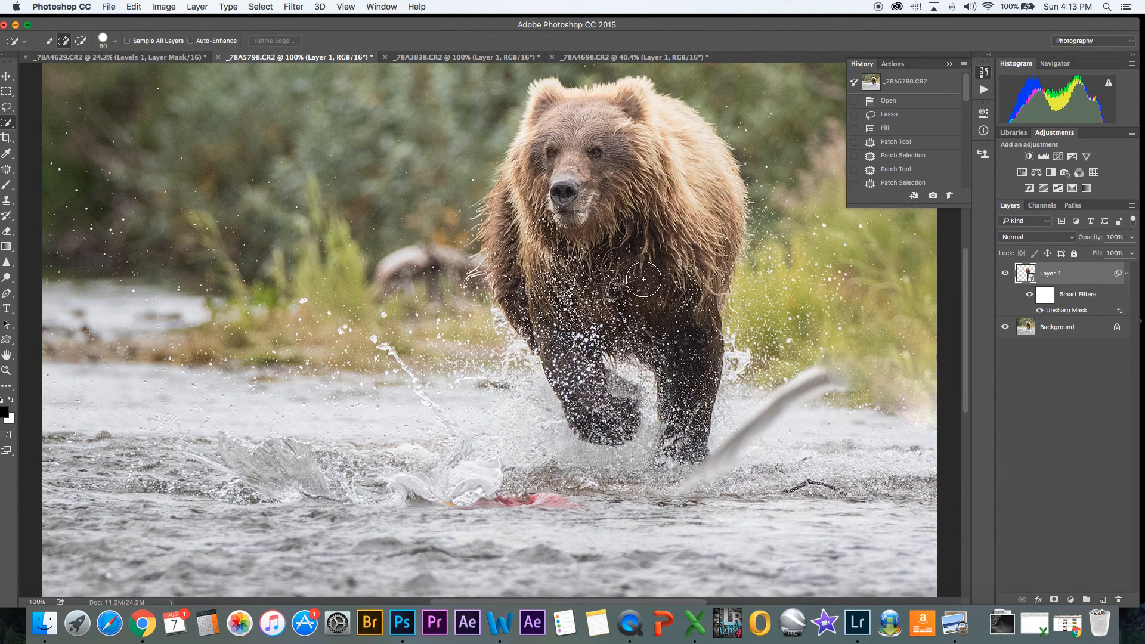
key("super+0")
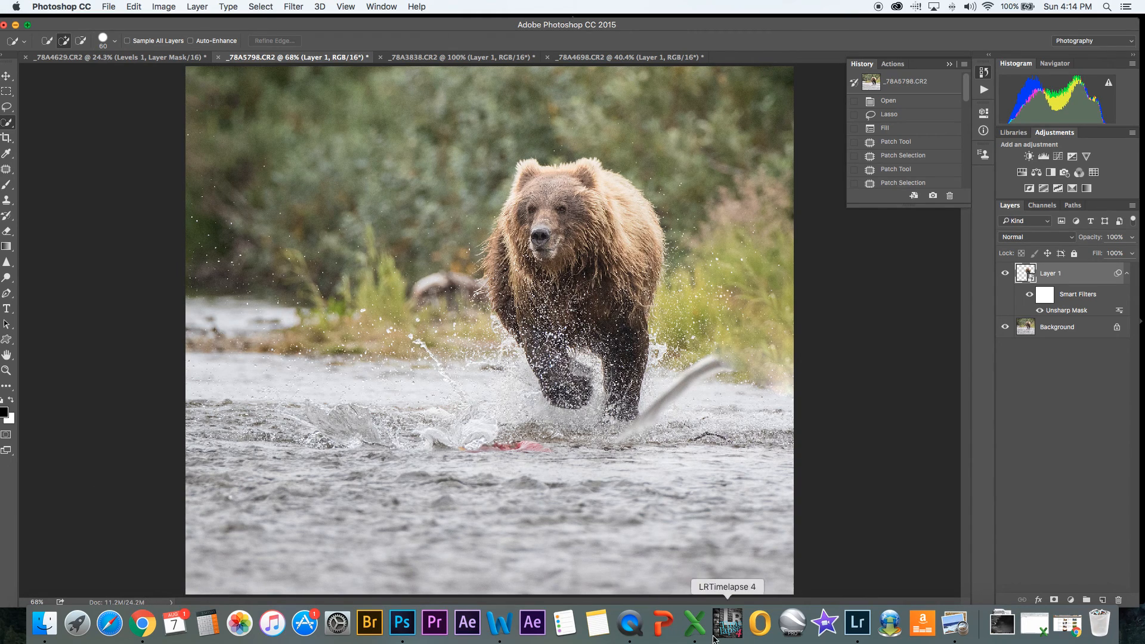
Switch to QuickTime Player and quit it so the unsaved screen recording can be saved
left_click(626, 631)
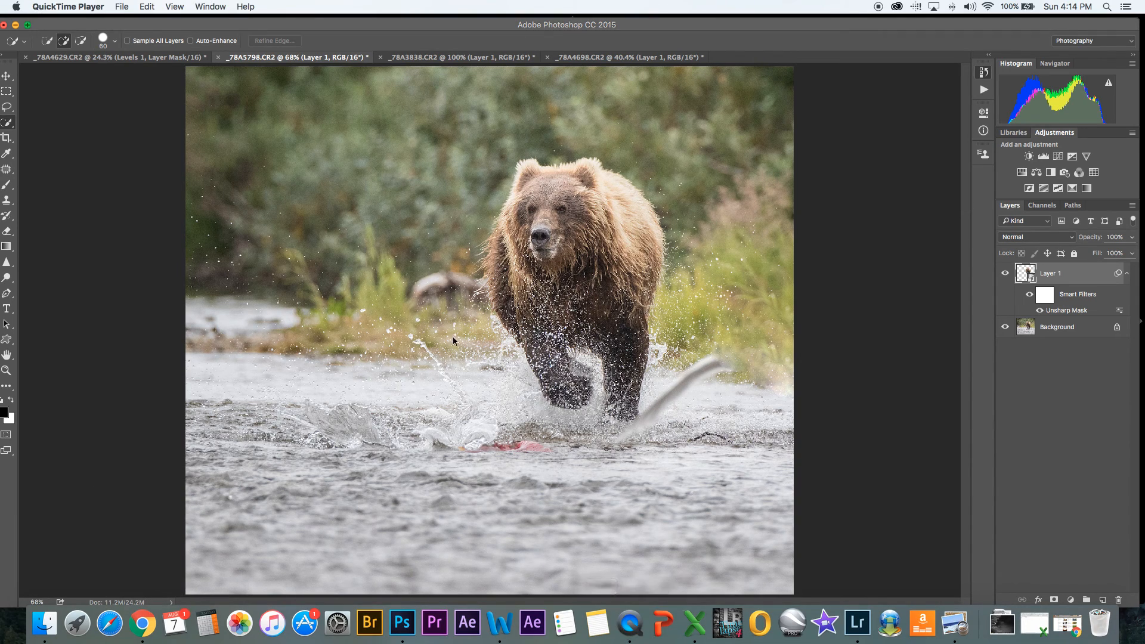
left_click(60, 7)
left_click(55, 100)
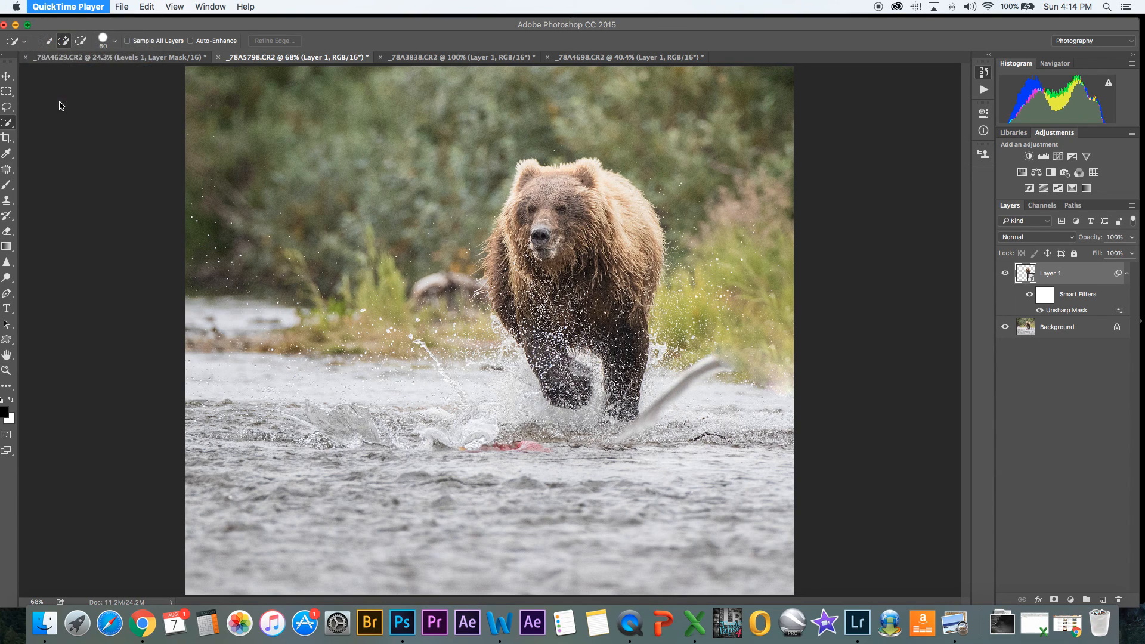
Name the screen recording "bear eye lightening" for saving in the Movies folder
left_click(173, 153)
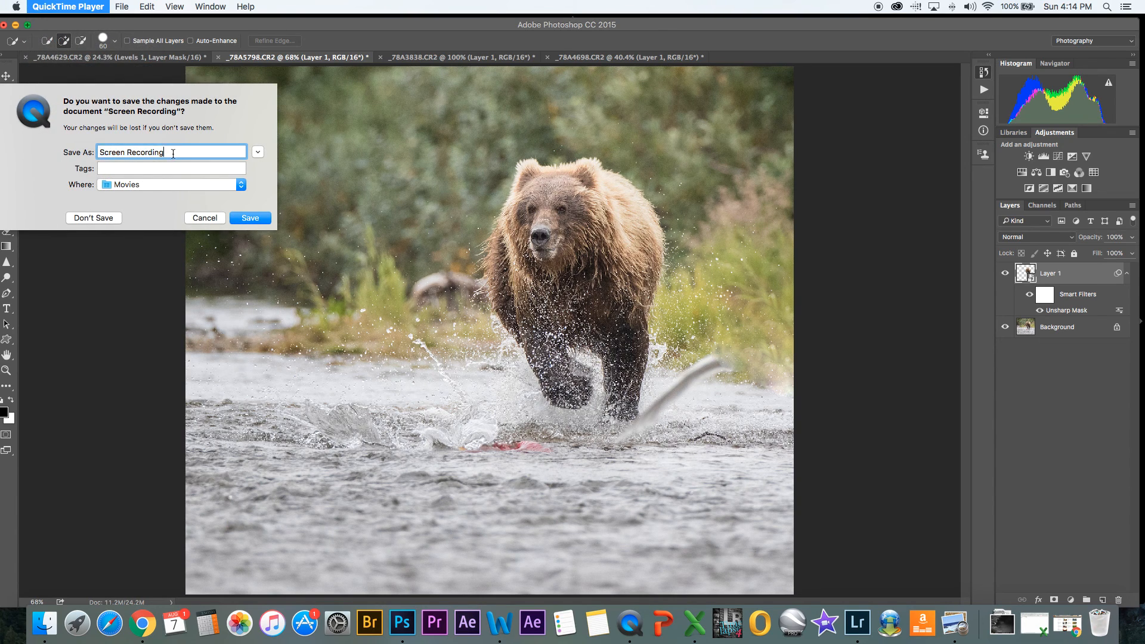
key("BackSpace")
key("BackSpace")
key("BackSpace")
key("BackSpace")
key("BackSpace")
key("BackSpace")
key("BackSpace")
key("BackSpace")
key("BackSpace")
key("BackSpace")
key("BackSpace")
key("BackSpace")
key("BackSpace")
key("BackSpace")
key("BackSpace")
key("BackSpace")
type("bear eye lightening")
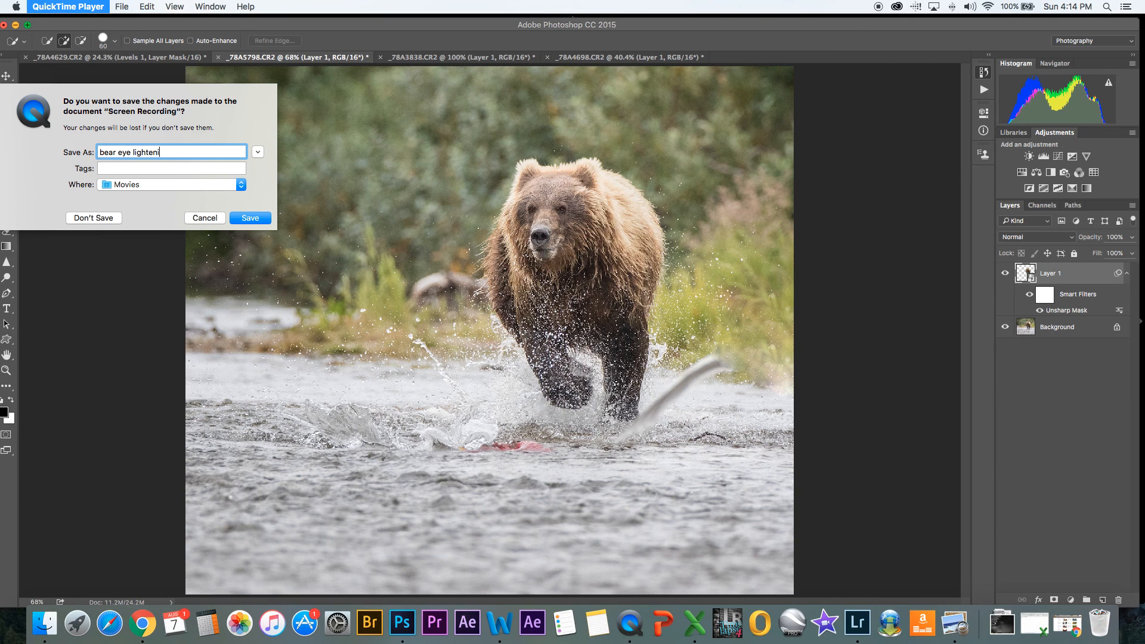